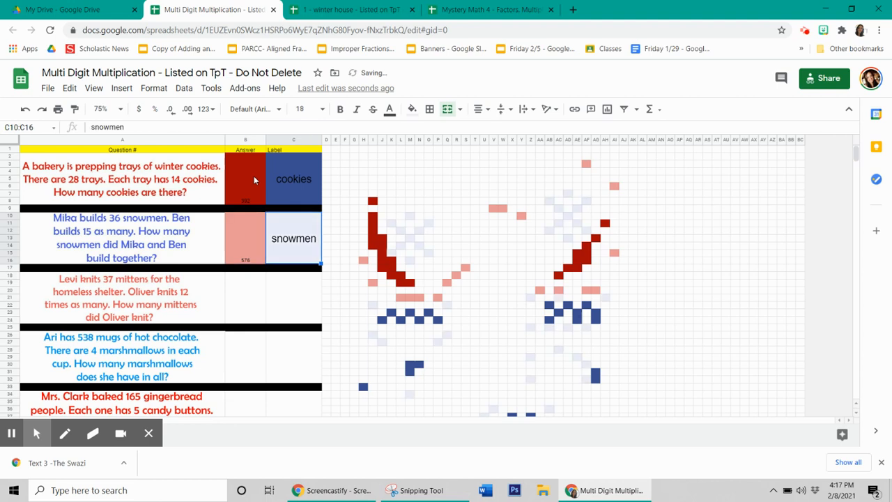
Enter the multiplication answers 444 for the mittens problem, 2152 for the marshmallows and 825 for the candy buttons
key("Down")
type("444")
key("Return")
type("2152")
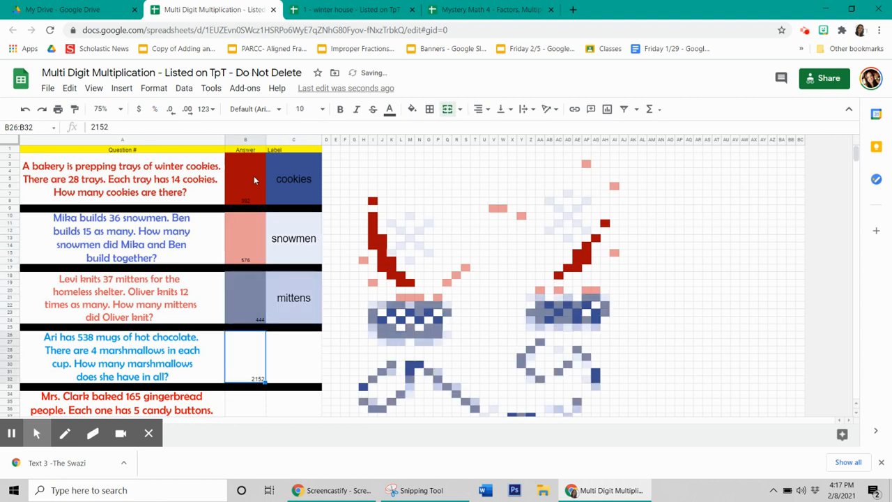
key("Return")
type("825")
key("Tab")
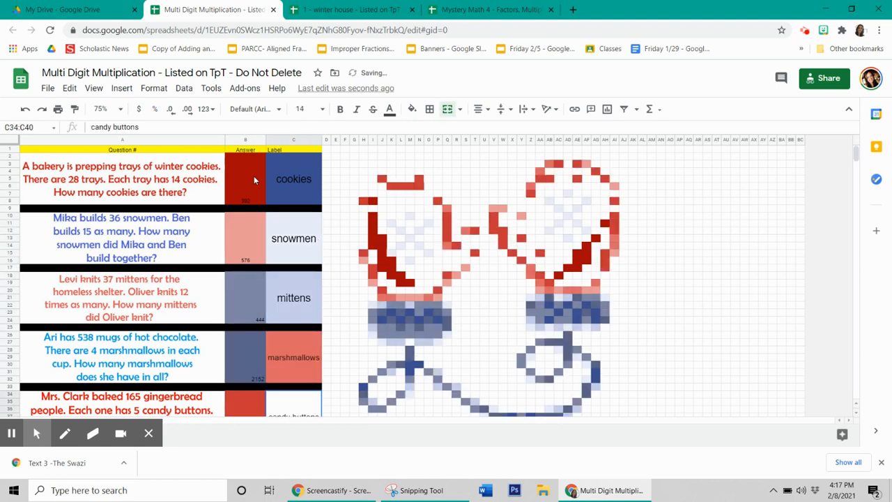
scroll(254, 175, "down", 5)
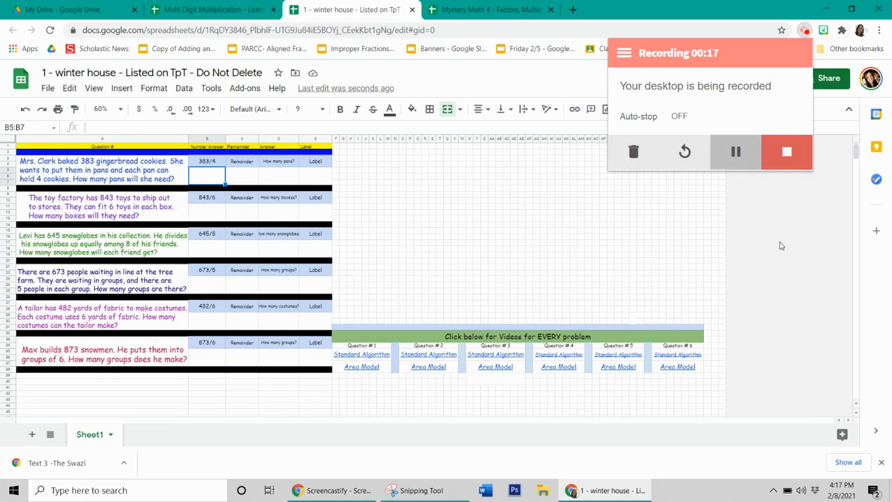
Answer the gingerbread cookies problem on the winter house sheet with 95, remainder 3, answer 96 and label pans
left_click(781, 246)
type("95")
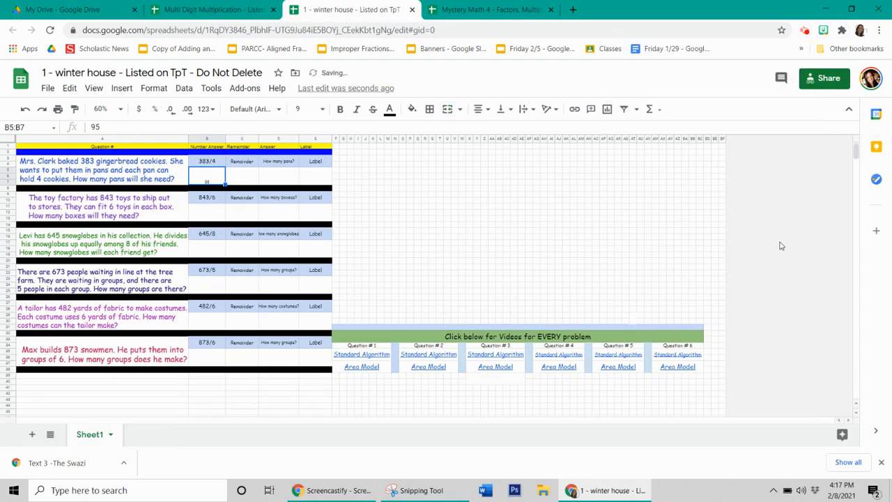
key("Tab")
type("3")
key("Tab")
type("96")
key("Tab")
type("pans")
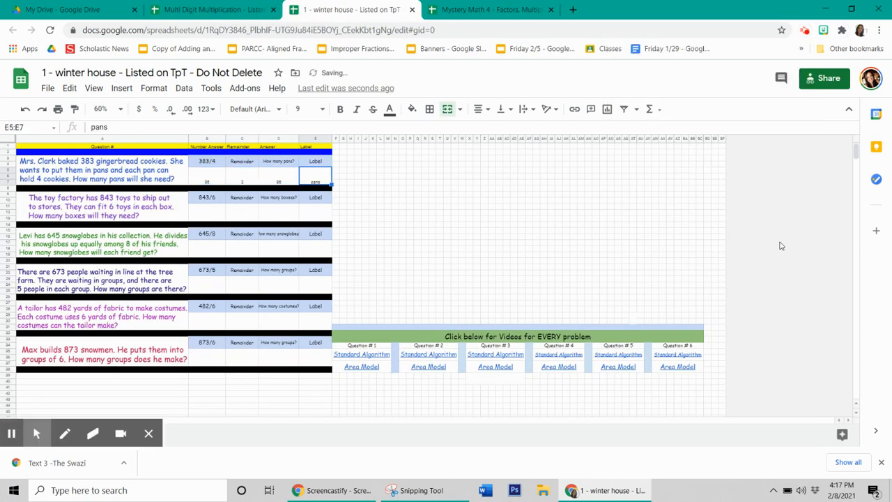
Redo the toy factory entries starting with 140, remainder 3, plus the number answer 80 for the snowglobes problem
key("ctrl+y")
key("ctrl+y")
key("ctrl+y")
key("ctrl+y")
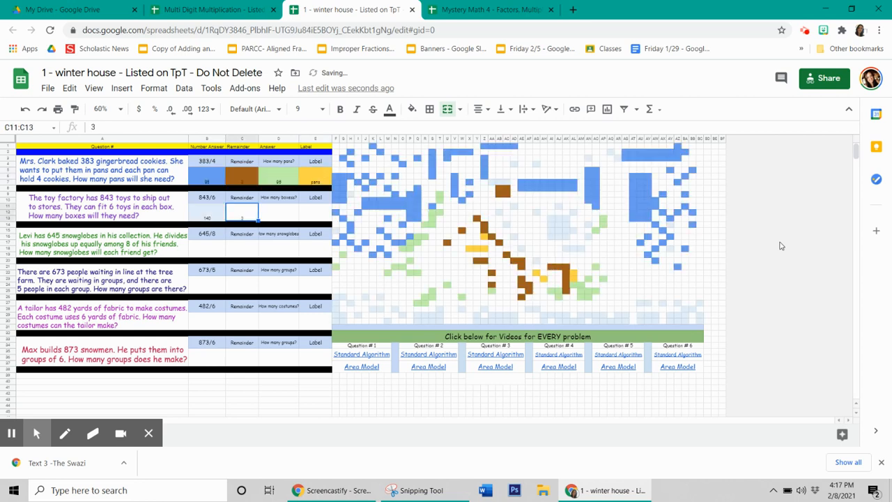
key("ctrl+y")
key("ctrl+y")
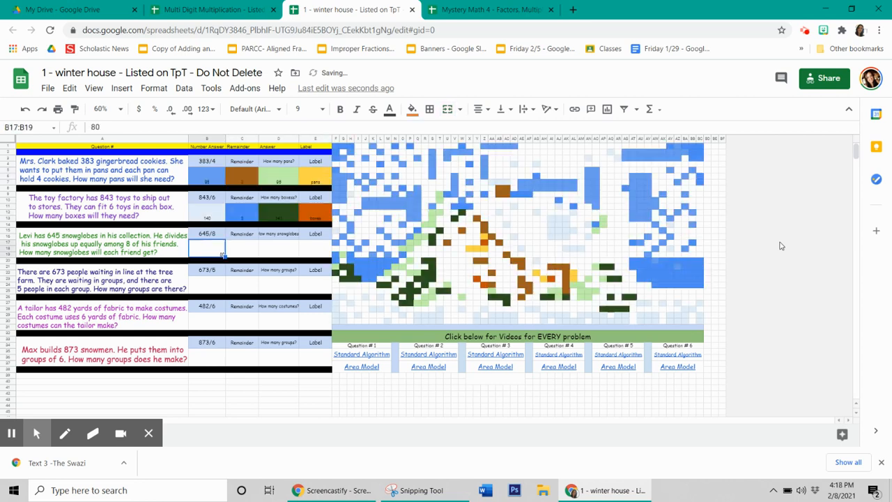
Redo the remaining snowglobes entries, including the label snowglobes, plus 134 and remainder 3 for the tree farm problem
key("ctrl+y")
key("ctrl+y")
key("ctrl+y")
key("ctrl+y")
key("ctrl+y")
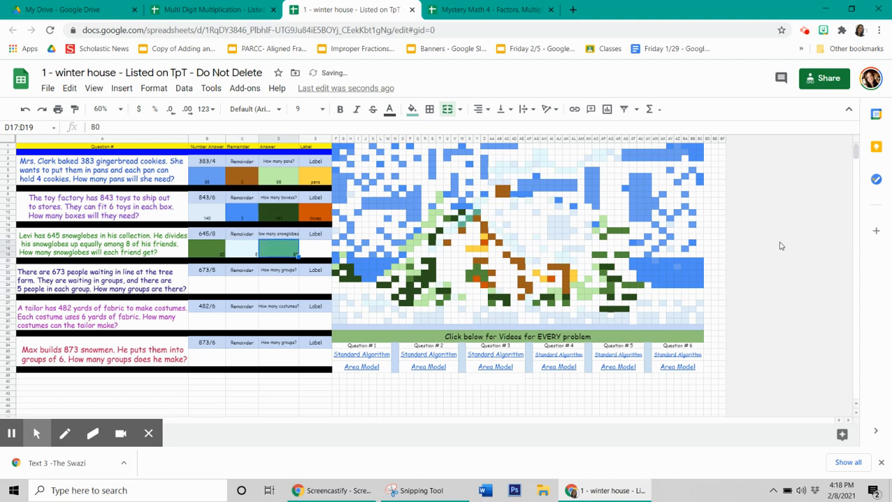
key("ctrl+y")
key("ctrl+y")
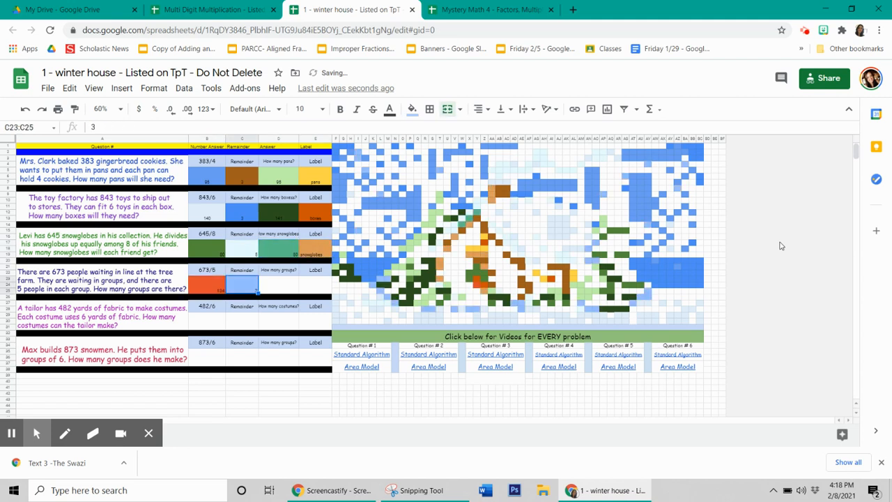
Redo the tree farm answer 135 and label groups, plus the number answer 80 for the tailor problem
key("ctrl+y")
key("ctrl+y")
key("ctrl+y")
key("ctrl+y")
key("ctrl+y")
key("ctrl+y")
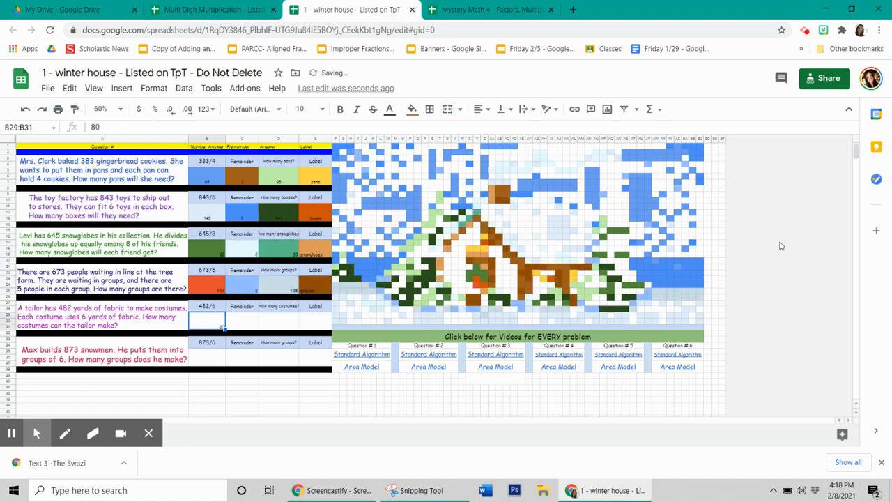
Redo the rest of the tailor problem's entries: remainder 2, the final answer and the label costumes
key("ctrl+y")
key("ctrl+y")
key("ctrl+y")
key("ctrl+y")
key("ctrl+y")
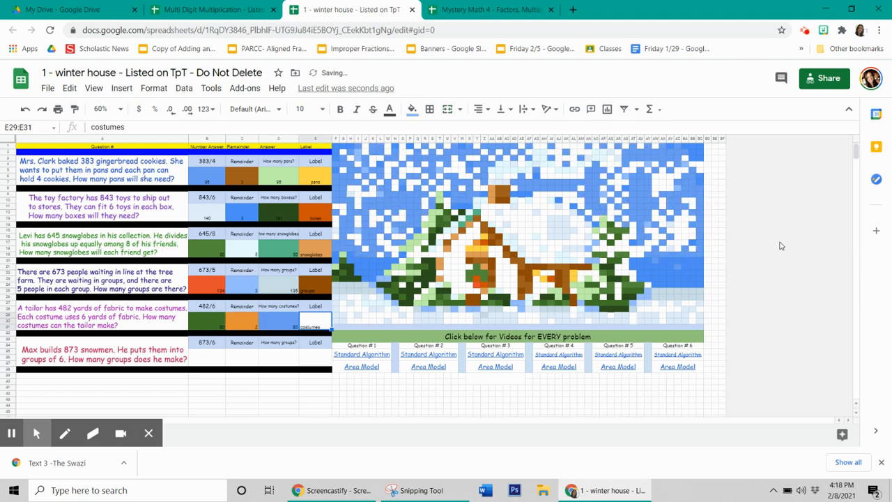
Redo the snowmen problem's entries: 145, remainder 3, answer 146 and label groups
key("ctrl+y")
key("ctrl+y")
key("ctrl+y")
key("ctrl+y")
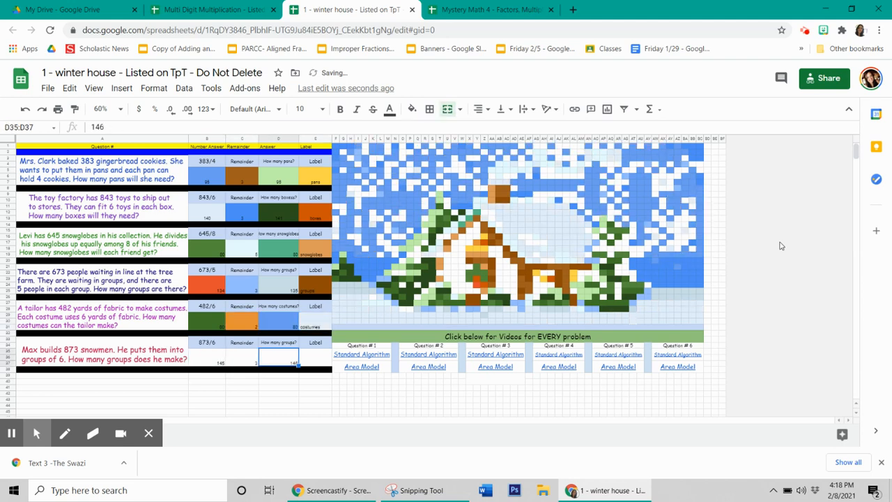
key("ctrl+y")
key("ctrl+y")
key("ctrl+y")
key("ctrl+y")
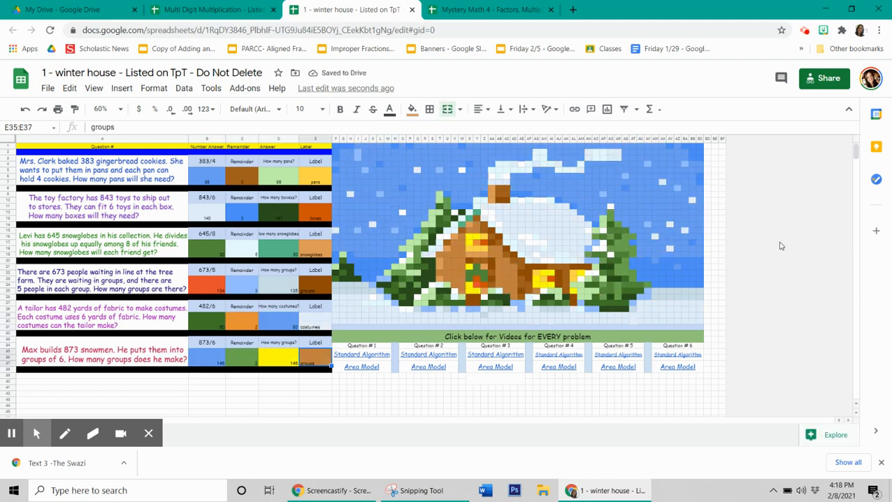
Show the Mystery Math 4 spreadsheet and create a blank Google Sheets spreadsheet from Google Drive
left_click(487, 9)
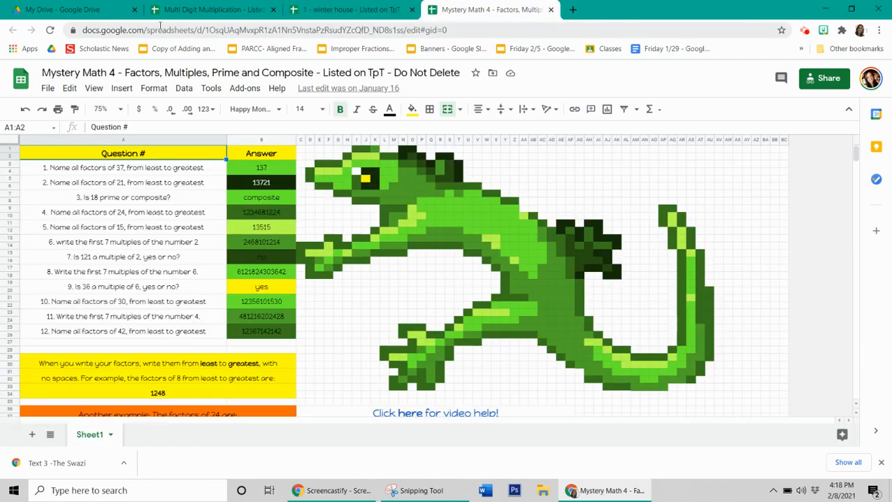
left_click(66, 9)
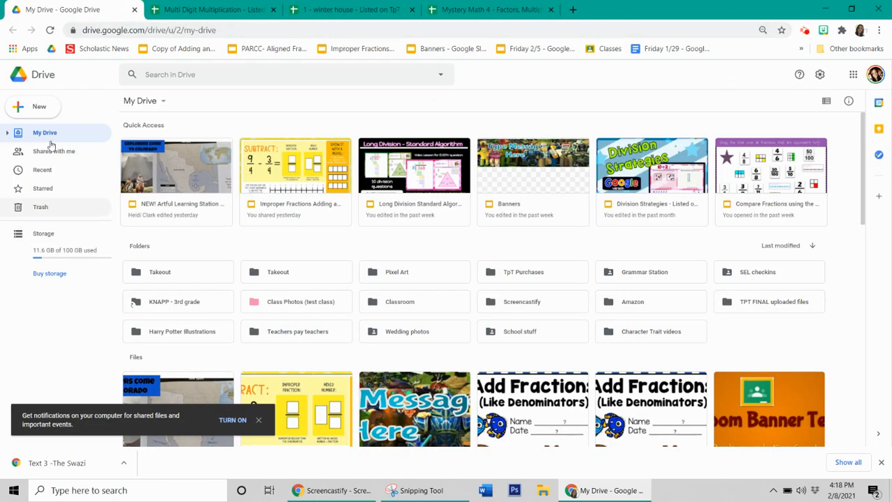
left_click(33, 107)
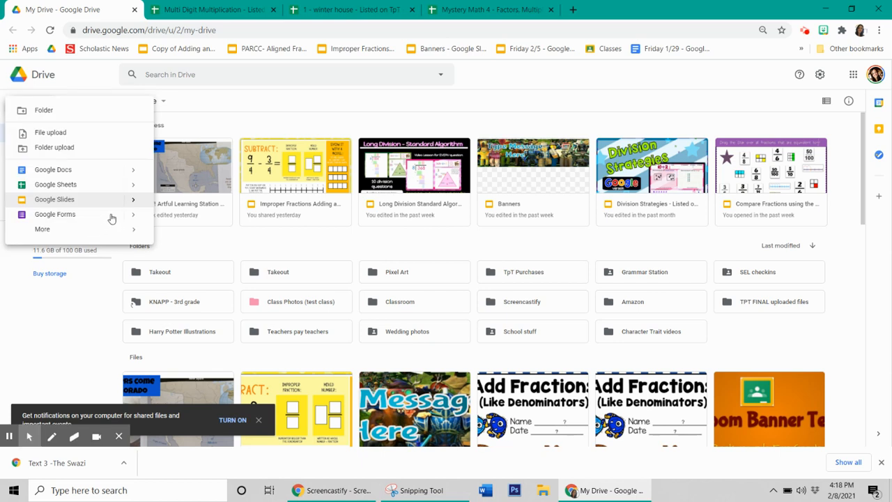
left_click(50, 187)
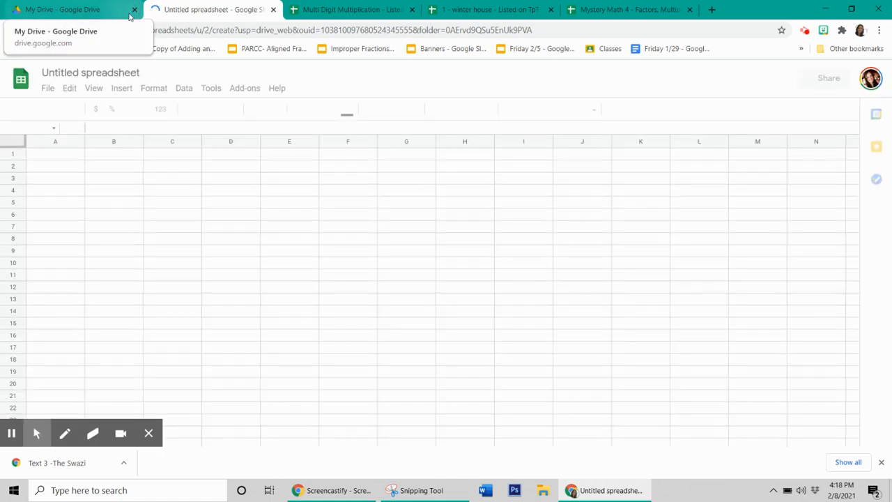
Load sheets.google.com in the My Drive browser tab, and close that tab in favour of the untitled spreadsheet
left_click(118, 11)
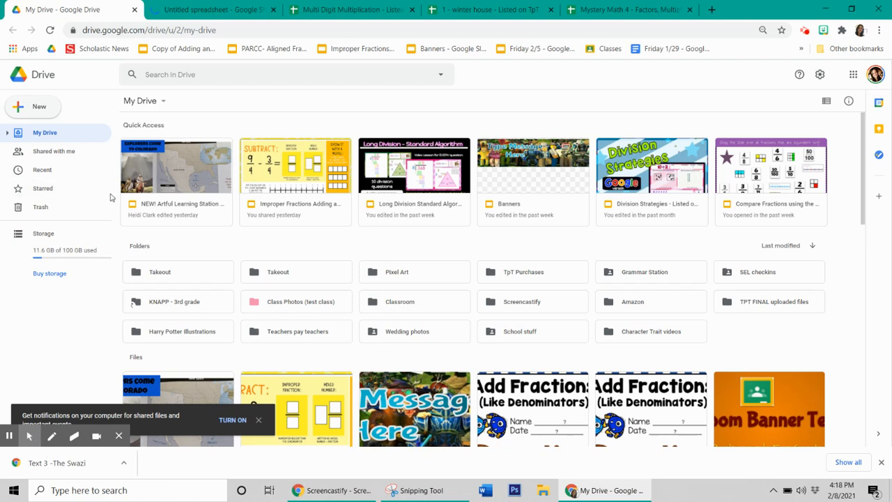
left_click(204, 30)
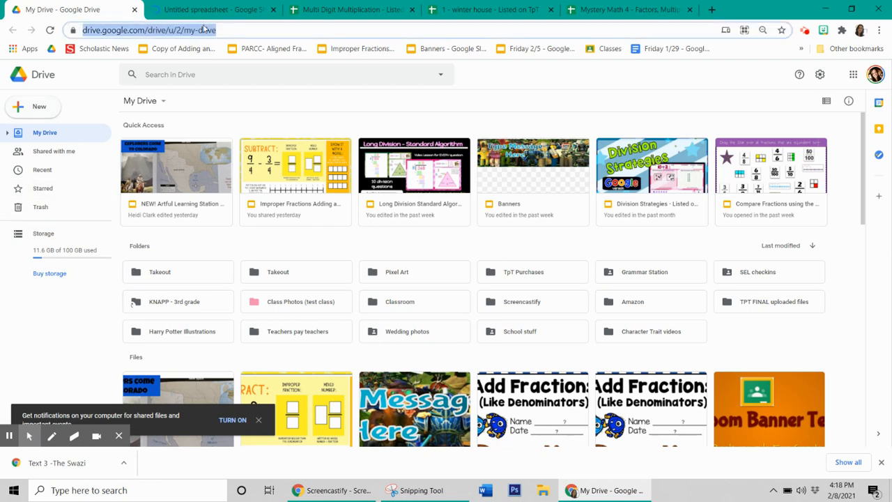
type("sheets.c")
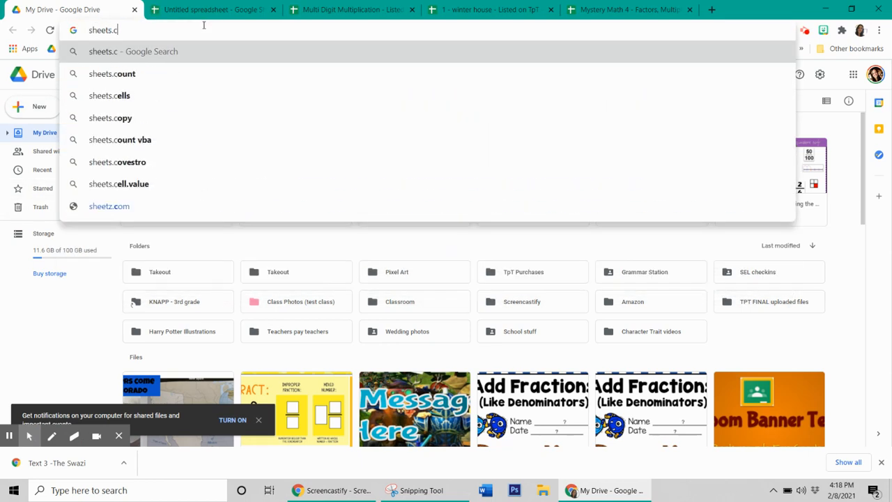
key("BackSpace")
type("google.com")
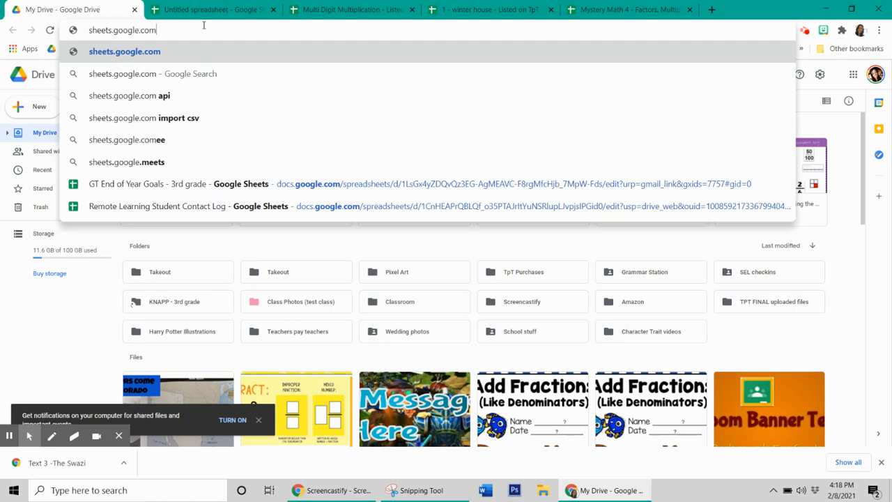
key("Return")
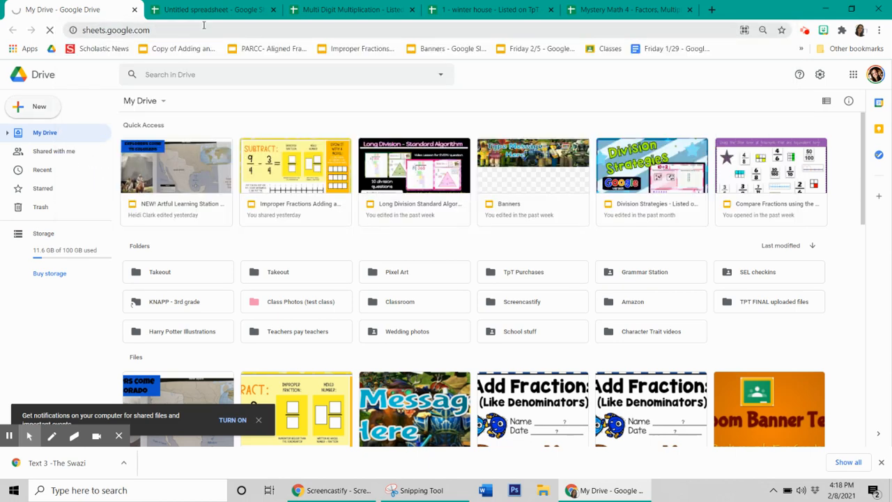
left_click(193, 9)
left_click(135, 9)
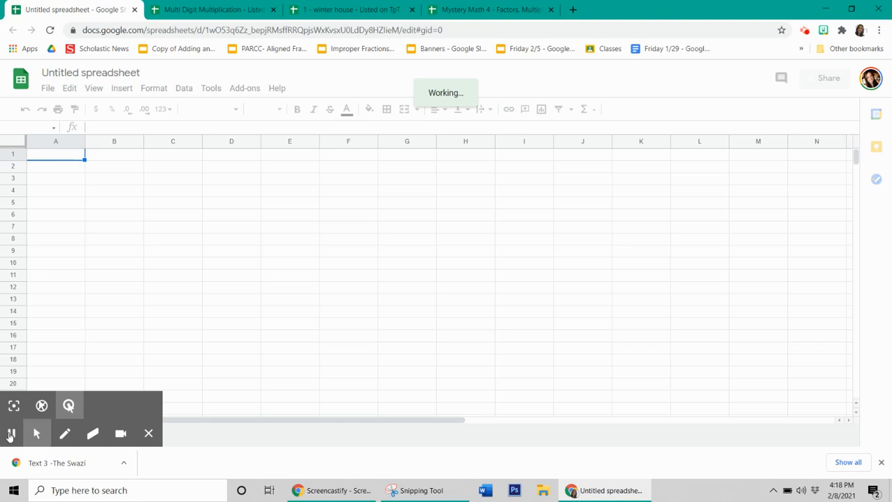
Rename the untitled spreadsheet as My Pixel Art
left_click(77, 72)
left_click(79, 72)
triple_click(78, 72)
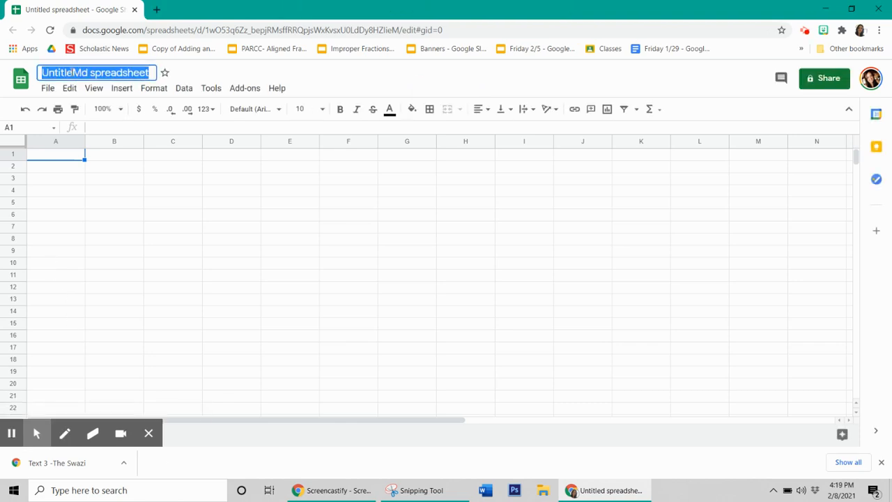
type("My Pixel A")
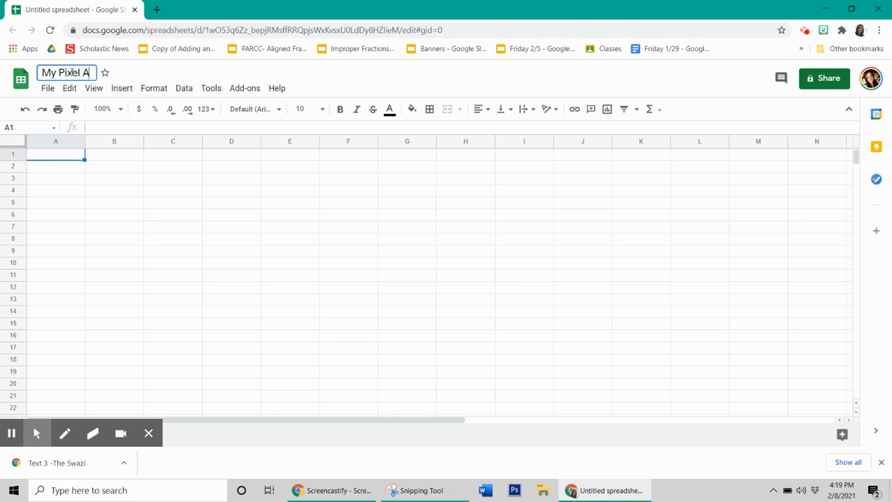
type("rt")
left_click(330, 195)
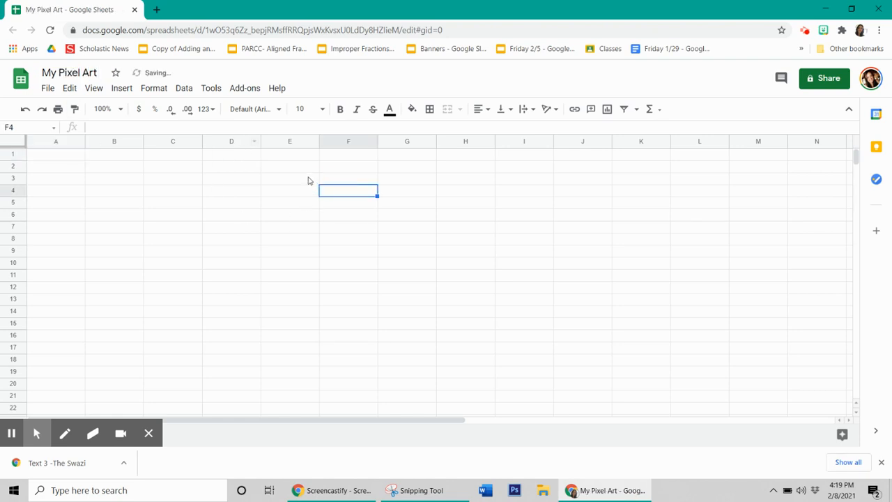
left_click(308, 179)
left_click(227, 179)
left_click(215, 195)
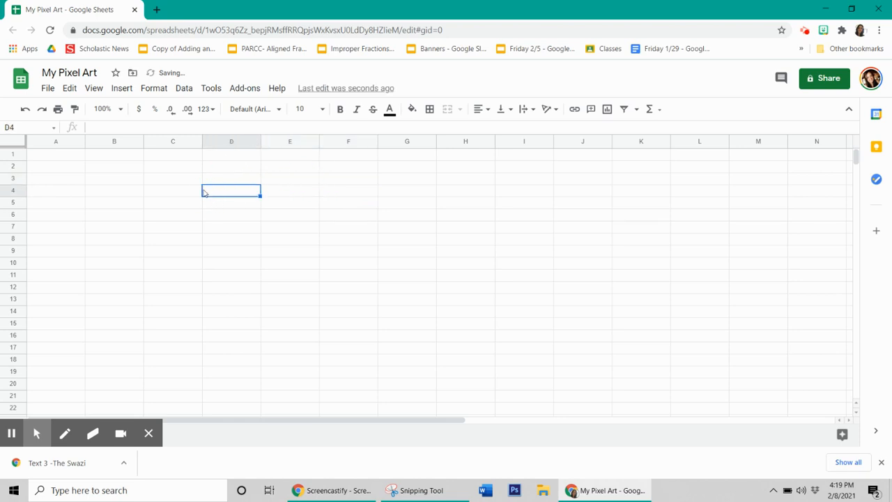
Narrow all columns of the sheet together so the cells become roughly square
left_click(12, 143)
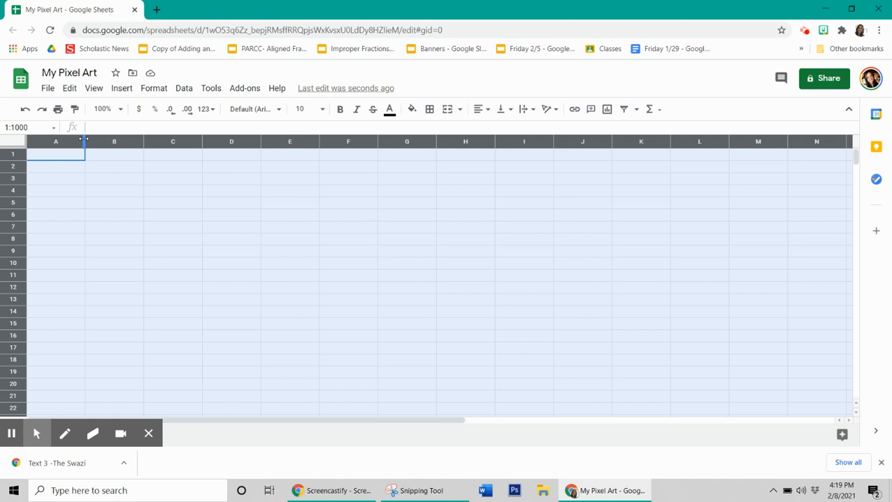
left_click_drag(83, 142, 39, 150)
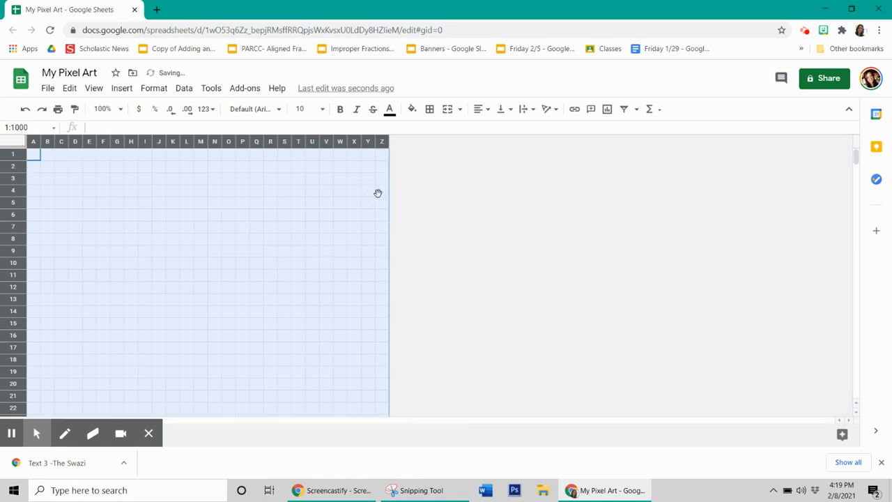
Add three columns to the sheet after column Z, inserting them one at a time
right_click(382, 142)
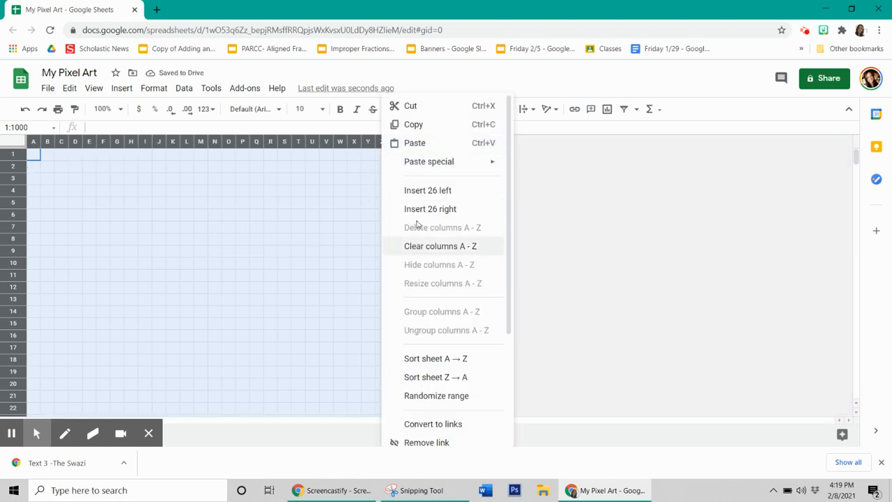
left_click(607, 218)
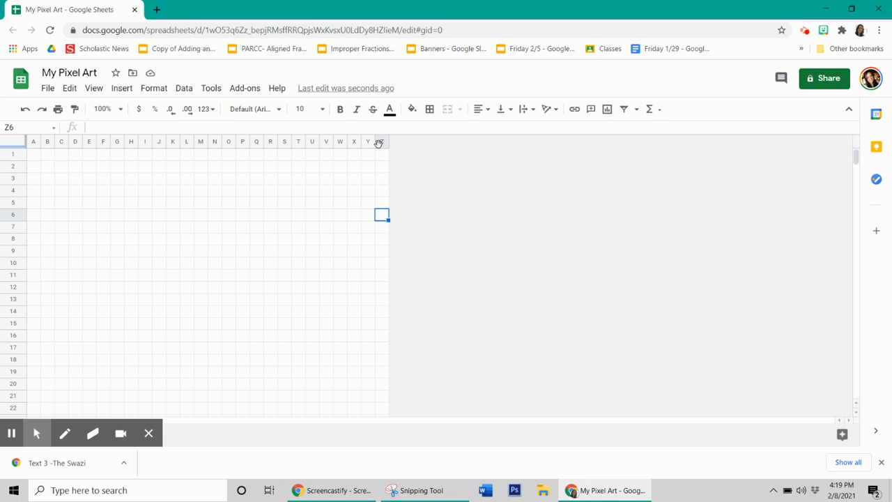
right_click(382, 143)
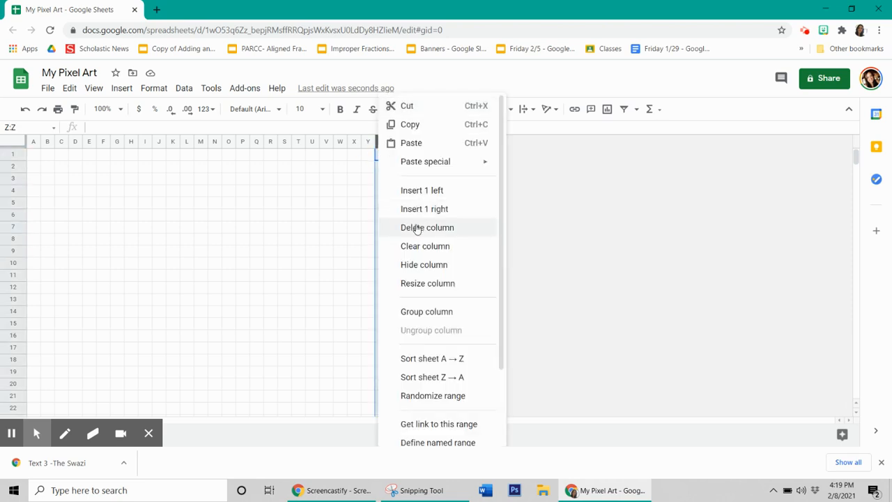
left_click(421, 214)
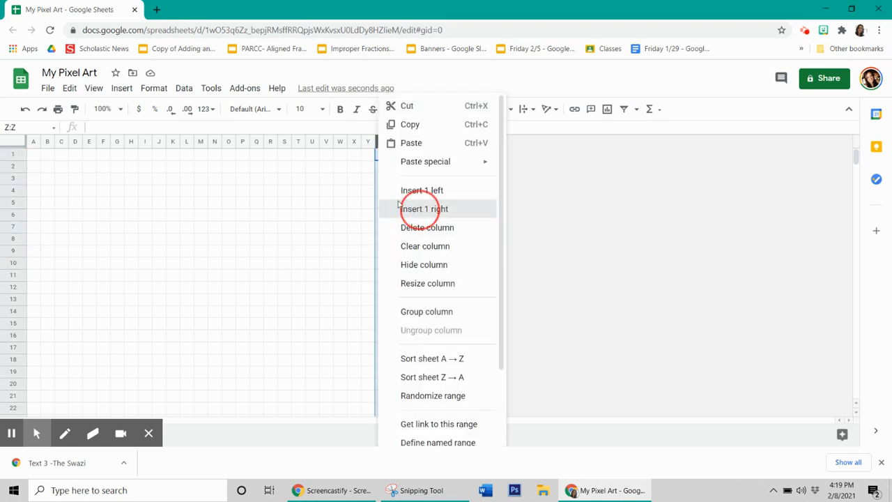
right_click(394, 143)
left_click(424, 214)
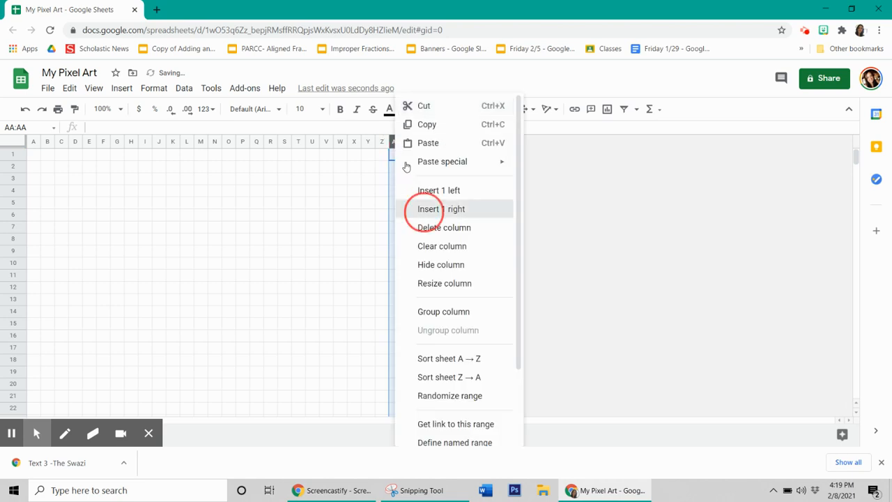
right_click(392, 144)
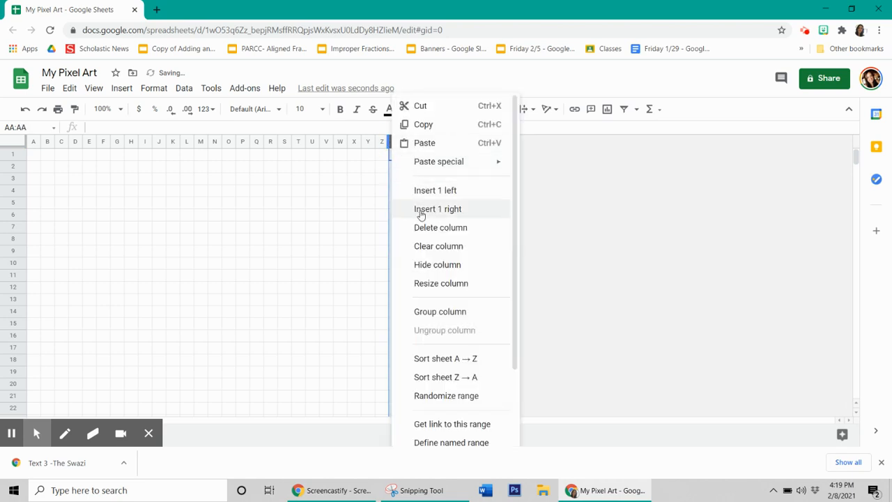
left_click(420, 210)
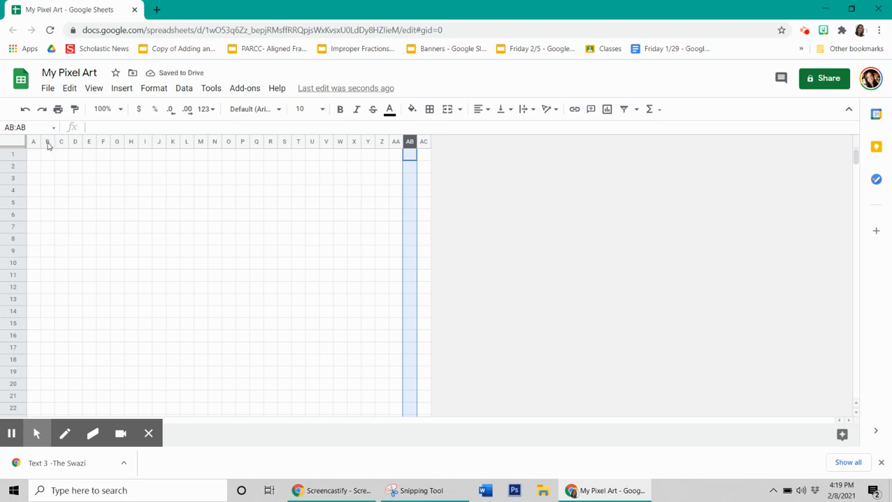
Widen columns A and B and enter the headers Questions in A1 and Answers in B1
left_click_drag(40, 141, 101, 162)
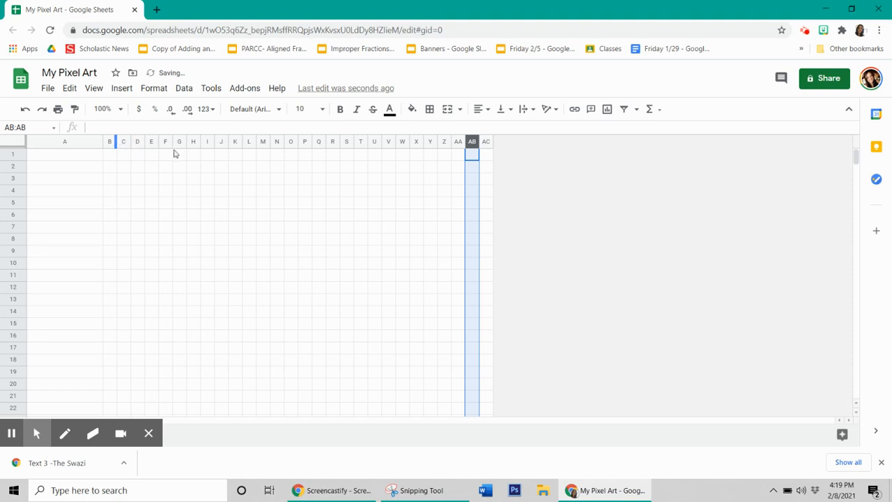
left_click_drag(186, 143, 190, 144)
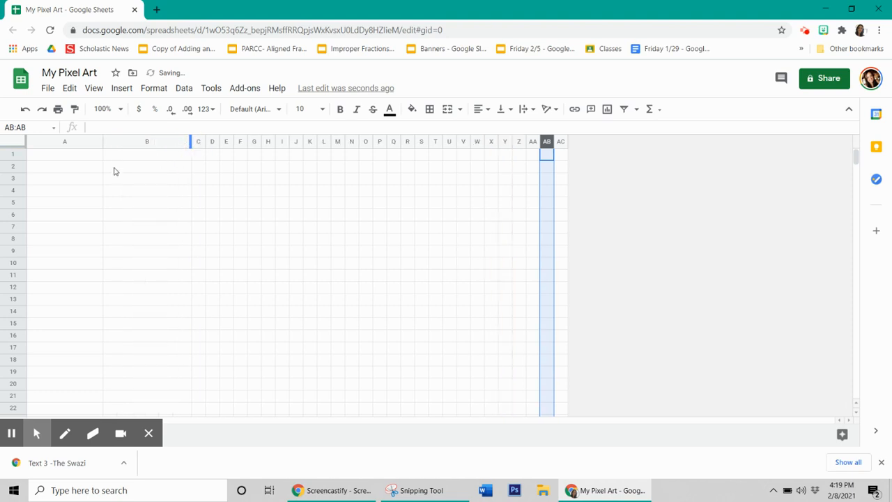
left_click(76, 159)
type("Questions")
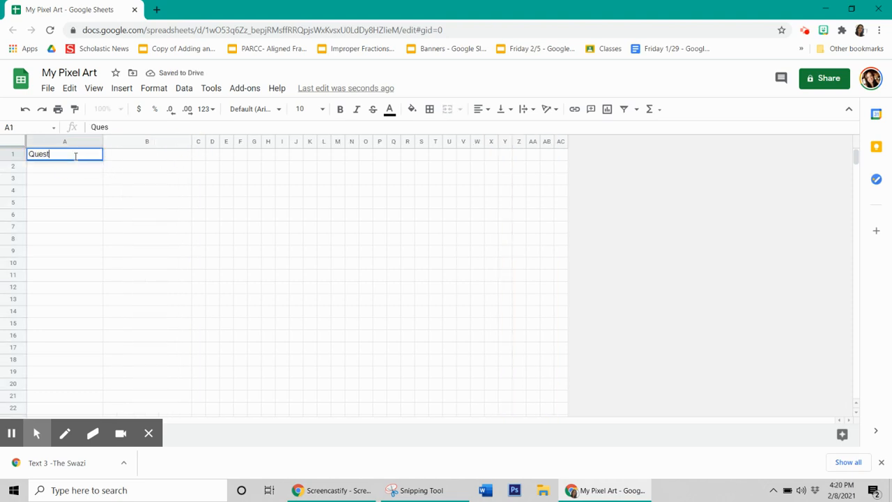
left_click(128, 156)
type("Answers")
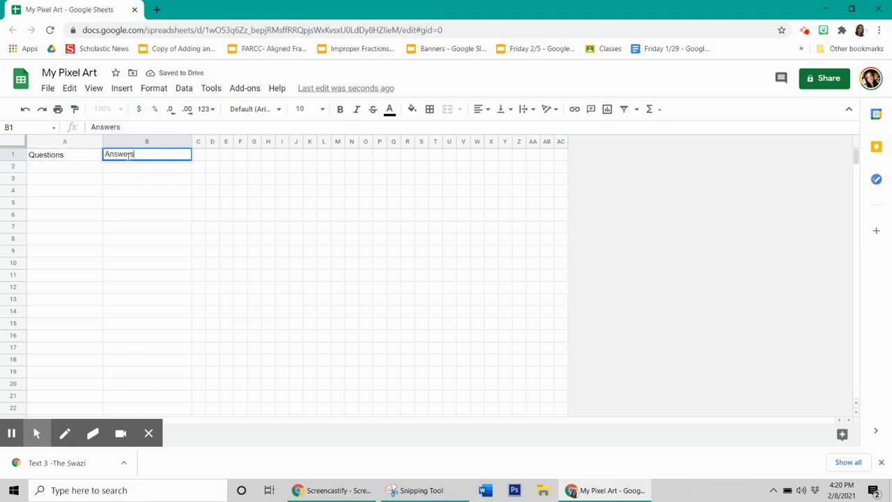
left_click(135, 164)
left_click(133, 179)
left_click(126, 192)
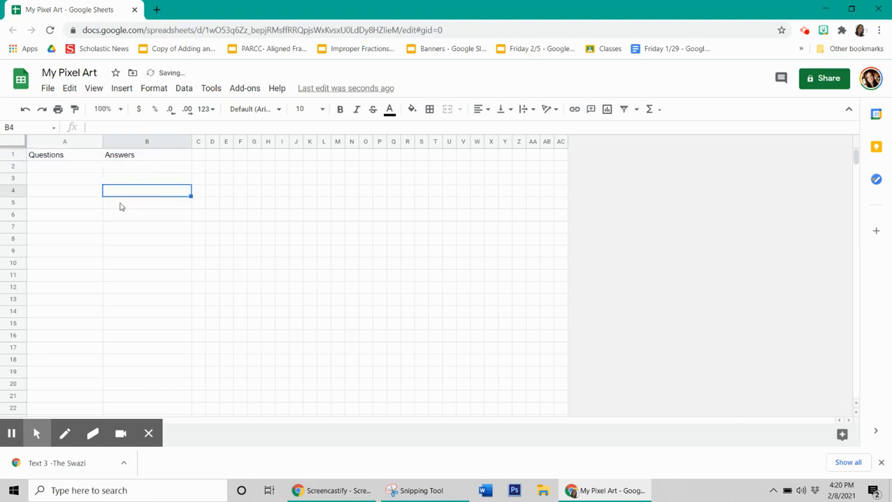
left_click(120, 203)
left_click(112, 216)
left_click(113, 226)
left_click(116, 238)
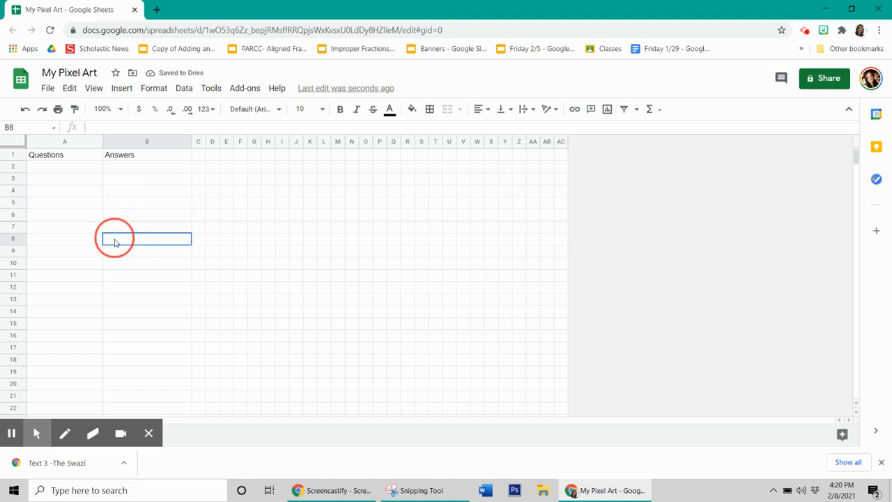
left_click(119, 251)
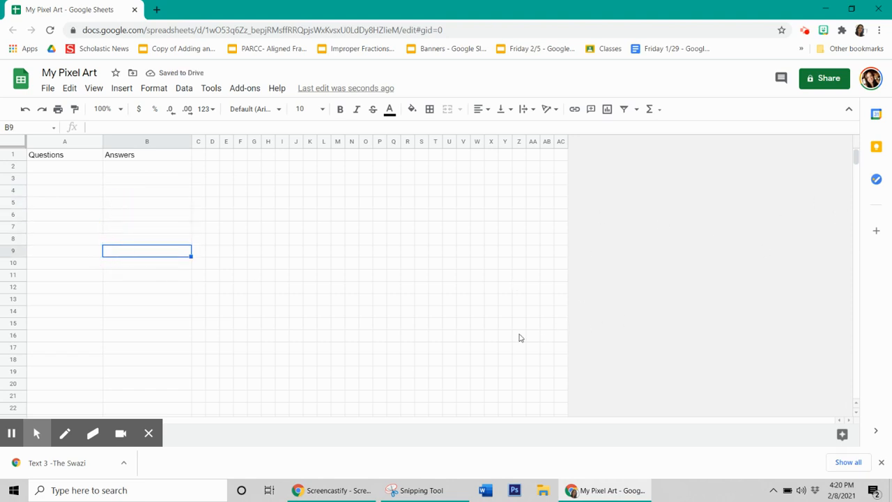
left_click(351, 324)
left_click(380, 312)
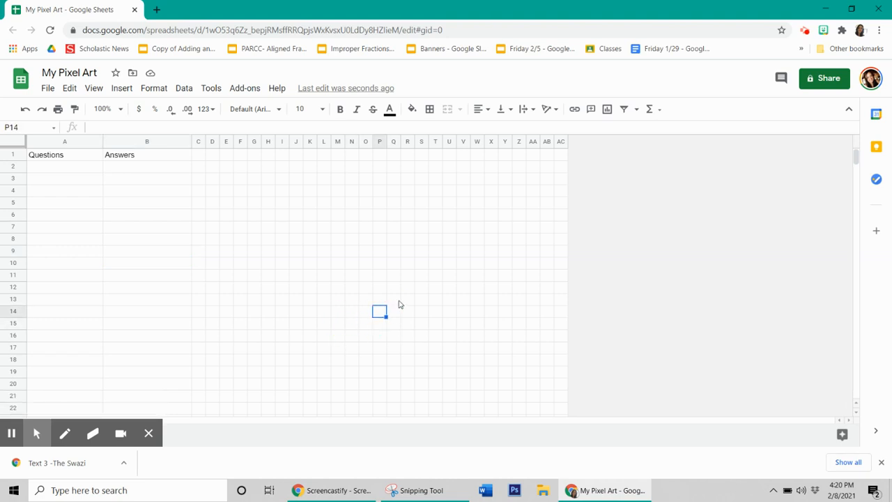
left_click(395, 301)
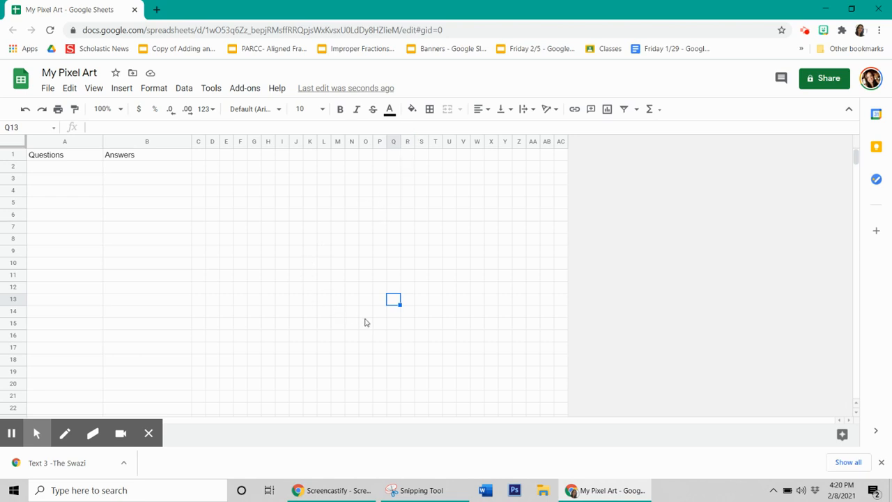
left_click(407, 325)
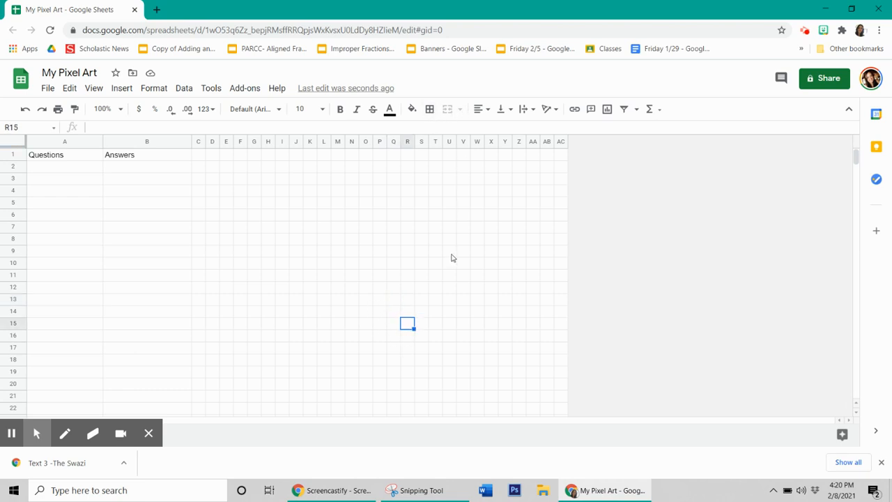
Fill cell R14 with black as the first pixel of the drawing
left_click(409, 313)
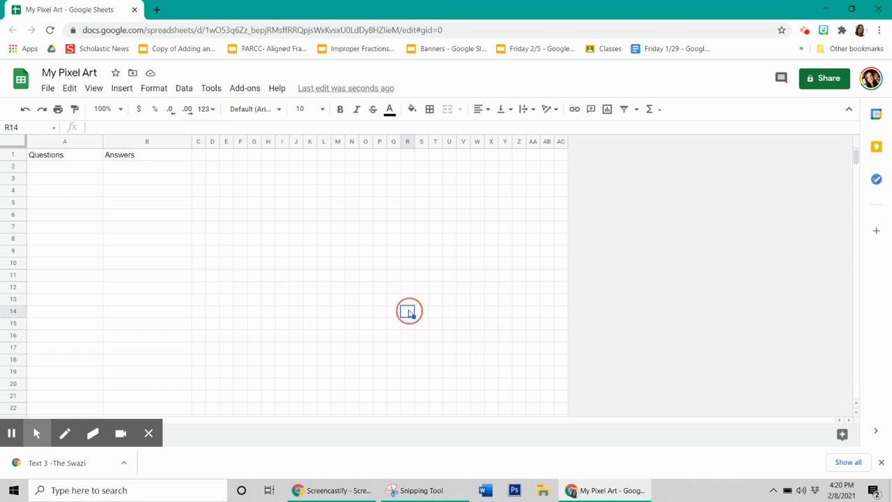
left_click(409, 110)
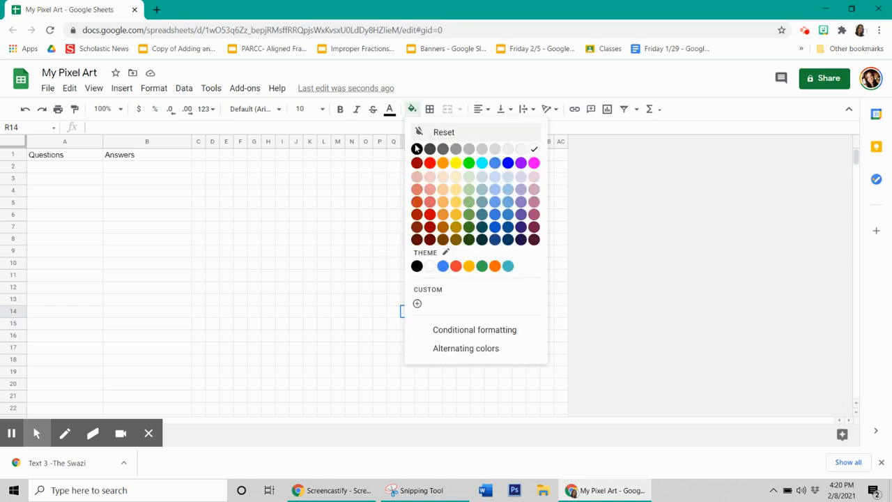
left_click(416, 148)
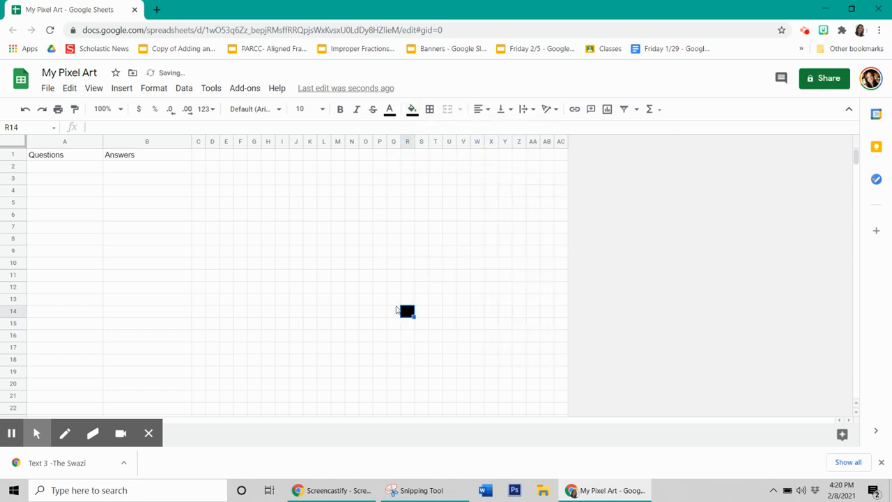
Copy the black cell R14 and paste it into Q14 through M14 to form the outline's bottom edge
left_click(393, 299)
left_click(394, 311)
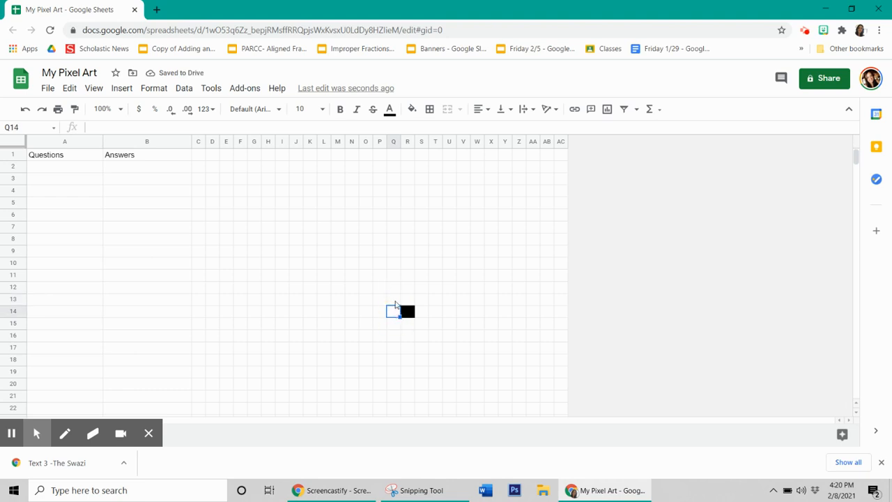
left_click(406, 314)
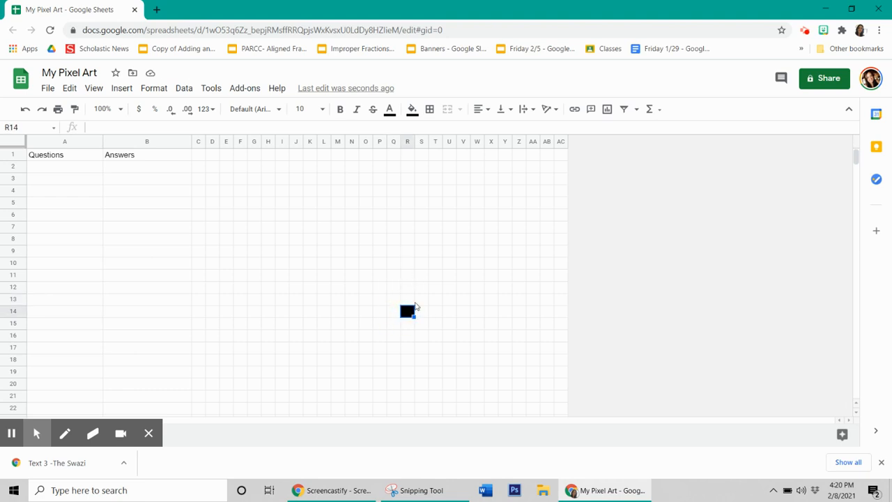
key("Left")
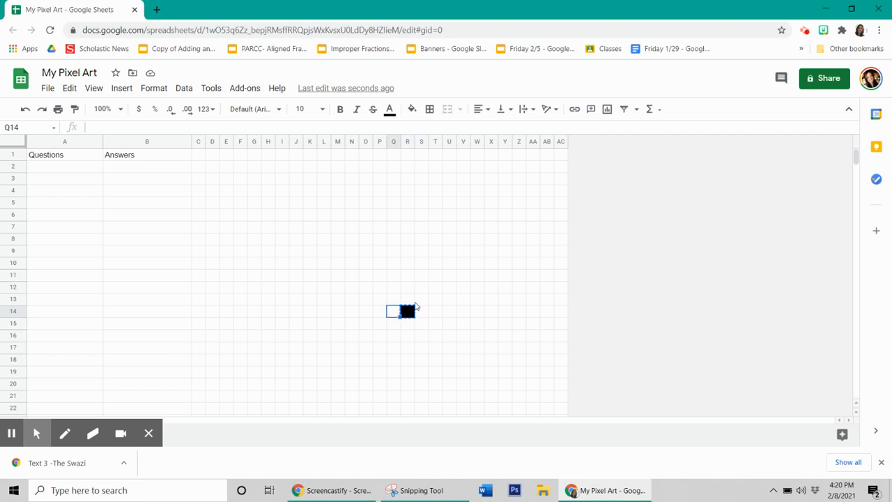
key("ctrl+v")
key("Left")
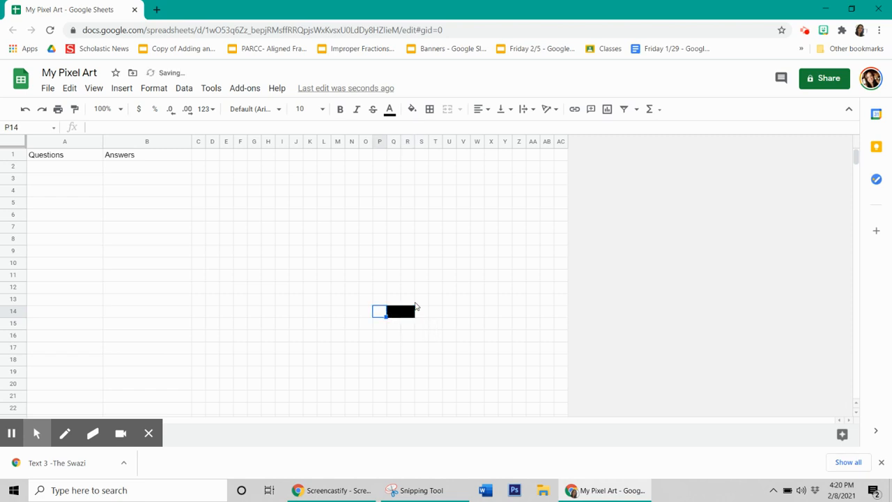
key("ctrl+v")
key("Left")
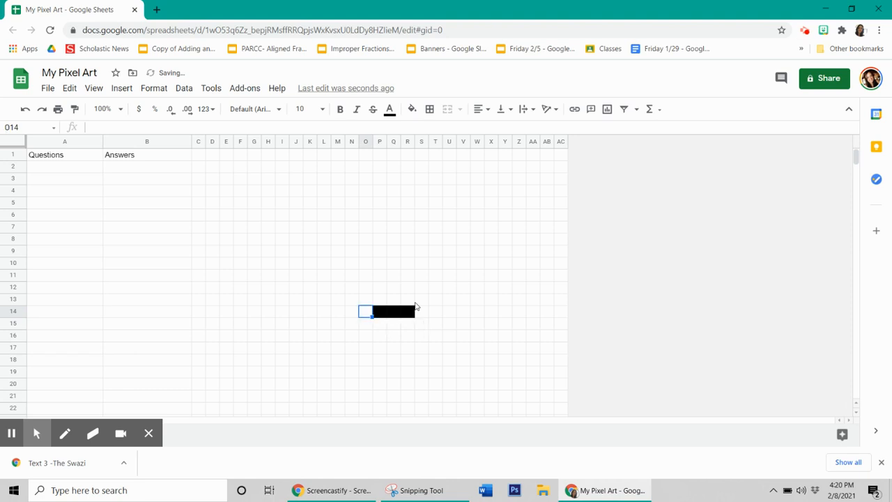
key("ctrl+v")
key("Left")
key("ctrl+v")
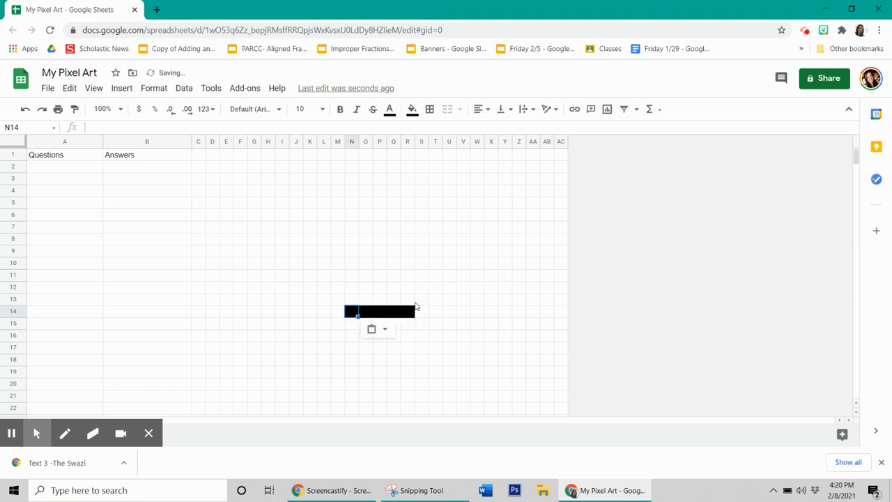
key("Left")
key("ctrl+v")
Paste the black cell into M13 up to M10 to build the lower left side of the outline
key("Up")
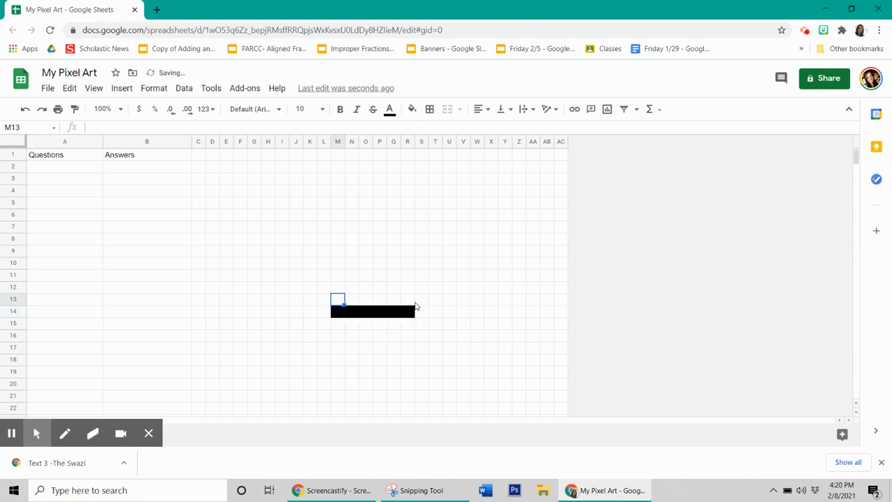
key("ctrl+v")
key("Up")
key("ctrl+v")
key("Up")
key("ctrl+v")
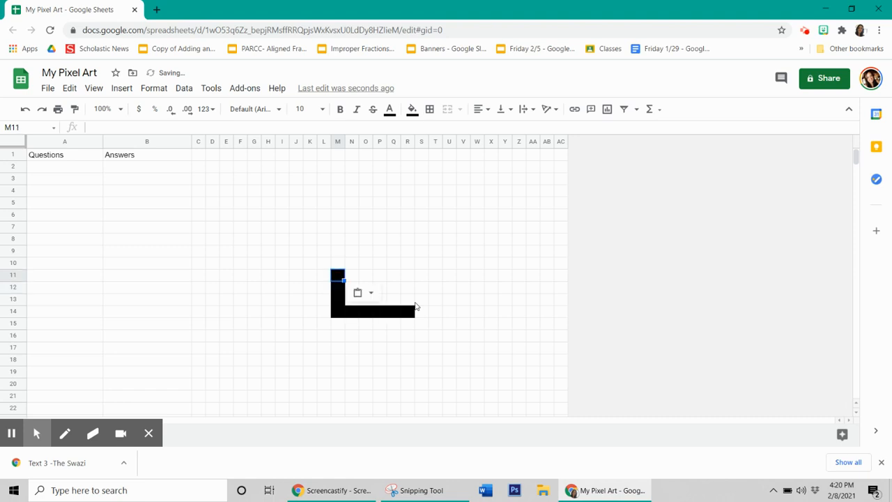
key("Up")
key("ctrl+v")
Paste the black cell into N9, N8 and N7 to build the upper left side of the outline
key("Right")
key("Up")
key("ctrl+v")
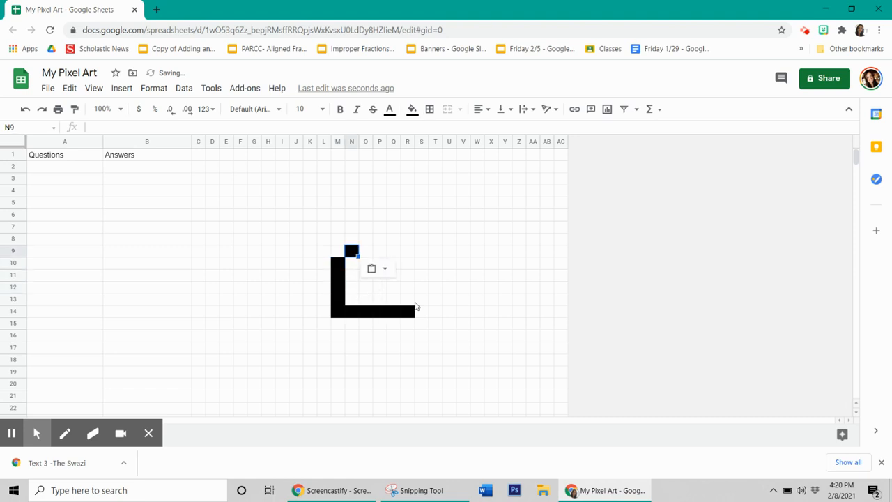
key("Up")
key("ctrl+v")
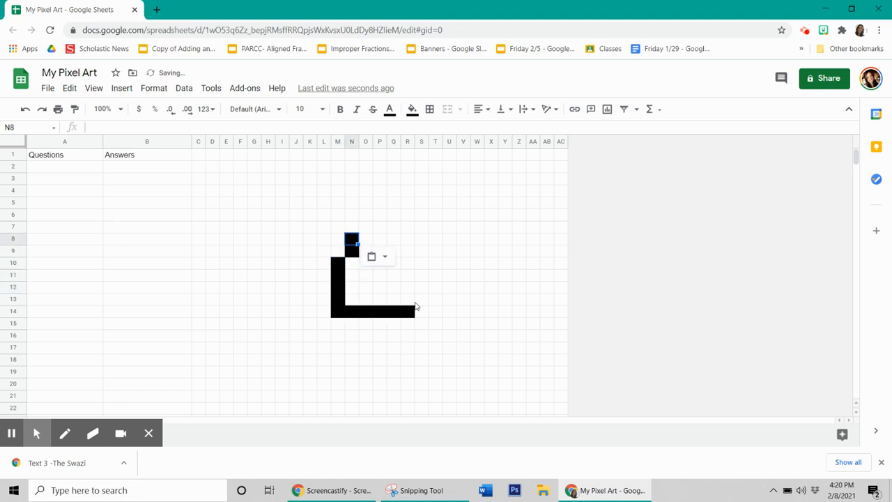
left_click(353, 230)
key("ctrl+v")
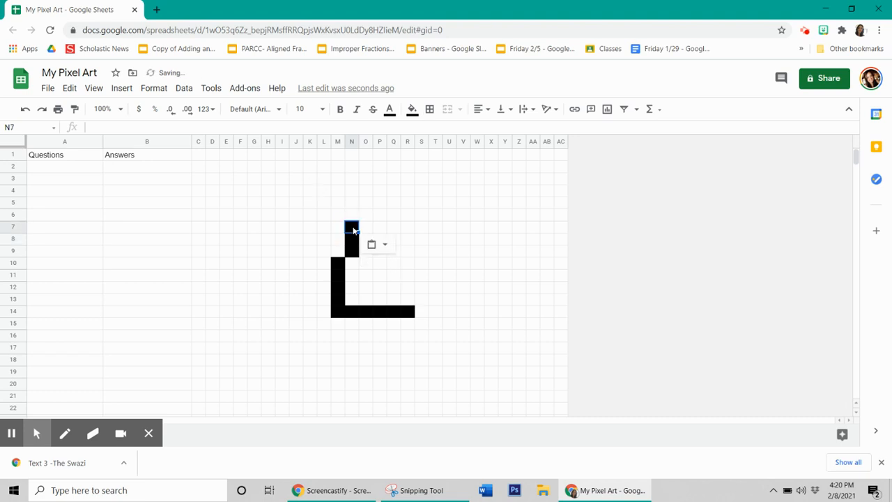
Paste the black cell into R13 up to R10 to build the lower right side of the outline
left_click(410, 301)
key("ctrl+v")
key("Up")
key("ctrl+v")
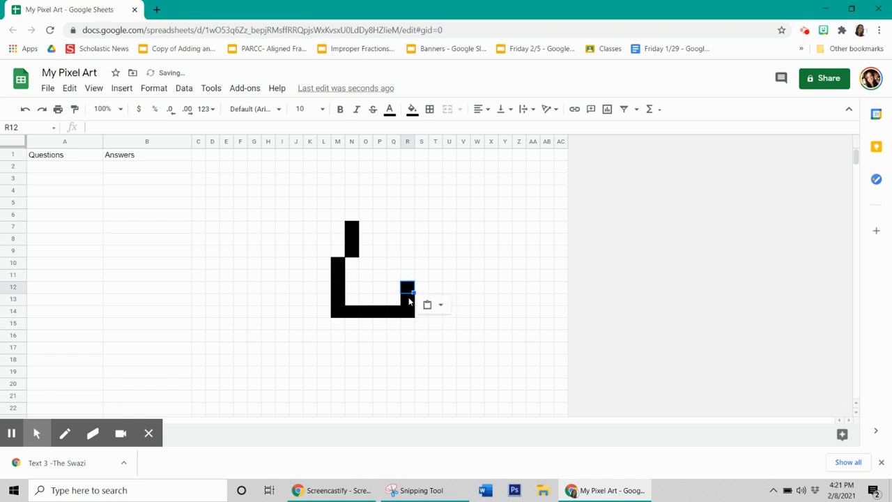
key("Up")
key("ctrl+v")
key("Up")
key("ctrl+v")
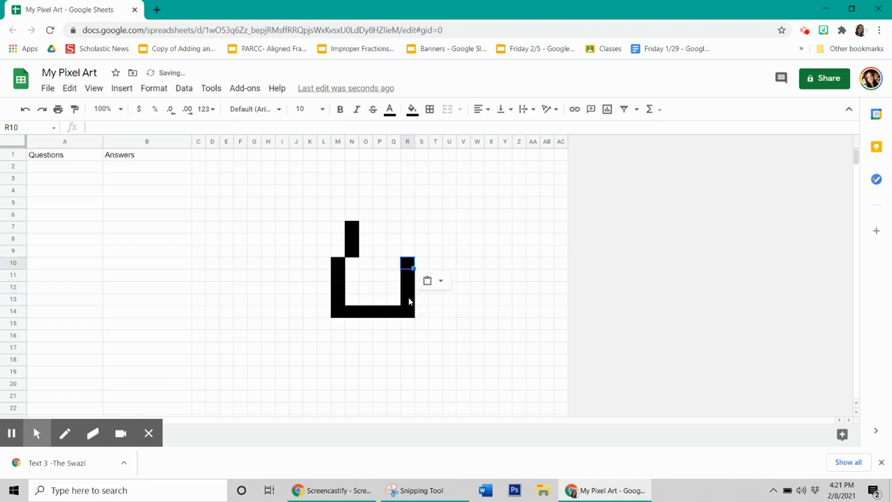
Paste the black cell into Q9, Q8 and Q7 to build the upper right side of the outline
key("Left")
key("Up")
key("ctrl+v")
key("Up")
key("ctrl+v")
key("Up")
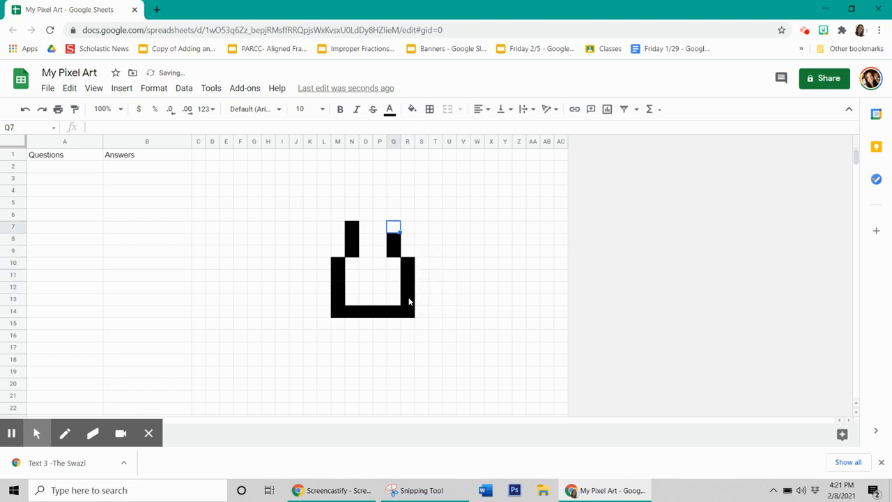
key("ctrl+v")
Paste the black cell into P6 and O6 to close the top of the outline
key("Left")
key("Up")
key("ctrl+v")
key("Left")
key("ctrl+v")
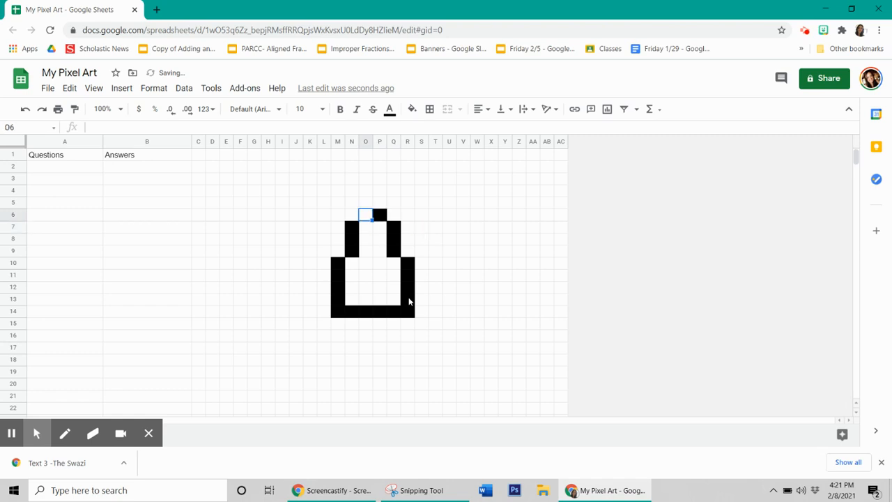
Paste the black cell into P5 to add a tip above the outline
key("Up")
key("Right")
key("ctrl+v")
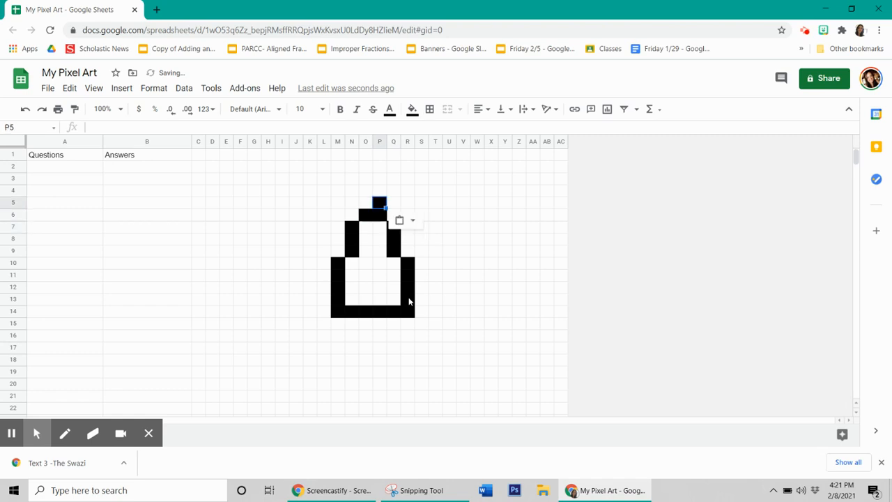
key("Down")
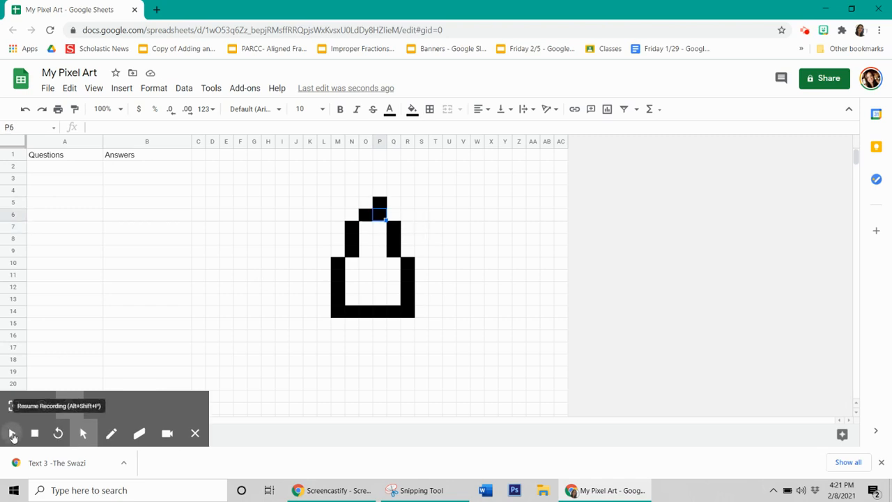
Fill cells S10:S14 black to widen the outline's lower part by one column
left_click_drag(421, 313, 425, 267)
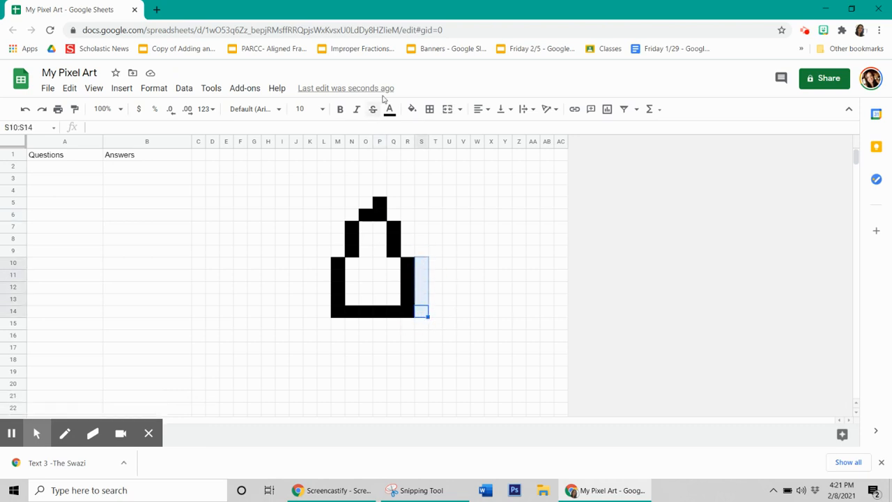
left_click(412, 108)
left_click(416, 150)
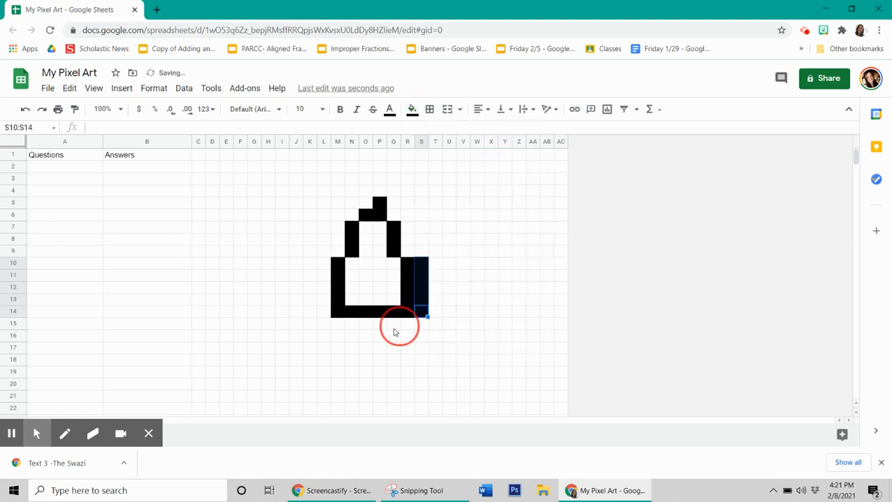
Fill cells R9:R13 white to remove the old lower right side of the outline
left_click_drag(409, 250, 407, 301)
left_click(412, 109)
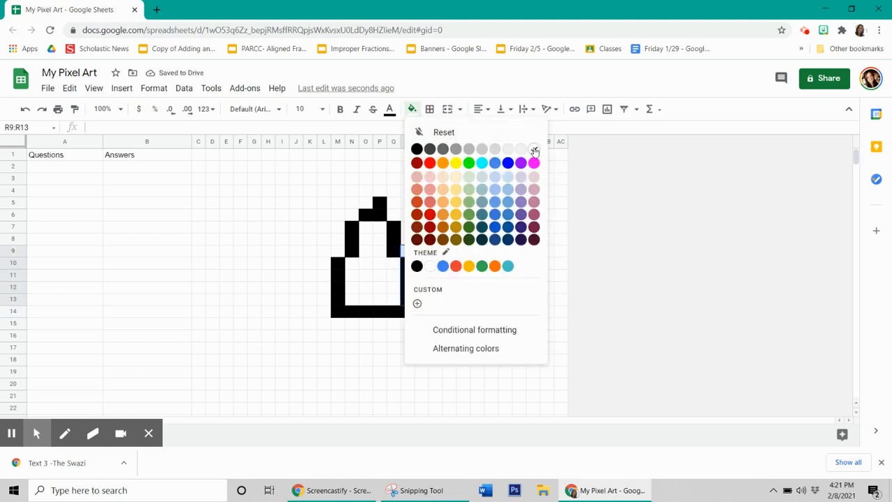
left_click(392, 243)
left_click(394, 266)
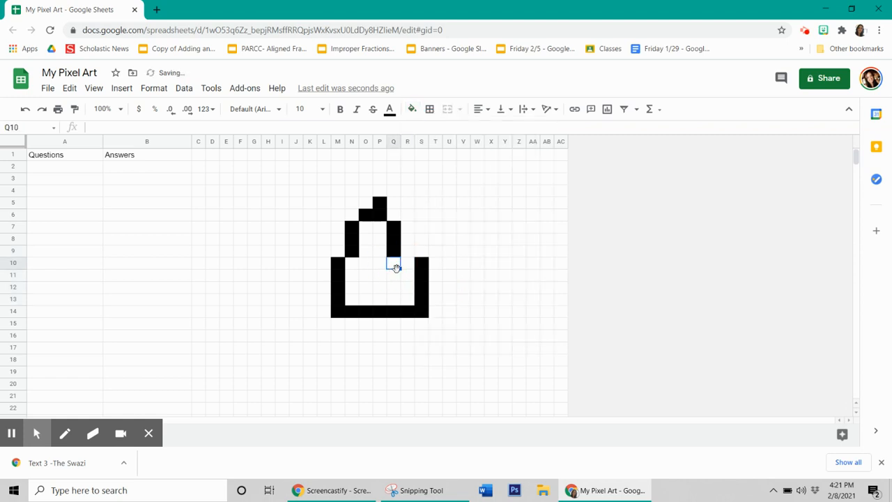
Reset the fill colour of cells P2:S9 to clear the old upper right side of the outline
left_click(382, 204)
left_click(377, 194)
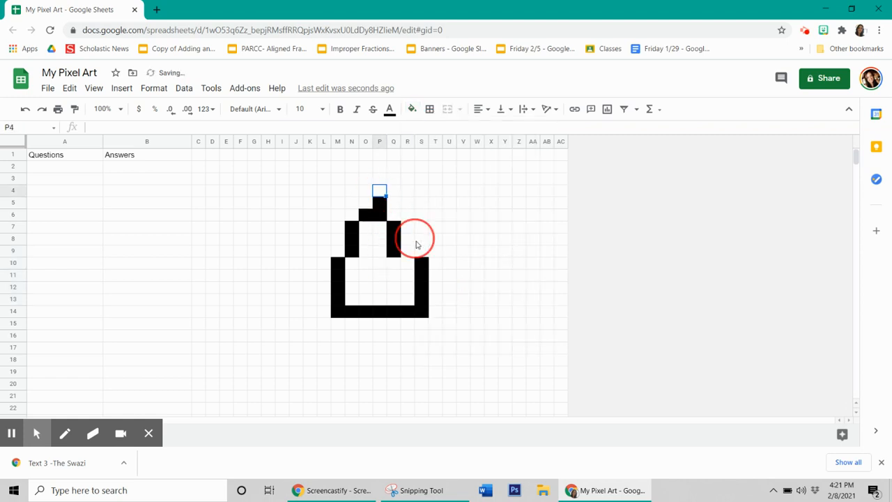
left_click_drag(421, 166, 379, 251)
left_click(412, 109)
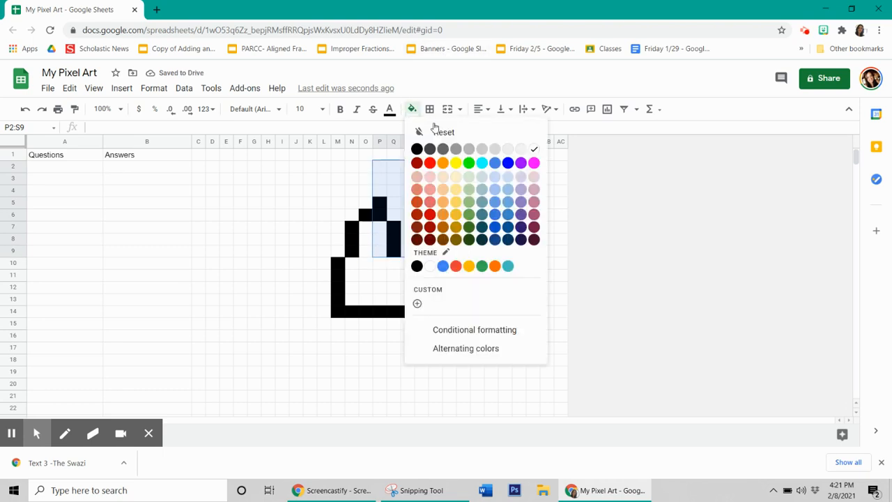
left_click(442, 132)
left_click(451, 262)
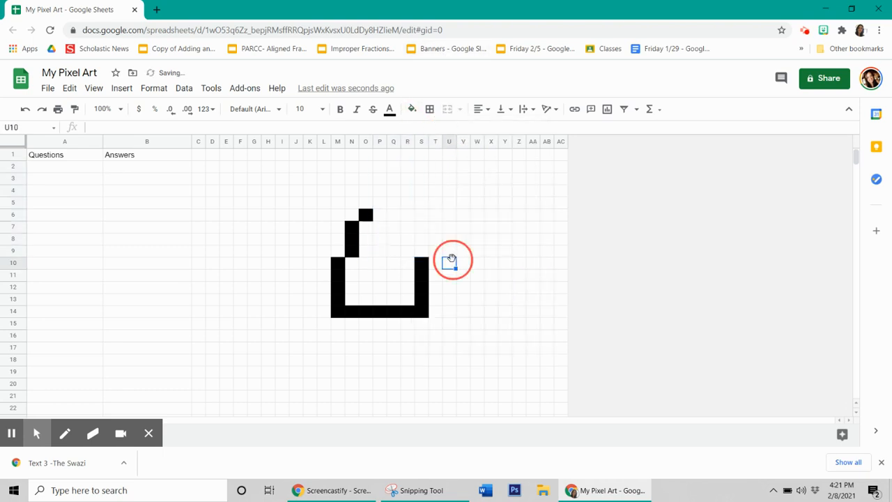
Fill cells R7:R9 black to rebuild the upper right side of the outline
left_click_drag(408, 253, 410, 228)
left_click(412, 110)
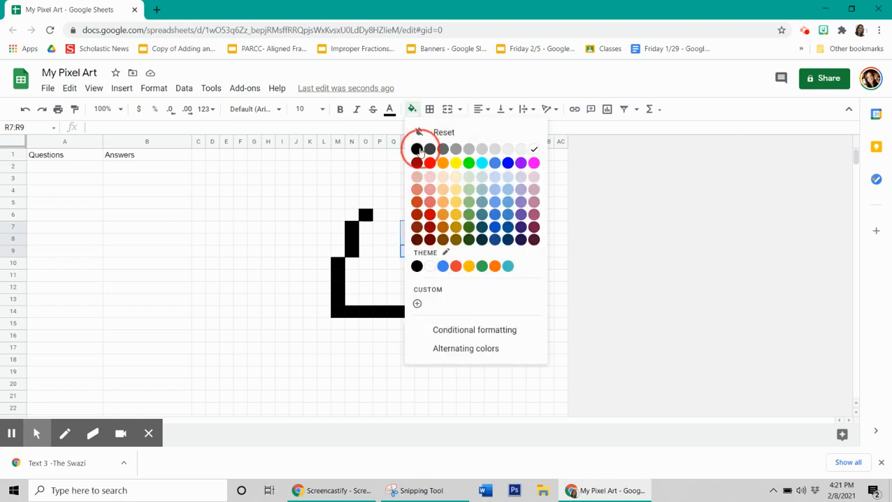
left_click(419, 147)
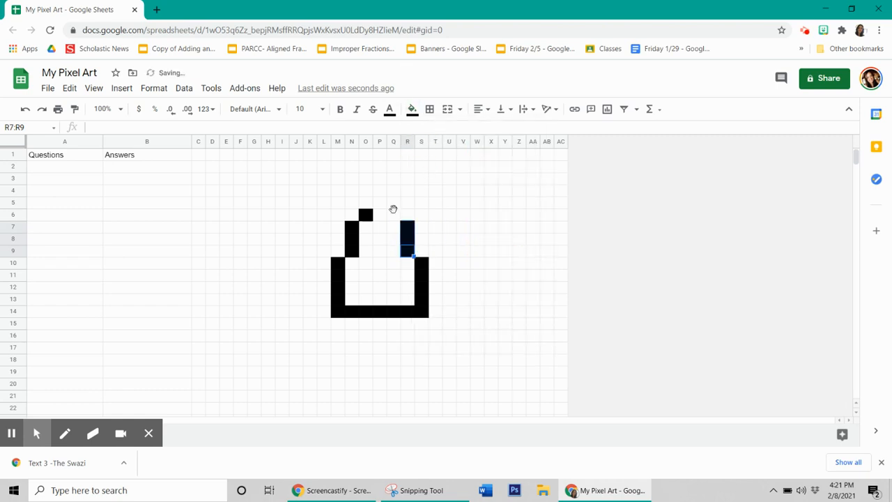
Paste the black cell into Q6 and P5 to close the outline with a centred tip
left_click(392, 209)
key("ctrl+v")
left_click(382, 200)
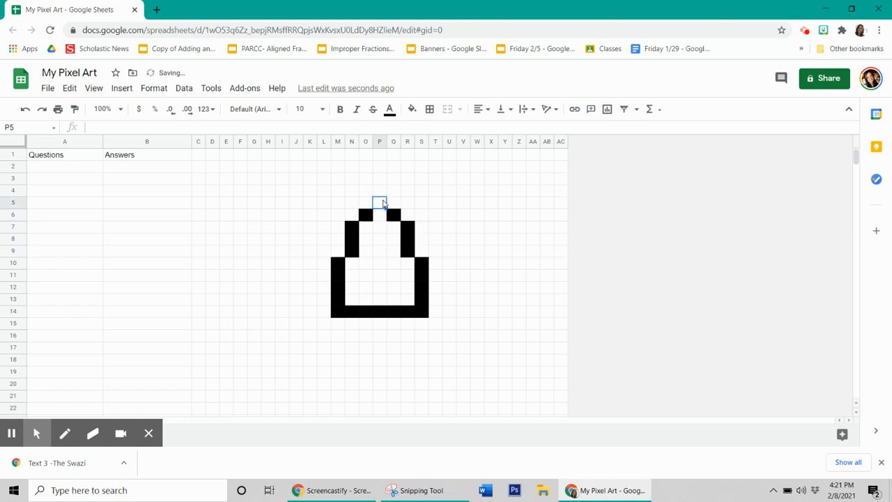
key("ctrl+v")
Paste the black cell into T12, U13 and V14 to draw a diagonal descending from the outline's right side
left_click(436, 287)
key("ctrl+v")
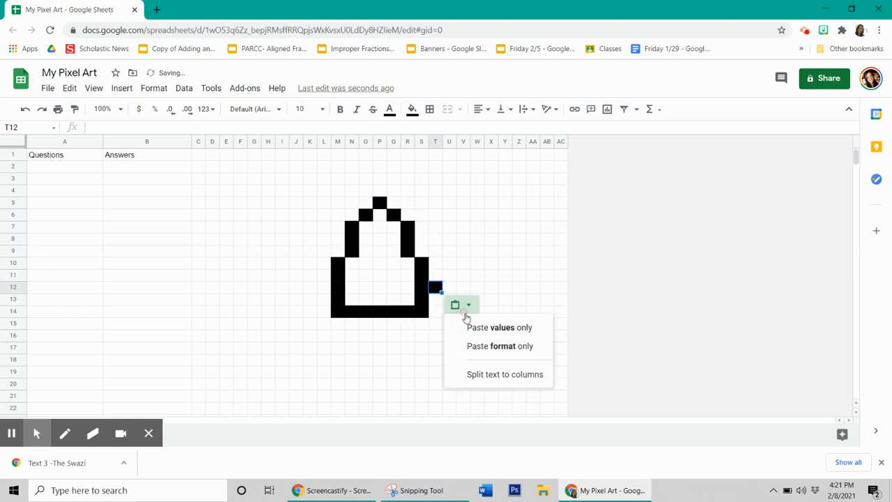
left_click(422, 322)
left_click(448, 300)
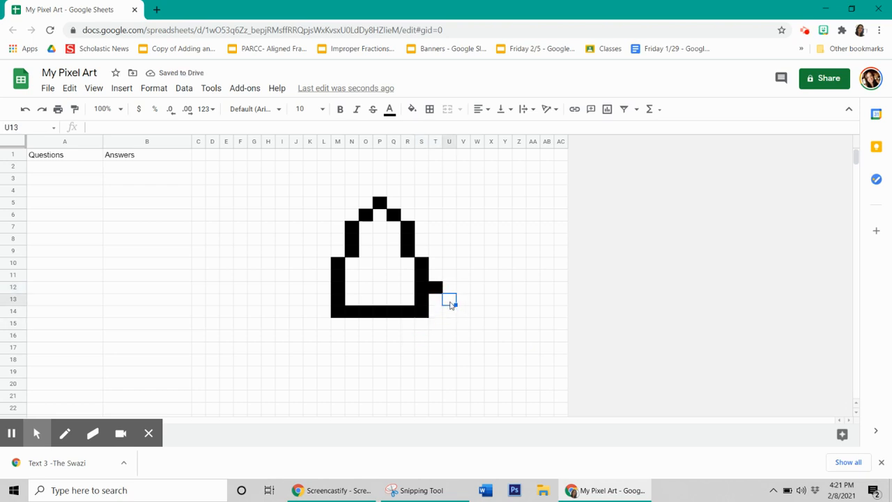
key("ctrl+v")
left_click(461, 346)
left_click(462, 312)
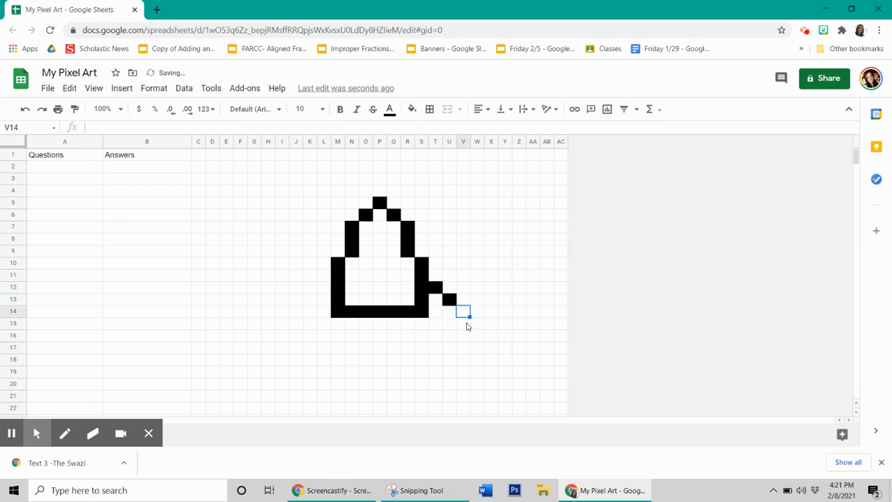
key("ctrl+v")
Paste the black cell into L12, K13, J14, J15 and J16 to draw the outer edge of the left wing
left_click(325, 289)
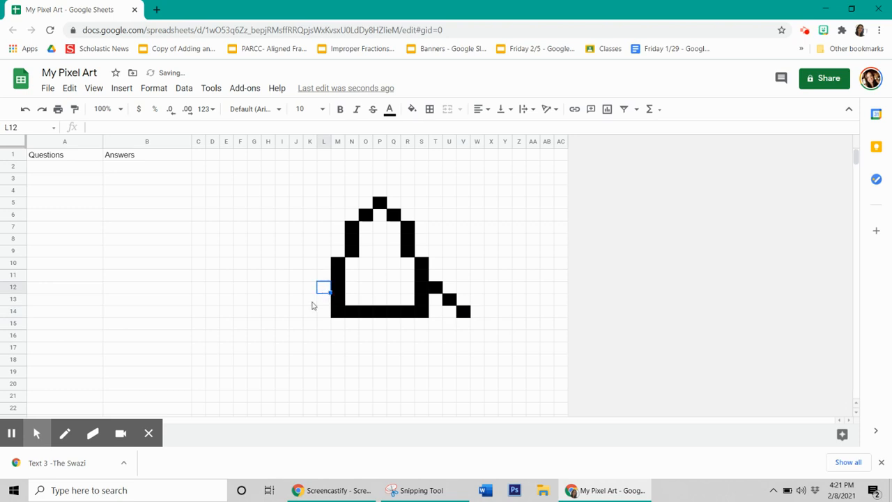
key("ctrl+v")
left_click(311, 301)
key("ctrl+v")
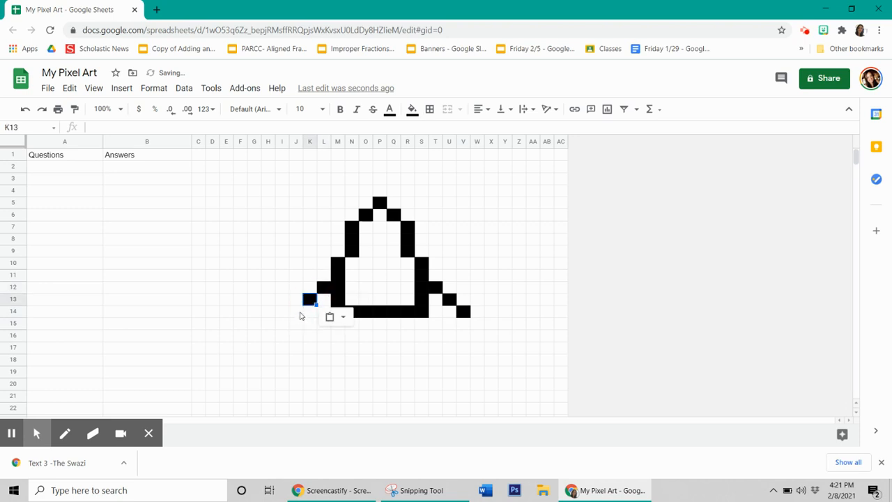
left_click(299, 313)
key("ctrl+v")
left_click(296, 324)
key("ctrl+v")
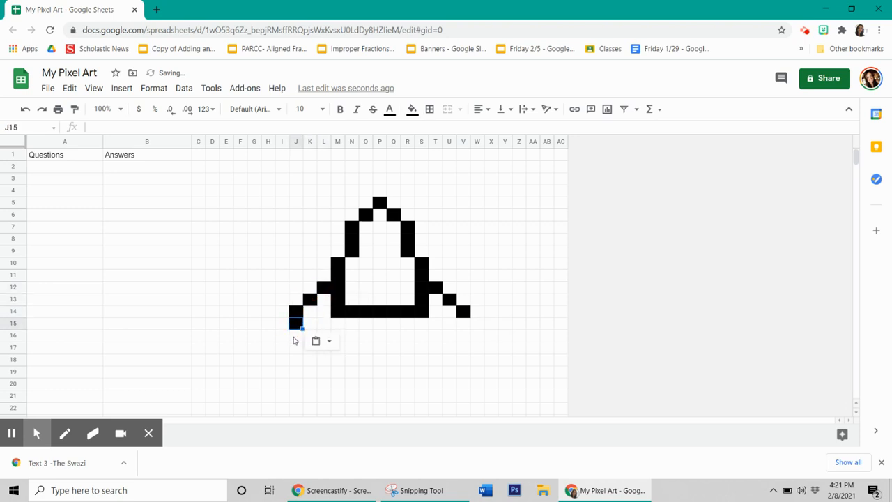
left_click(295, 336)
key("ctrl+v")
Paste the black cell into V15 and V16 to extend the right wing's outer edge downward
left_click(461, 324)
key("ctrl+v")
left_click(461, 335)
key("ctrl+v")
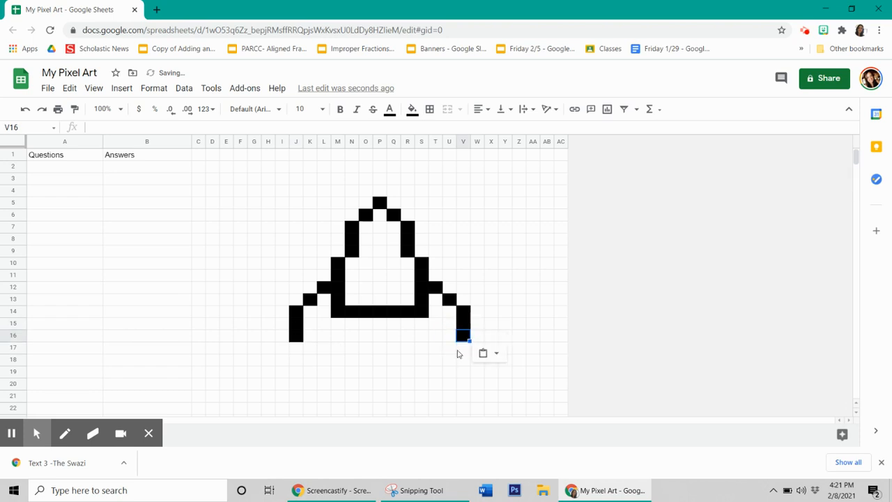
Paste the black cell into U17 and U18 to bend the right wing's edge inward
left_click(449, 349)
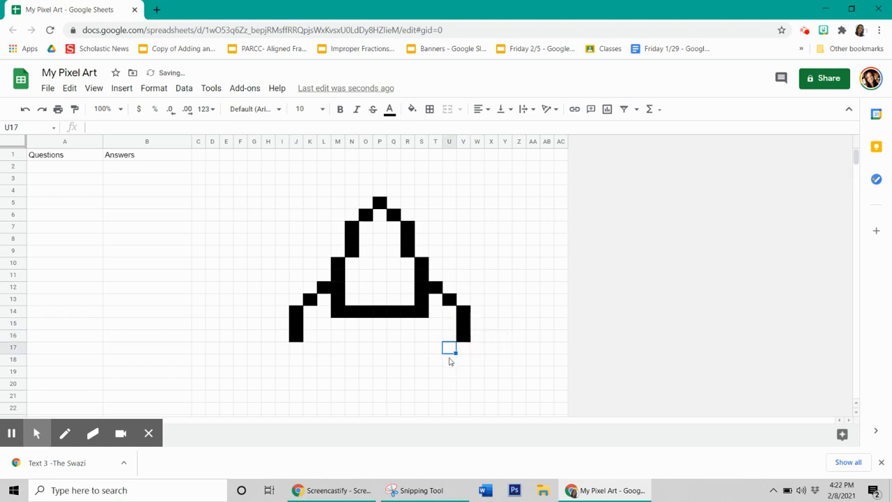
key("ctrl+v")
left_click(447, 359)
key("ctrl+v")
Paste the black cell into K17 and K18 to bend the left wing's edge inward, discarding any stray text
left_click(317, 352)
type("v")
left_click(332, 358)
left_click(309, 352)
key("Delete")
key("ctrl+v")
left_click(310, 360)
key("ctrl+v")
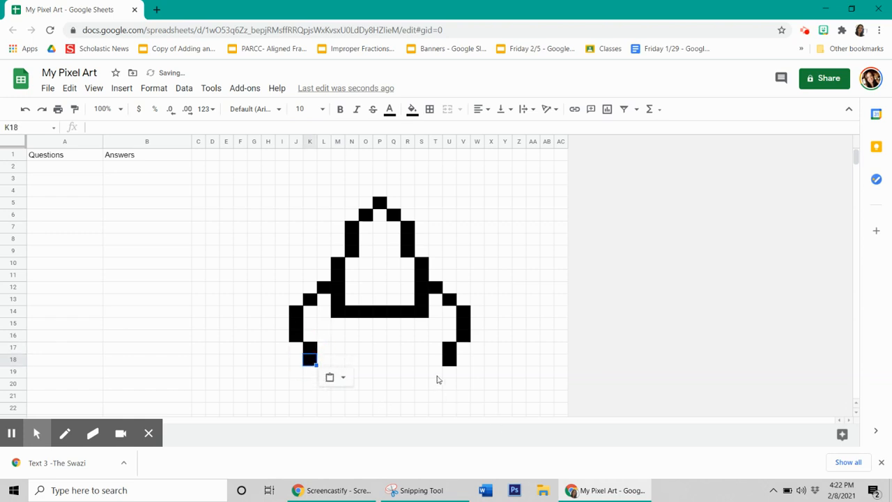
Paste the black cell into T19, L19, S20 and M20 to taper both wings toward the centre
left_click(435, 372)
key("ctrl+v")
left_click(324, 372)
key("ctrl+v")
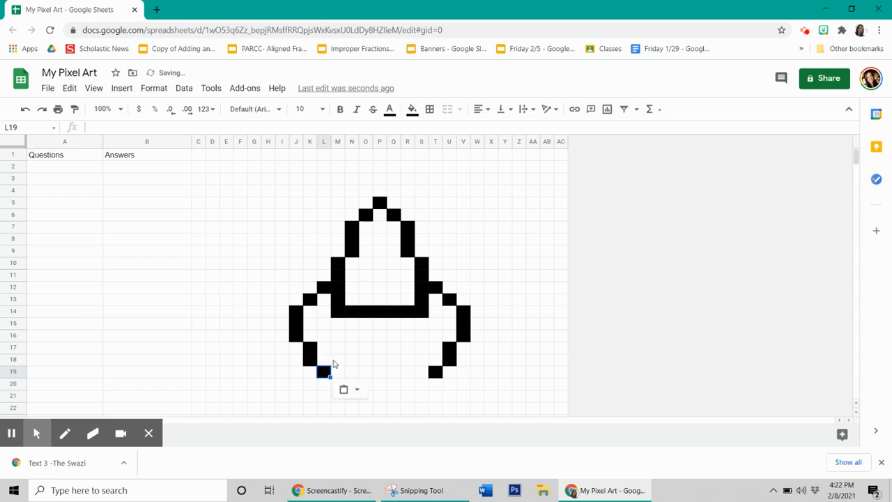
left_click(422, 384)
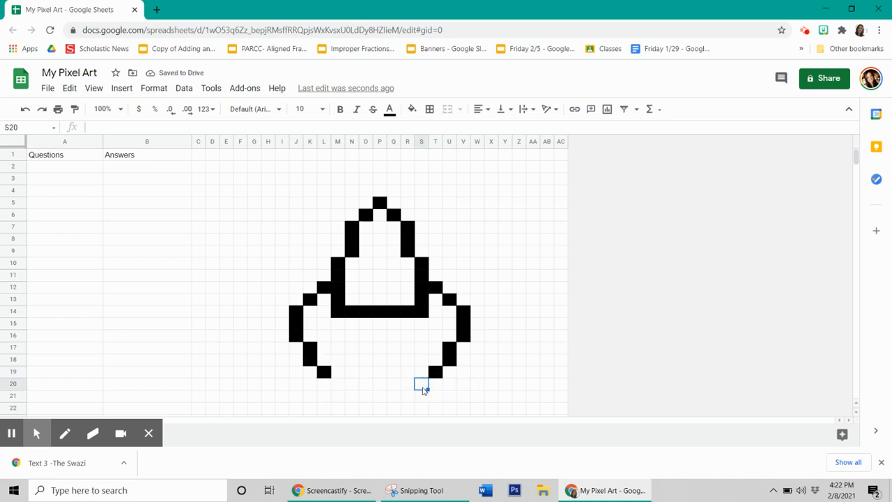
key("ctrl+v")
left_click(336, 385)
key("ctrl+v")
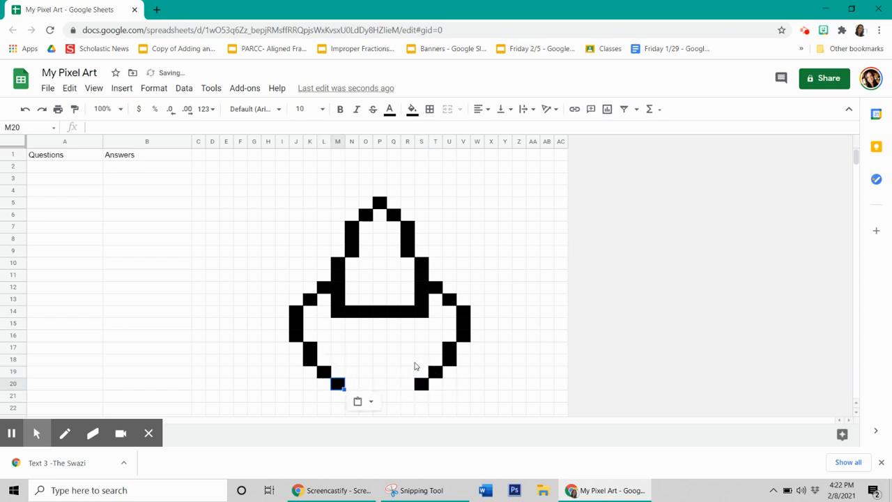
Paste the black cell into R19, R15:R17, S18 and S19 to draw the right wing's inner edge
left_click(408, 373)
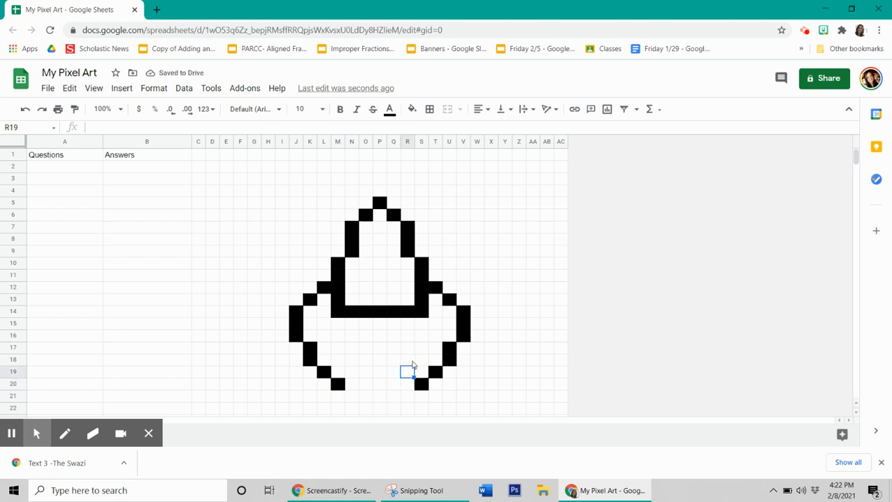
key("ctrl+v")
left_click_drag(409, 323, 409, 346)
key("ctrl+v")
left_click(427, 366)
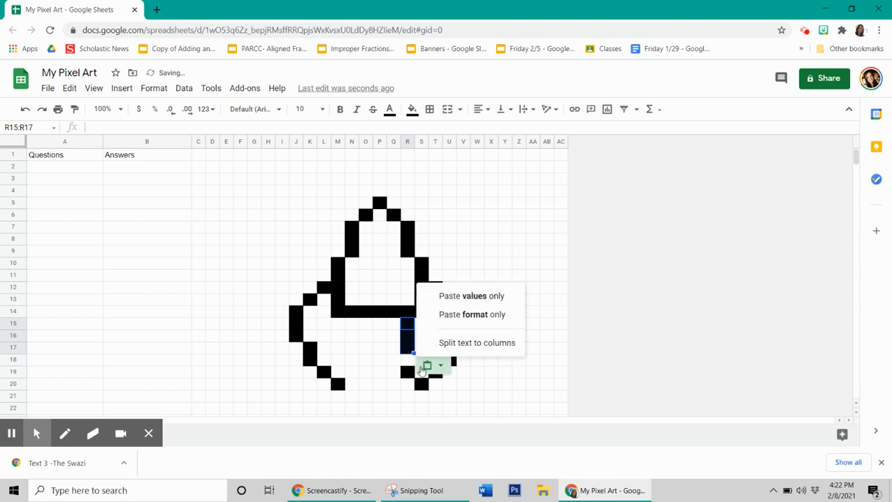
left_click(473, 384)
left_click(421, 360)
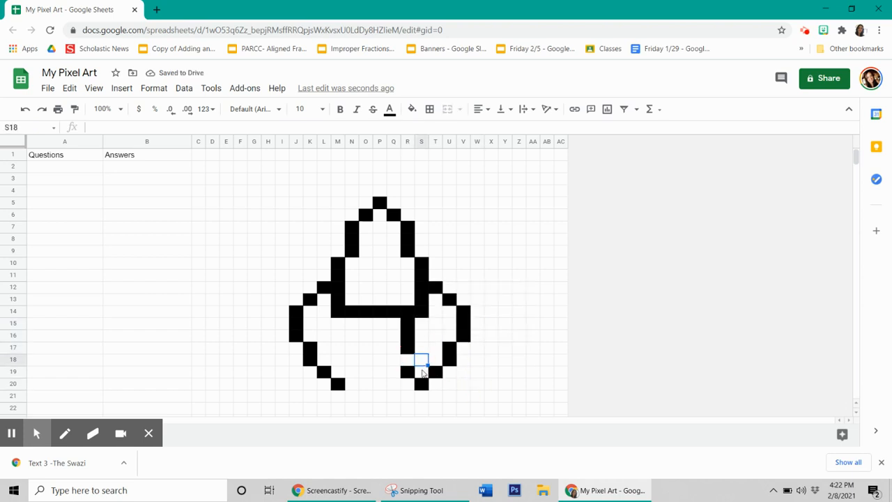
key("ctrl+v")
Reset the fill colour of cell R19
left_click(409, 372)
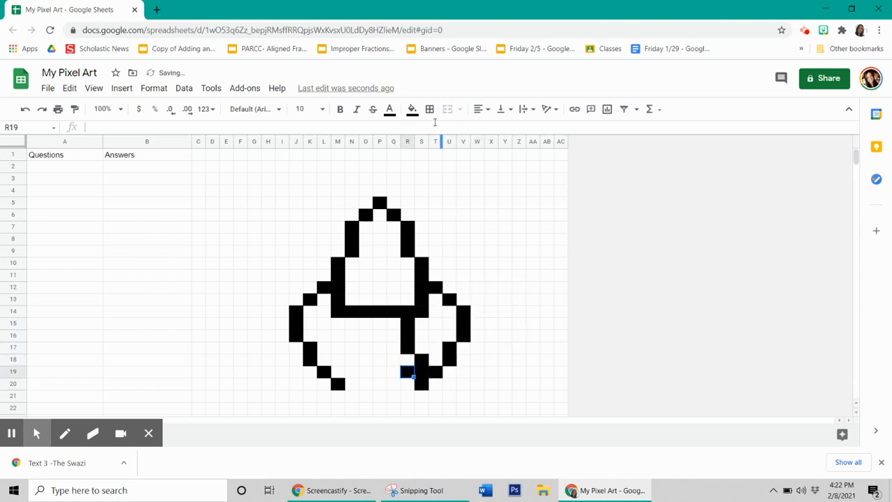
left_click(412, 109)
left_click(453, 132)
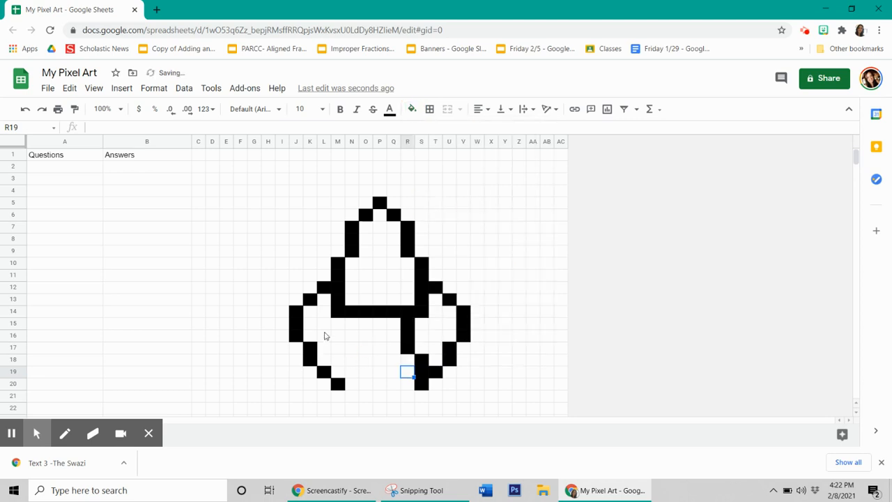
Try filling cells M15:M17 black, and undo the last two fill changes
left_click_drag(335, 323, 338, 348)
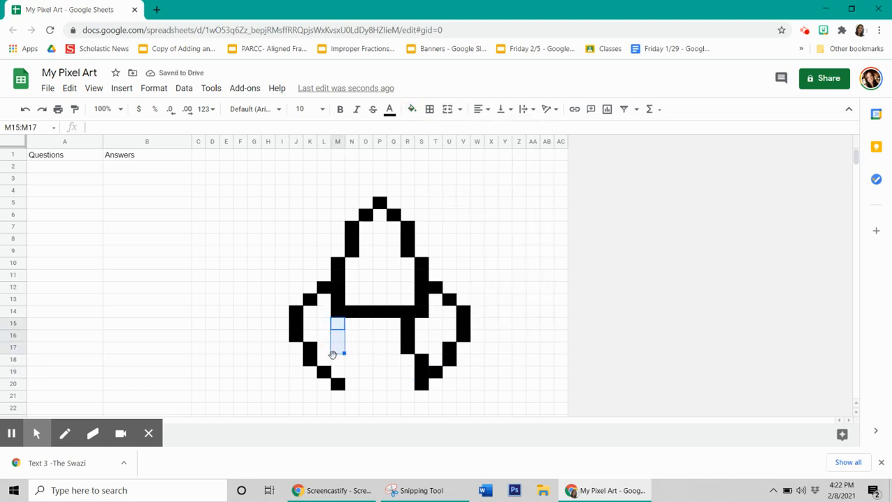
left_click(412, 109)
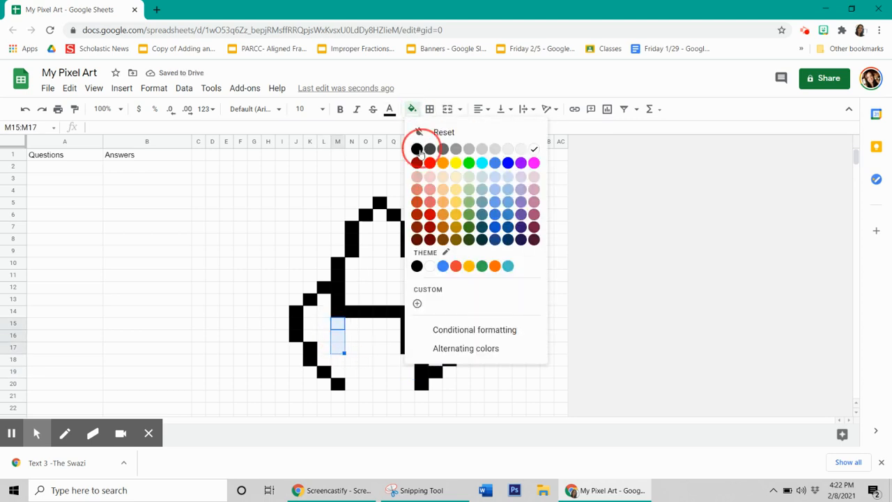
left_click(418, 147)
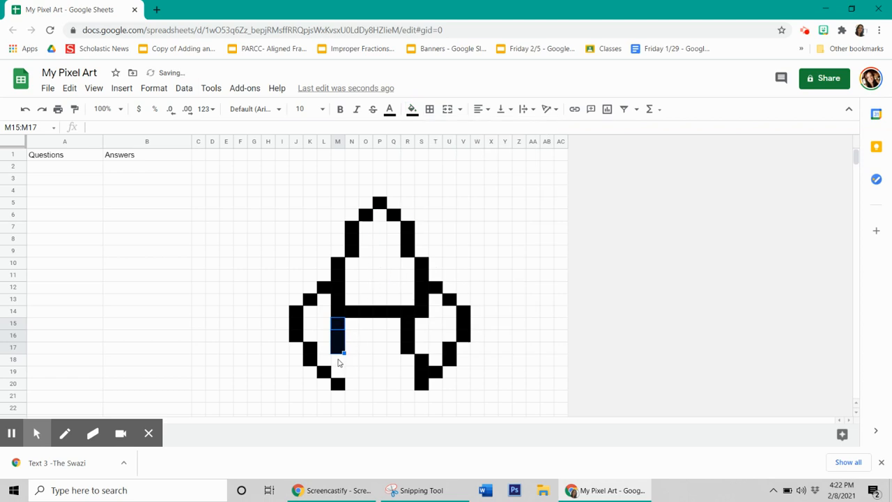
key("ctrl+z")
key("ctrl+z")
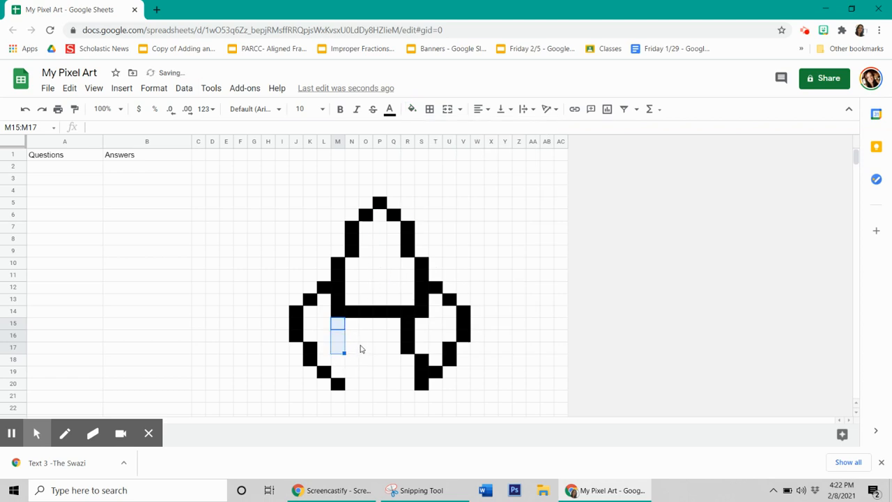
Fill cells N15:N17 black to draw the left wing's inner edge below the body
left_click_drag(353, 324, 355, 348)
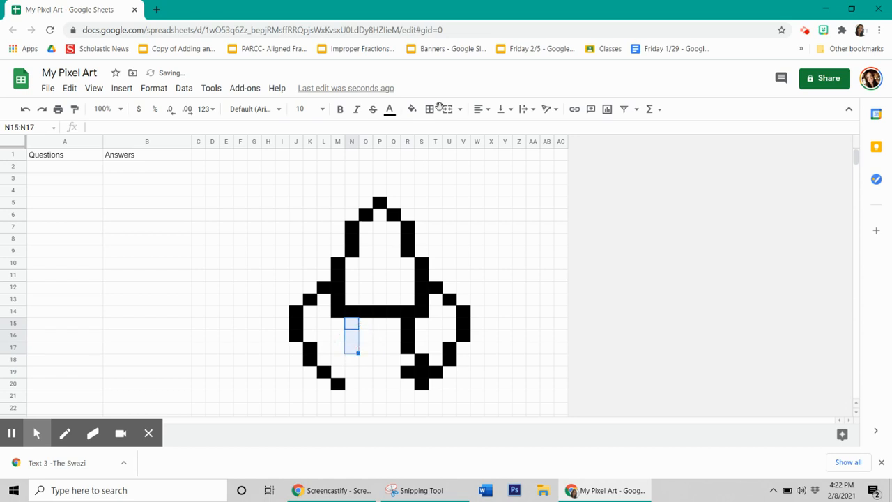
left_click(411, 109)
left_click(417, 150)
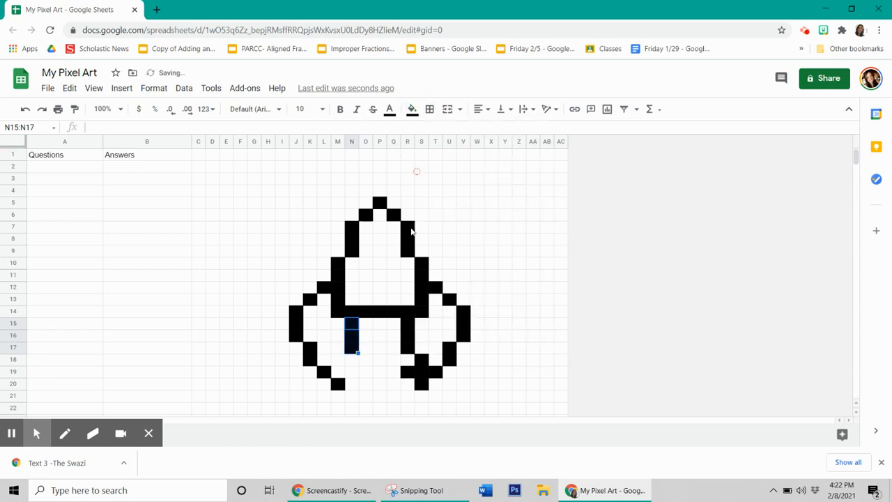
Try pasting the black cell into M18, and reset the stray black fill of cell R19
left_click(340, 361)
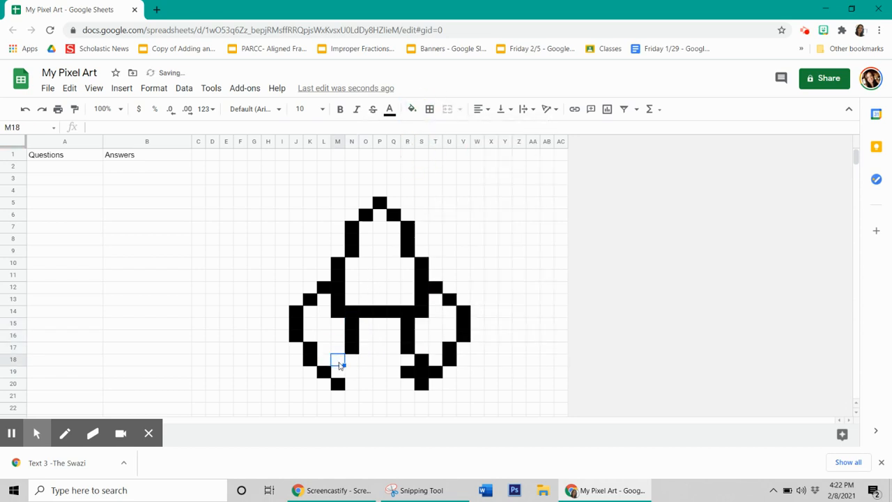
key("ctrl+v")
left_click(396, 372)
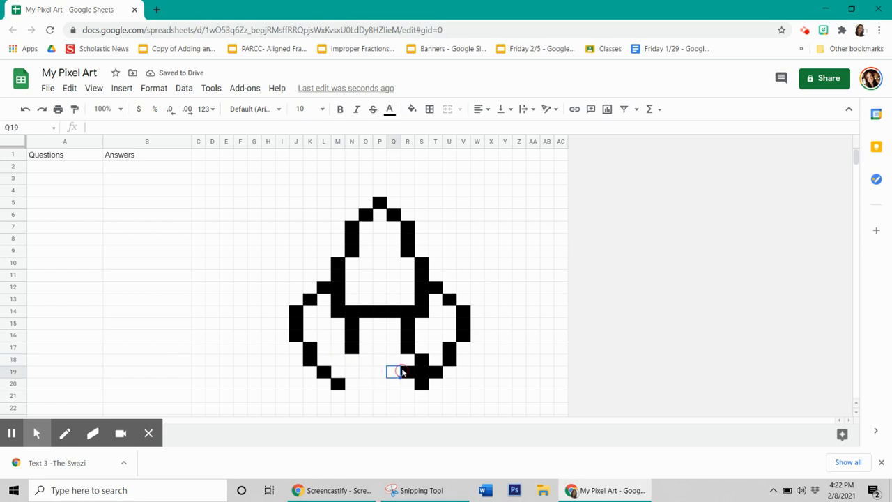
left_click(410, 374)
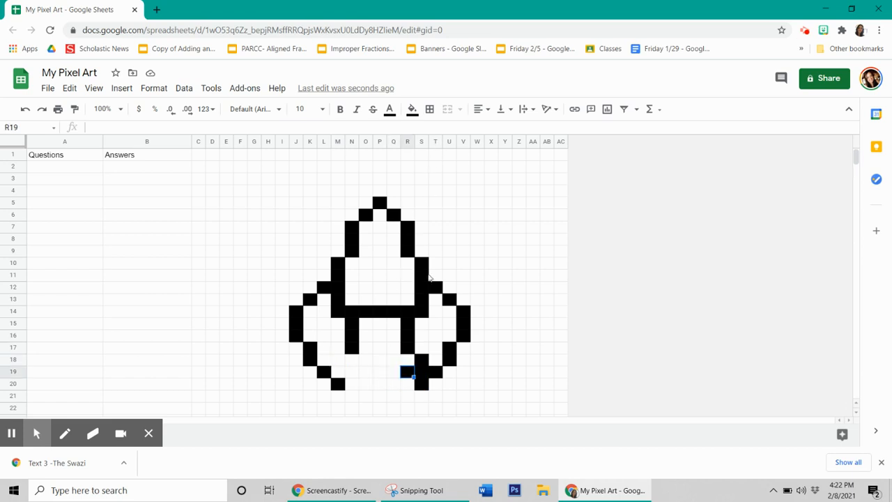
left_click(412, 111)
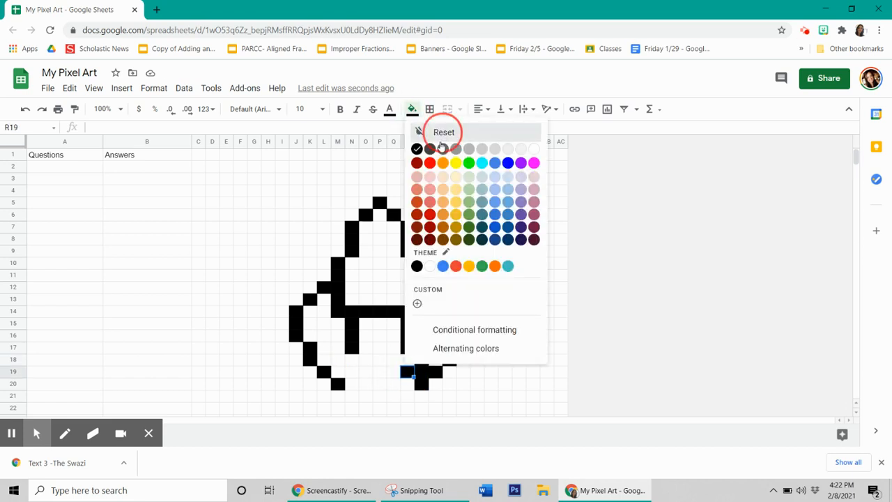
left_click(441, 132)
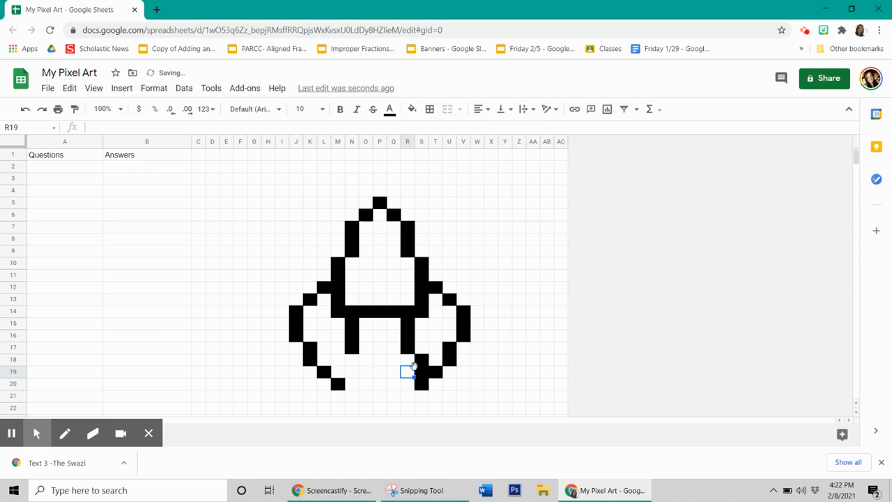
Fill cells M18:M19 black to complete the left wing's inner edge
left_click(338, 359)
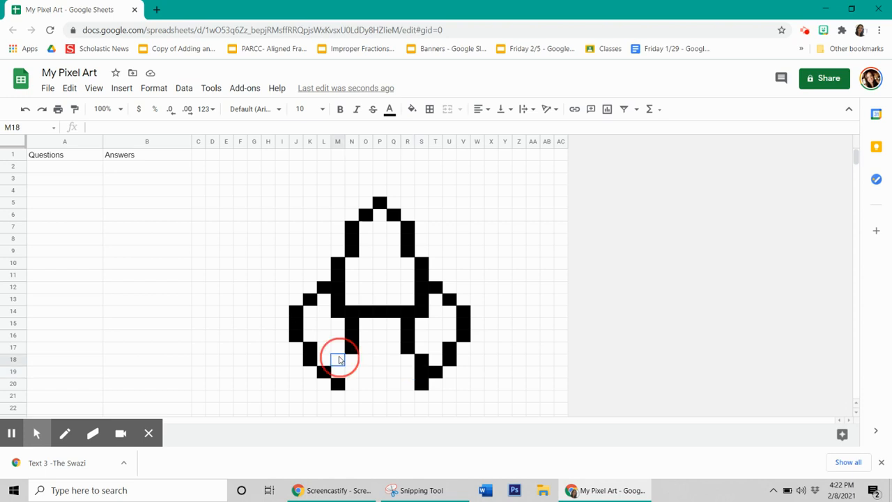
left_click(339, 376, "shift")
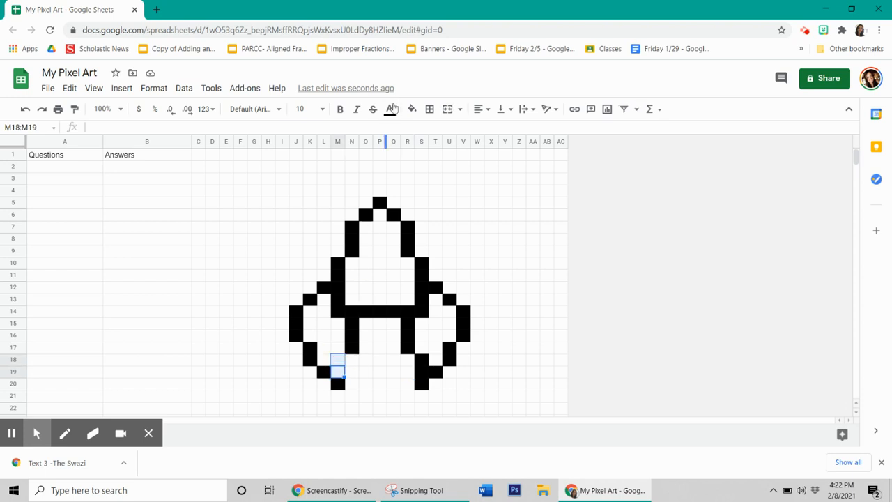
left_click(412, 110)
left_click(416, 149)
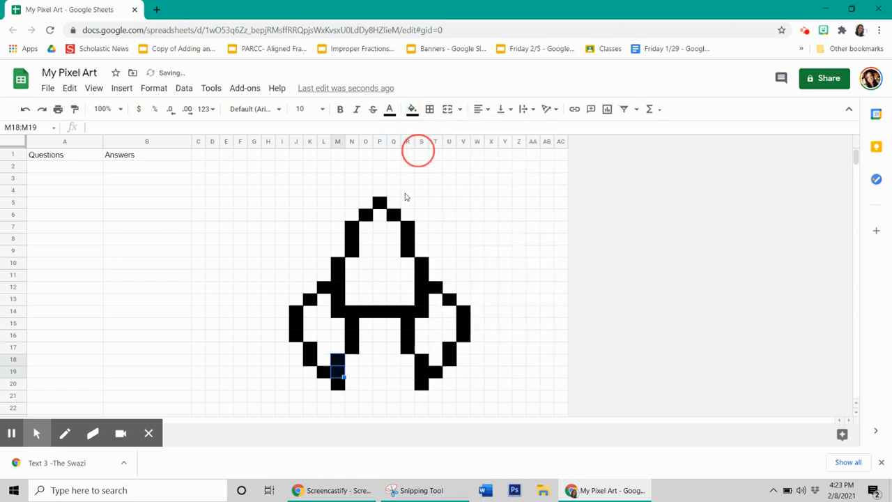
Fill cells O17:Q17 black to close the box below the body
scroll(409, 287, "down", 3)
scroll(411, 287, "up", 4)
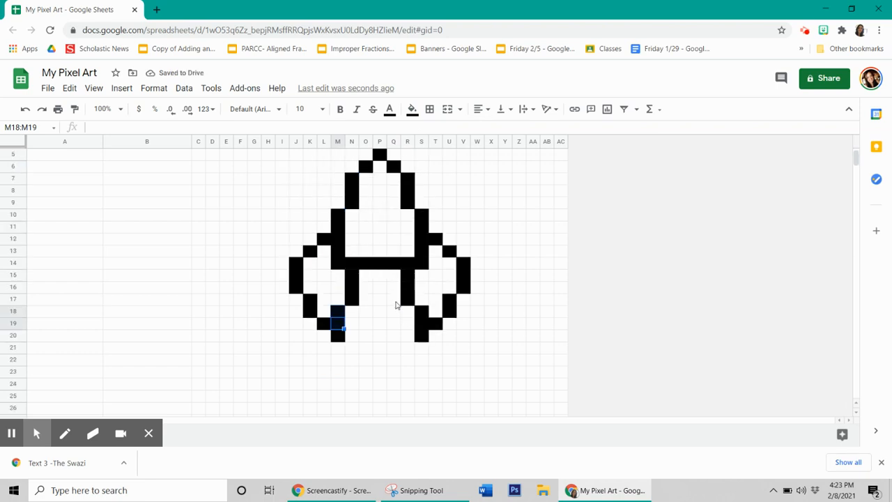
left_click_drag(394, 299, 364, 301)
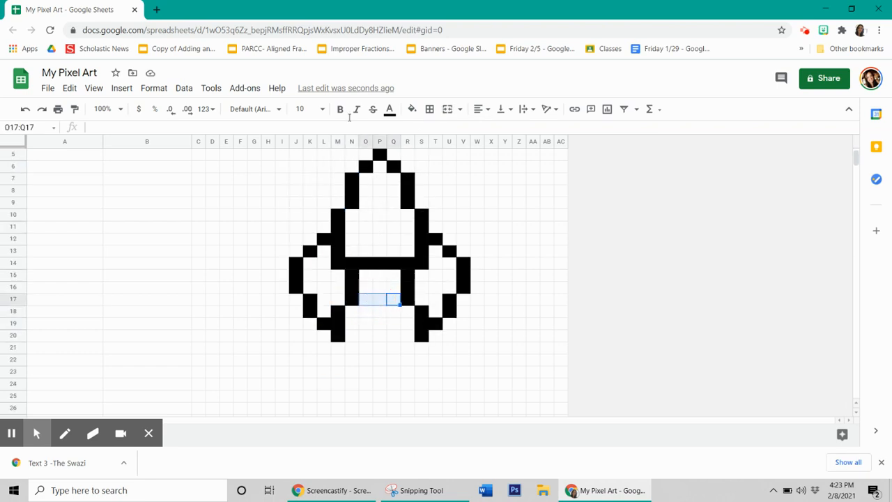
left_click(390, 110)
left_click(411, 109)
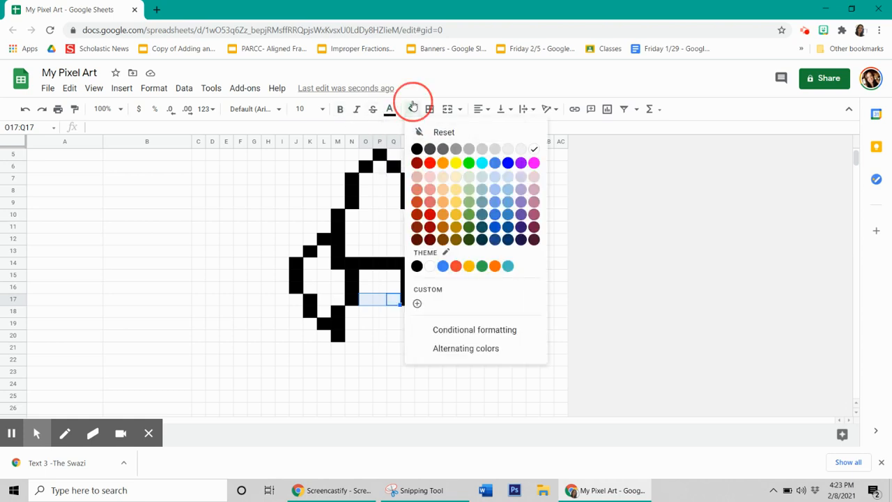
left_click(418, 147)
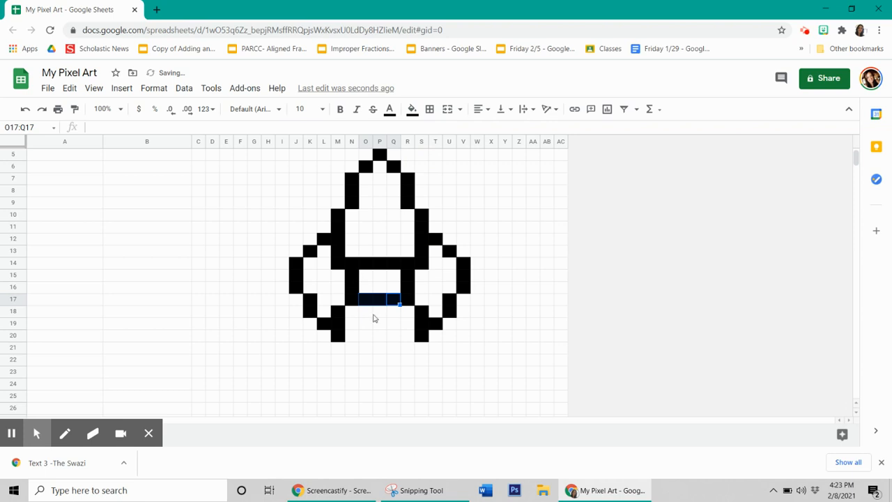
Fill cells N10:R13 inside the body with light cornflower blue 1
scroll(363, 308, "up", 2)
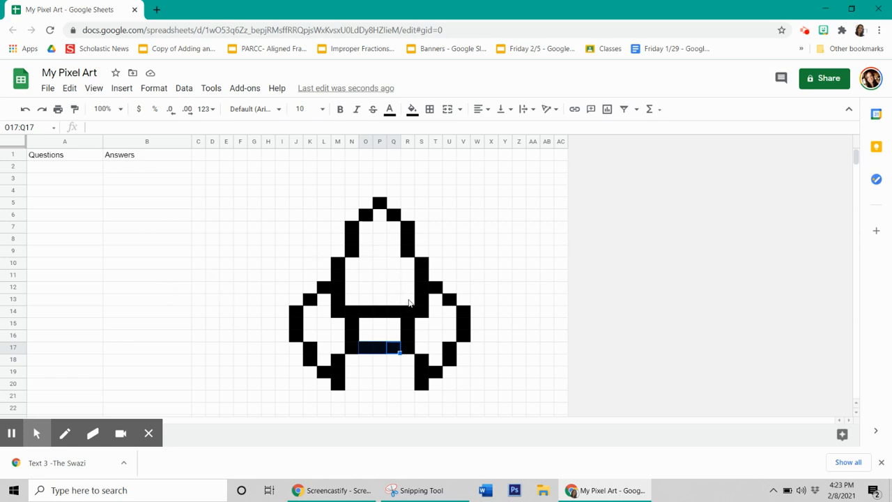
left_click_drag(409, 303, 355, 264)
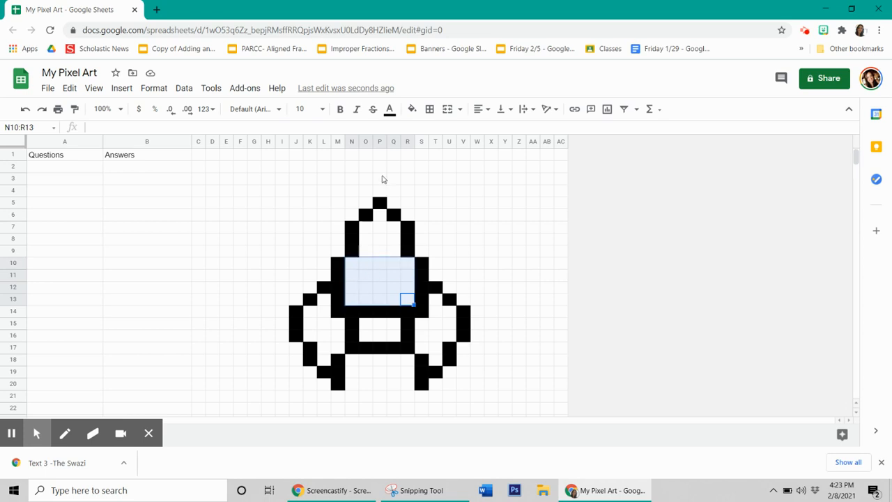
left_click(410, 109)
left_click(490, 202)
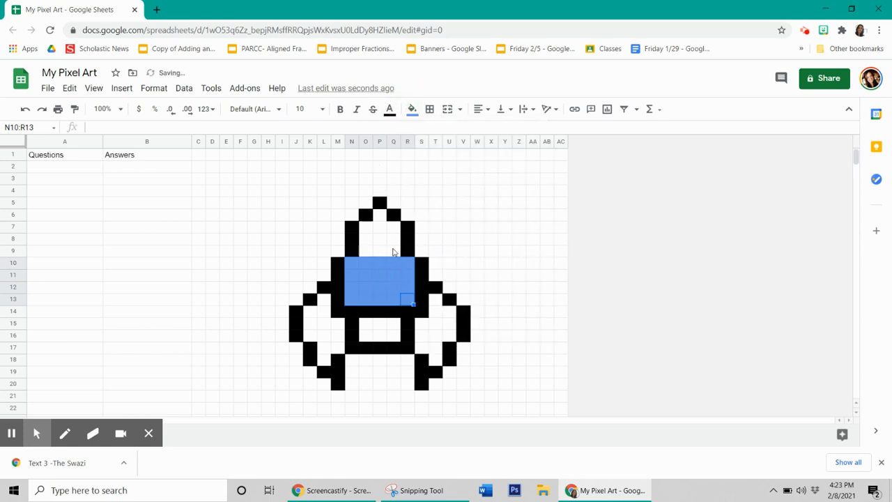
Fill the body interior cells O7:Q9, N10:R13 and P6 with cornflower blue
left_click_drag(393, 252, 364, 230)
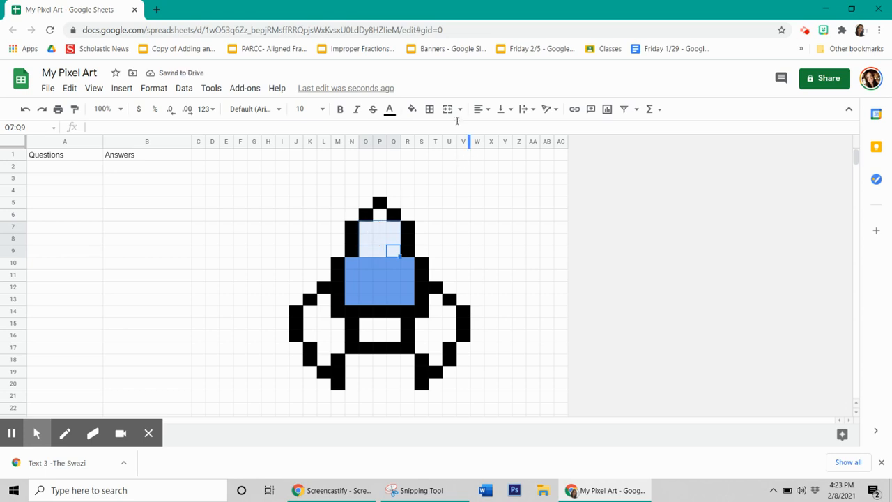
left_click(412, 109)
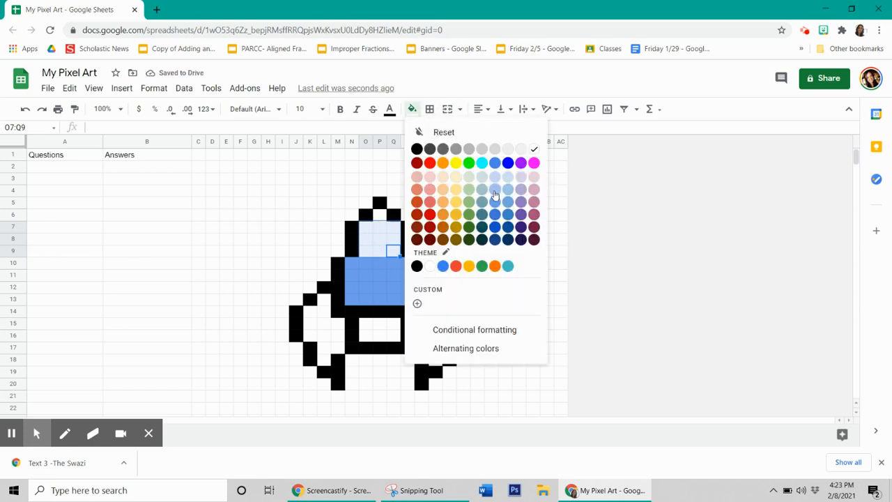
left_click(496, 164)
left_click(407, 260)
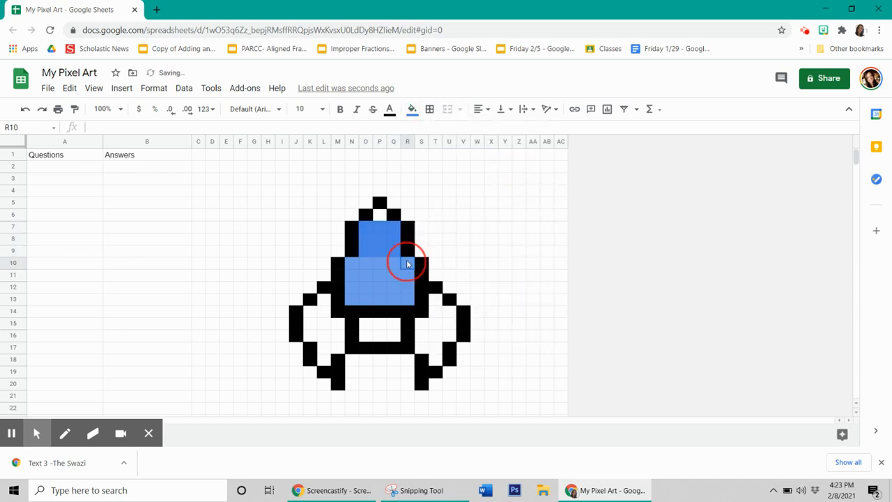
left_click_drag(408, 261, 354, 300)
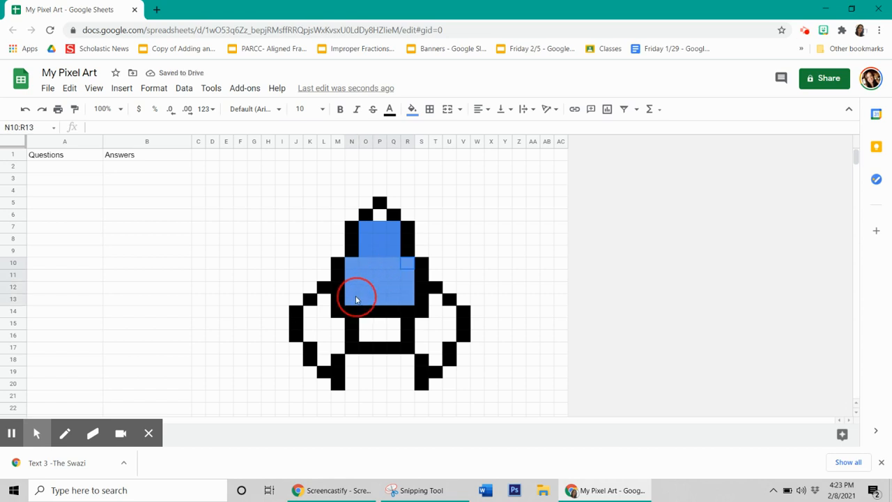
left_click(412, 110)
left_click(495, 163)
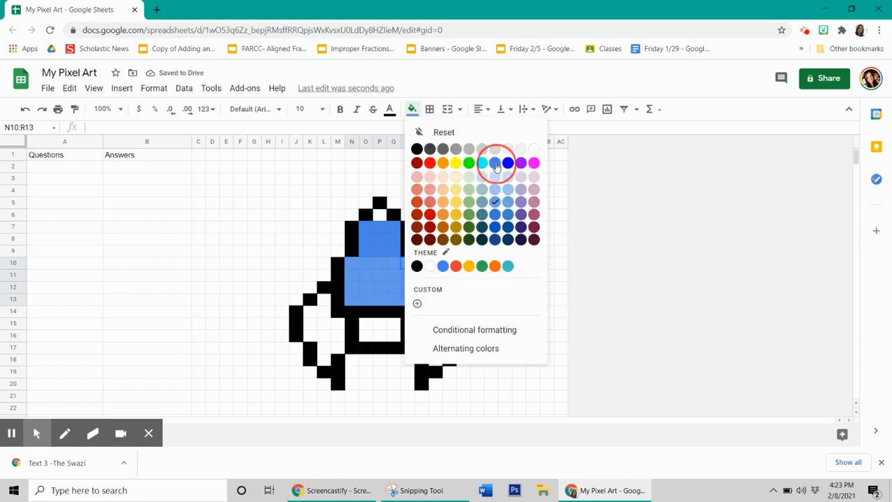
left_click(376, 217)
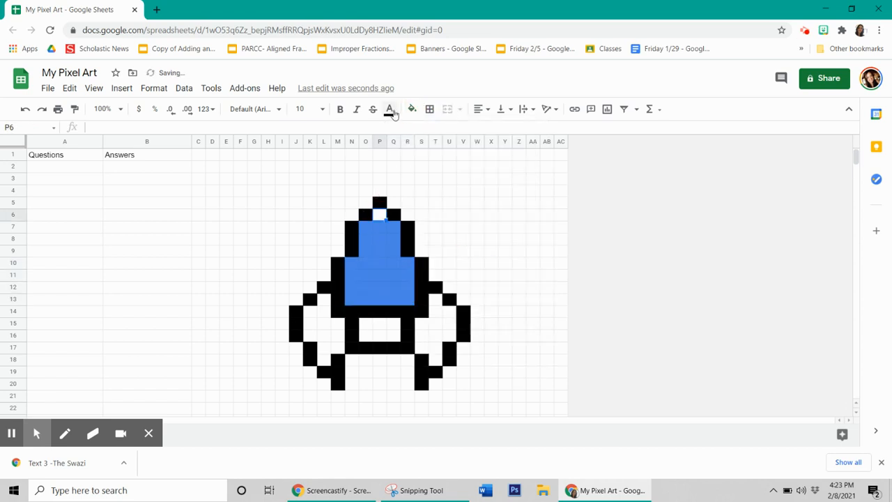
left_click(412, 110)
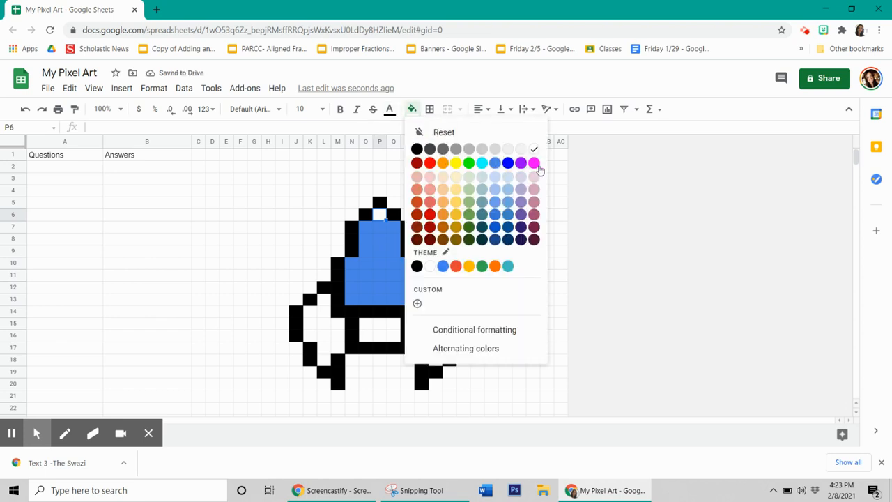
left_click(493, 165)
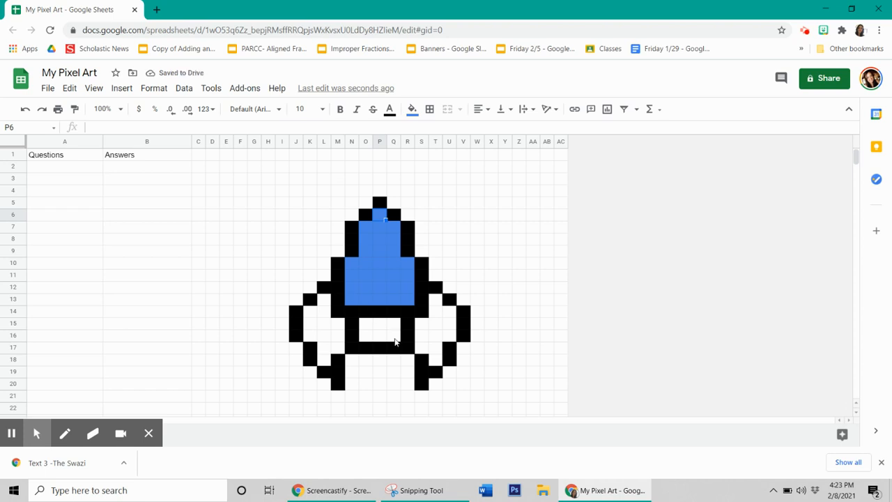
Fill cells O15:Q16 inside the box below the body with red berry
left_click_drag(392, 340, 365, 323)
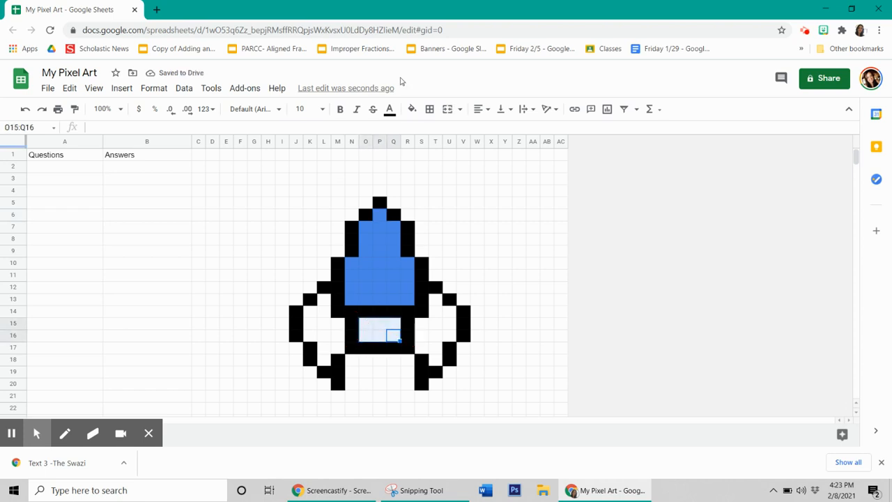
left_click(413, 108)
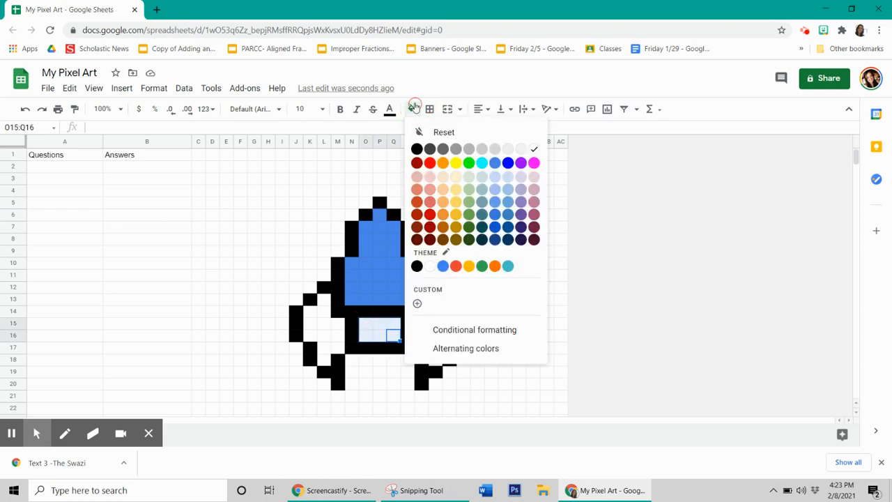
left_click(416, 163)
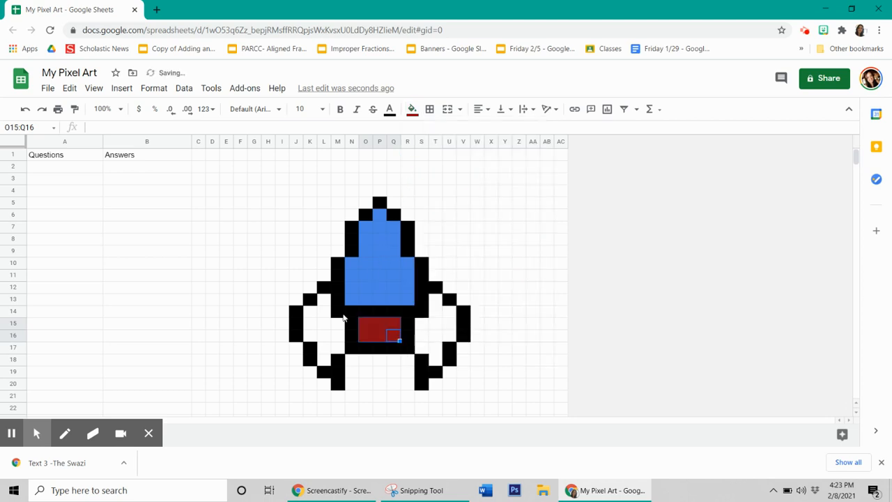
Fill cells L13:L18 and K14:K16 inside the left wing with dark red 3
left_click_drag(330, 359, 328, 304)
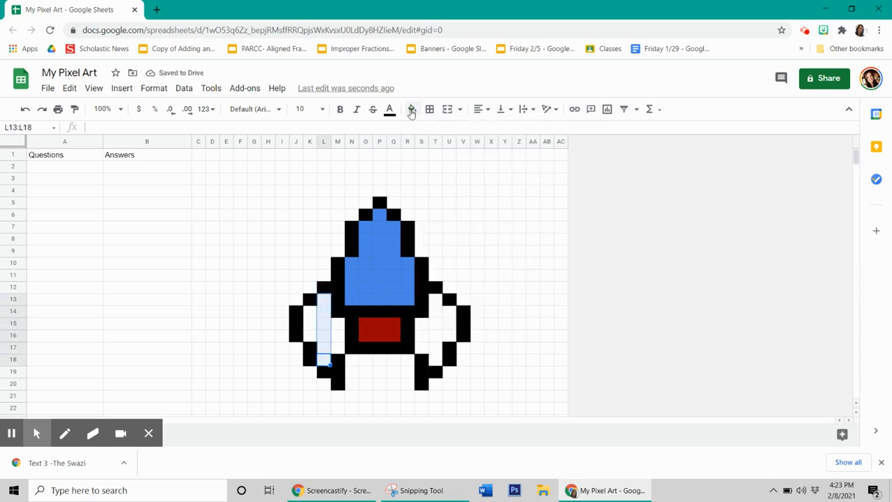
left_click(412, 109)
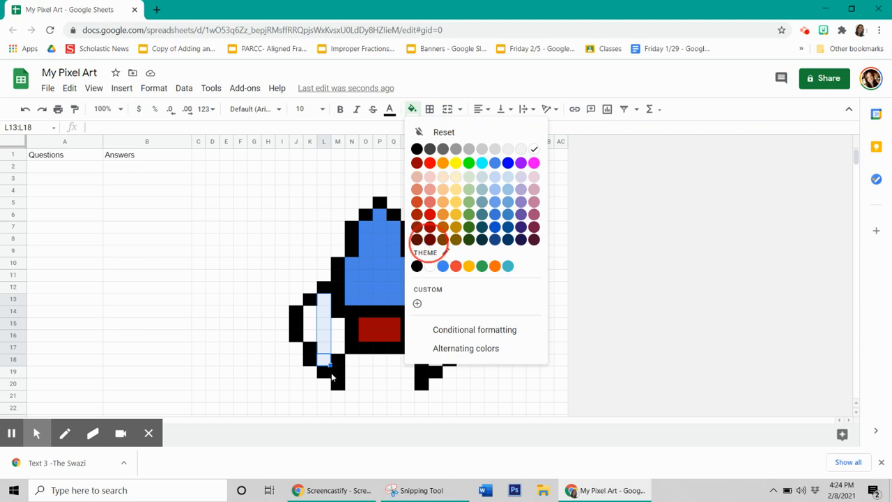
left_click(429, 239)
left_click(313, 333)
left_click_drag(317, 319, 310, 307)
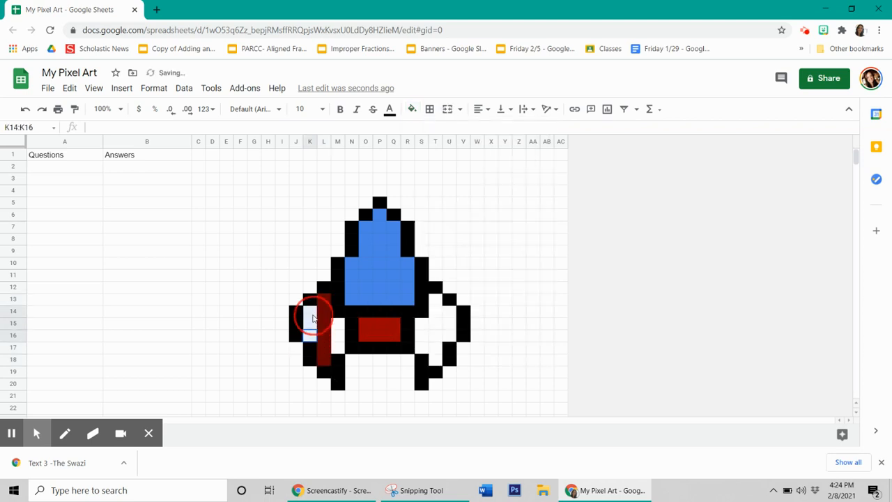
left_click(412, 109)
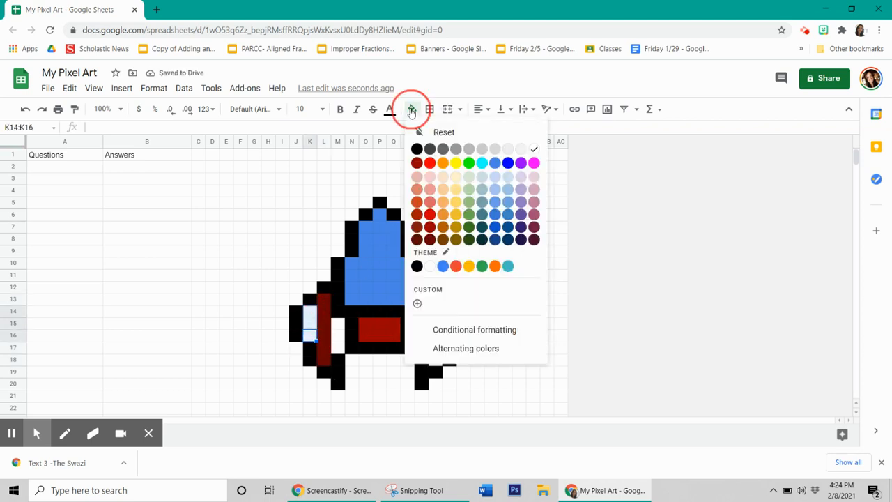
left_click(430, 240)
Fill cells M15:M17 with dark red berry 3 to finish colouring the left wing
left_click_drag(335, 325, 337, 337)
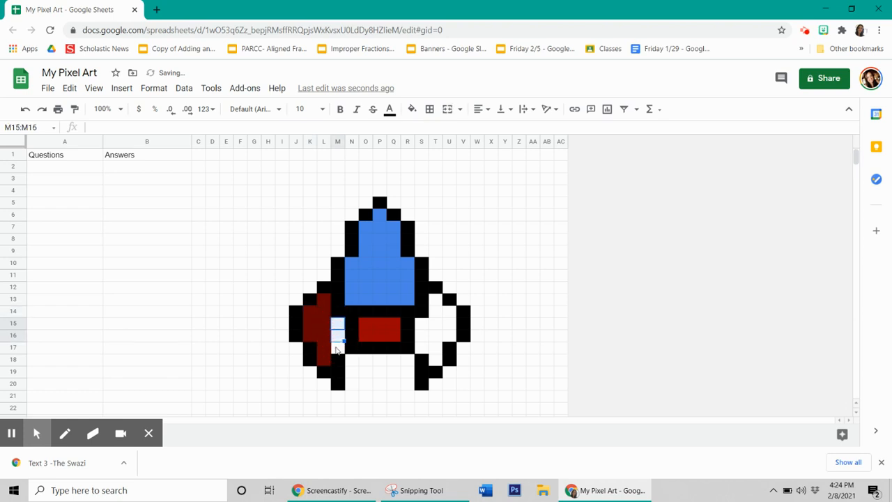
left_click(337, 347)
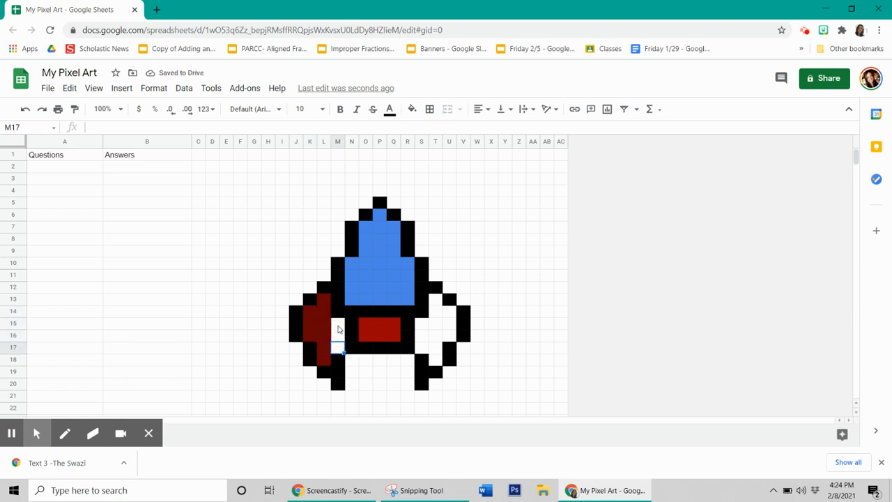
left_click_drag(337, 323, 337, 347)
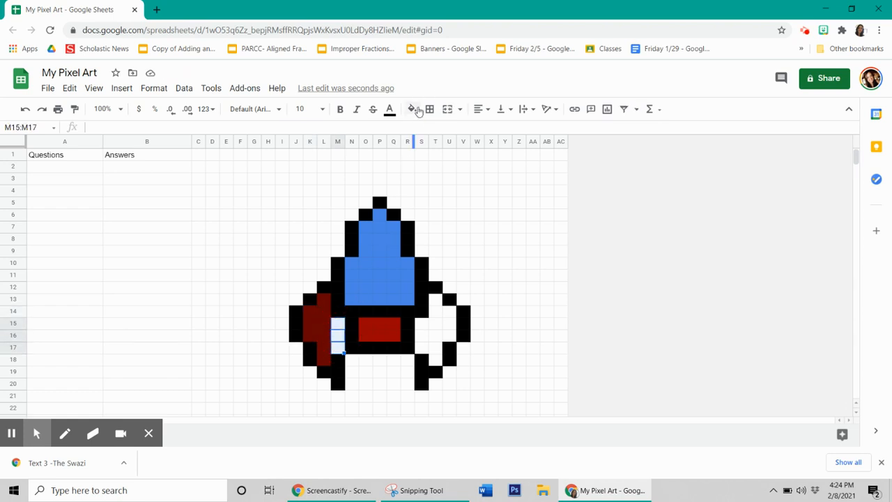
left_click(412, 108)
left_click(416, 240)
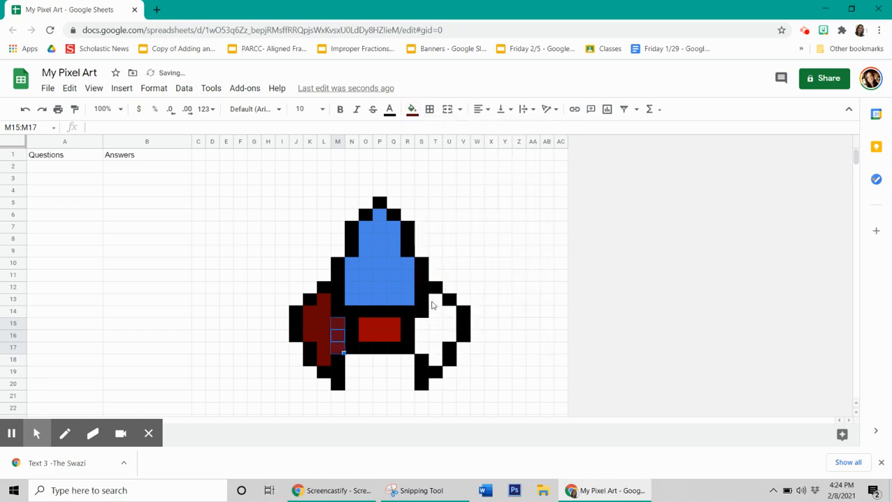
Fill cells S15:S17, T13:T18 and U14:U16 inside the right wing with dark red 3
left_click_drag(421, 325, 422, 347)
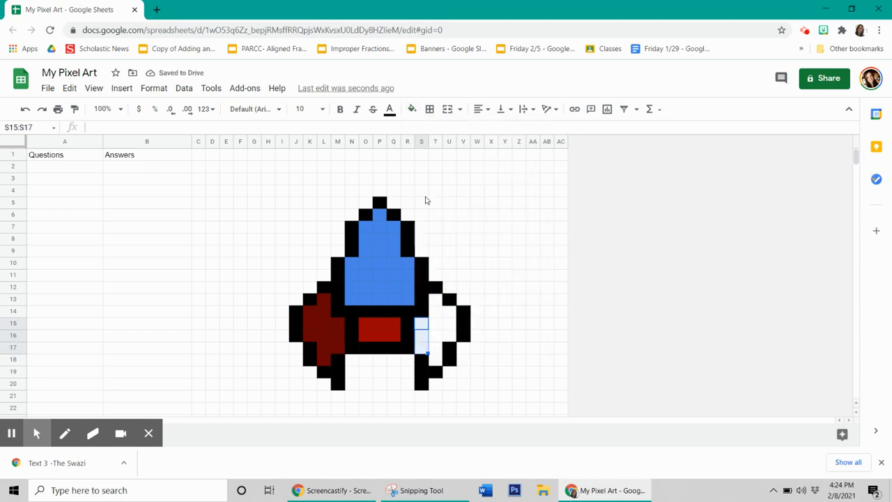
left_click(412, 109)
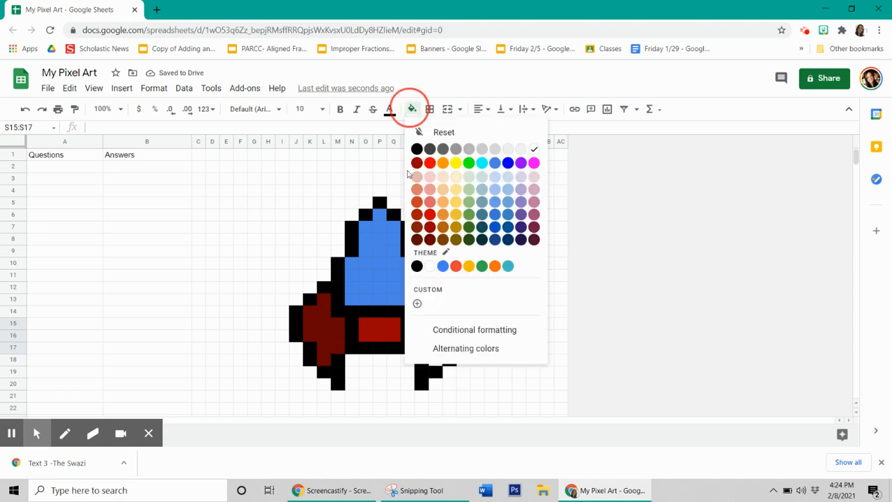
left_click(430, 241)
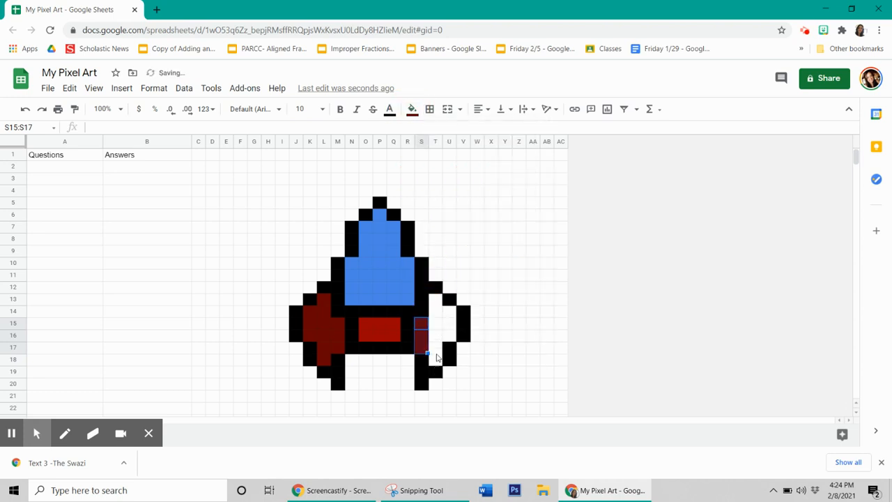
left_click_drag(436, 358, 432, 301)
left_click(411, 108)
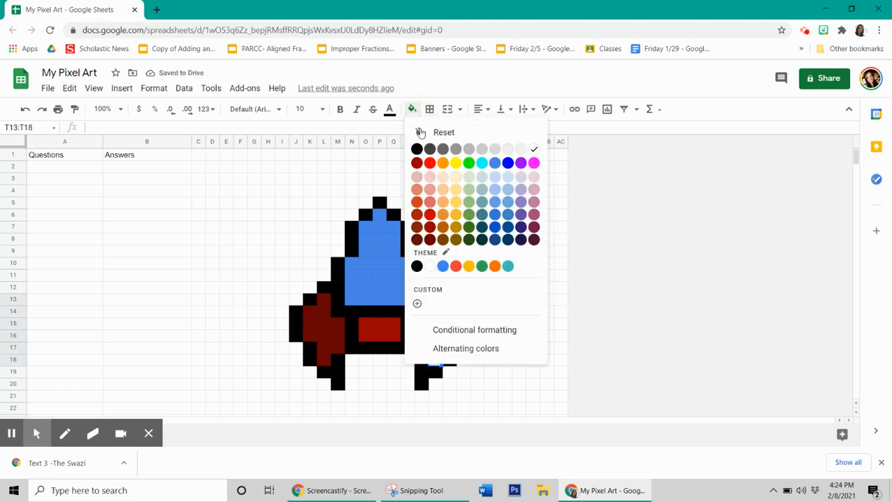
left_click(430, 240)
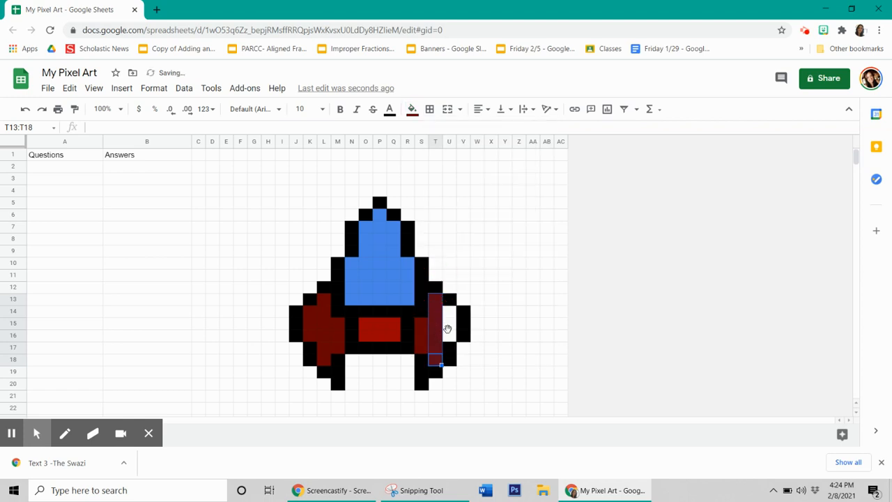
left_click_drag(447, 306, 448, 338)
left_click(411, 109)
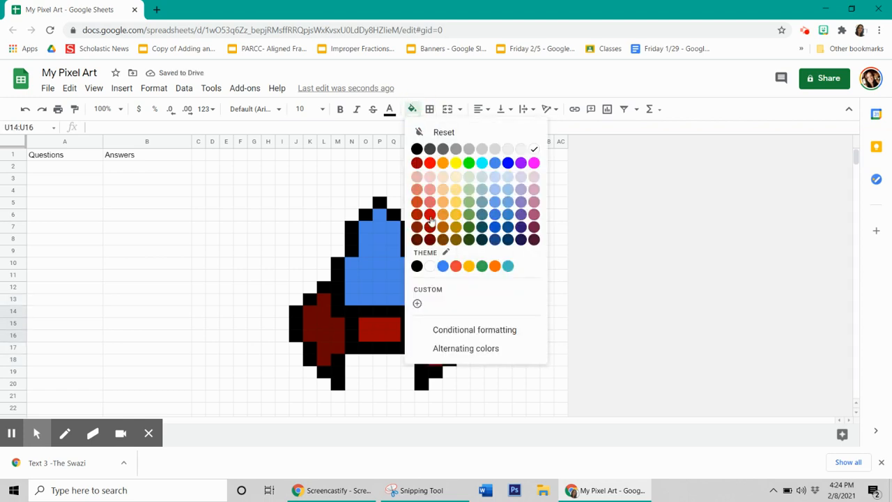
left_click(430, 240)
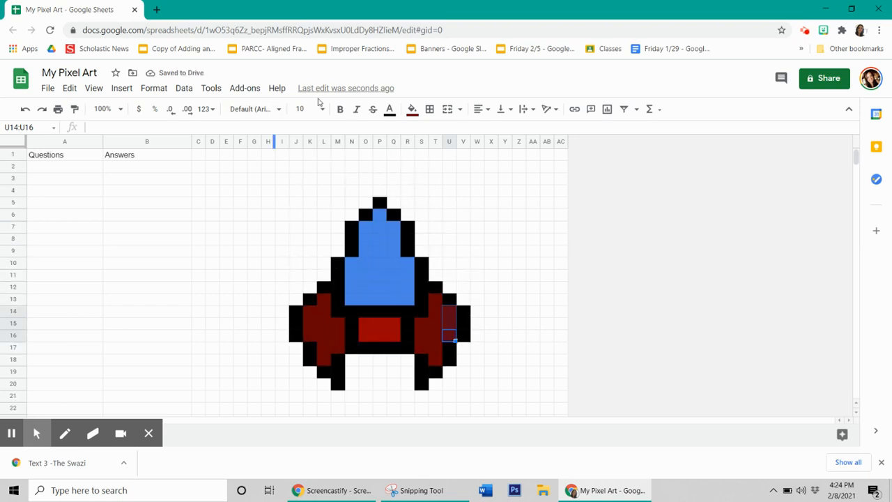
Fill P18 below the rocket box with yellow and copy that fill to Q18 and O18
left_click(384, 362)
left_click(415, 112)
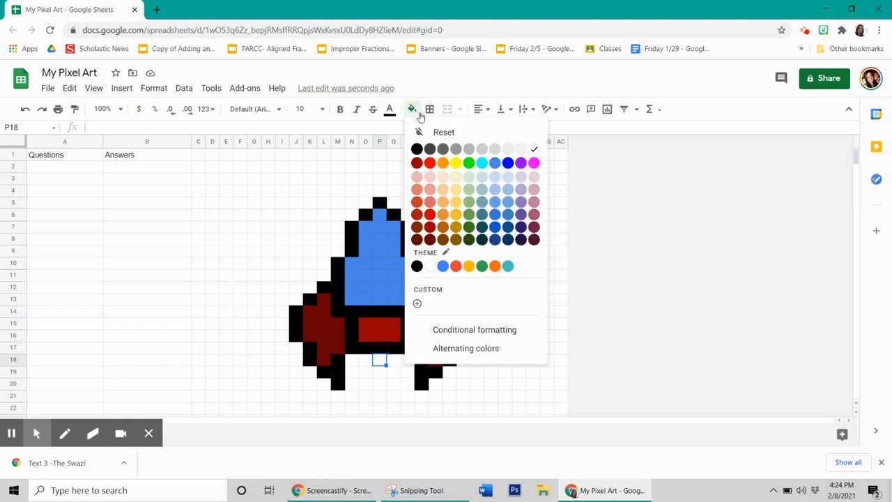
left_click(455, 163)
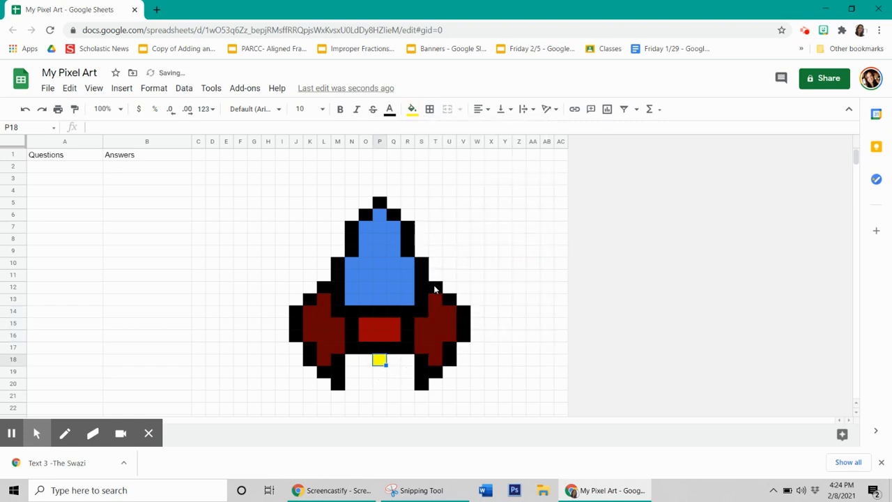
key("Right")
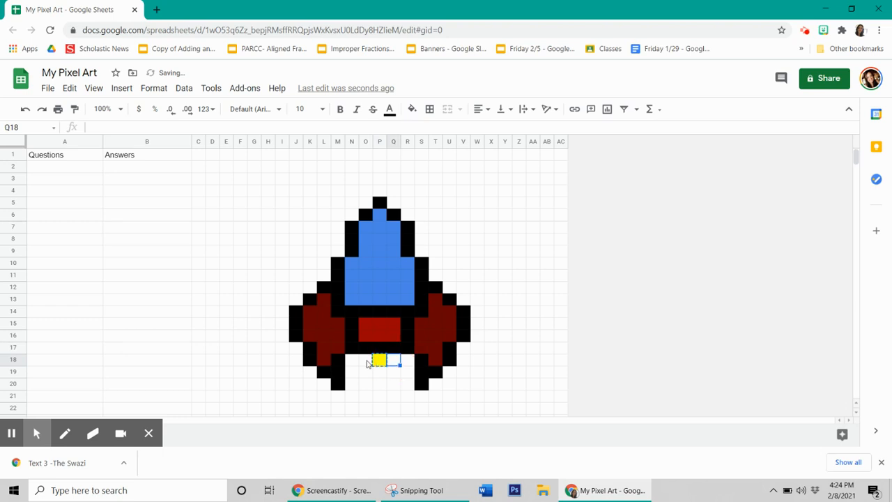
key("ctrl+v")
left_click(367, 362)
key("ctrl+v")
Copy the yellow fill to cells O19:Q19 and P20 to form the inner flame
left_click(370, 372)
key("ctrl+v")
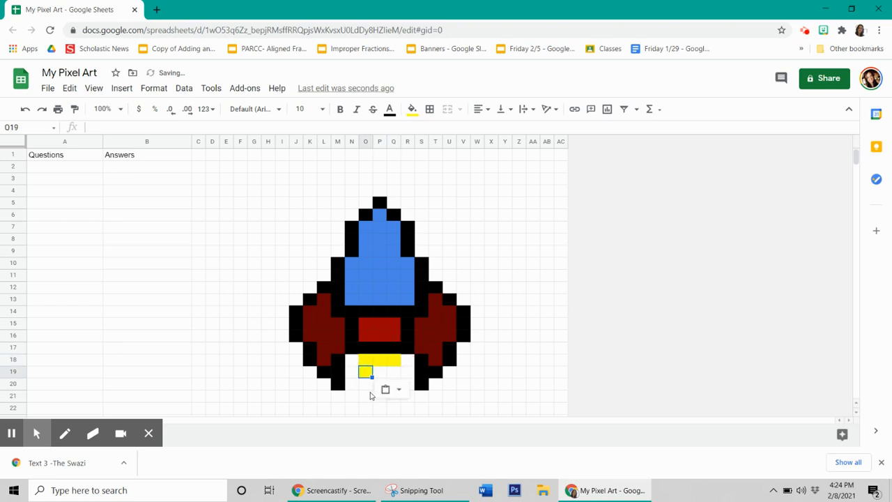
left_click(380, 372)
key("ctrl+v")
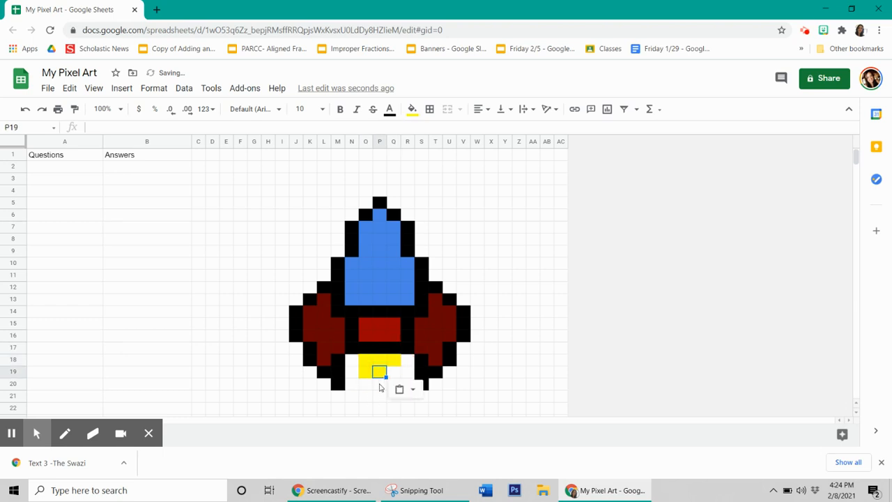
left_click(385, 380)
key("ctrl+v")
left_click(392, 370)
key("ctrl+v")
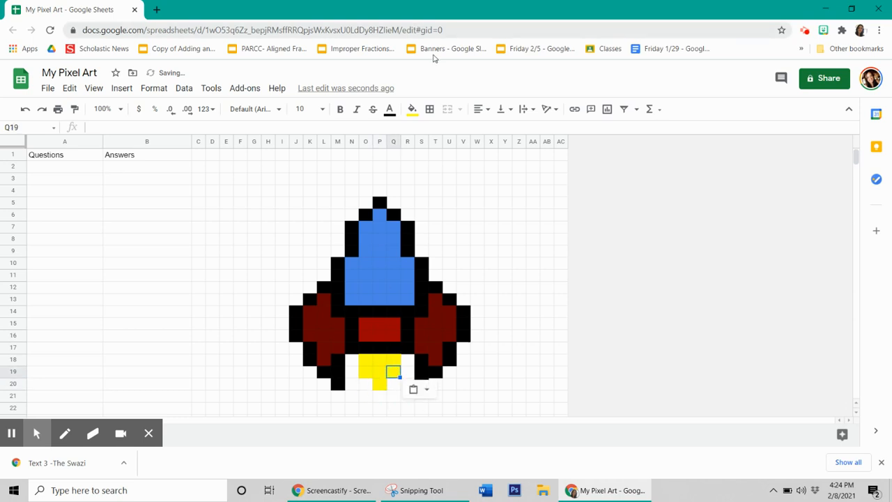
Fill R18 beside the yellow flame with orange and copy that fill to R19 and Q20
left_click(409, 360)
left_click(412, 109)
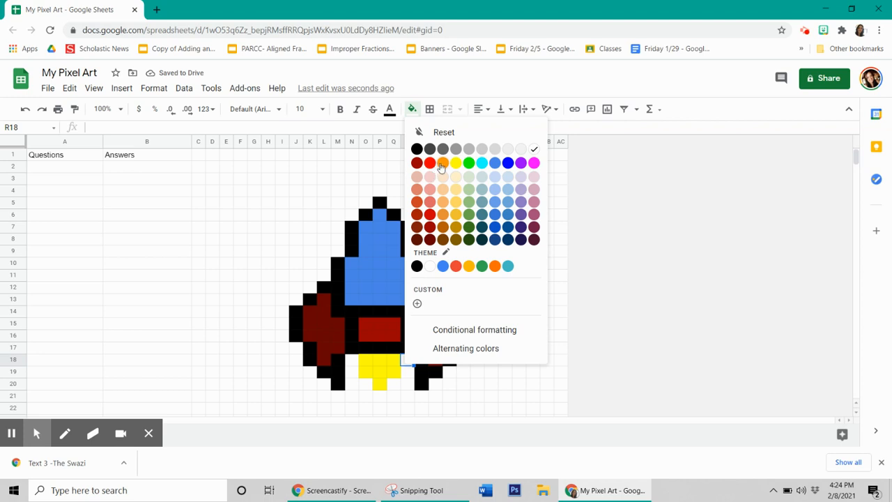
left_click(443, 163)
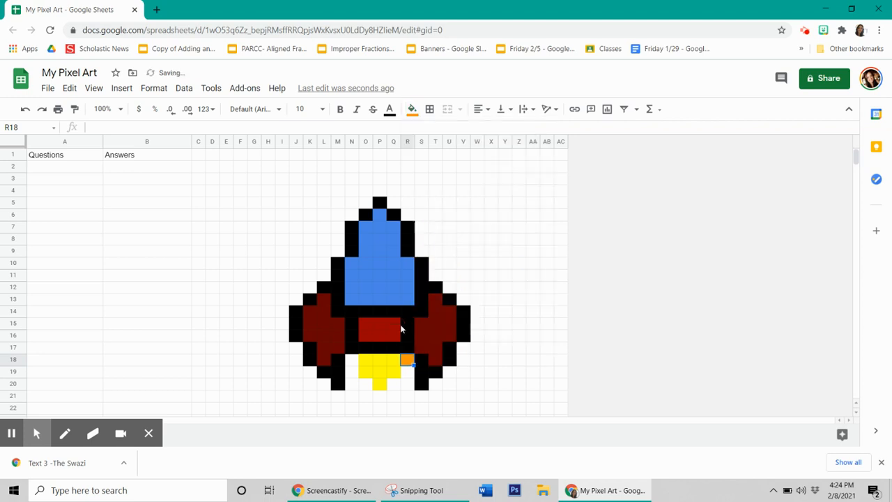
key("ctrl+c")
left_click(407, 373)
key("ctrl+v")
left_click(394, 384)
key("ctrl+v")
Copy the orange fill to P21, O20, N19 and N18 to complete the flame's outer edge
scroll(392, 384, "down", 2)
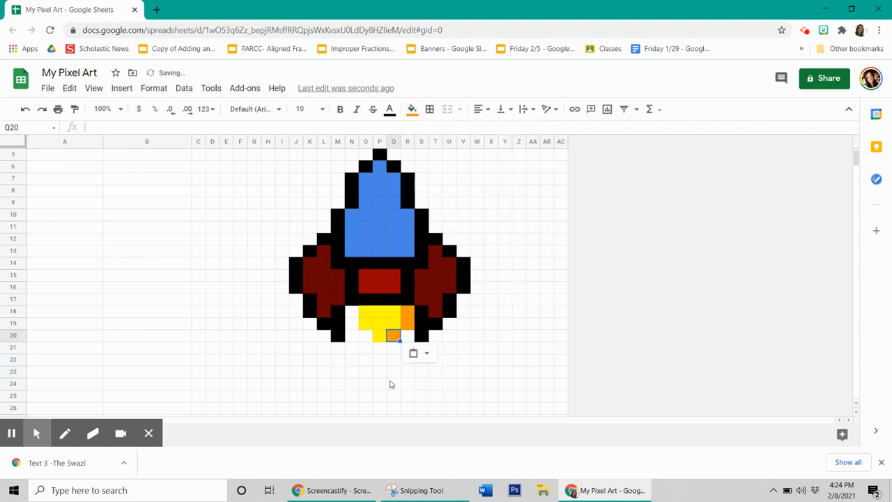
left_click(379, 347)
key("ctrl+v")
left_click(354, 322)
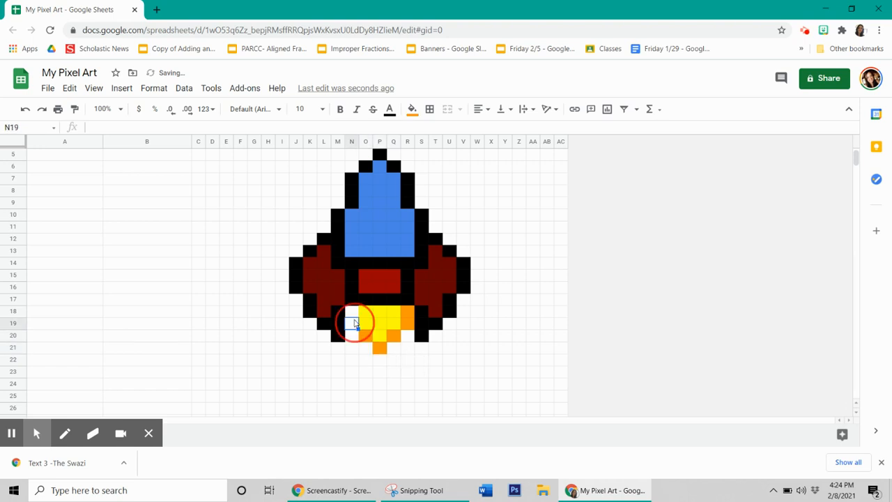
key("ctrl+v")
left_click(354, 312)
key("ctrl+v")
Recolour cell N18 of the flame's edge with yellow
scroll(356, 311, "up", 2)
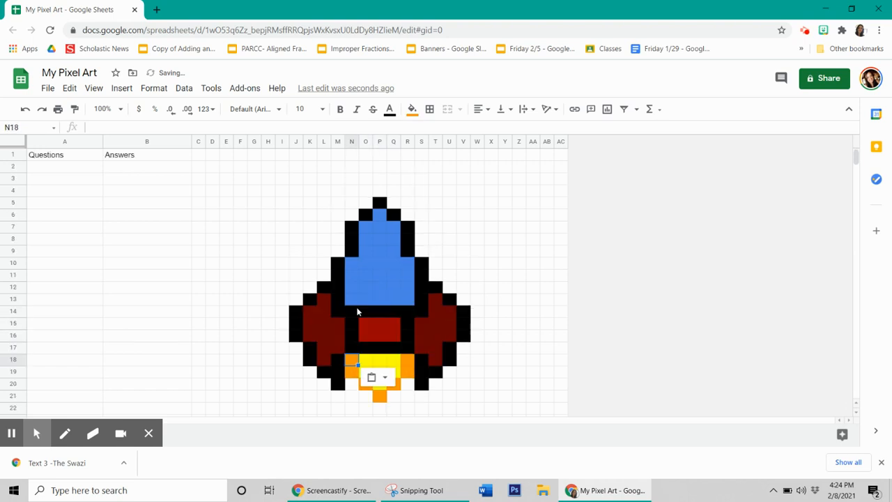
left_click(412, 109)
left_click(455, 163)
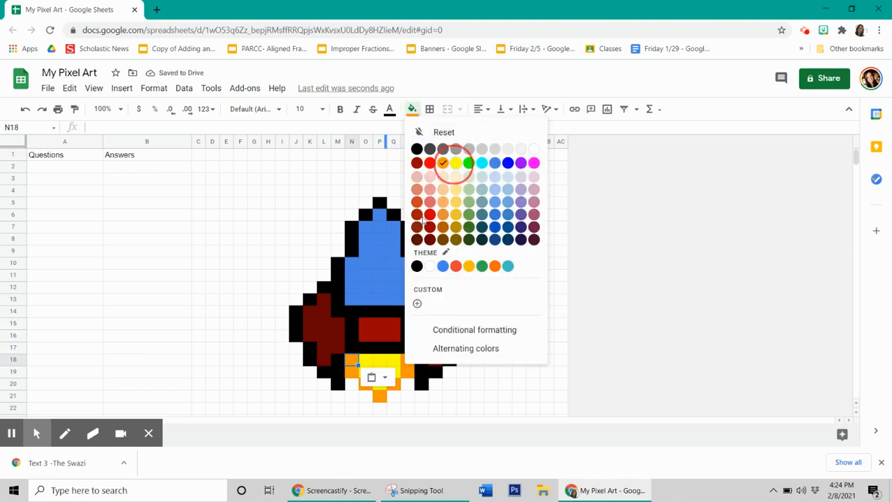
Fill cells P10:P12 in the middle of the blue body with yellow
left_click(380, 274)
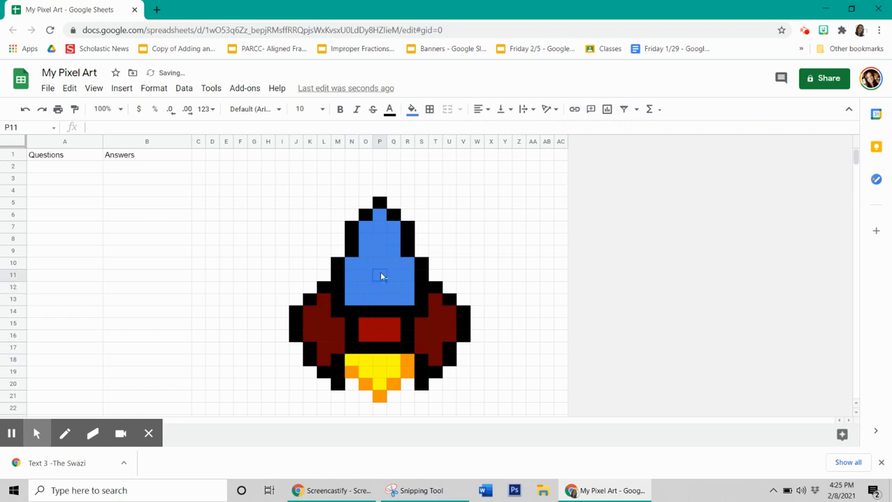
key("ctrl+v")
left_click(412, 108)
left_click(456, 163)
key("ctrl+c")
left_click(379, 263)
key("ctrl+v")
left_click(383, 287)
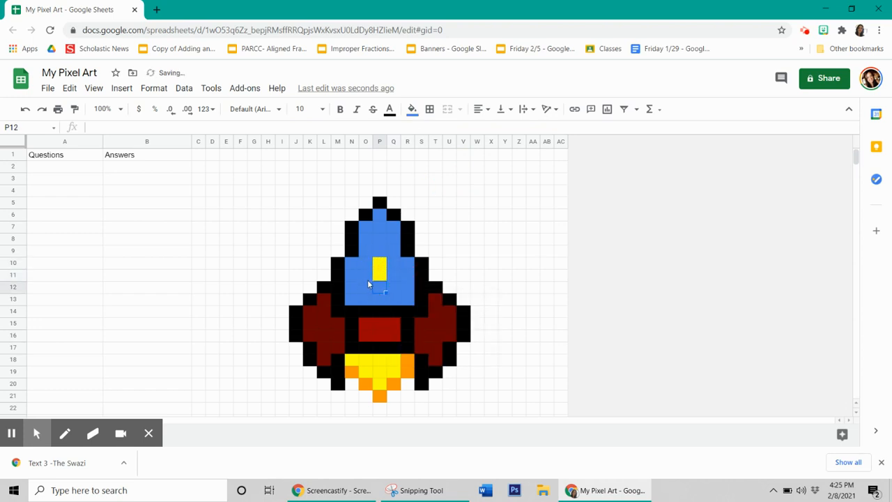
Copy the yellow fill to O11 and Q11 to complete the plus sign, and to P7 near the rocket's tip
left_click(365, 275)
key("ctrl+v")
left_click(392, 275)
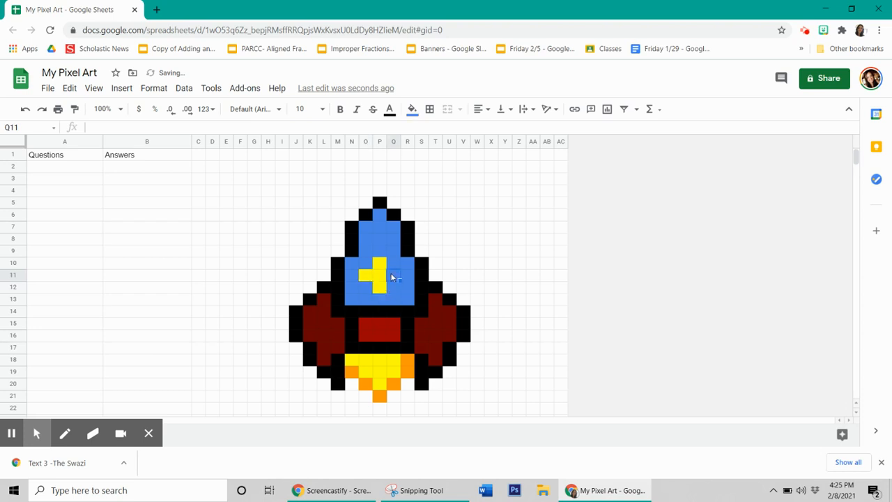
key("ctrl+v")
left_click(380, 229)
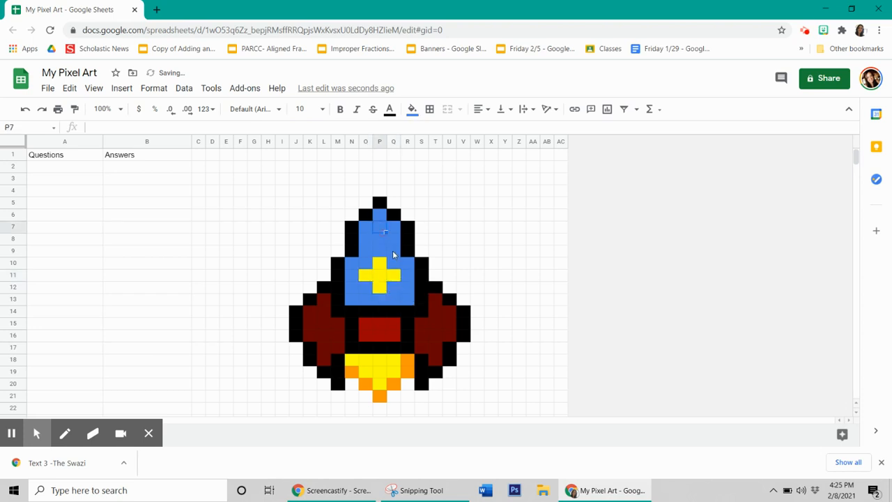
key("ctrl+v")
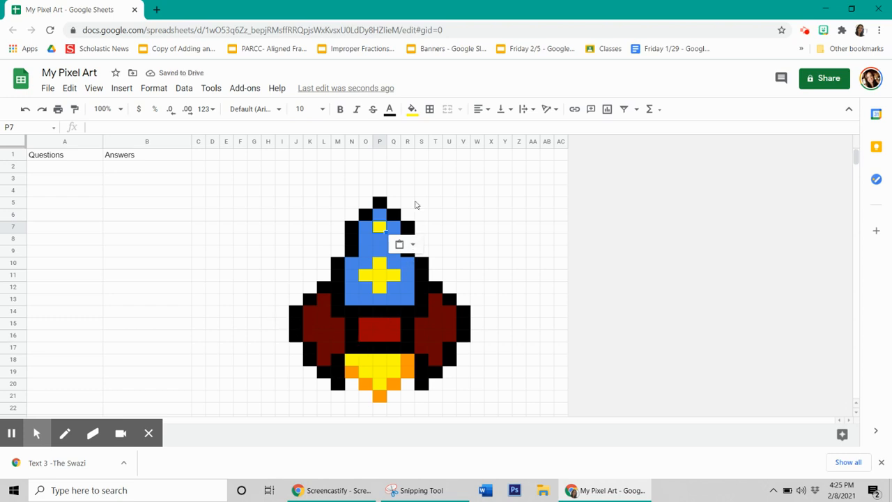
Recolour the black cells R17 and N17 above the flame's outer edges with orange
left_click(410, 349)
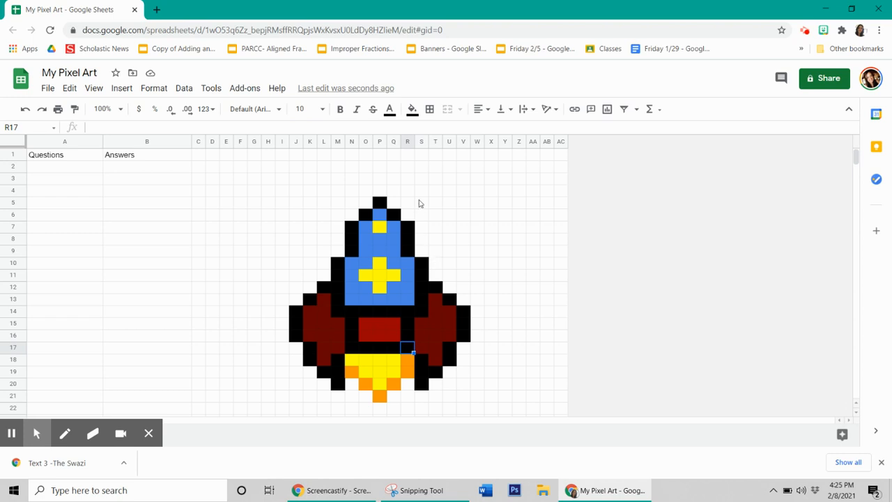
left_click(412, 109)
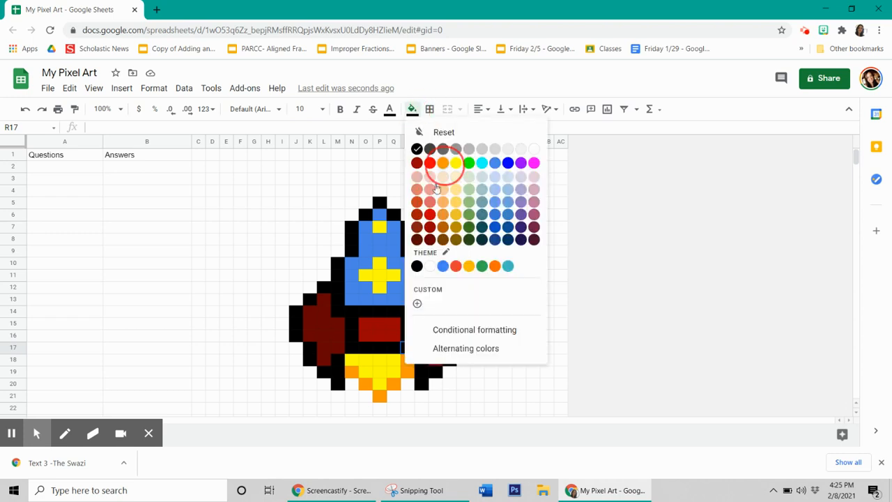
left_click(442, 163)
left_click(352, 351)
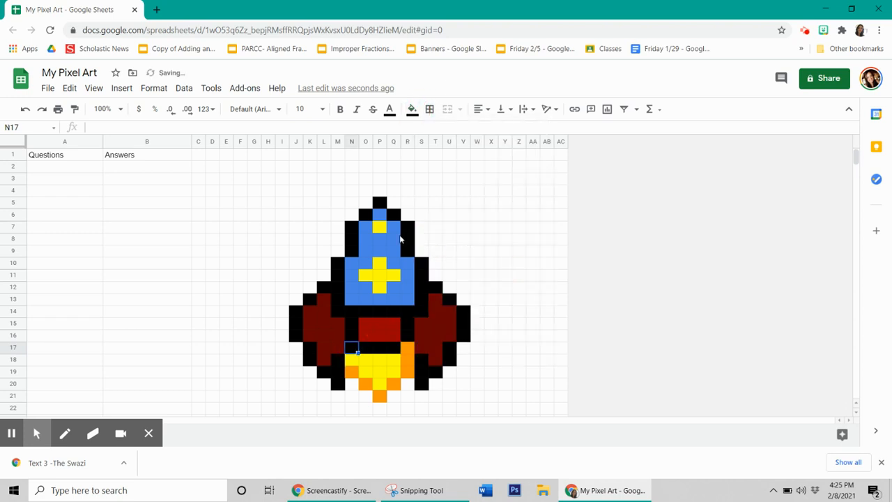
left_click(412, 109)
left_click(439, 163)
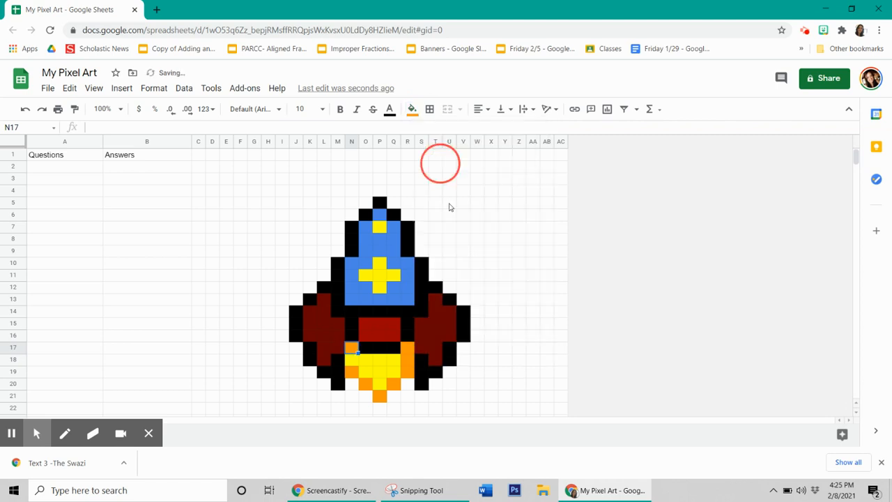
left_click(501, 303)
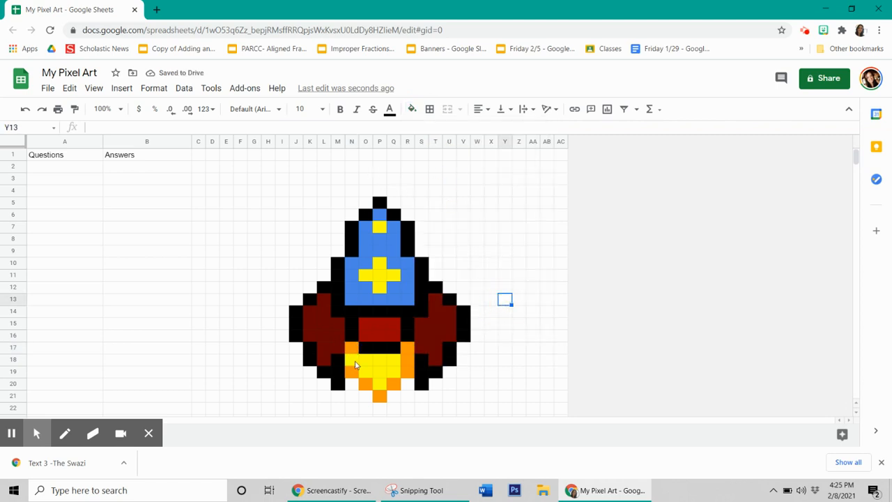
Recolour cell R18 on the flame's right edge with yellow
left_click(408, 360)
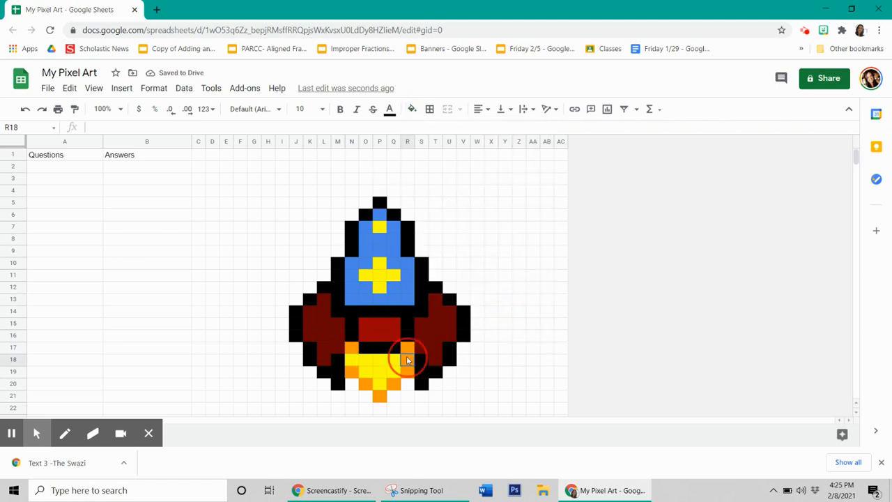
left_click(411, 109)
left_click(455, 163)
left_click(484, 361)
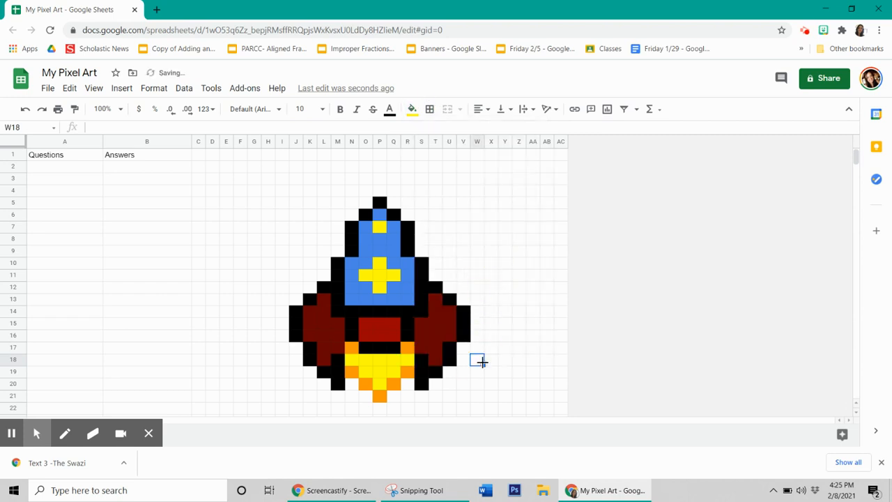
Recolour cell N18 on the flame's left edge with orange
left_click(350, 361)
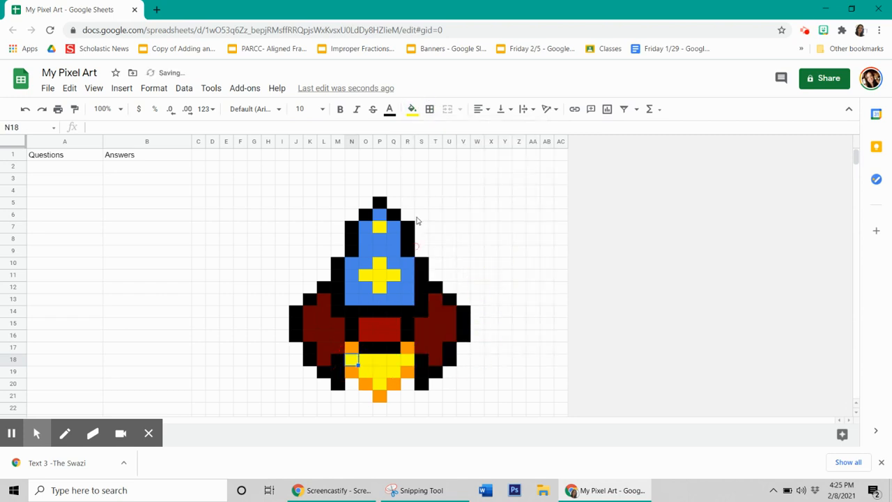
left_click(412, 110)
left_click(441, 161)
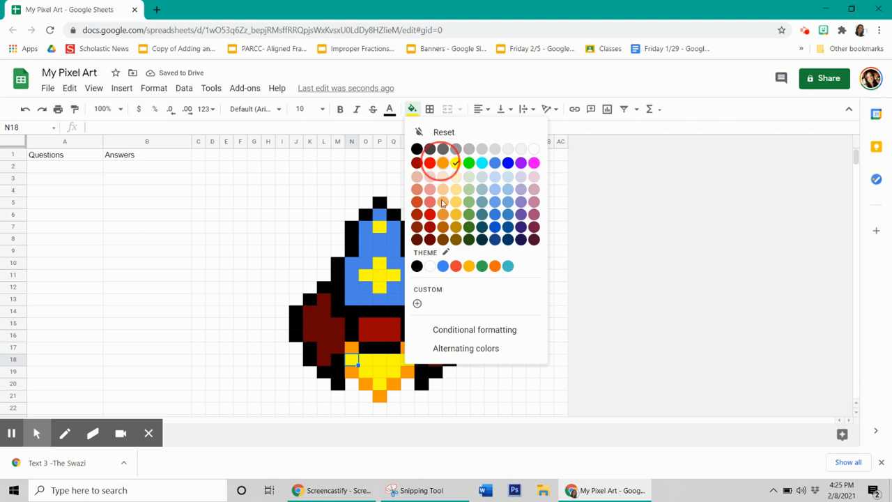
Recolour cell R18 on the flame's right edge with orange
left_click(406, 360)
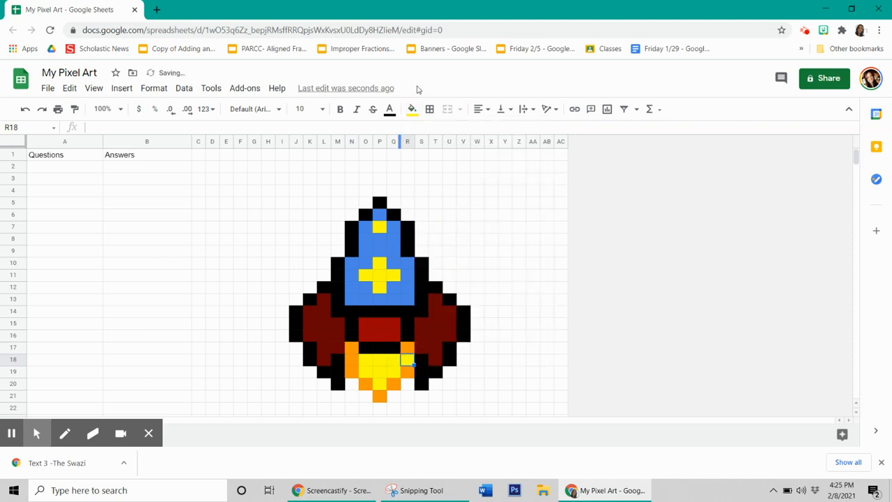
left_click(411, 109)
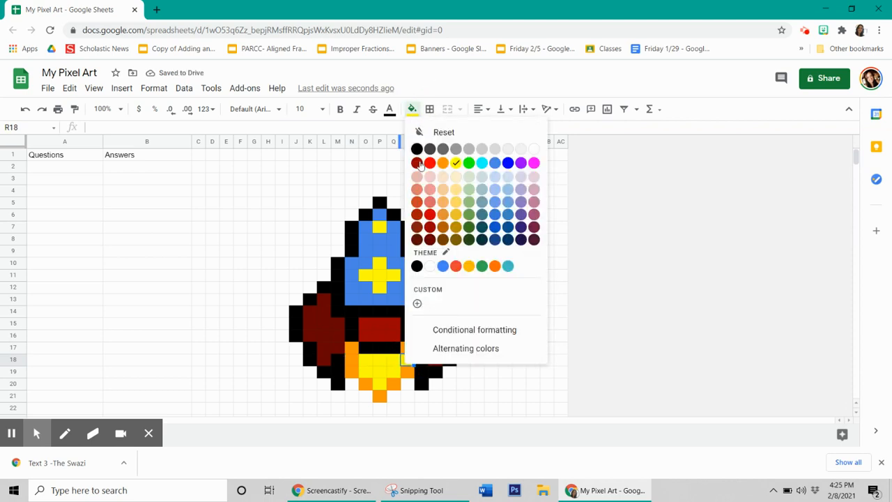
left_click(442, 161)
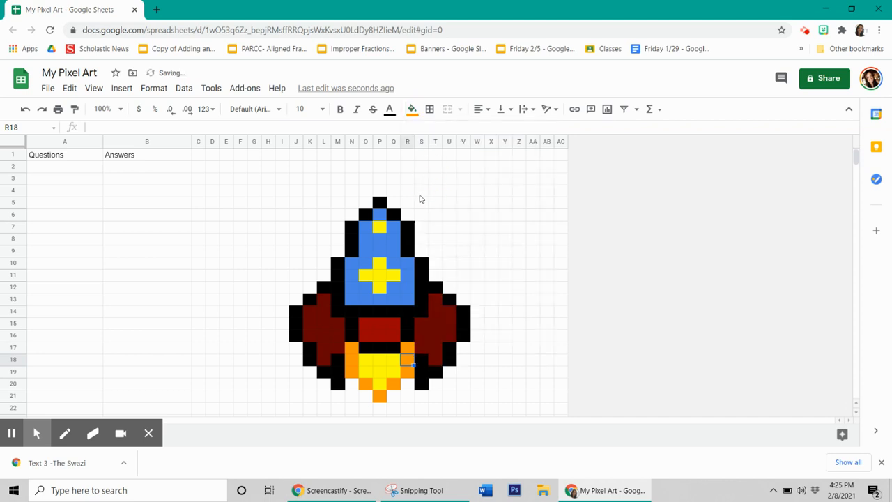
scroll(478, 216, "down", 2)
scroll(477, 219, "up", 2)
Recolour the plus sign's four corner cells O10, Q10, O12 and Q12 with dark purple
left_click(391, 278)
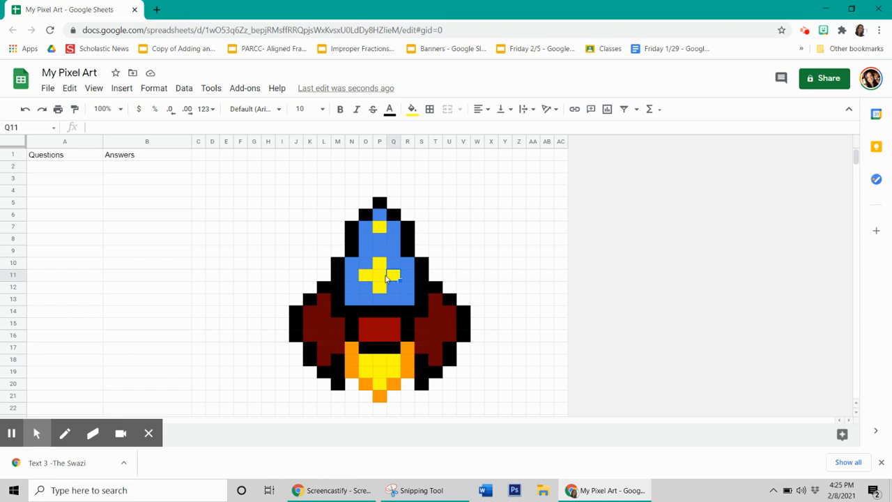
left_click(395, 265)
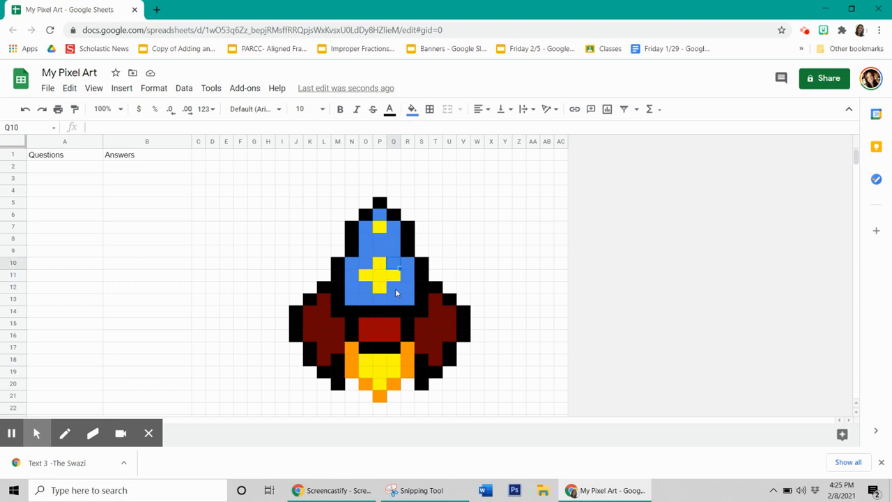
left_click(388, 289)
left_click(367, 288)
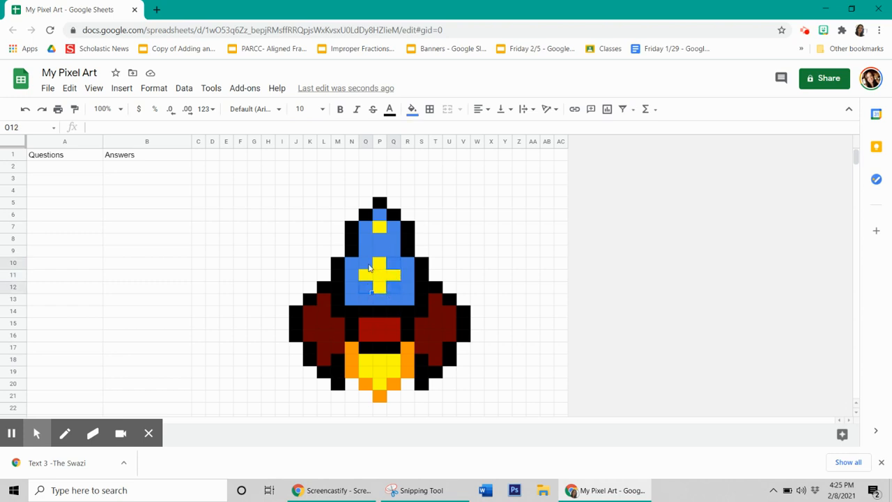
left_click(370, 263)
left_click(412, 110)
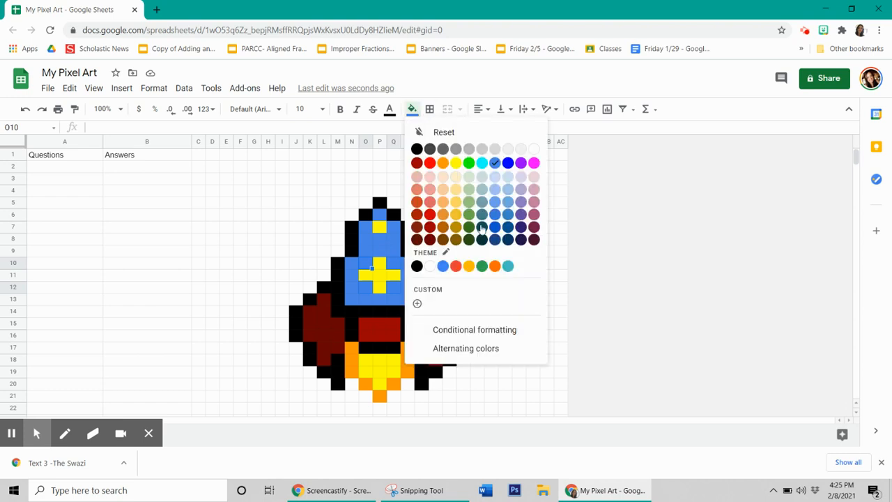
left_click(520, 240)
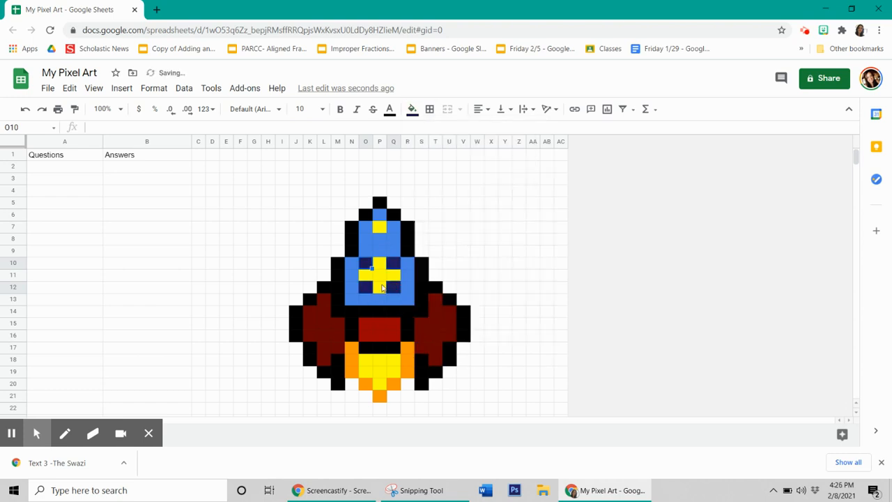
Recolour the plus sign's lower cell P12 and right cell Q11 with dark blue shades
left_click(382, 288)
left_click(412, 109)
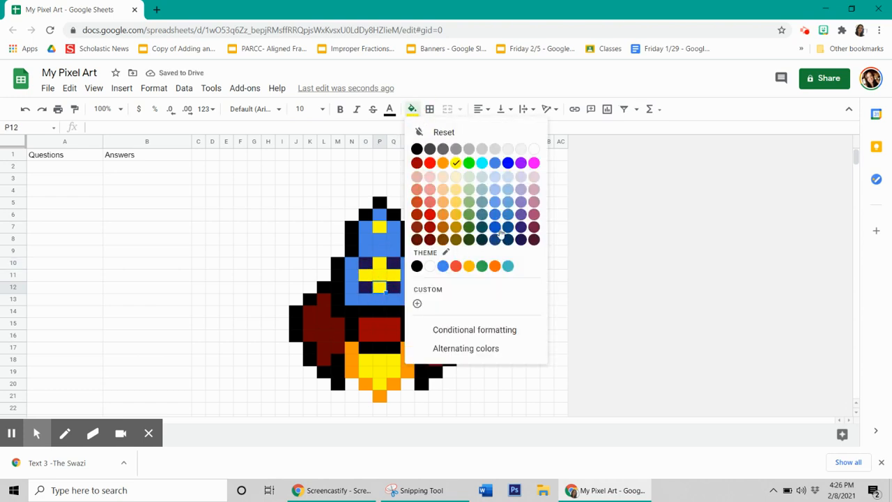
left_click(495, 239)
left_click(393, 274)
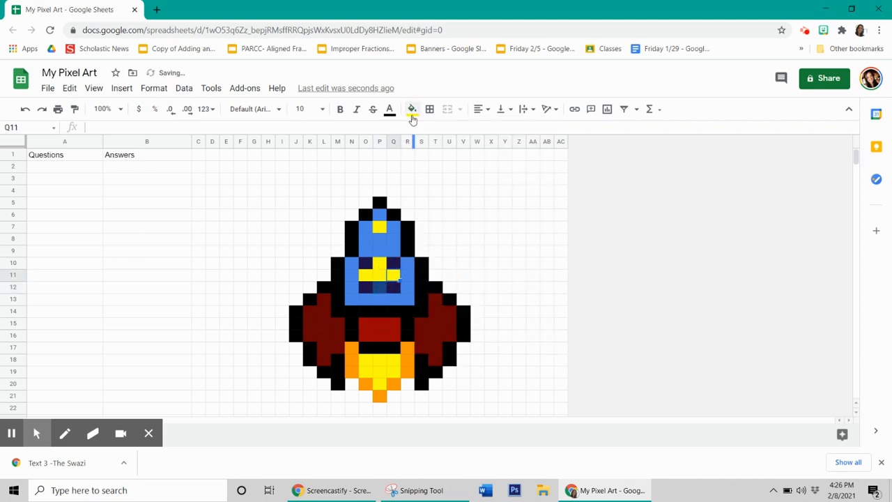
left_click(412, 110)
left_click(508, 236)
Recolour the plus sign's upper cell P10 and left cell O11 with dark blue
left_click(382, 262)
left_click(411, 110)
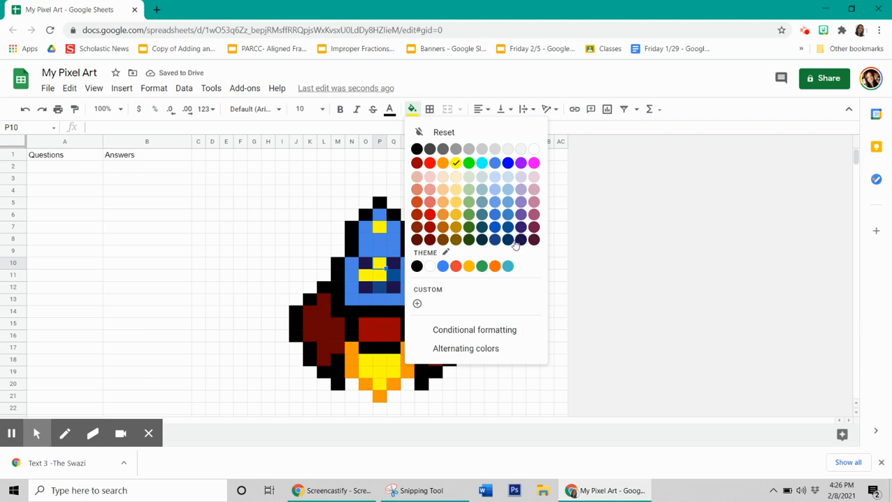
left_click(508, 239)
left_click(366, 275)
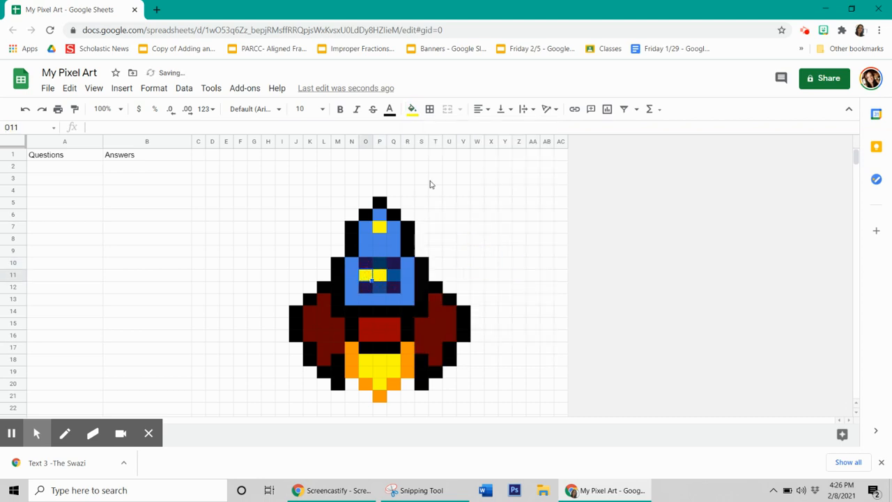
left_click(411, 110)
left_click(508, 237)
Recolour the yellow cell P7 near the rocket's tip with the body's cornflower blue
left_click(381, 229)
left_click(412, 110)
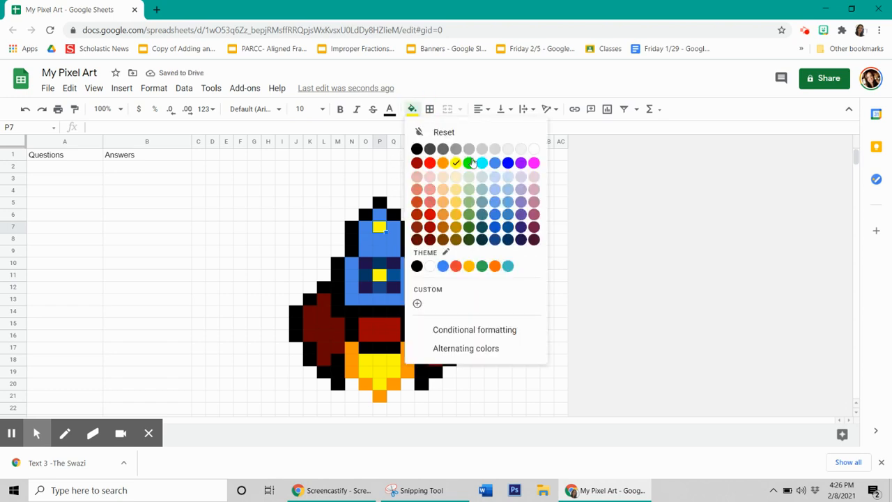
left_click(494, 163)
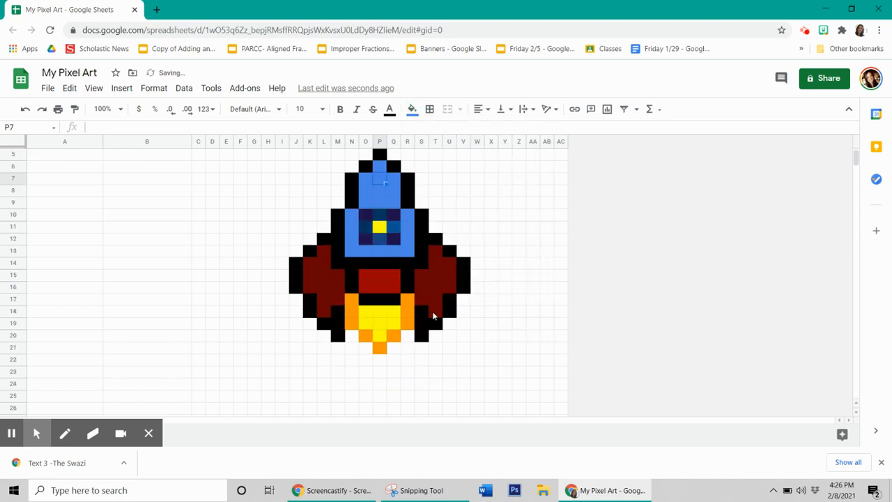
Recolour P12, Q11, P10 and O11 together with dark purple to match the window's corner cells
left_click(383, 287)
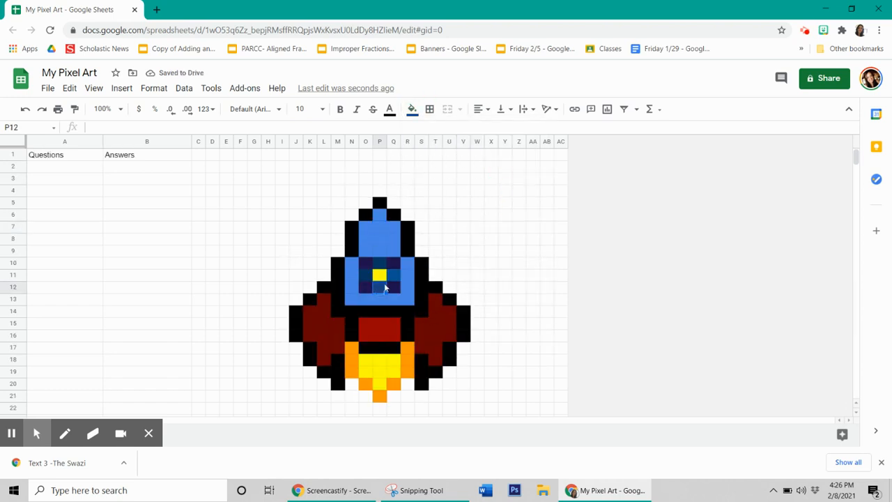
left_click(395, 278, "ctrl")
left_click(380, 266, "ctrl")
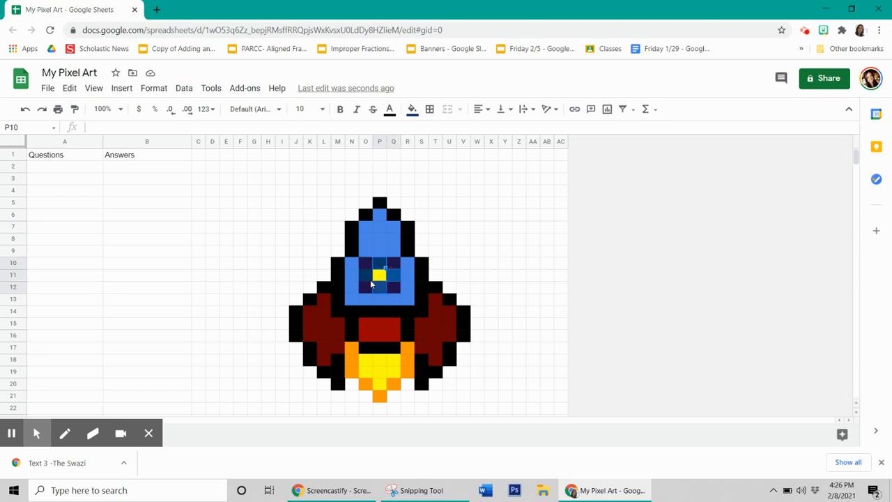
left_click(368, 278, "ctrl")
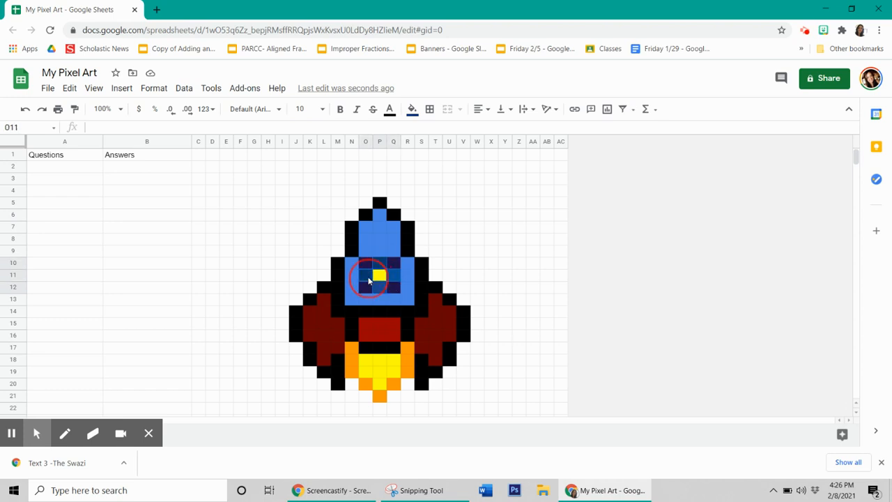
left_click(410, 117)
left_click(414, 110)
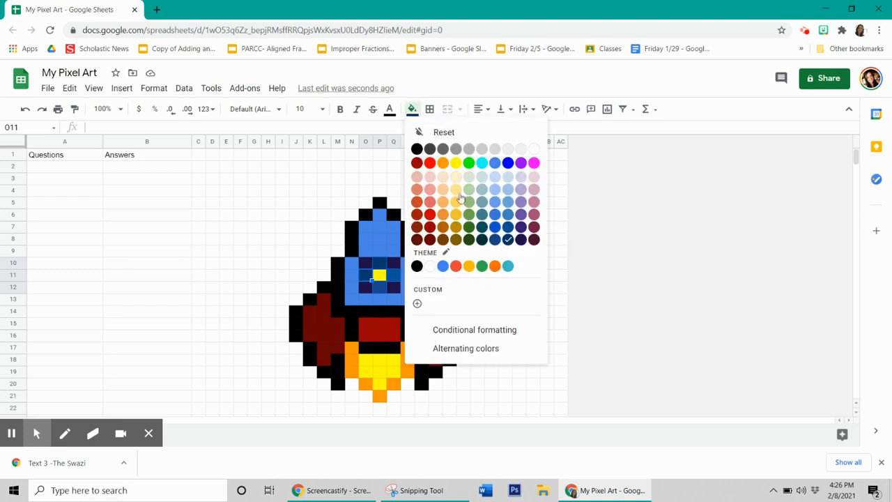
left_click(514, 242)
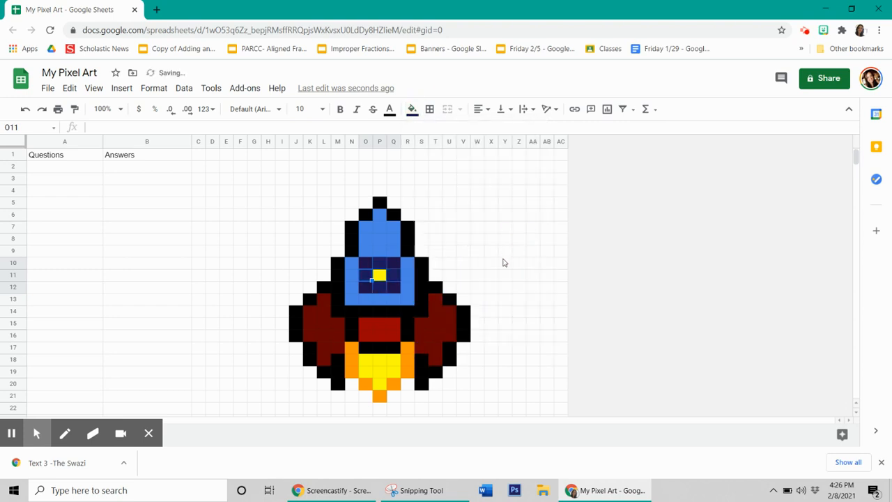
left_click(491, 326)
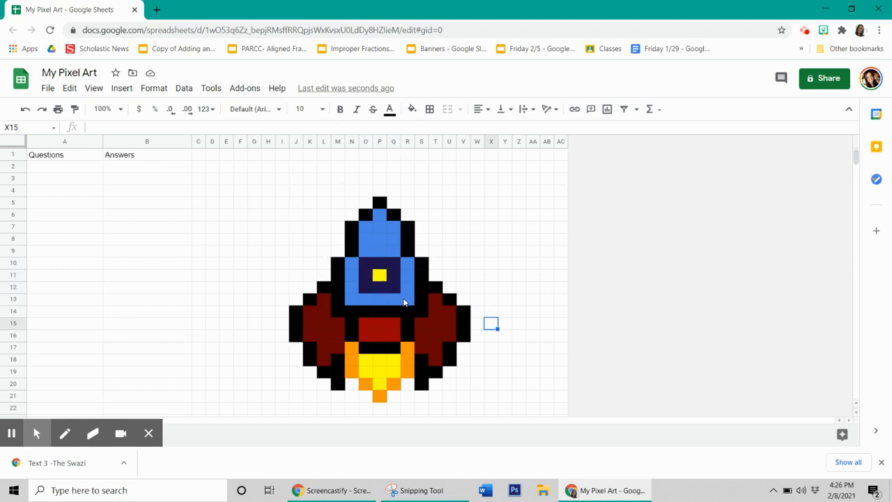
Fill the range O10:R13 with cornflower blue, covering the window in the rocket's body
left_click_drag(404, 303, 361, 262)
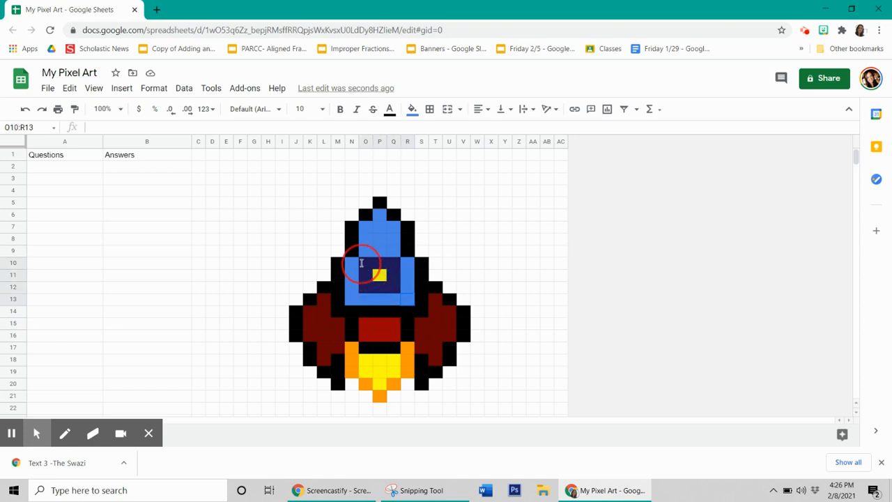
left_click(412, 109)
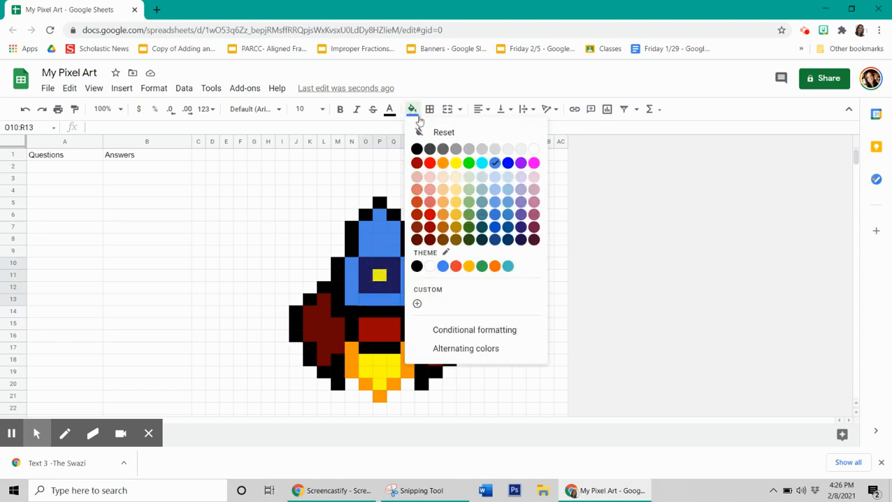
left_click(494, 163)
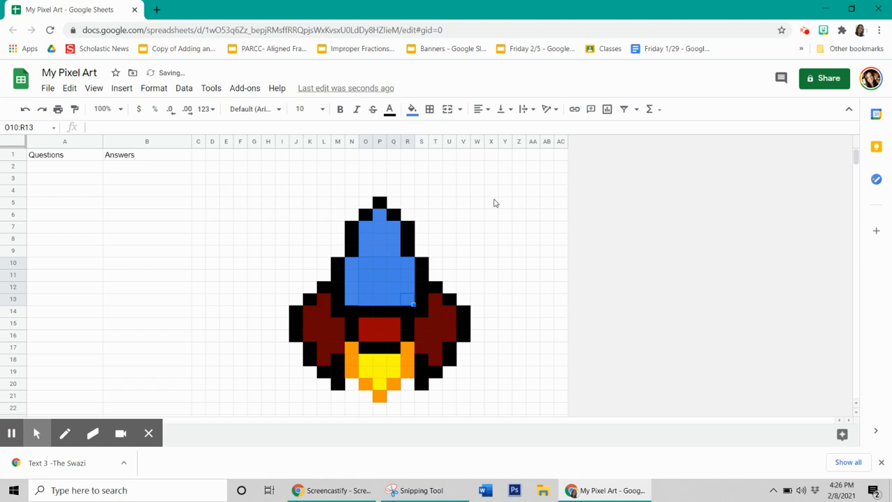
left_click(494, 202)
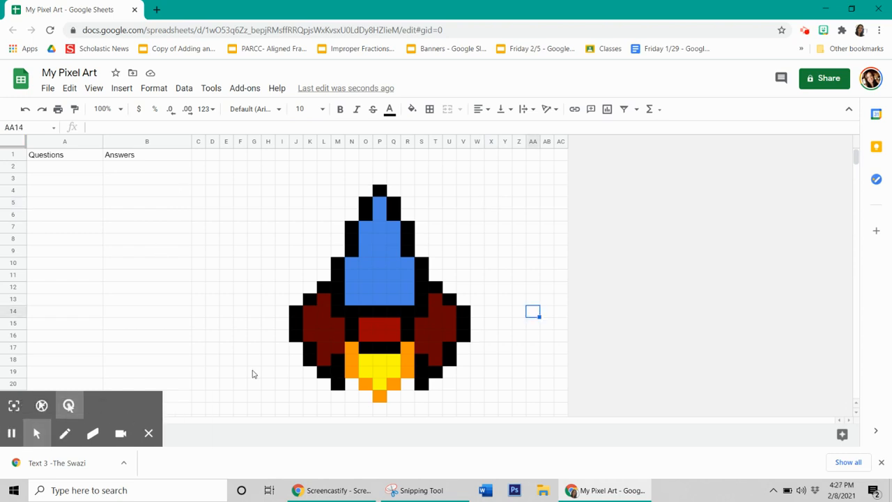
left_click(364, 277)
left_click(355, 314)
left_click(382, 333)
left_click(324, 335)
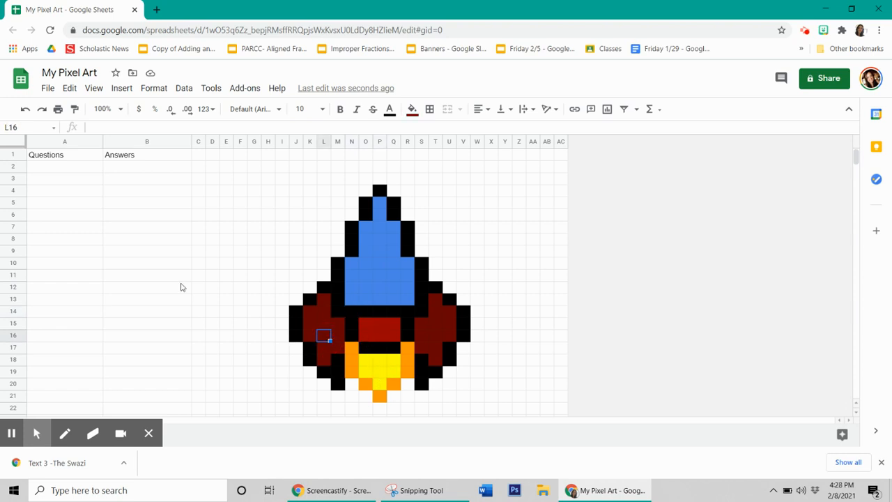
left_click(37, 166)
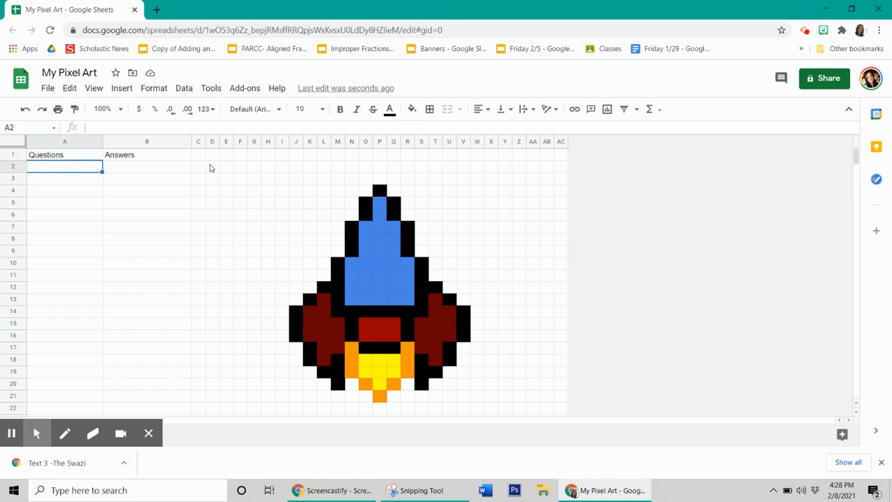
left_click(177, 171)
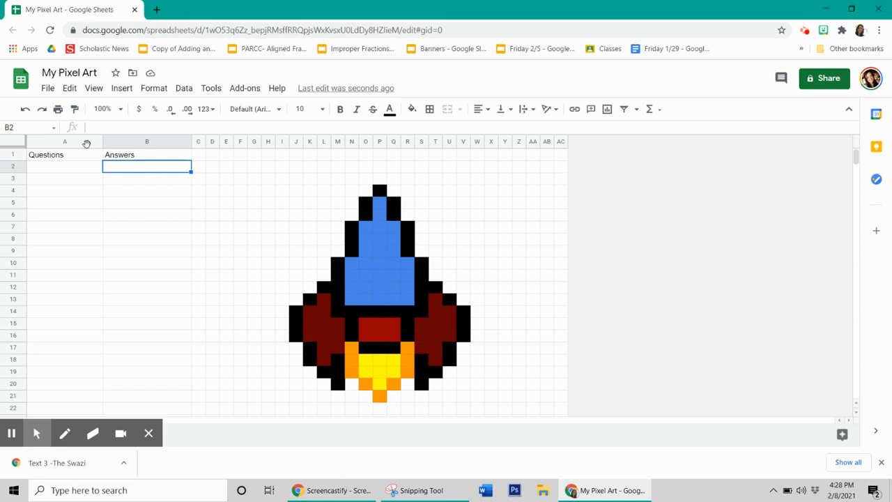
Enter the question "2 x 6" in A2 and its answer 12 in B2
left_click(77, 168)
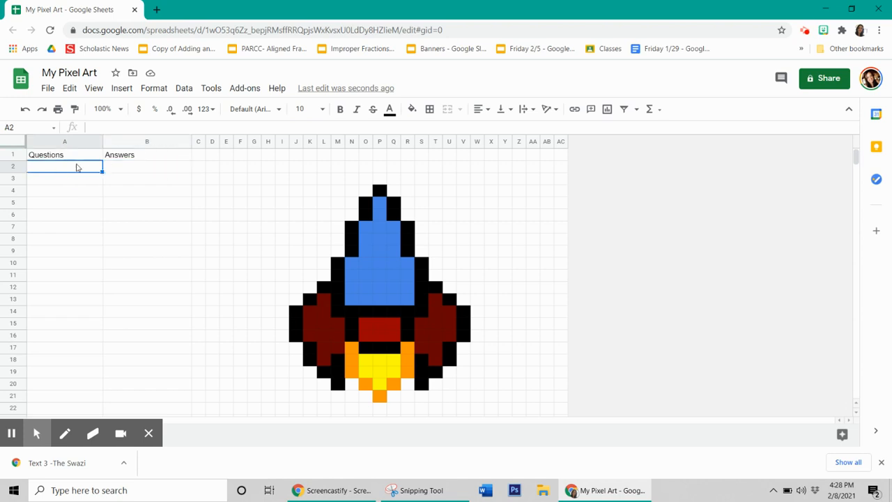
type("2 x 6")
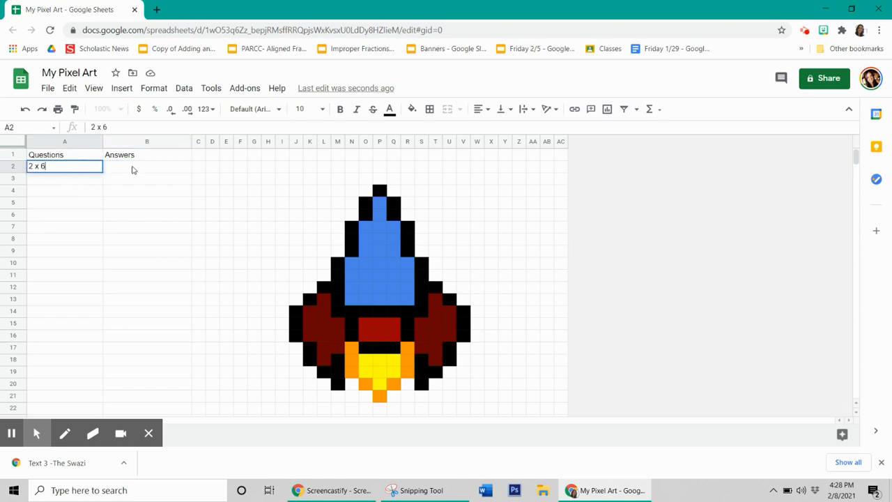
left_click(133, 169)
type("12")
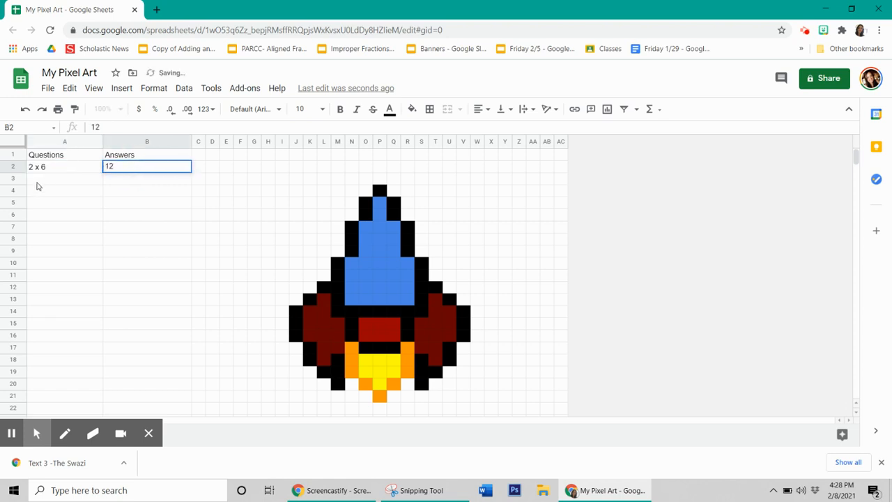
Enter the question "20/5" in A3 and its answer 4 in B3
left_click(37, 180)
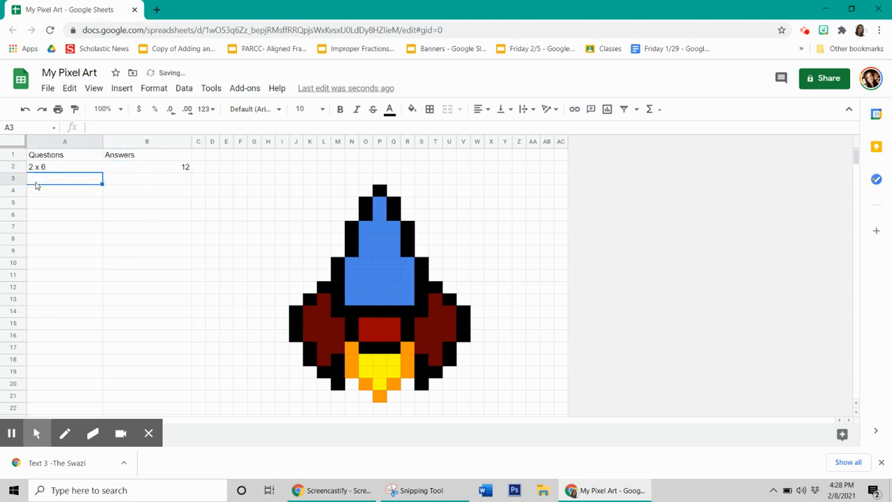
type("20/5")
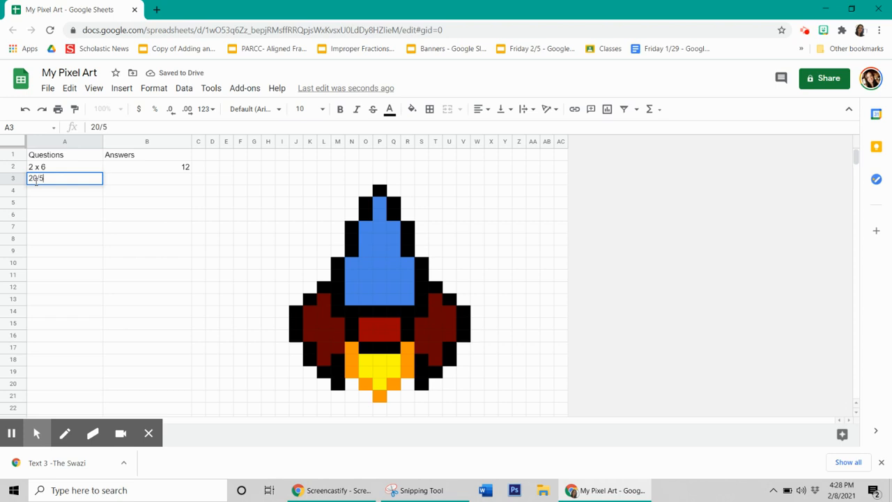
left_click(116, 175)
type("4")
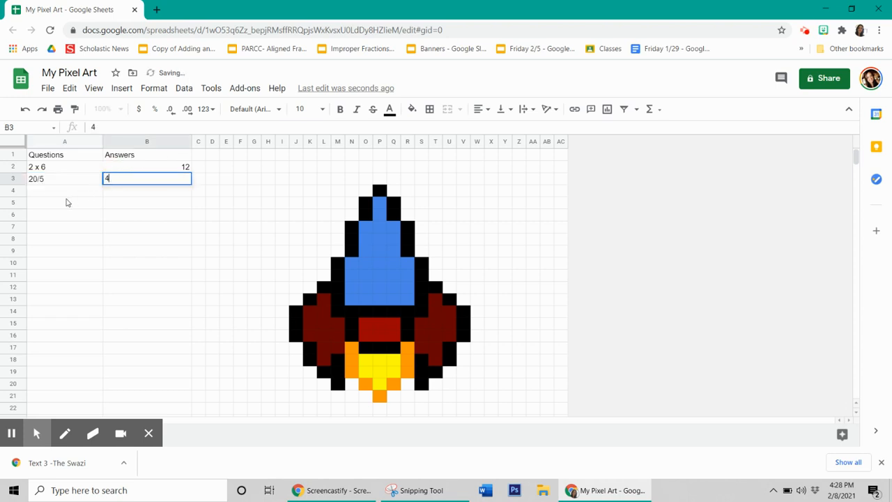
Enter the question "18/6" in A4 and its answer 3 in B4
left_click(55, 193)
type("18")
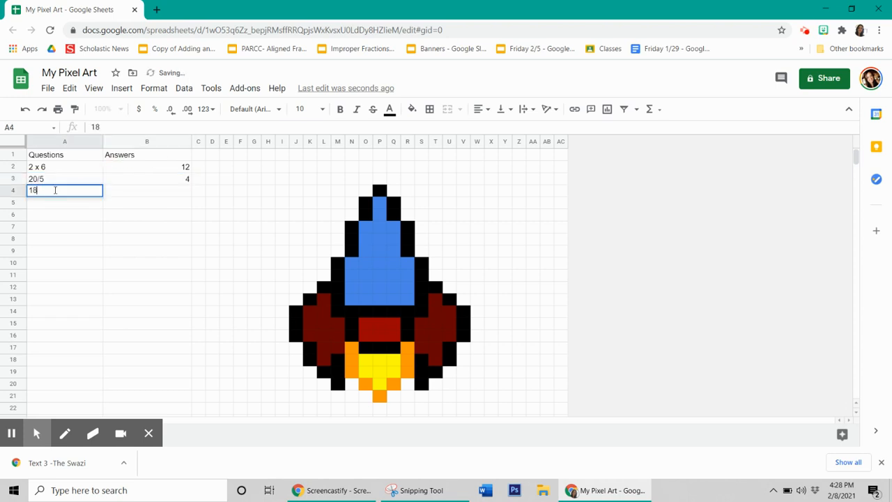
type("/6")
left_click(137, 193)
type("3")
left_click(65, 195)
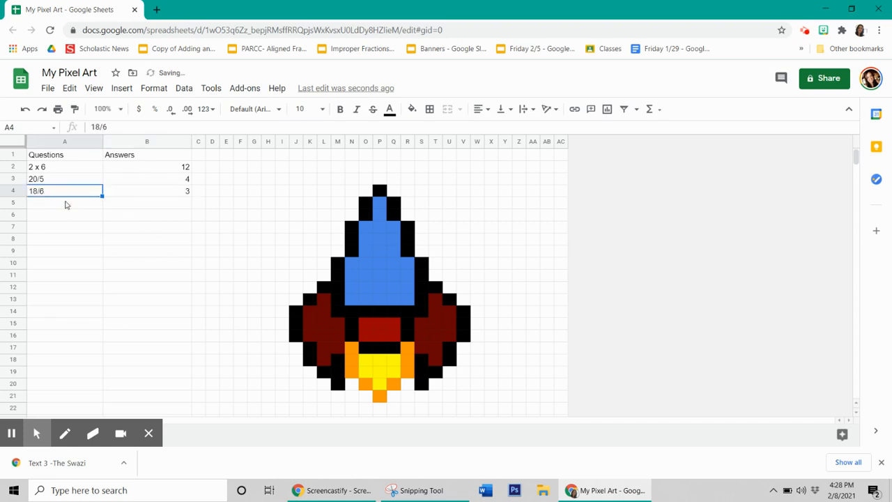
Enter the question "10 x 4" in A5 and its answer 40 in B5
left_click(65, 206)
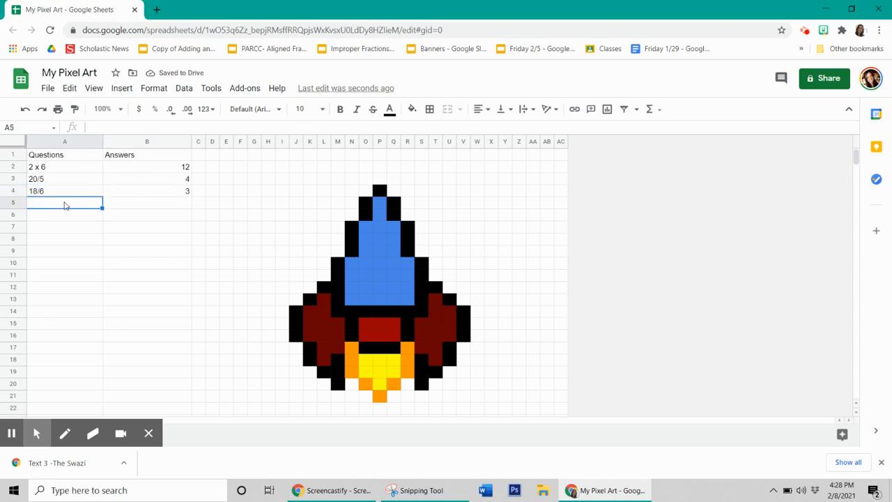
type("10 x 4")
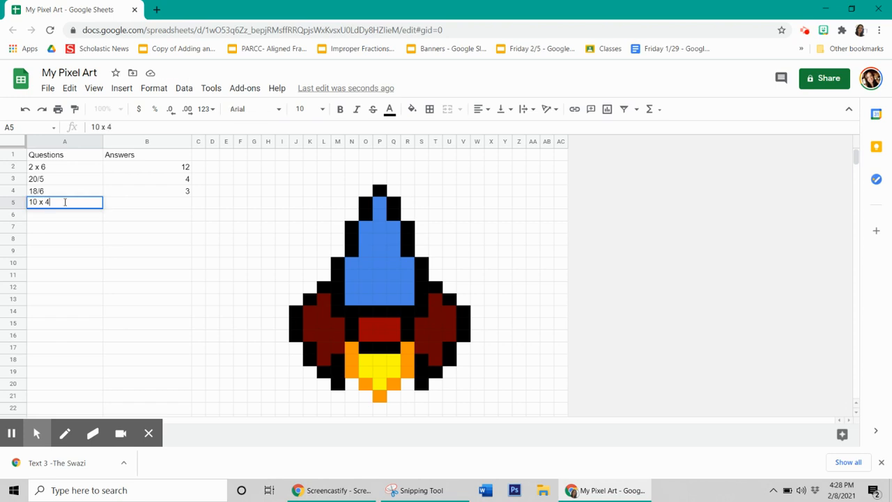
left_click(165, 203)
type("40")
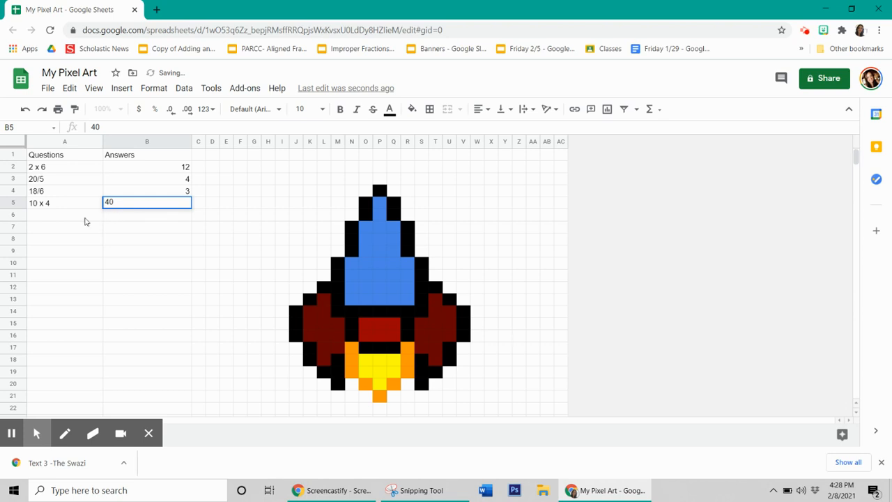
Enter the question "42/6" in A6 and its answer 7 in B6
left_click(83, 220)
type("42/6")
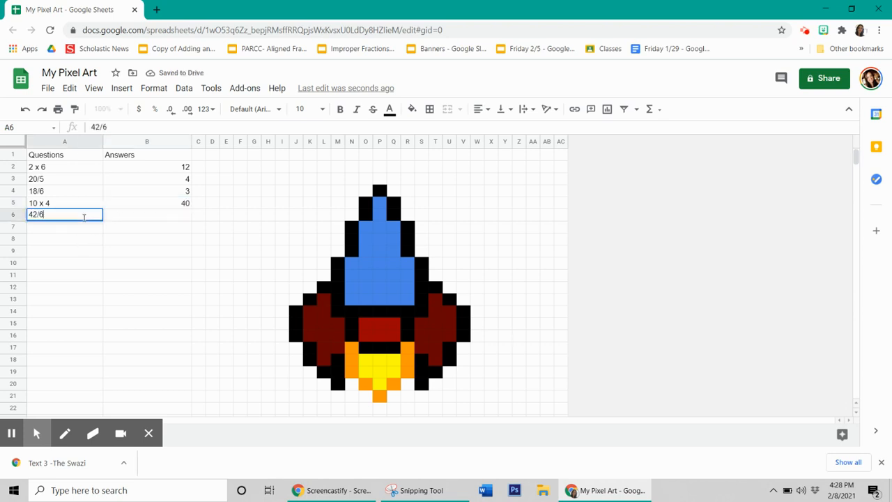
left_click(145, 222)
type("7")
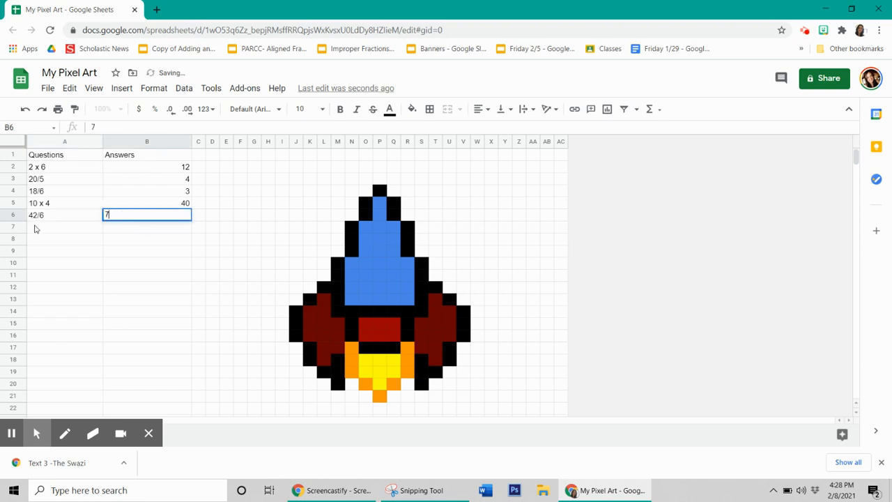
Enter the question "15 x 2" in A7 and its answer 30 in B7
left_click(35, 228)
type("15")
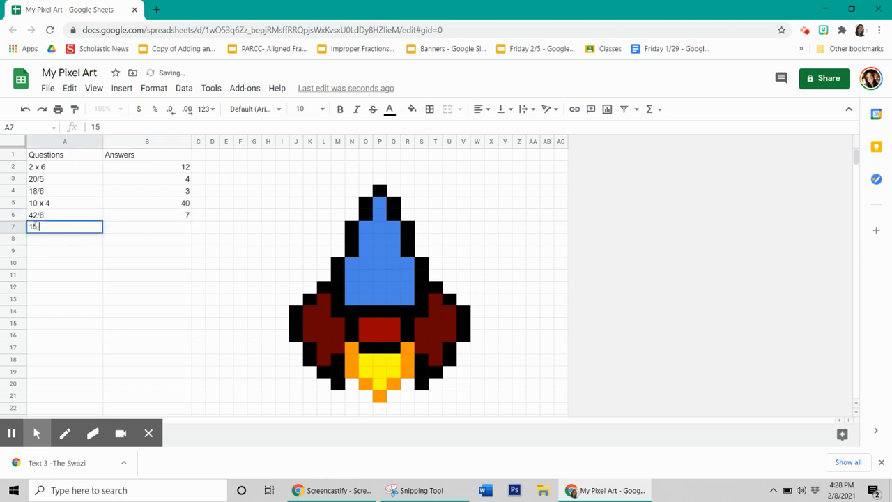
type(" x 3")
key("BackSpace")
type("2")
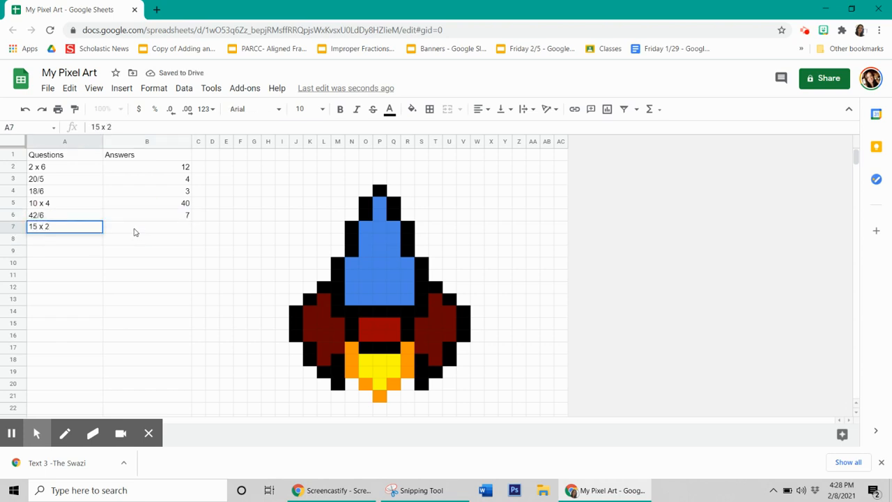
left_click(136, 232)
type("30")
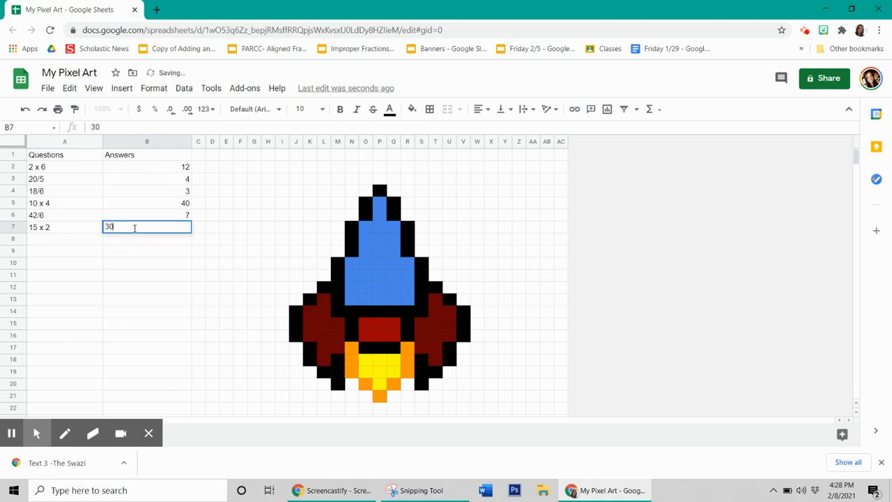
Enter the question "24/6" in A8 and its answer 4 in B8
left_click(83, 240)
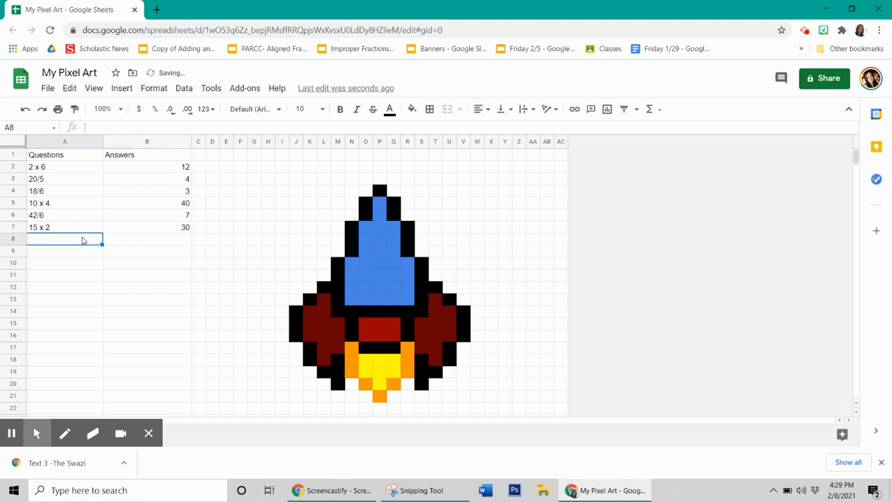
type("24")
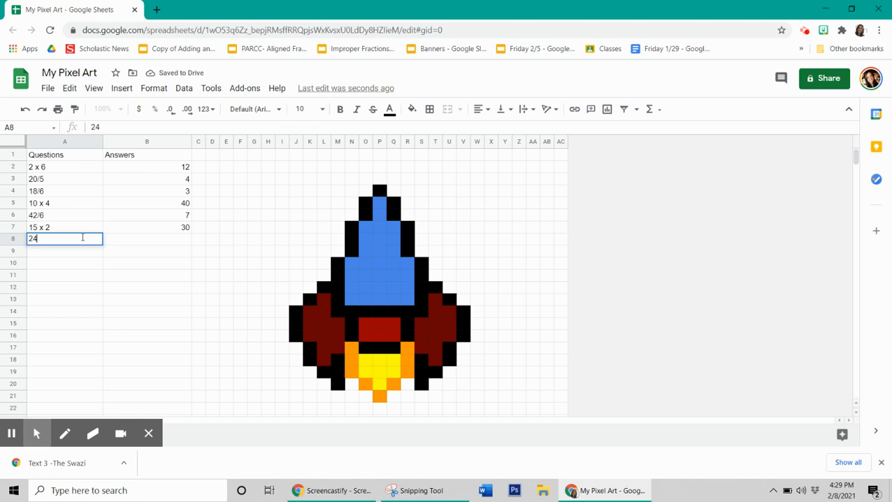
type("/6")
left_click(170, 240)
type("4")
Enter the question "36/6" in A9 and its answer 6 in B9
left_click(60, 253)
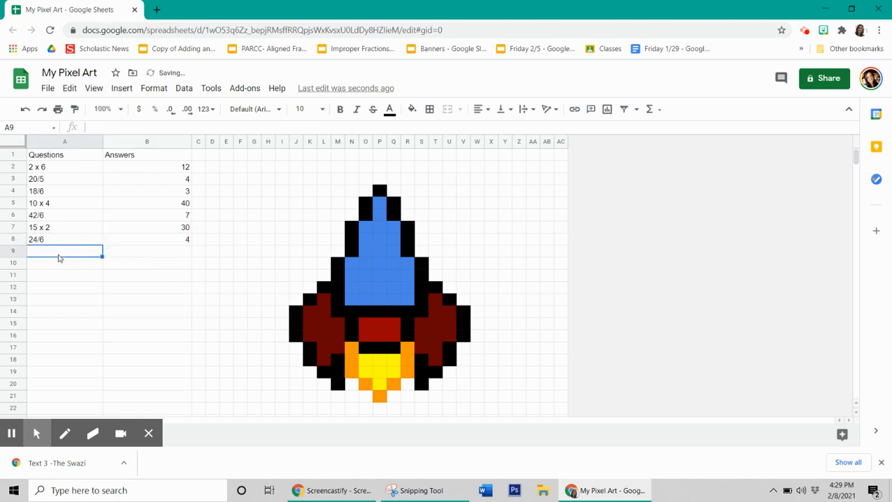
type("36/6")
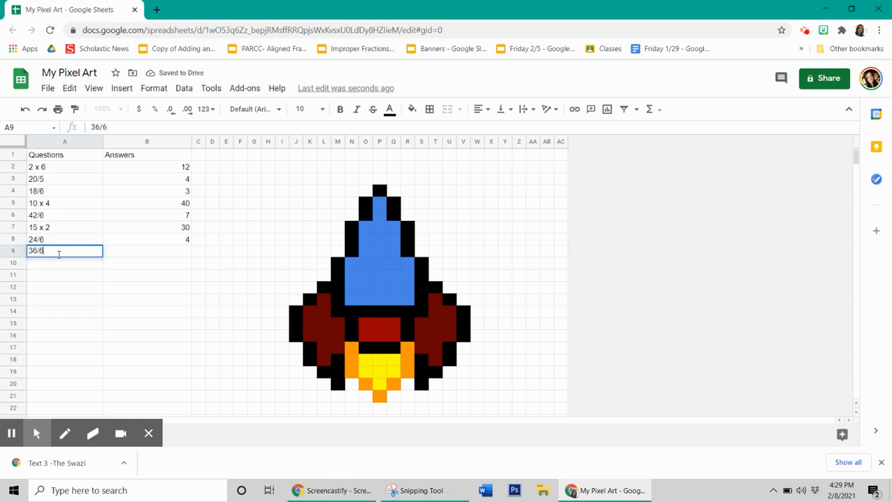
left_click(115, 255)
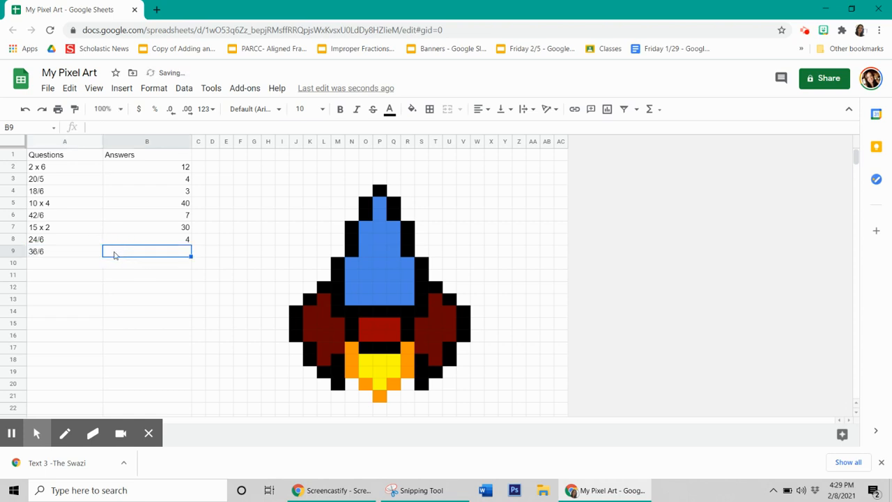
Enter the question "5 x 7" in A10 and its answer 35 in B10
left_click(80, 263)
type("5 x ")
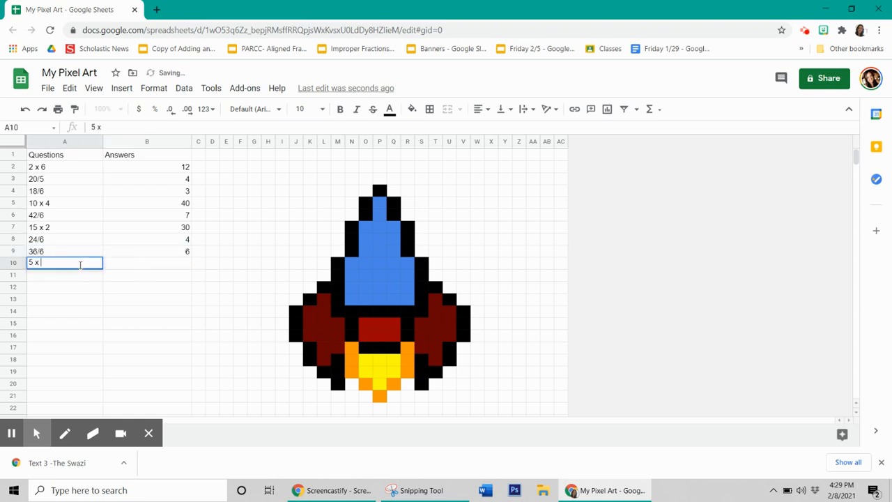
type("7")
left_click(161, 265)
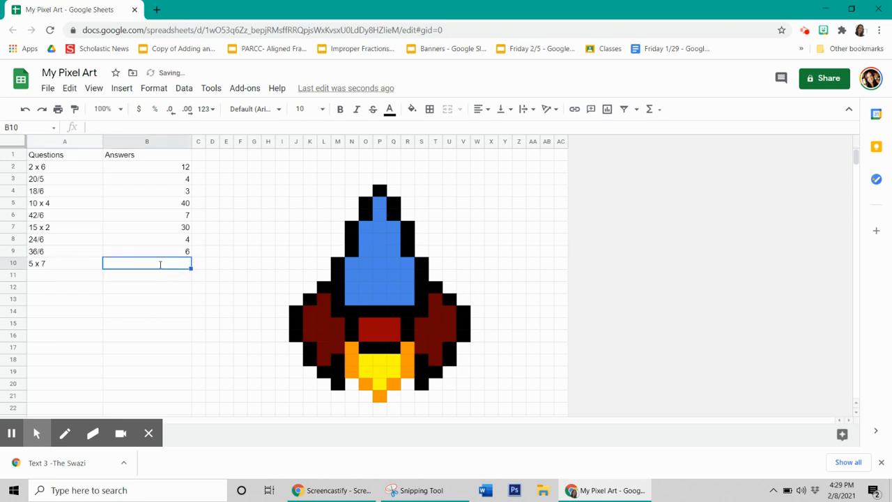
type("35")
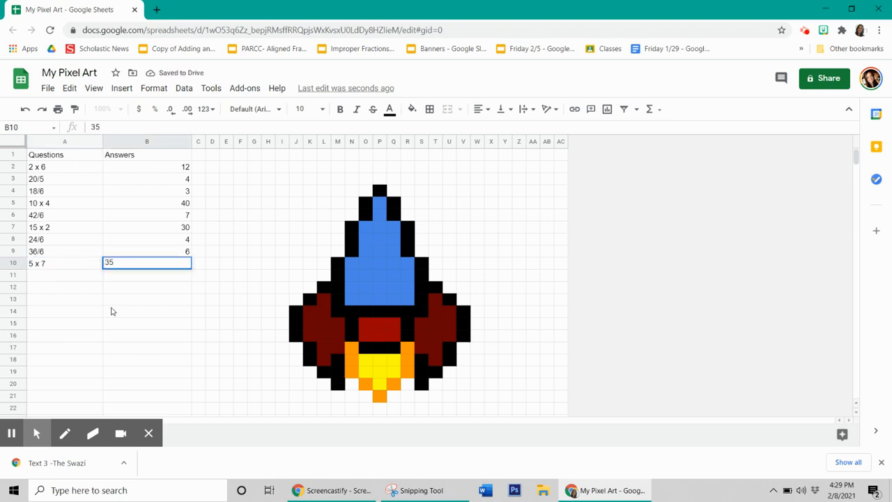
left_click(113, 311)
Centre the questions and answers in A1:B10 horizontally and set their font to Happy Monkey
left_click_drag(160, 267, 49, 160)
left_click(479, 109)
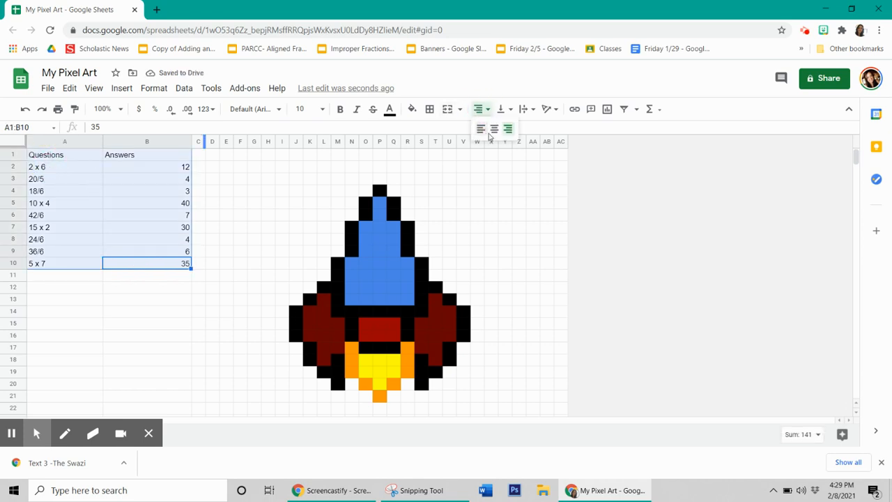
left_click(489, 129)
left_click(254, 109)
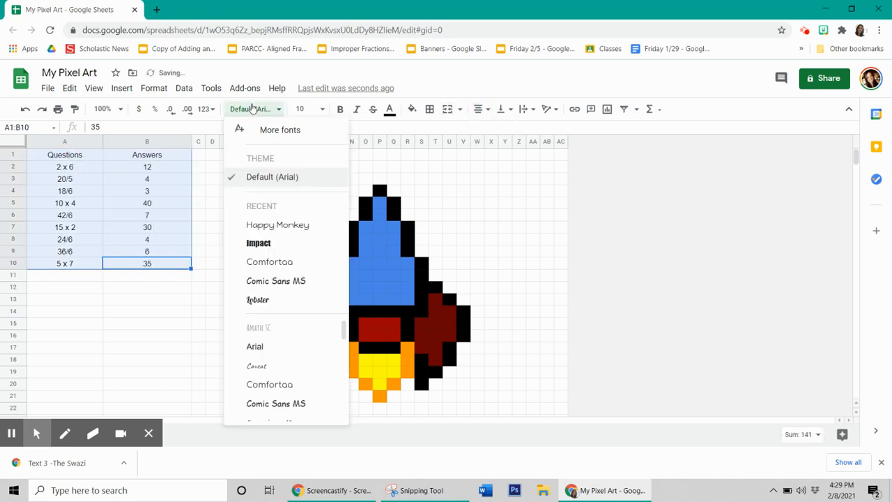
left_click(265, 225)
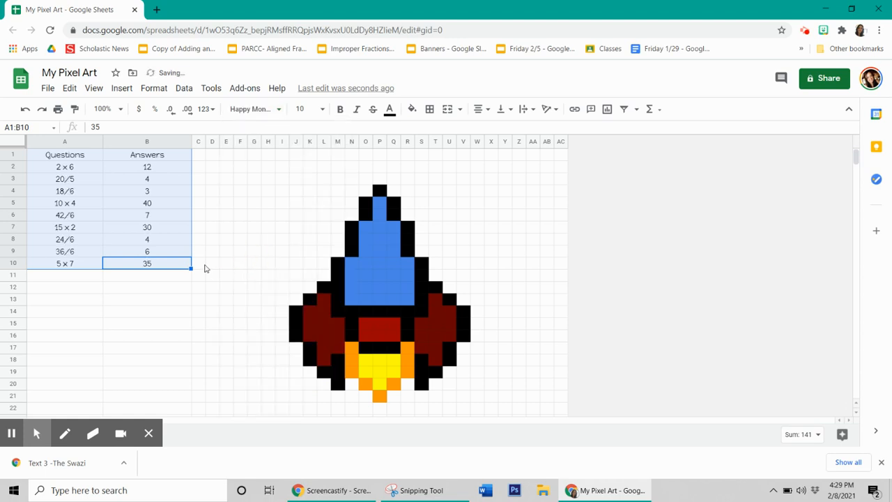
left_click(151, 300)
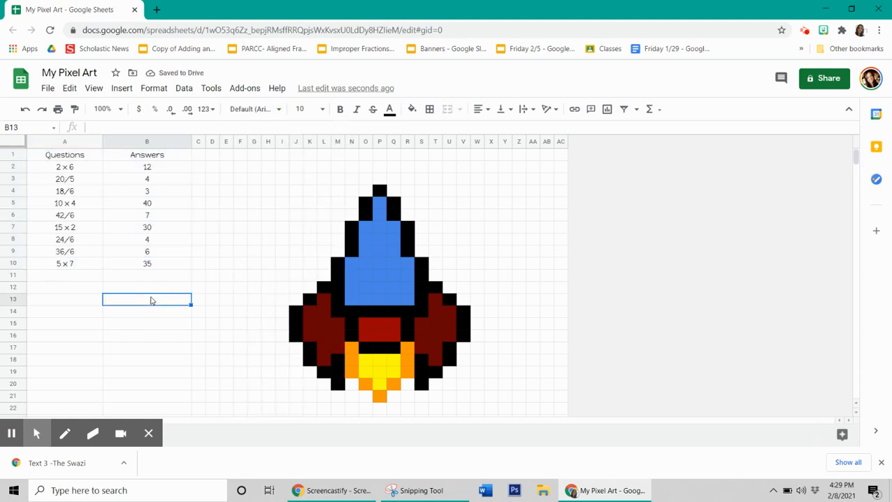
Review the question and answer pairs in rows 2 to 10, going through the answer cells in column B
left_click(143, 277)
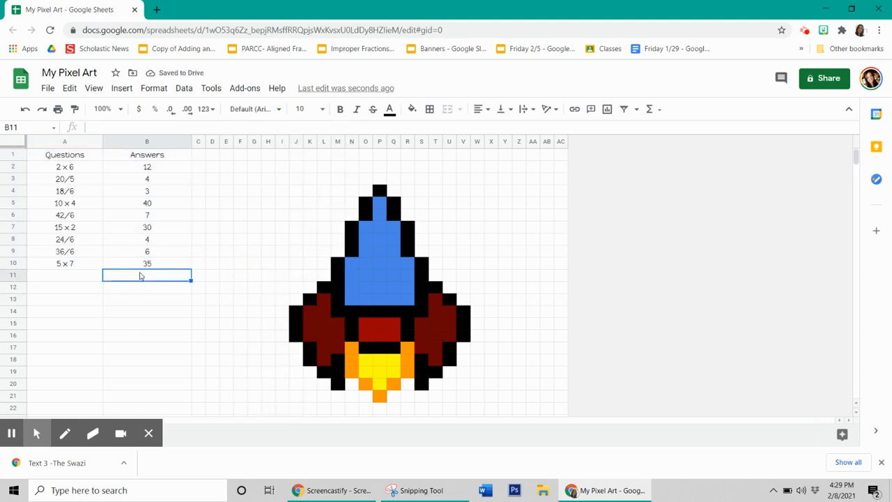
left_click(134, 169)
left_click(132, 183)
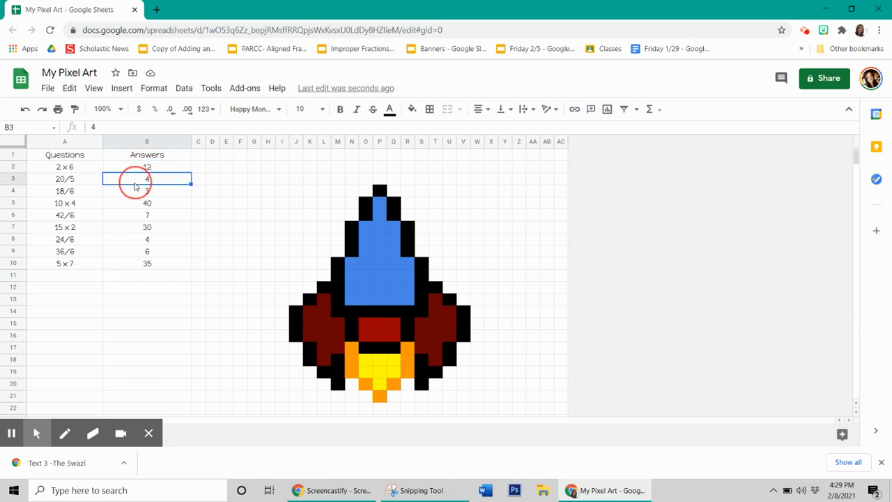
left_click(132, 194)
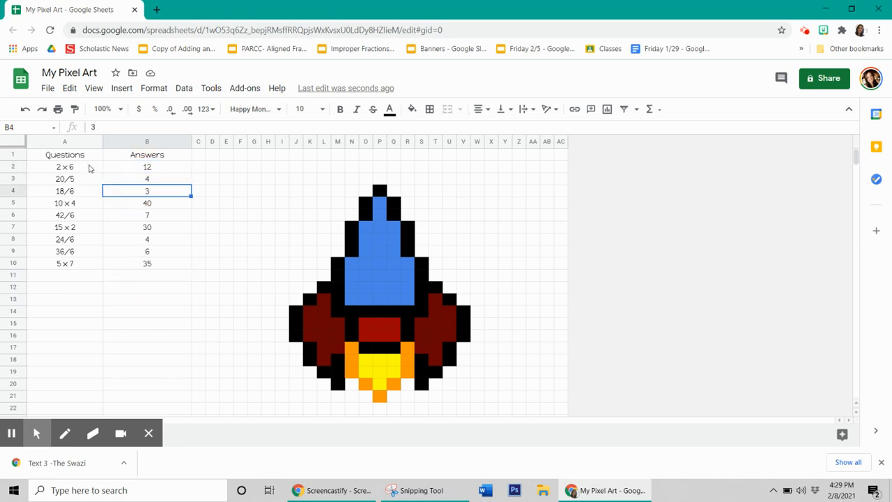
left_click(89, 168)
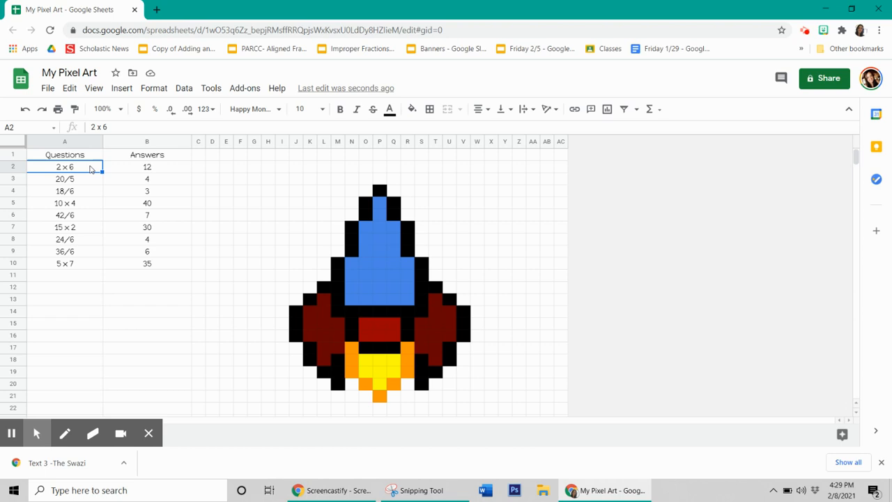
left_click(138, 168)
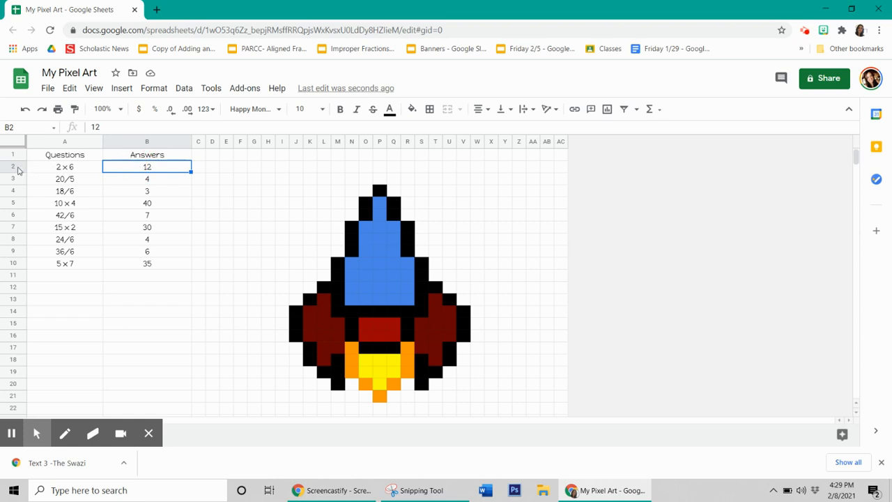
left_click(14, 167)
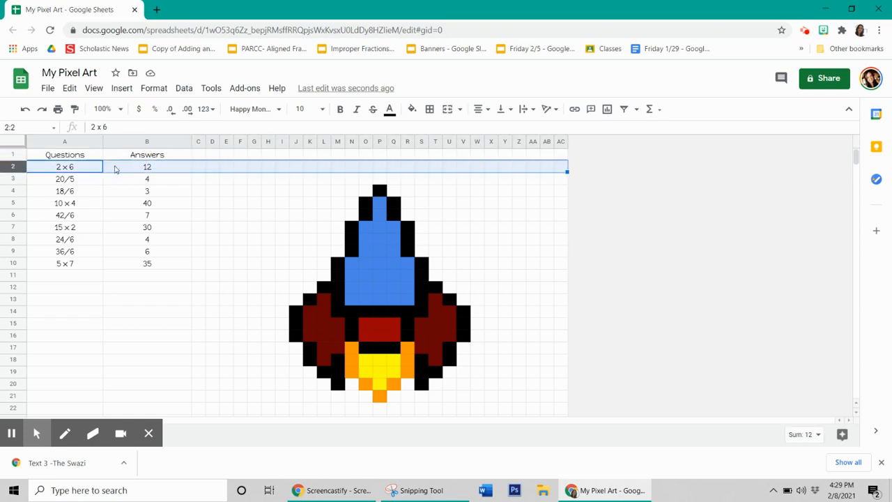
left_click(119, 179)
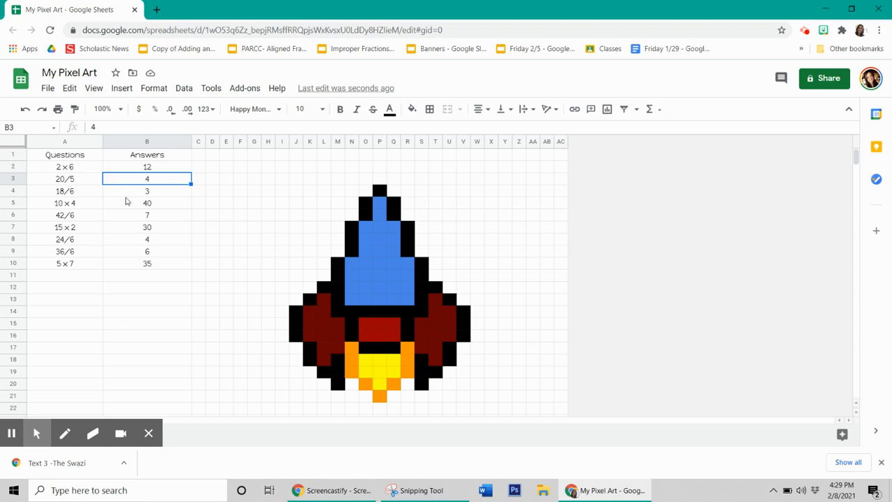
left_click(127, 193)
left_click(124, 206)
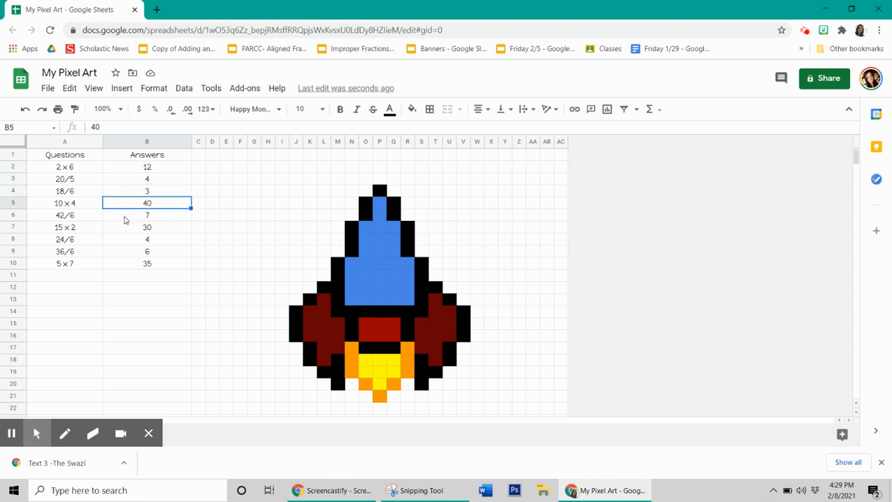
left_click(125, 217)
left_click(124, 229)
left_click(123, 241)
left_click(123, 252)
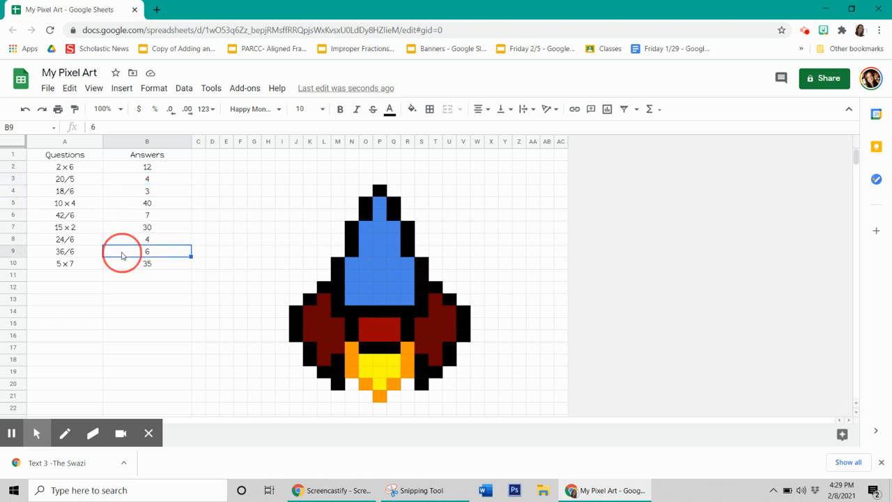
left_click(122, 267)
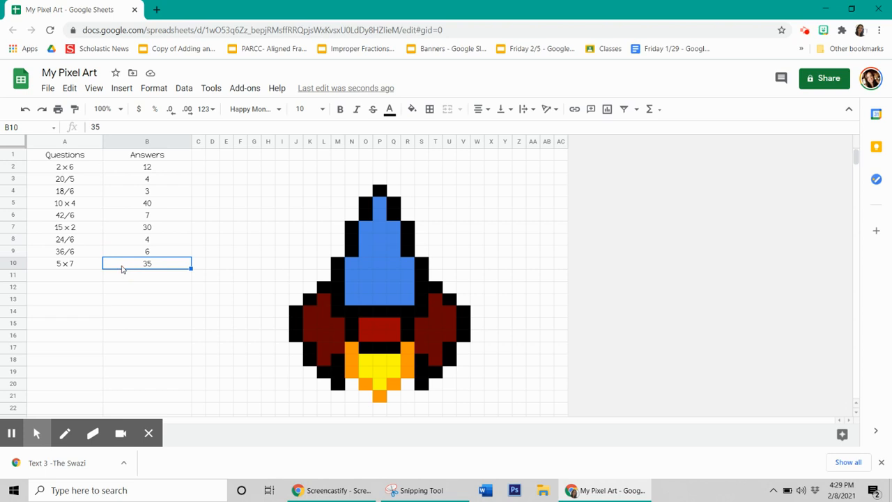
Start a conditional formatting rule for the first answer cell, B2, with the custom formula =$b$2=12
left_click(132, 169)
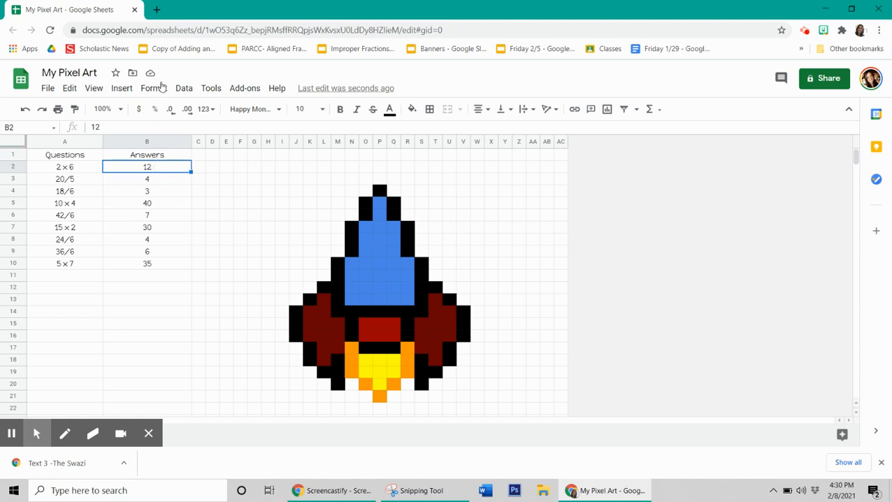
left_click(154, 88)
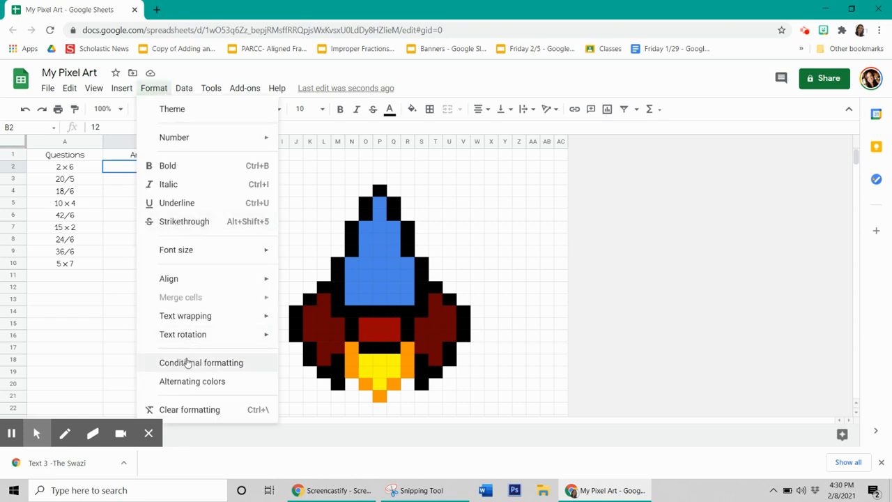
left_click(186, 366)
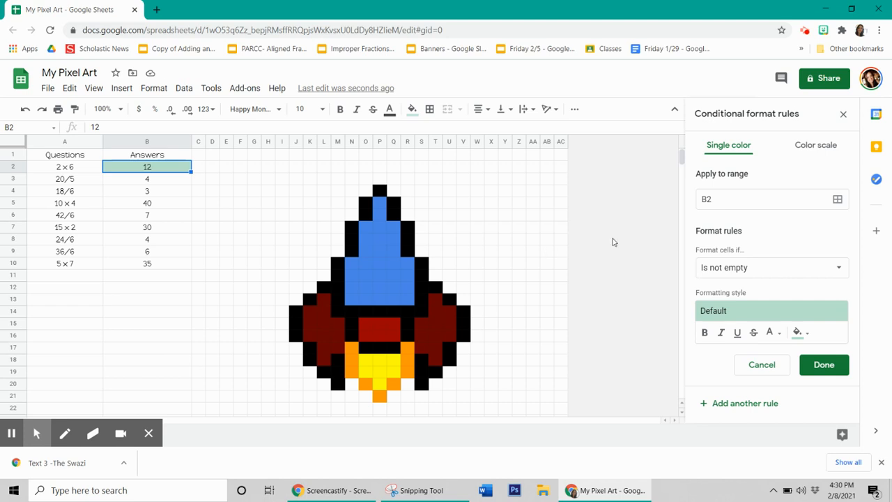
left_click(719, 273)
scroll(807, 296, "down", 3)
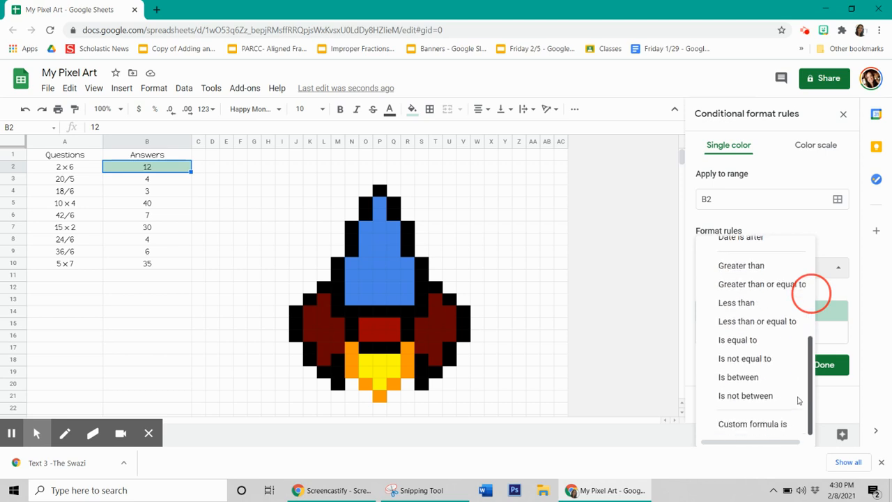
left_click(759, 427)
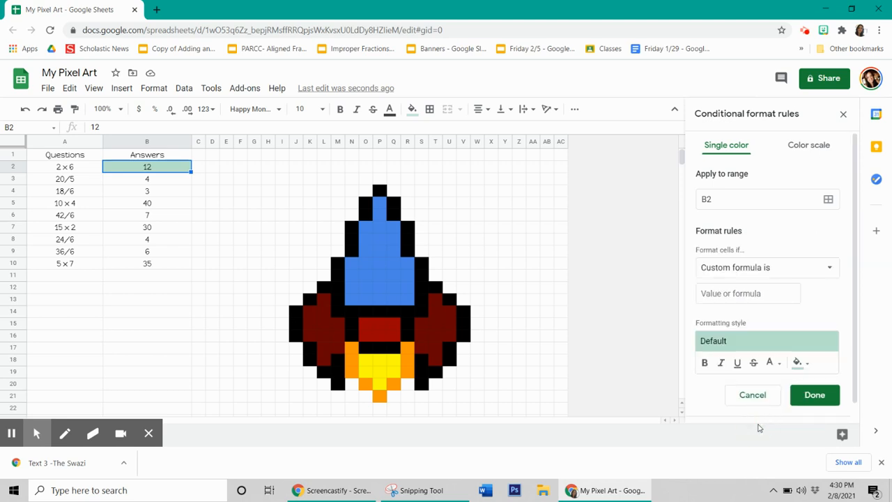
left_click(786, 273)
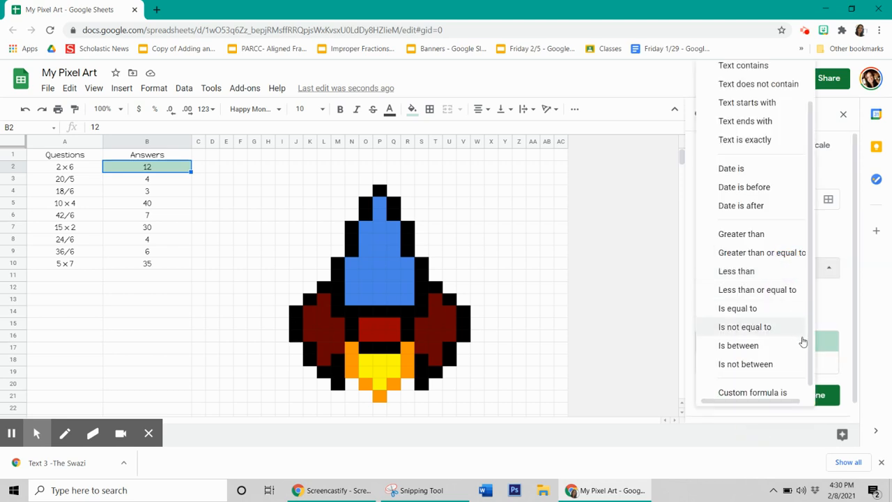
left_click(727, 394)
left_click(726, 293)
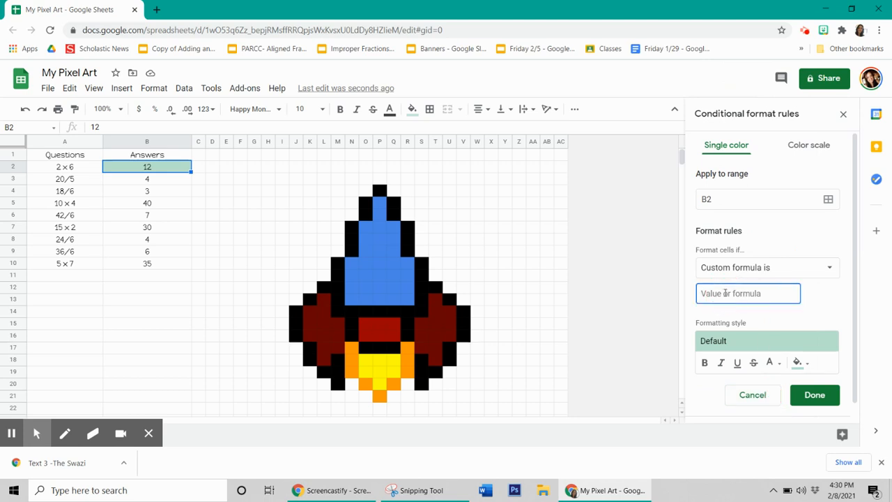
type("=$b$2")
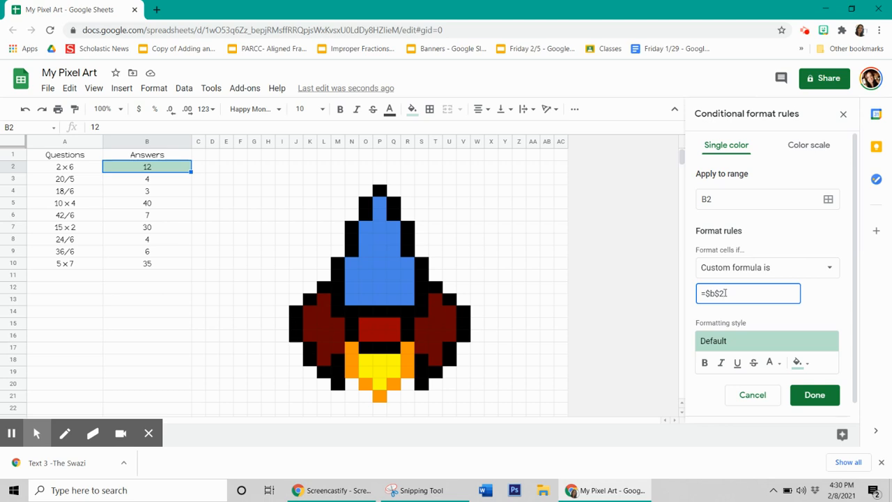
type("=12")
Set the rule's fill colour to the same cornflower blue as the rocket body
left_click(852, 325)
left_click_drag(852, 325, 853, 349)
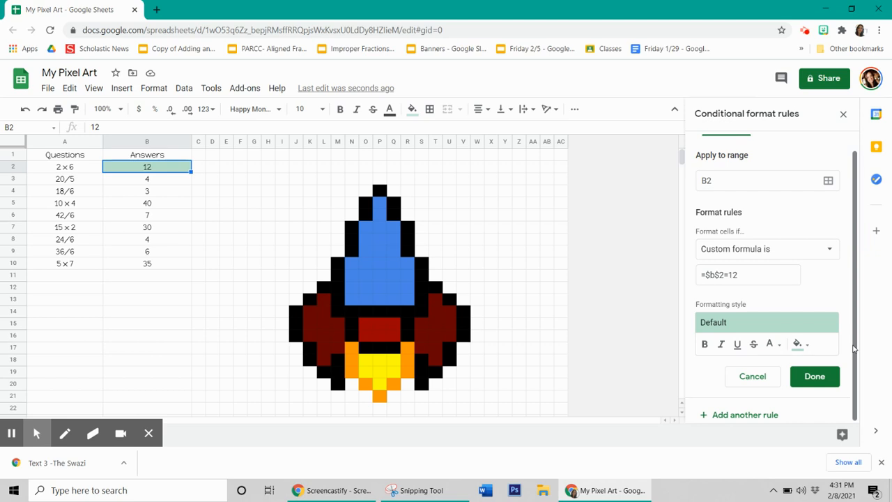
left_click(800, 343)
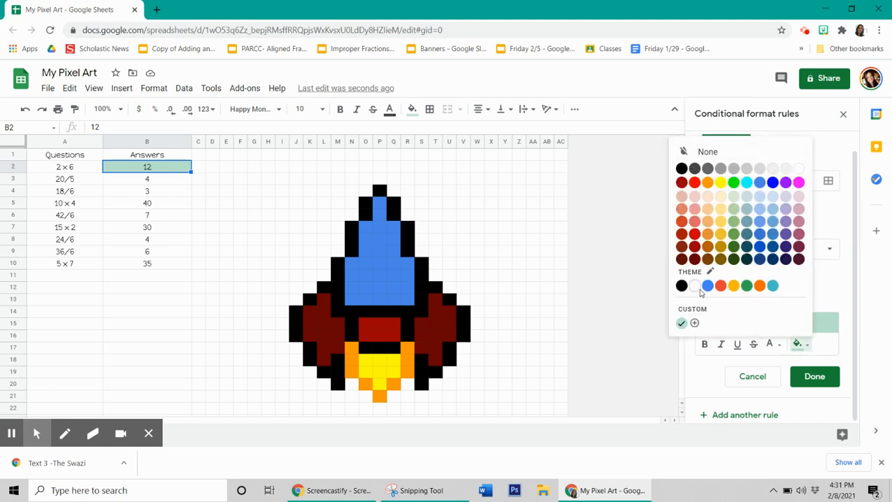
left_click(760, 183)
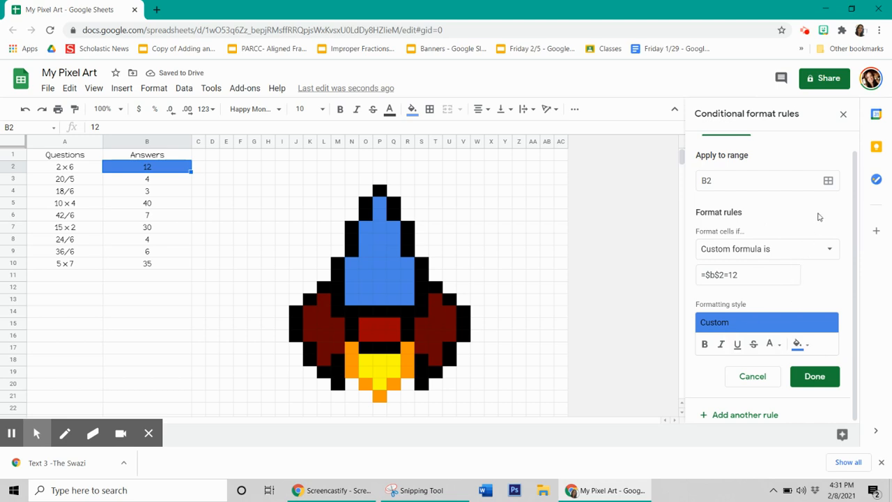
left_click(832, 185)
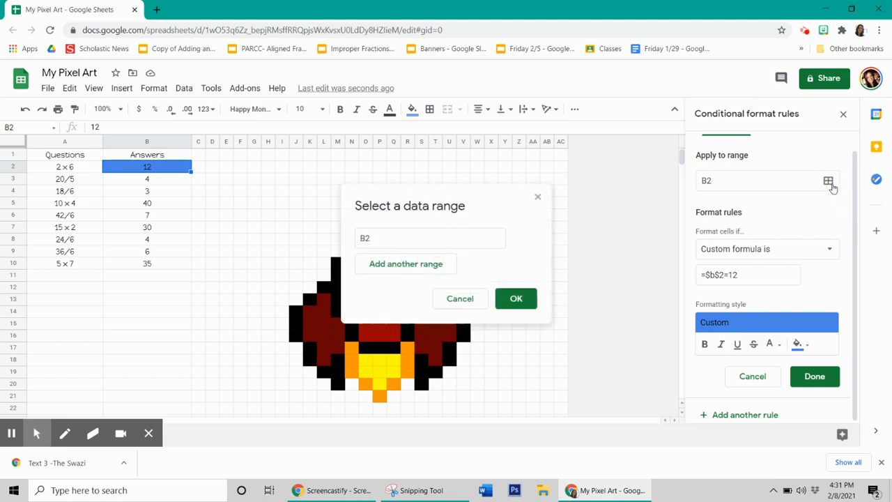
left_click_drag(473, 201, 147, 191)
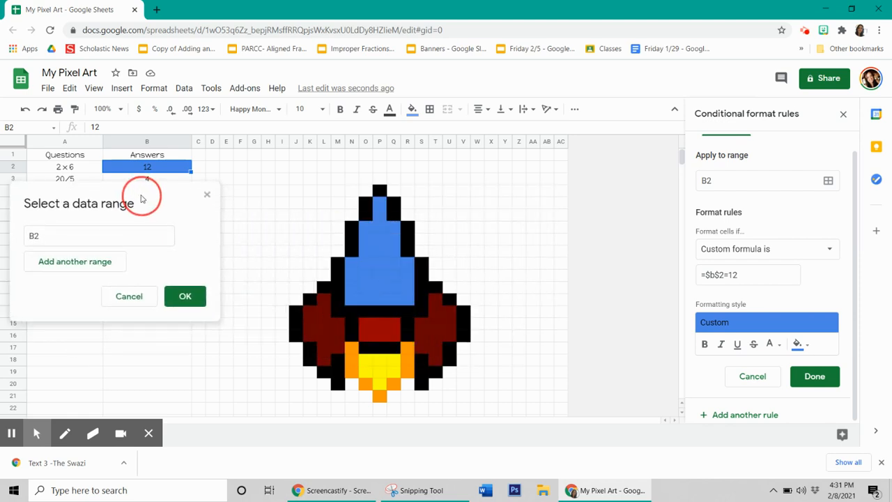
left_click(367, 262)
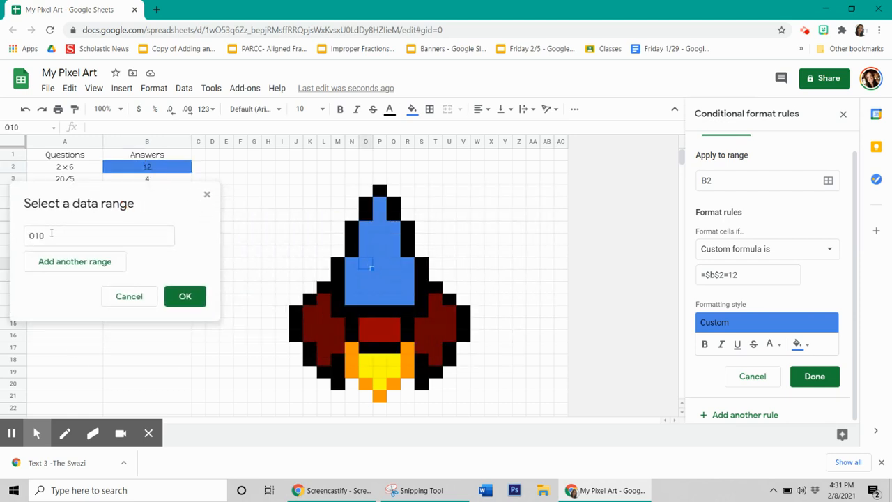
left_click(115, 296)
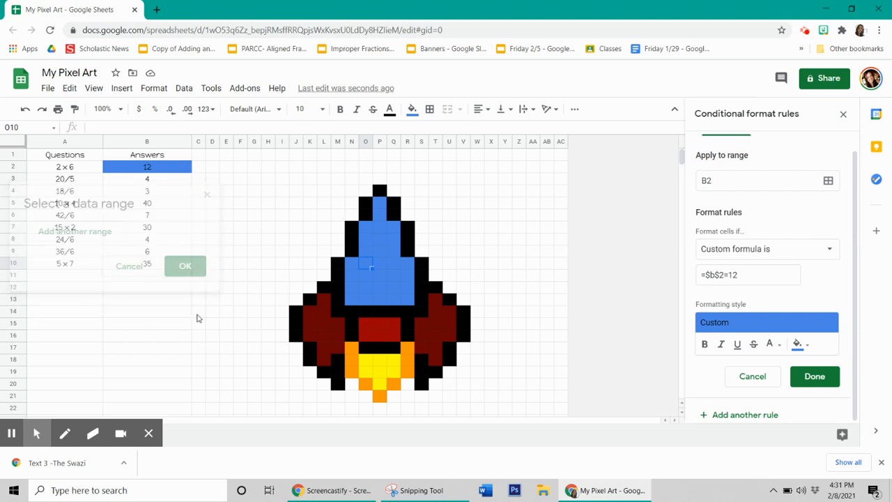
Select scattered blue rocket cells for the rule's range, including O10, P12, P9, P5, R10, R12 and N13
left_click(834, 184)
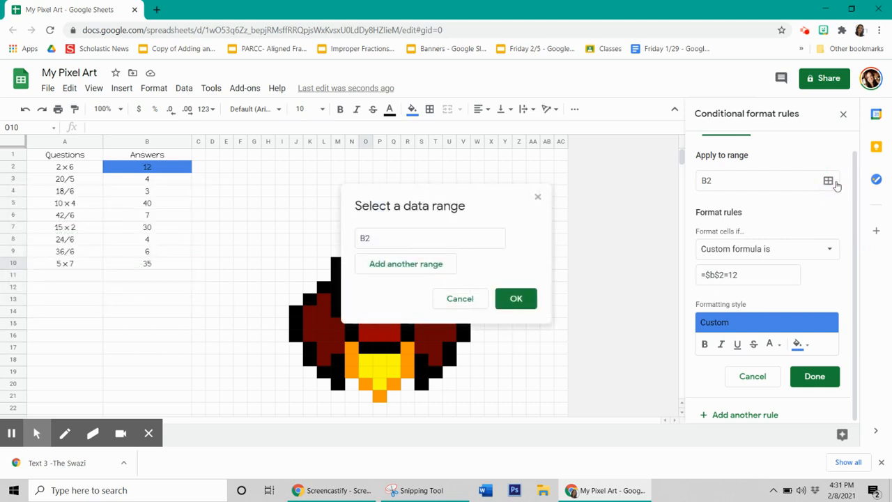
left_click_drag(431, 204, 126, 235)
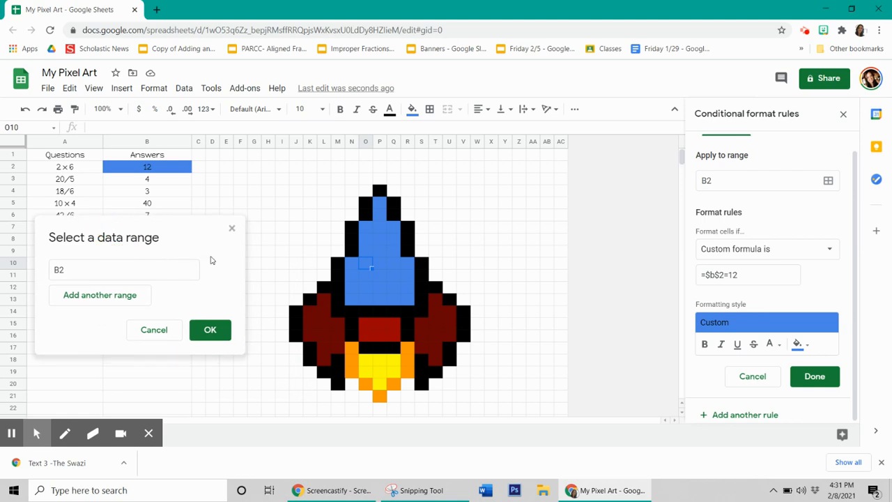
left_click(382, 292, "ctrl")
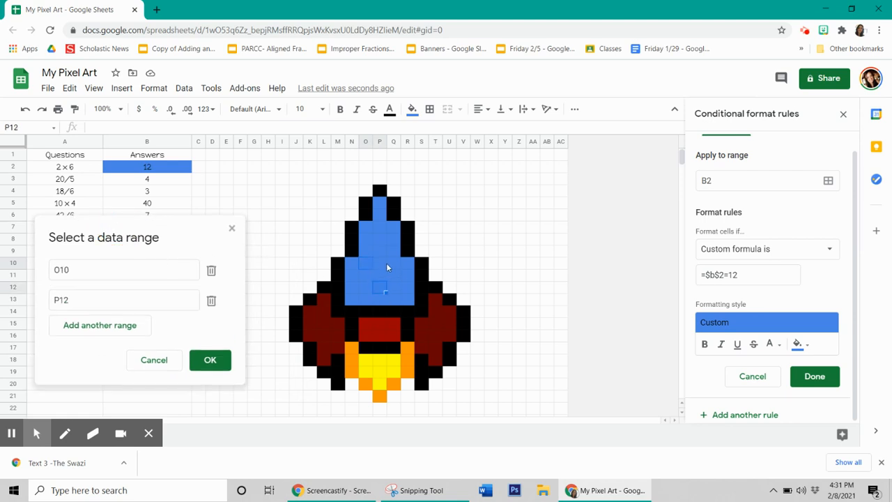
left_click(384, 253, "ctrl")
left_click(381, 204, "ctrl")
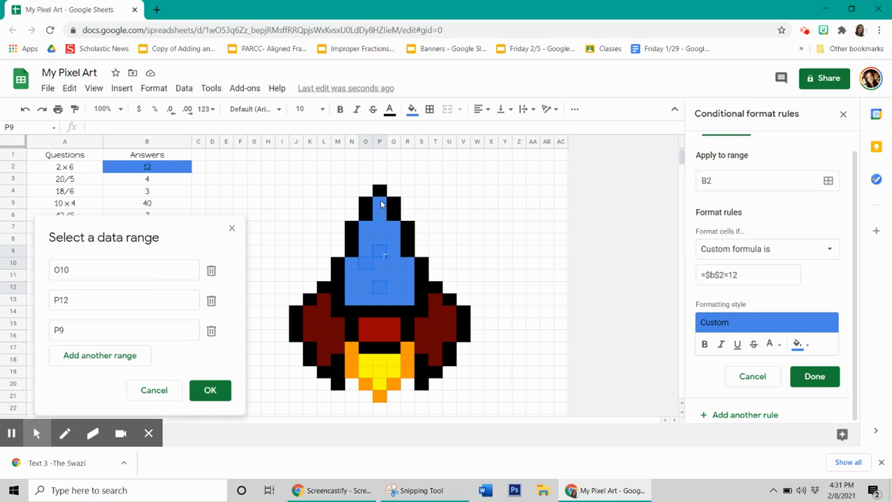
left_click(410, 267, "ctrl")
left_click(405, 289, "ctrl")
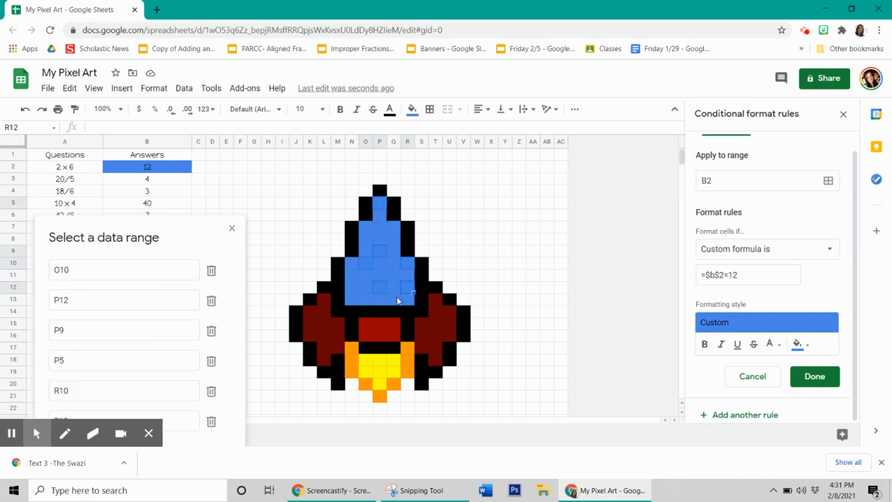
left_click(352, 299, "ctrl")
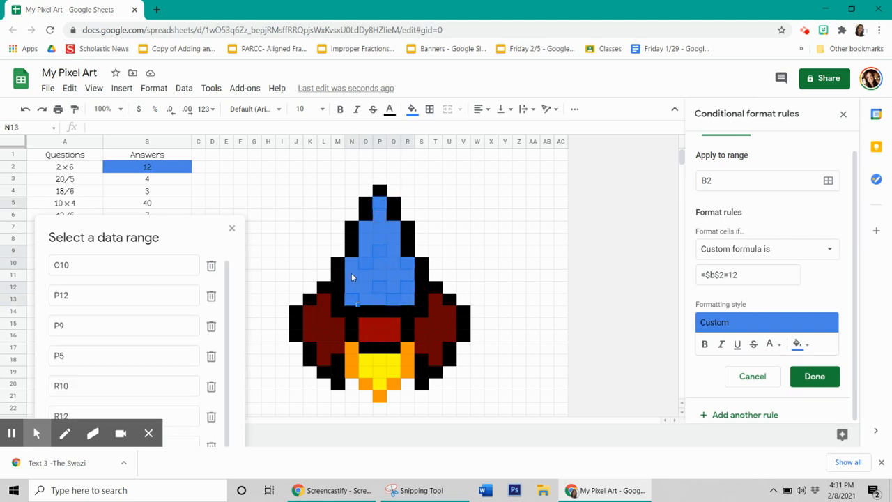
Add cells N11, O8, P7, Q8, Q11, O10:P10 and O12:P12 to the range of the blue =$b$2=12 rule and save it
left_click(351, 273, "ctrl")
left_click(370, 239, "ctrl")
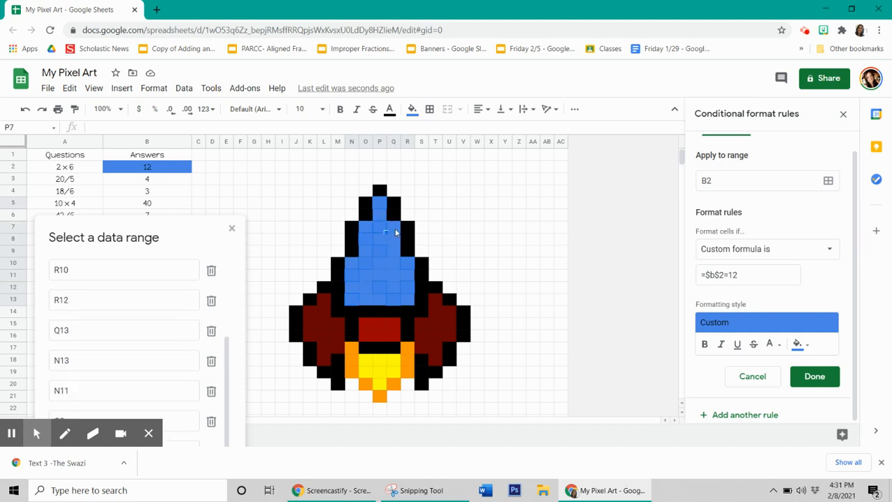
left_click(394, 237, "ctrl")
left_click(391, 276, "ctrl")
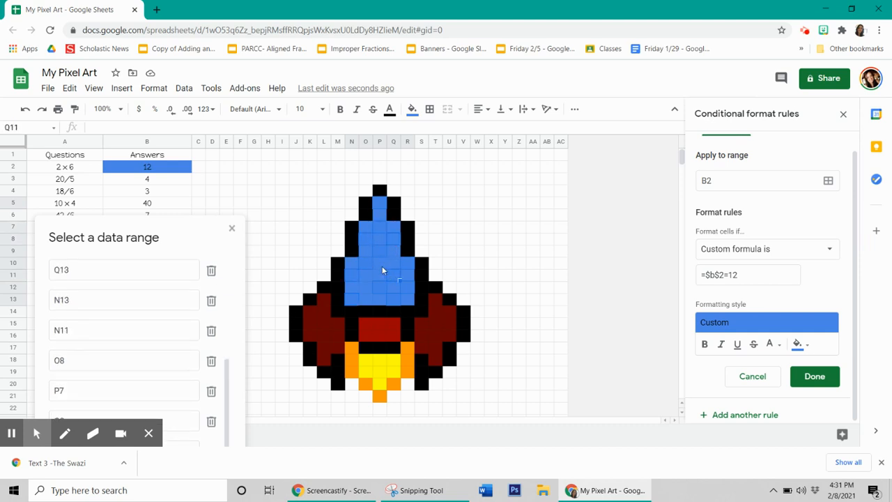
left_click_drag(374, 268, 379, 273)
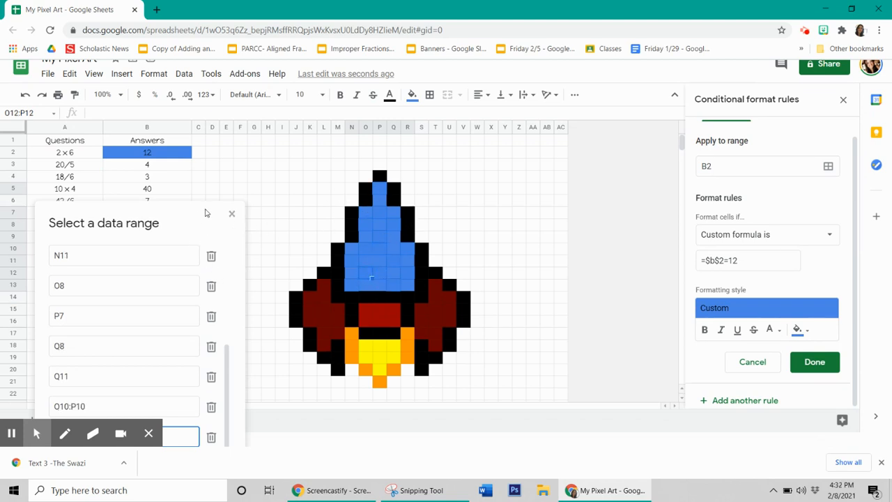
left_click_drag(208, 211, 540, 203)
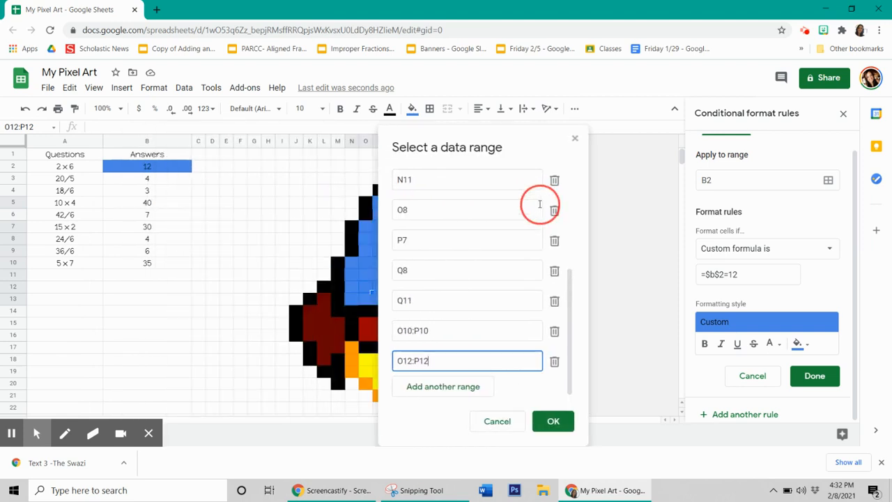
left_click(553, 421)
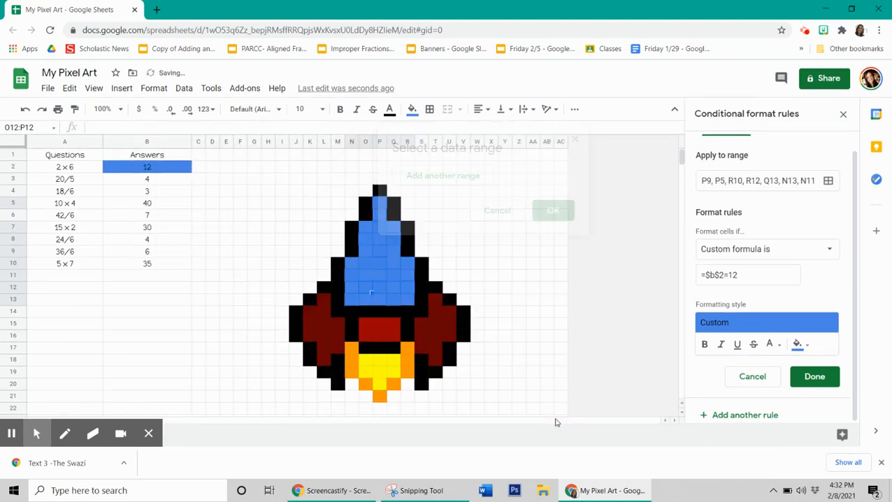
left_click(820, 377)
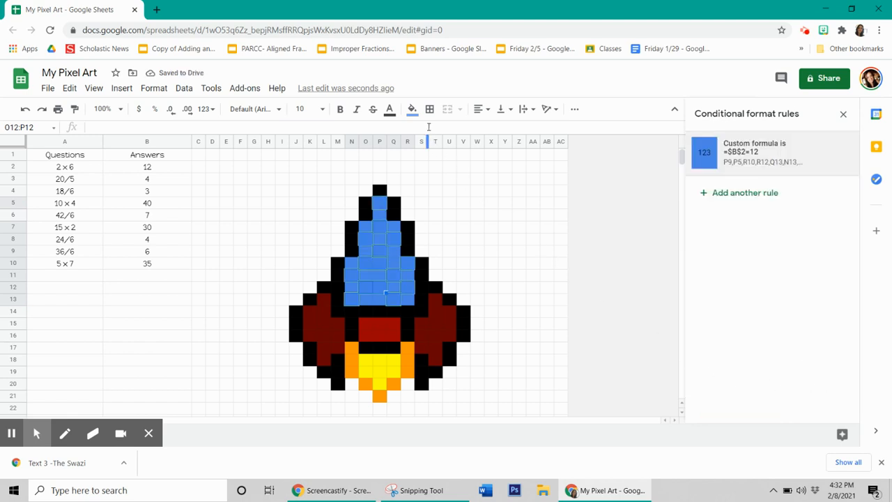
Reset the manual fill color of the selected blue rocket cells and deselect them
left_click(413, 110)
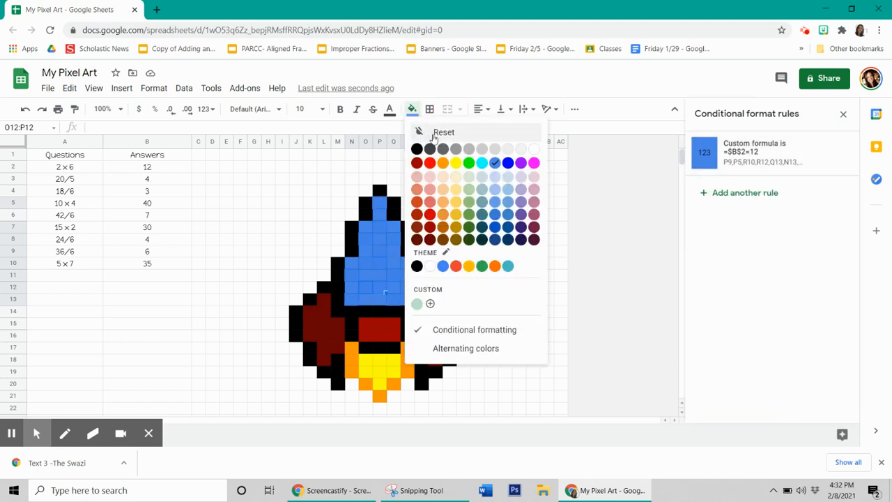
left_click(433, 136)
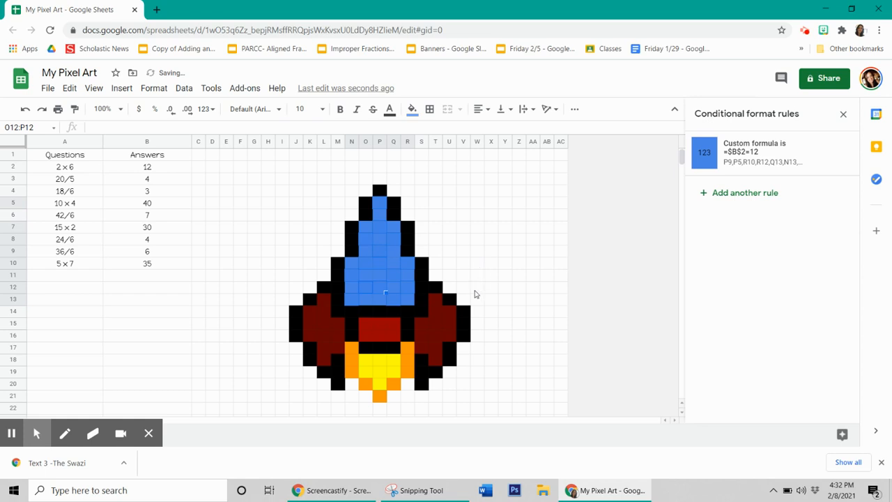
left_click(170, 264)
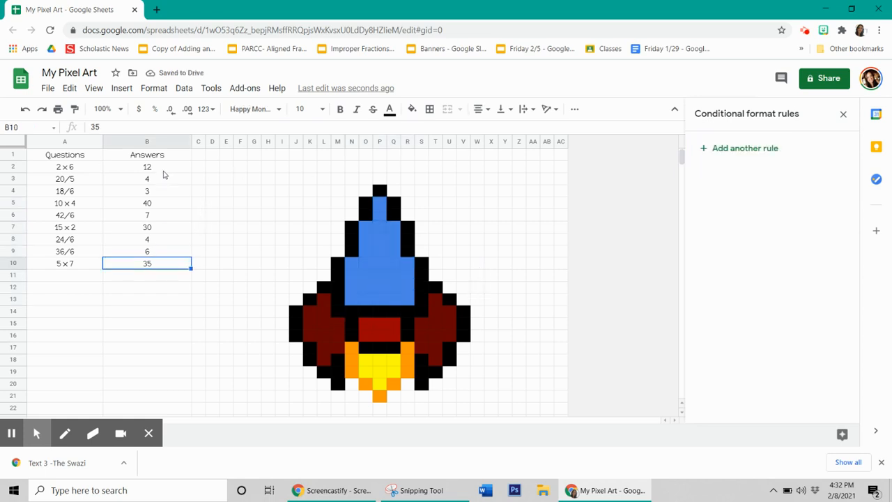
Test the blue rule twice by clearing the answer in cell B2 and re-entering 12
left_click(165, 170)
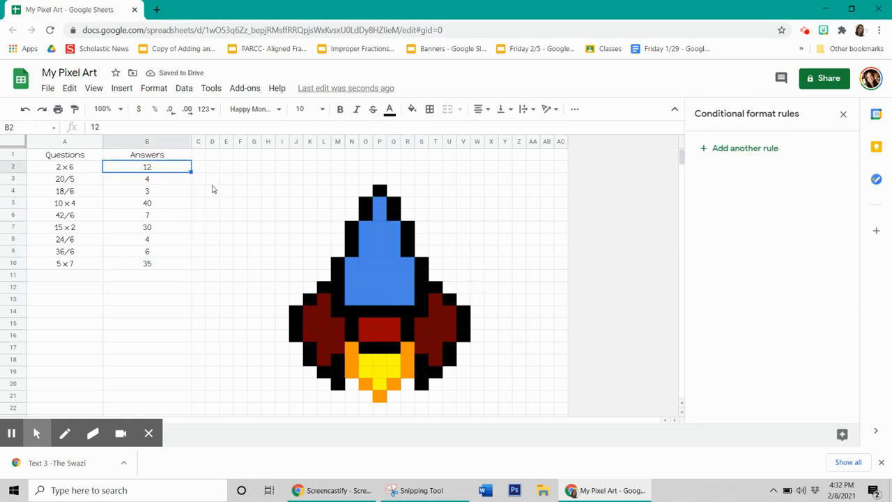
key("Delete")
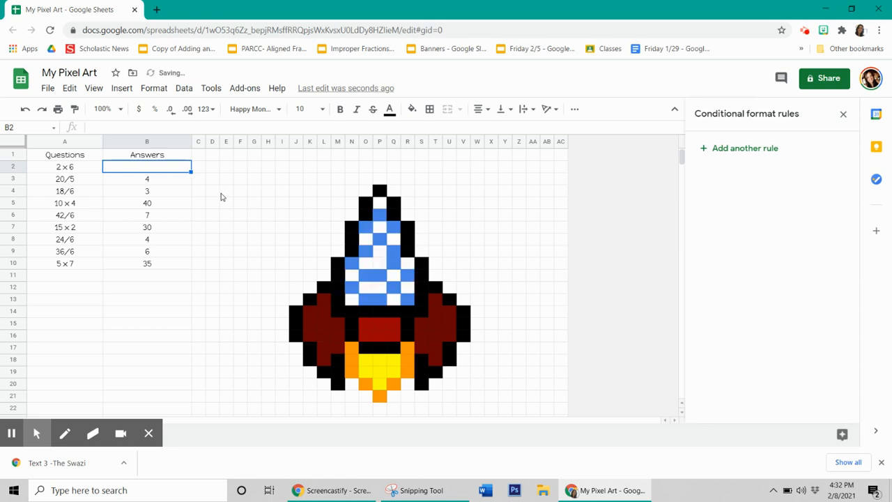
type("12")
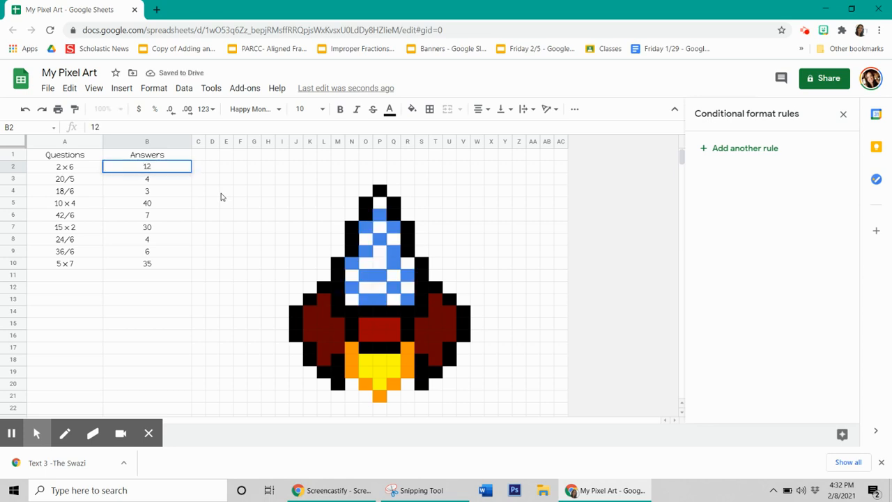
key("Return")
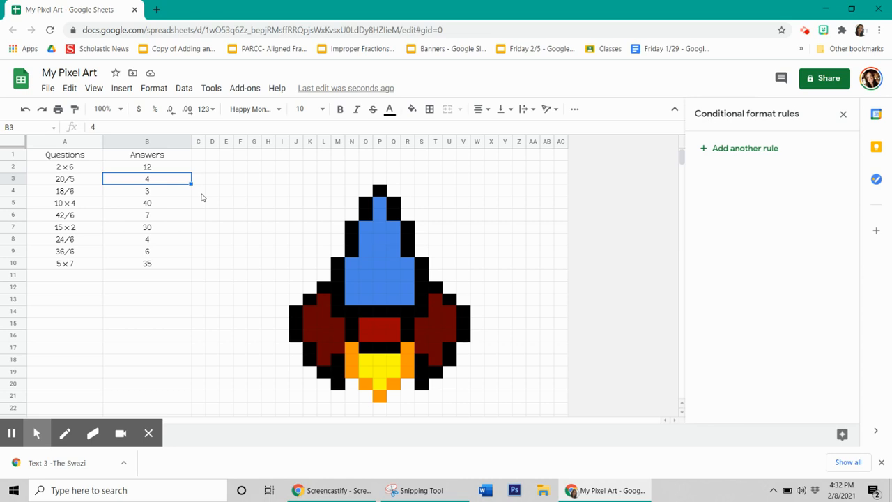
key("Up")
key("Delete")
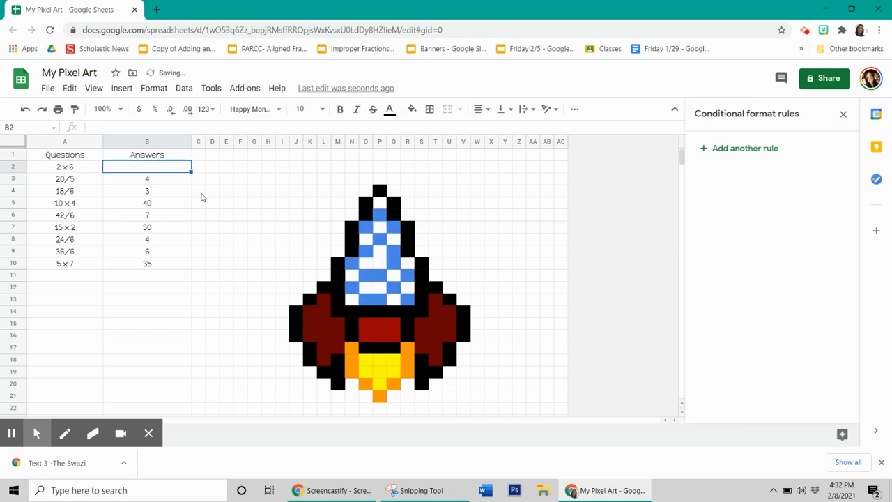
type("12")
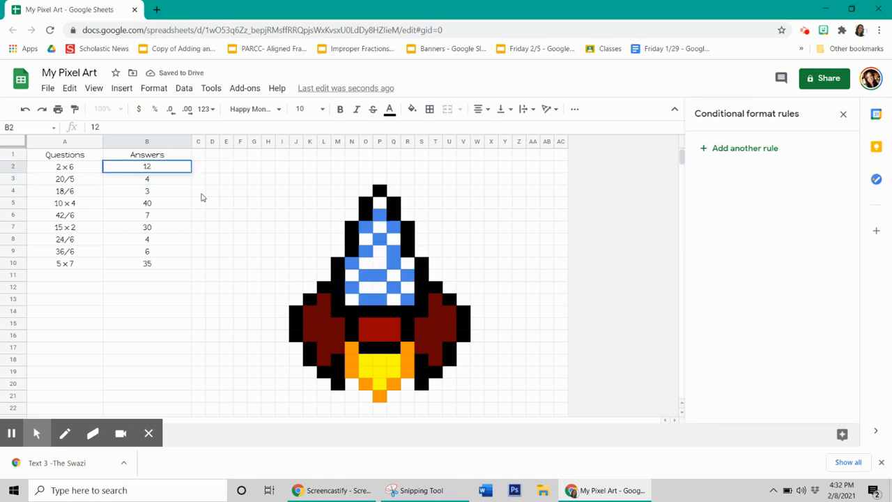
key("Return")
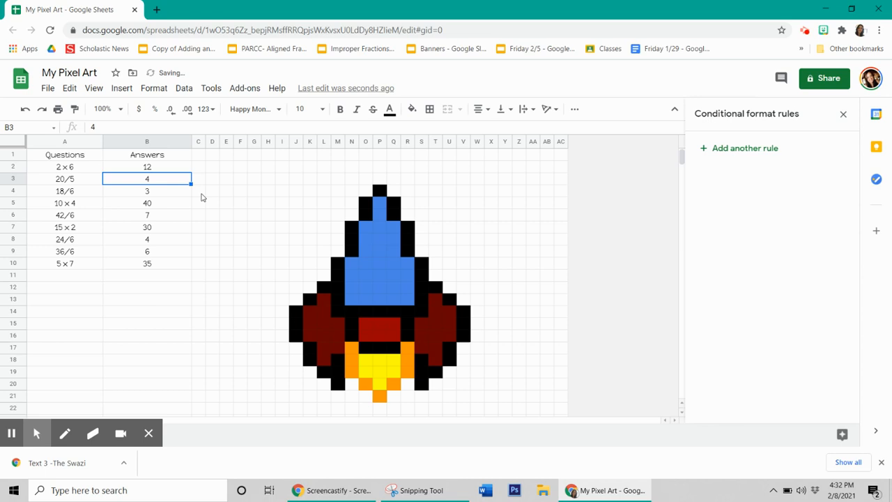
Clear the answer in cell B2 for the 2 × 6 question
key("Up")
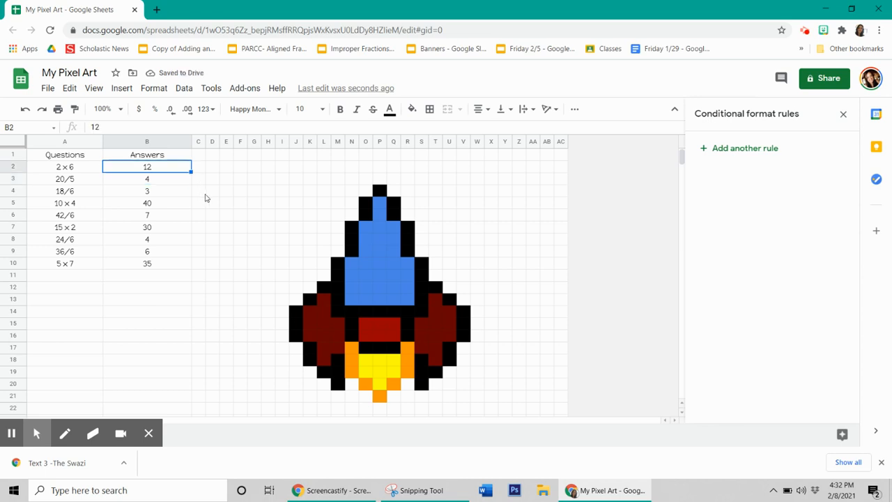
key("Delete")
Start a conditional formatting rule for cell B3 with the custom formula =$b$3=4
left_click(182, 179)
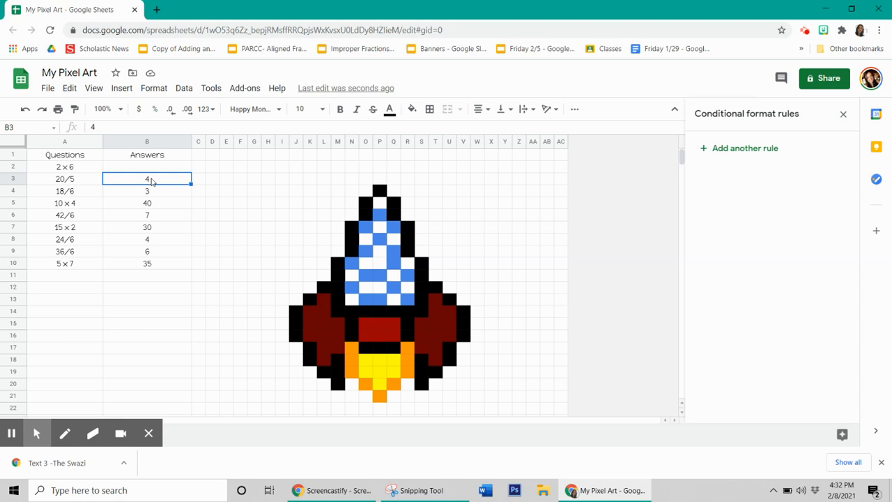
left_click(153, 88)
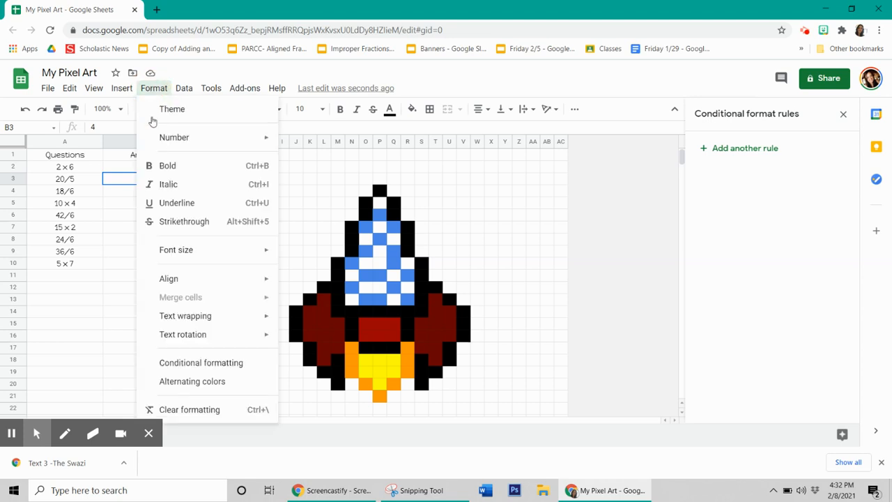
left_click(216, 364)
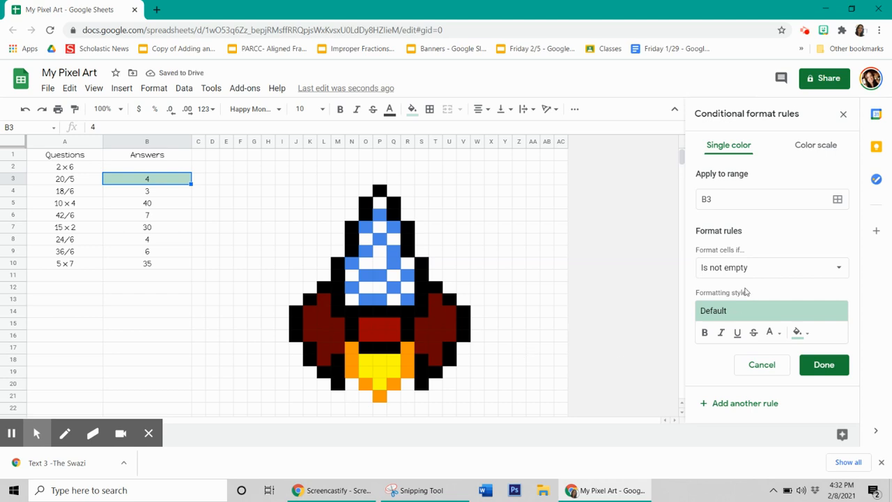
left_click(758, 272)
left_click_drag(810, 303, 810, 411)
left_click(752, 423)
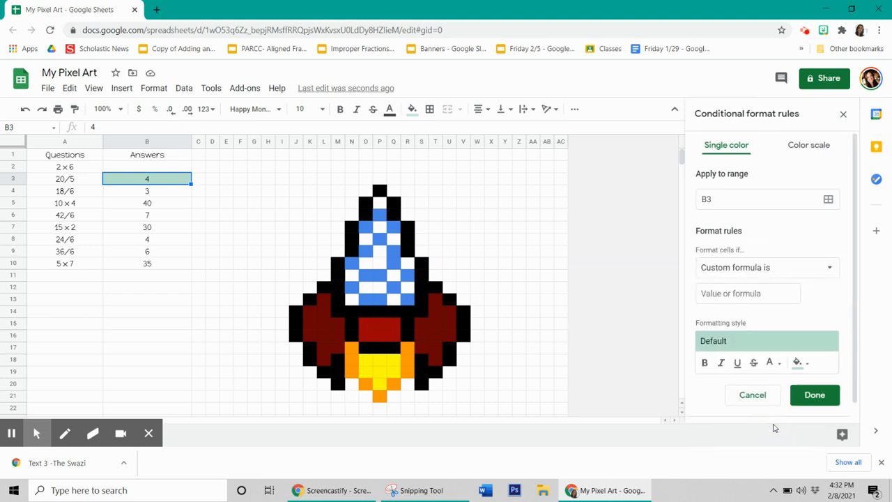
left_click(739, 296)
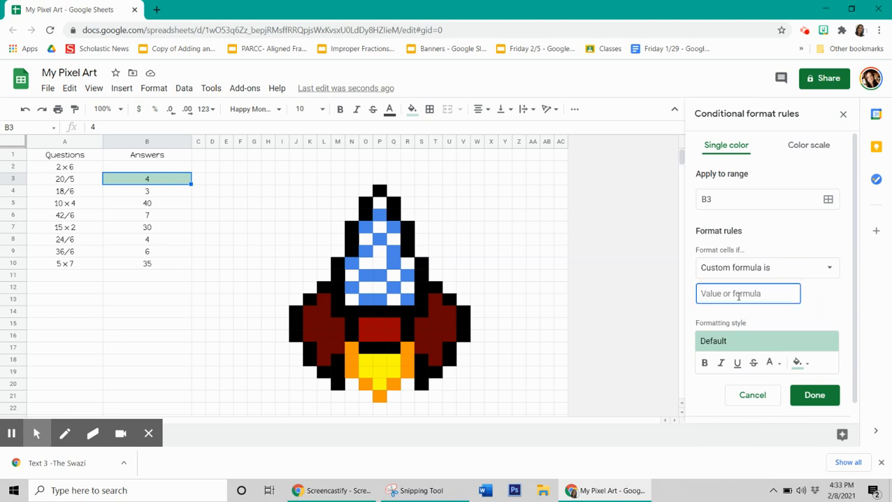
type("=$b$3=4")
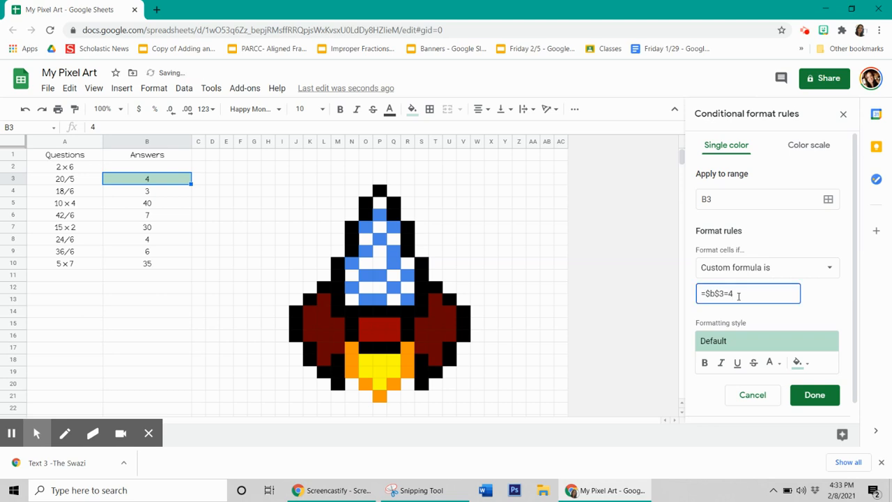
Set the B3 rule's formatting style to a dark red fill matching the rocket's wings, with white text
left_click(806, 364)
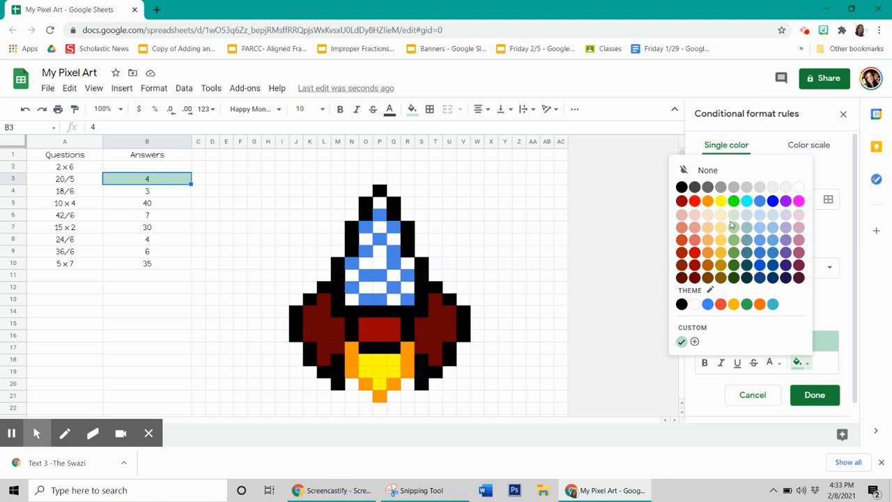
left_click(695, 278)
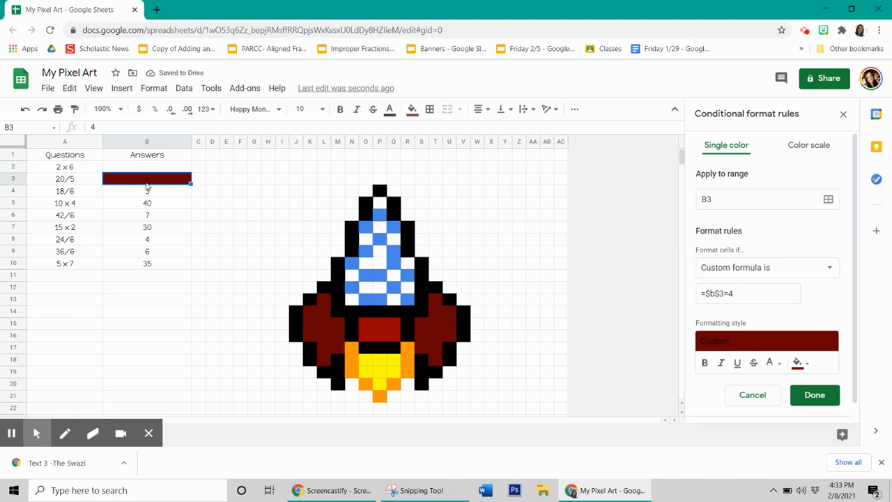
left_click(775, 364)
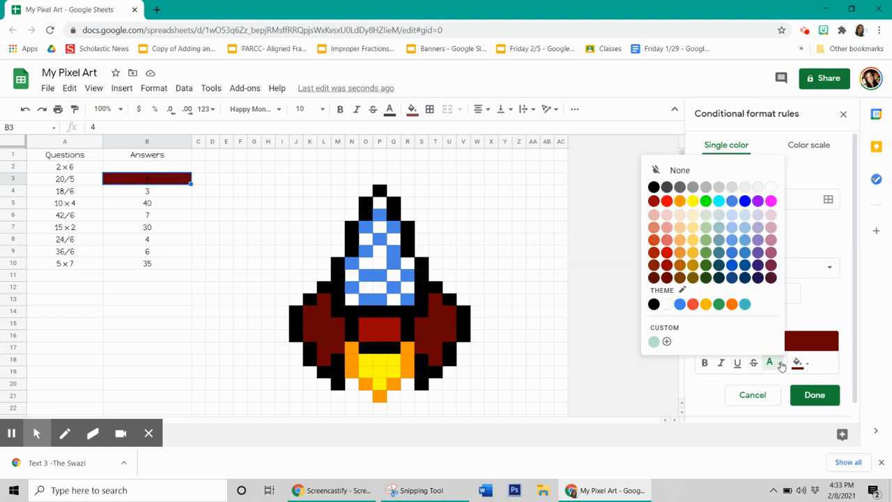
left_click(772, 186)
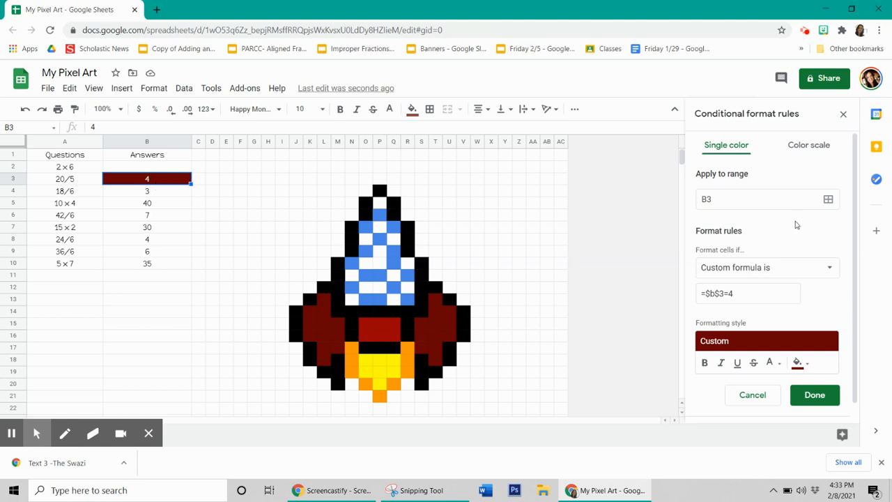
Add the left wing cells L13, L15, M16, L17, K16 and K14 to the B3 rule's data range
left_click(828, 200)
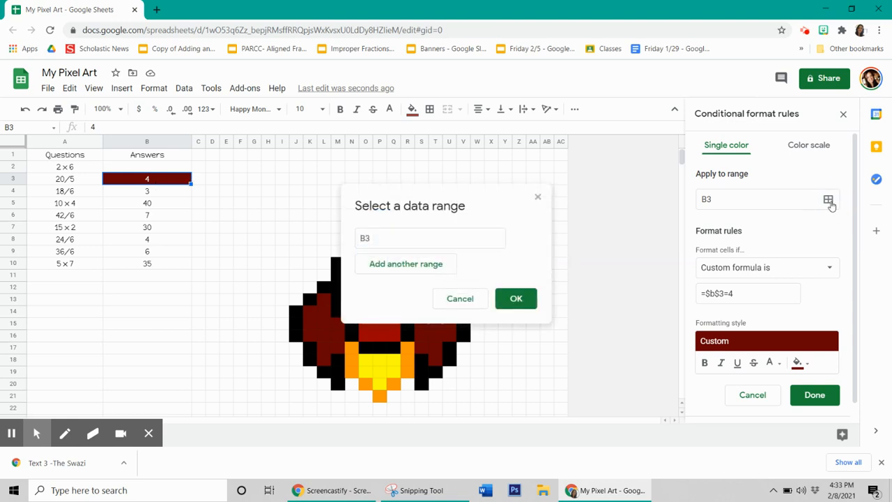
left_click_drag(470, 204, 135, 236)
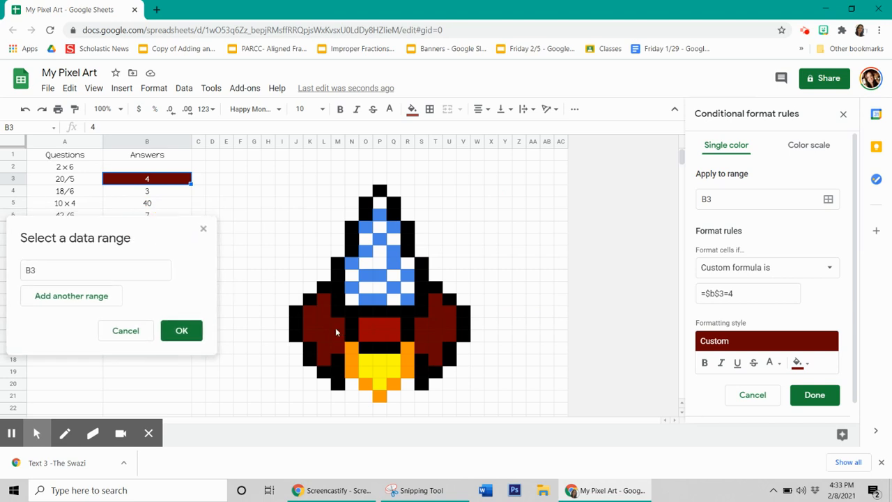
left_click(322, 301, "ctrl")
left_click(323, 322, "ctrl")
left_click(341, 337, "ctrl")
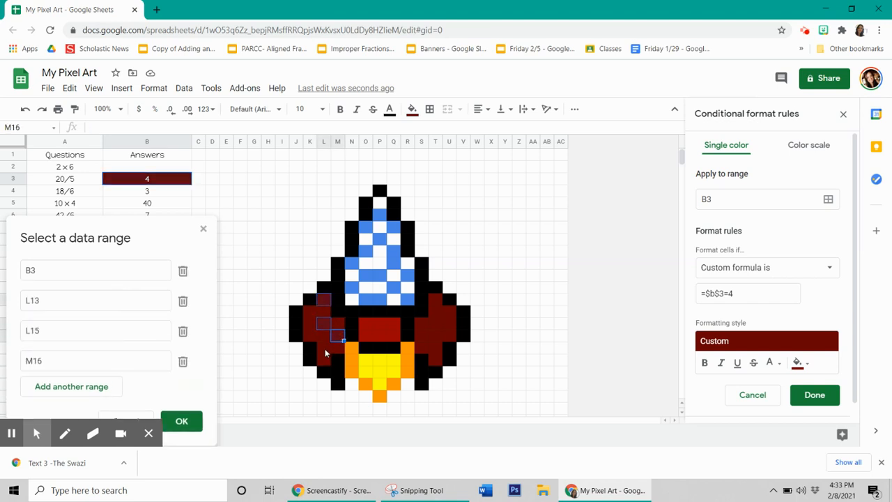
left_click(325, 347, "ctrl")
left_click(309, 334, "ctrl")
left_click(311, 316, "ctrl")
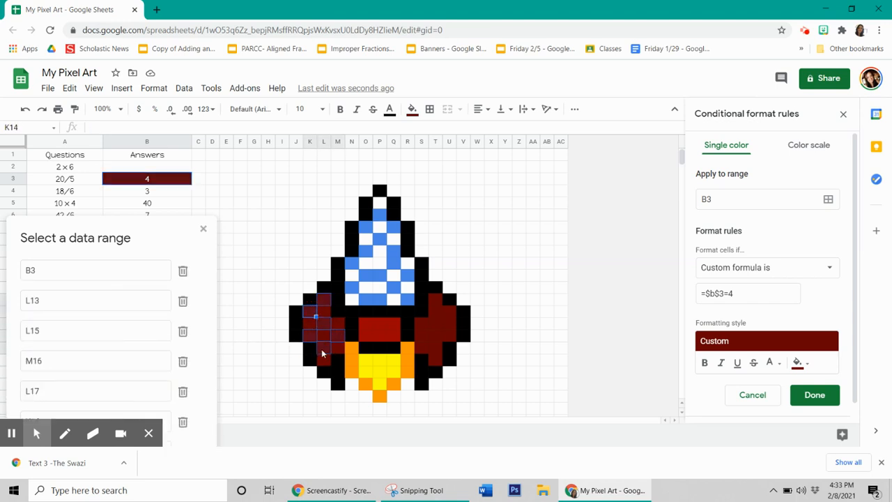
Add the right wing cells S15, S17, T18, T16, U15 and T13:T14 to the B3 rule's data range and save the rule
left_click(424, 322, "ctrl")
left_click(421, 347, "ctrl")
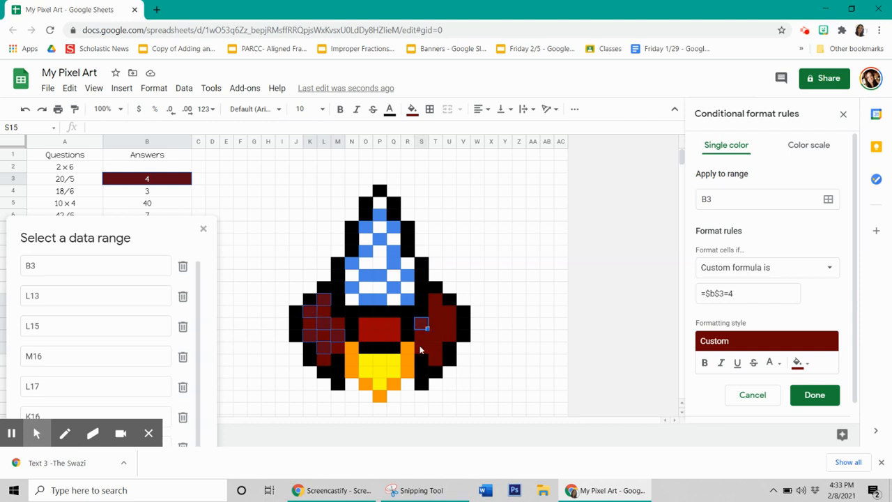
left_click(434, 333, "ctrl")
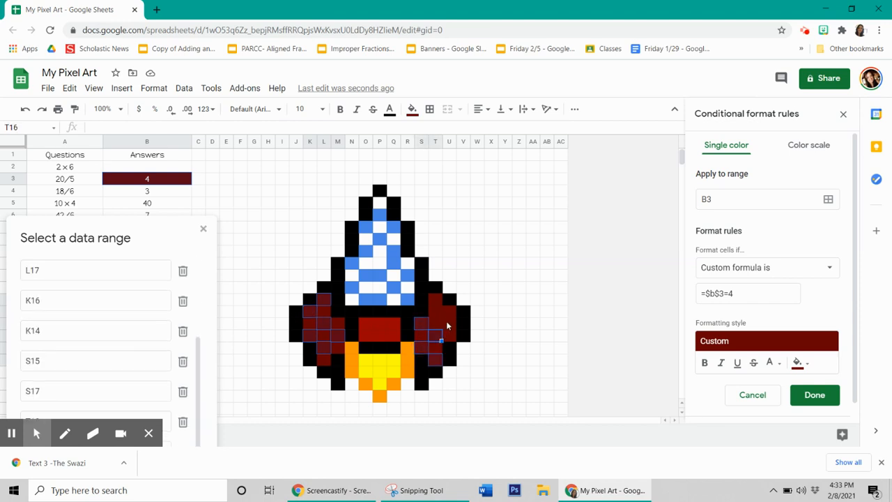
left_click(437, 309, "ctrl")
left_click(433, 301, "ctrl")
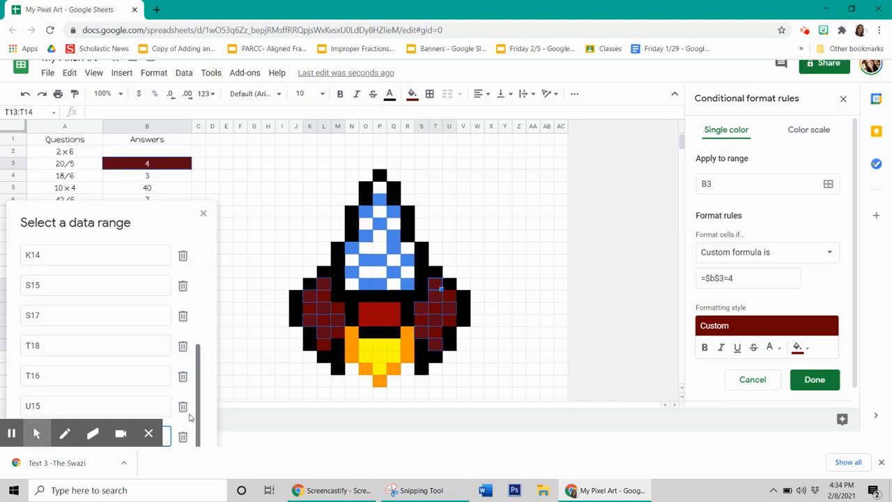
left_click_drag(170, 216, 249, 179)
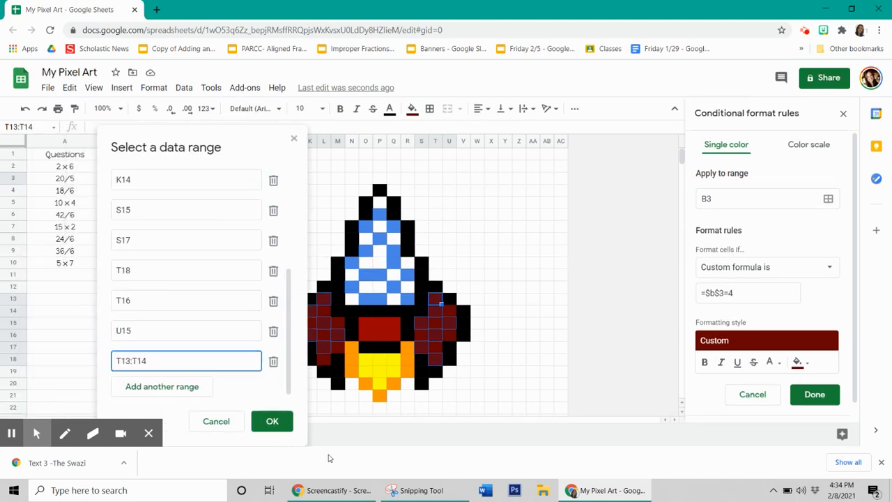
left_click(272, 423)
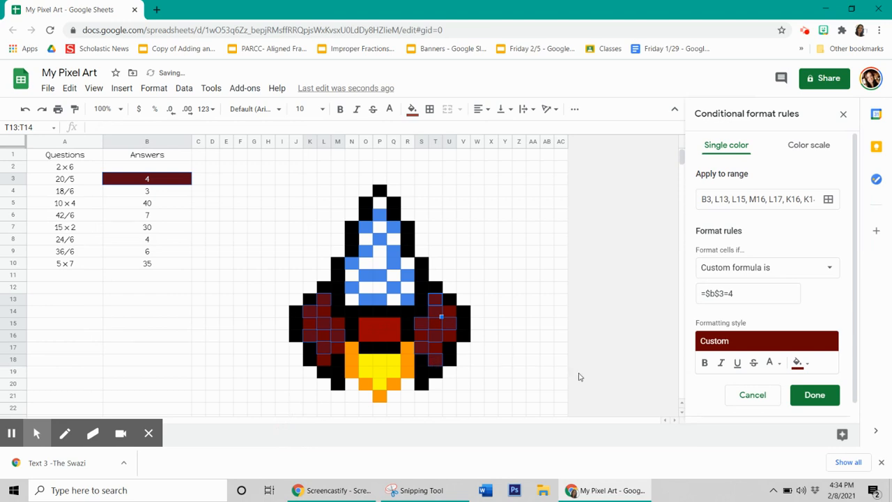
left_click(832, 401)
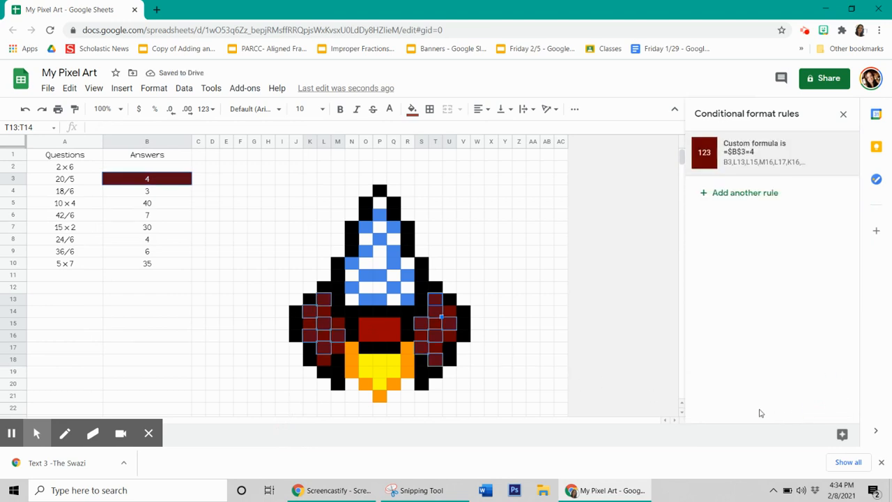
Reset the fill color of the selected wing cells so only the B3 conditional rule colors them
left_click(412, 109)
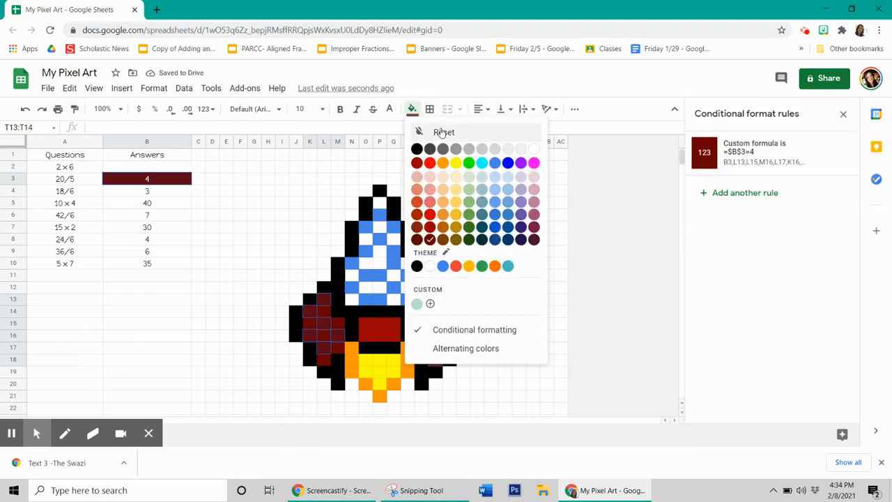
left_click(443, 132)
left_click(169, 239)
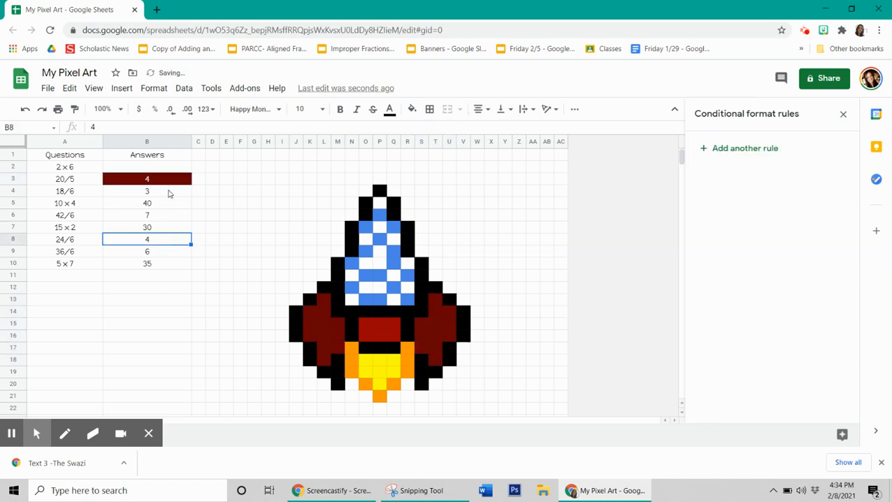
Test the coloring rules by clearing B3 and re-entering 4, and by entering 12 in B2
left_click(170, 186)
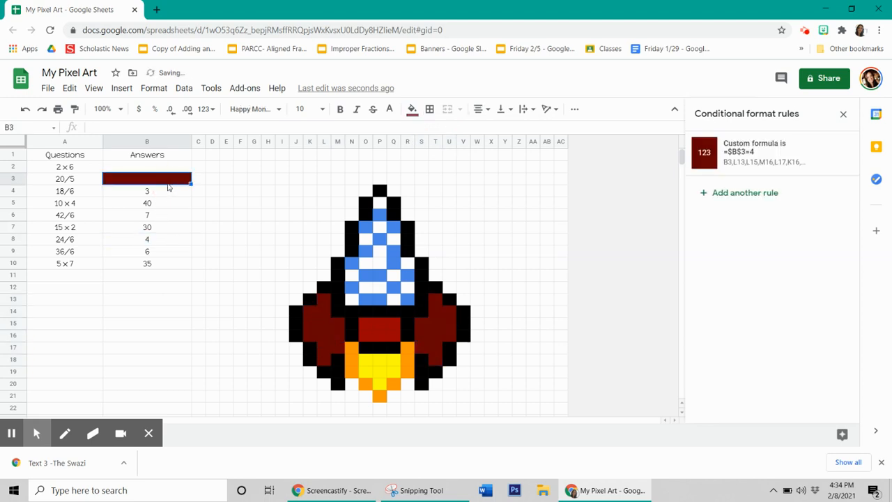
key("Delete")
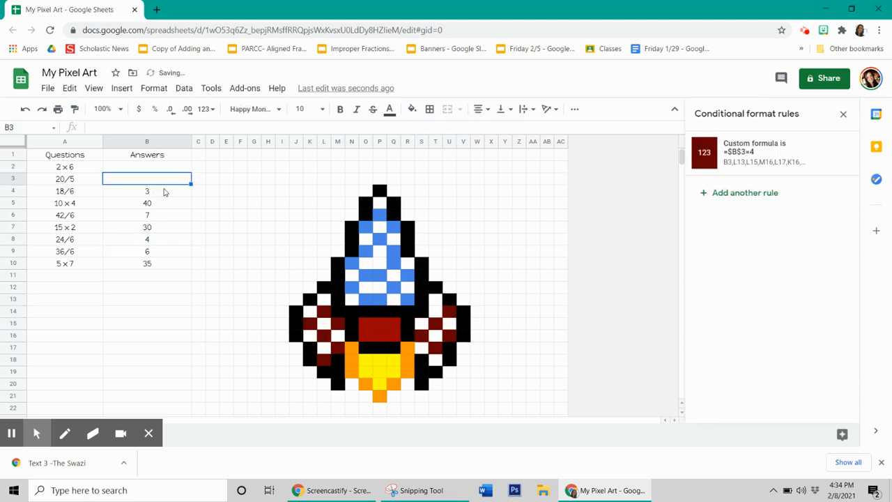
type("4")
left_click(165, 192)
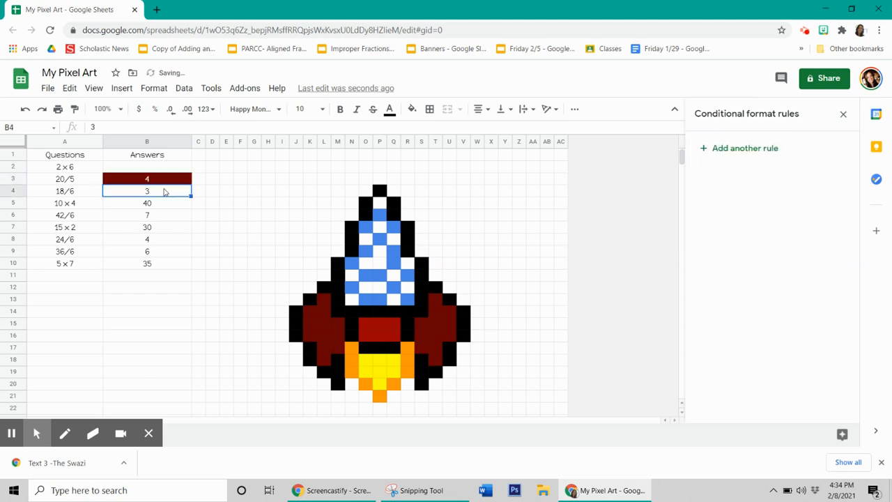
left_click(148, 166)
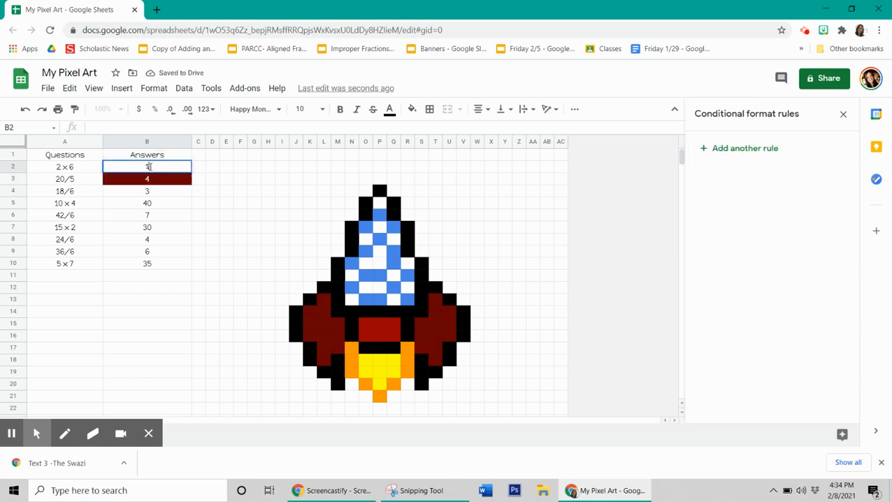
key("Return")
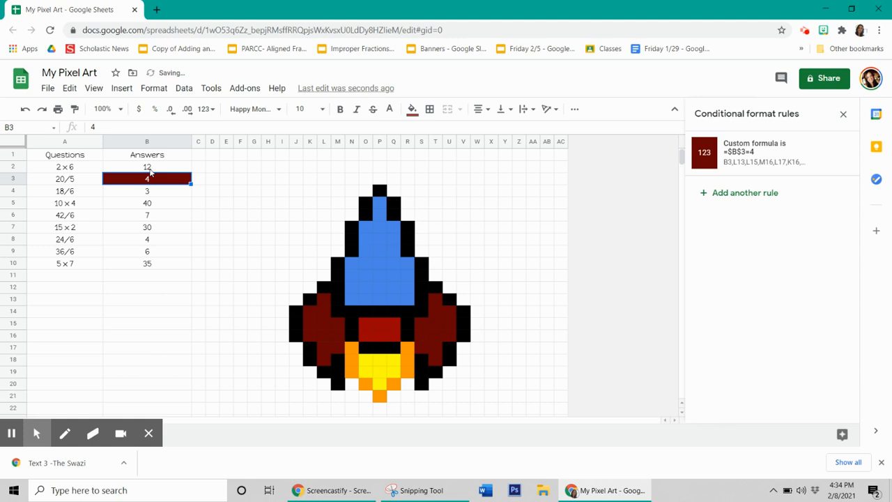
Clear the answers in cells B2 and B3
left_click(150, 170)
key("Delete")
key("Down")
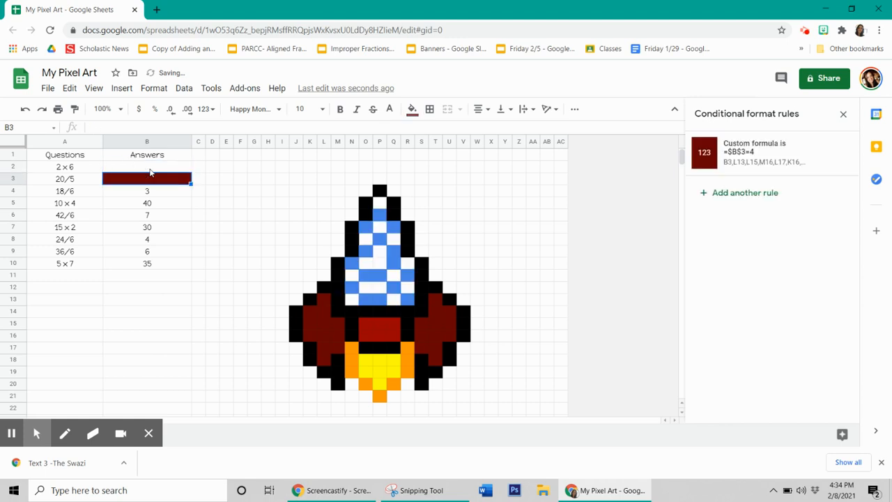
key("Delete")
key("Down")
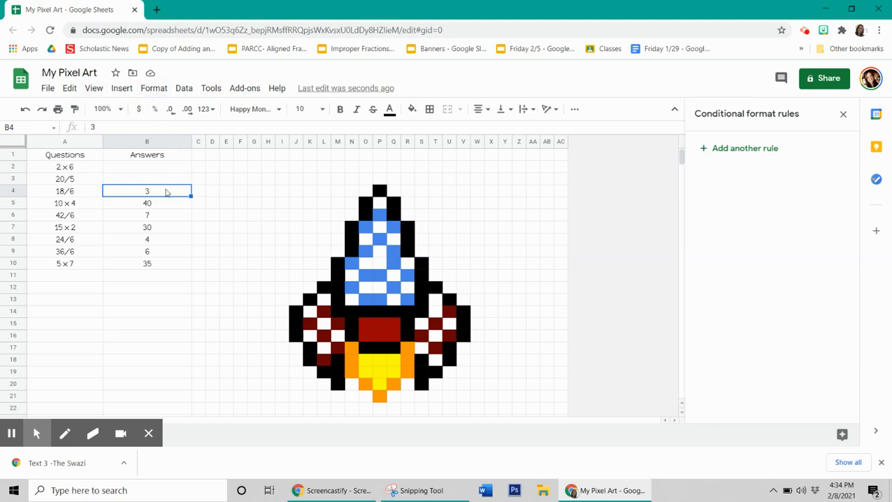
Start a conditional formatting rule for cell B4 with the custom formula =$b$4=3
left_click(166, 192)
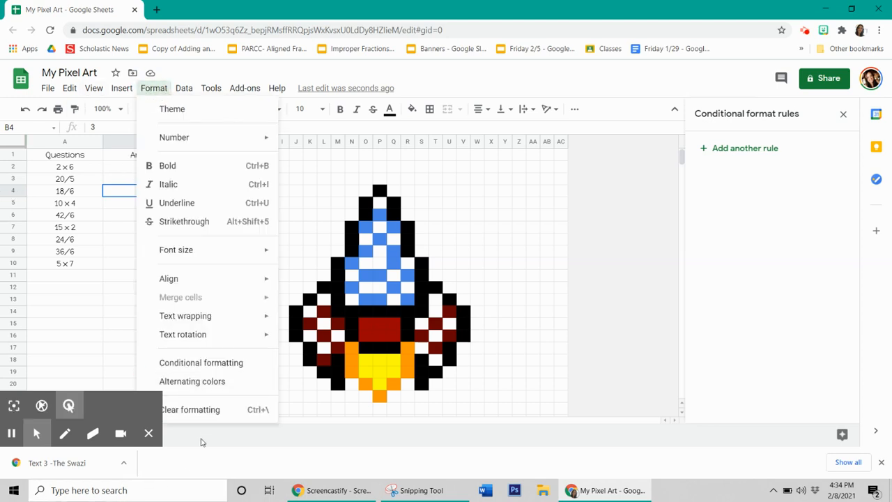
left_click(209, 363)
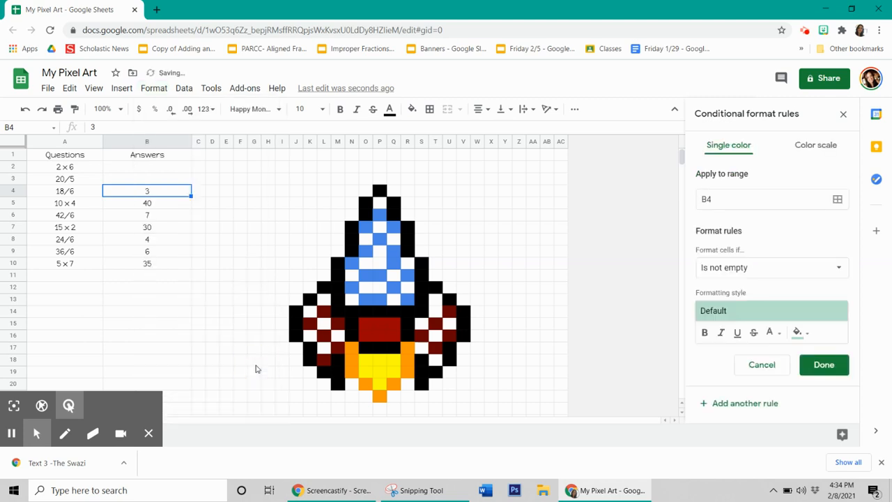
left_click(762, 274)
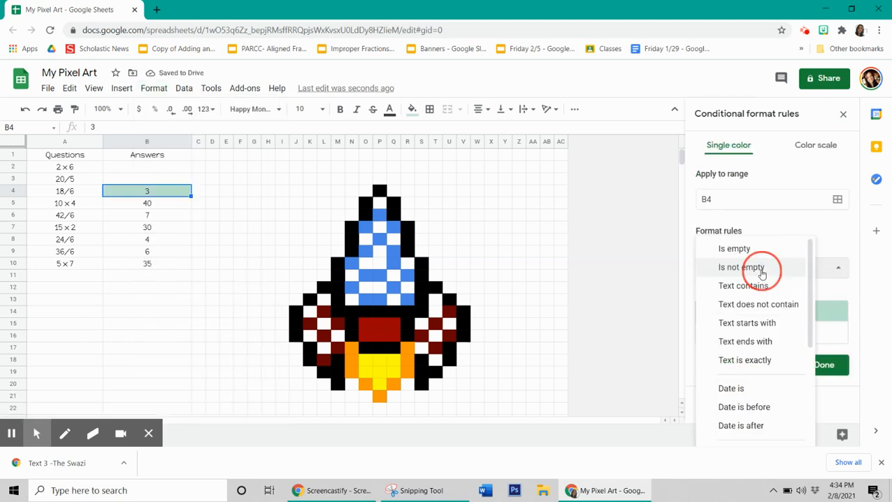
scroll(756, 304, "down", 5)
left_click(750, 425)
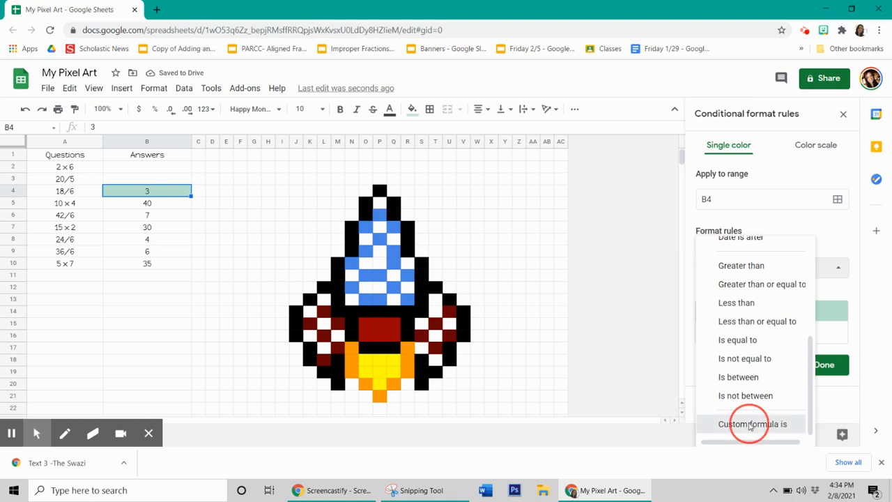
left_click(728, 293)
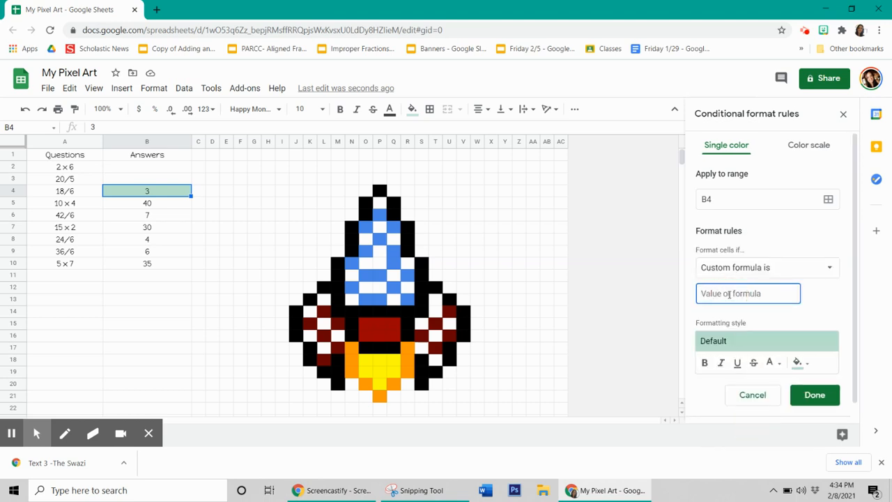
type("=$b$4")
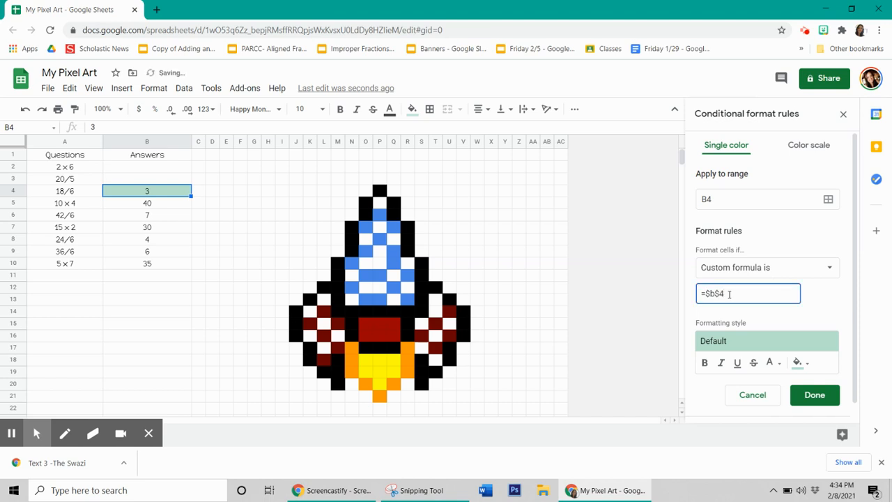
type("=3")
Set the B4 rule's formatting style to a black fill with white text
left_click(807, 370)
left_click(772, 363)
left_click(652, 190)
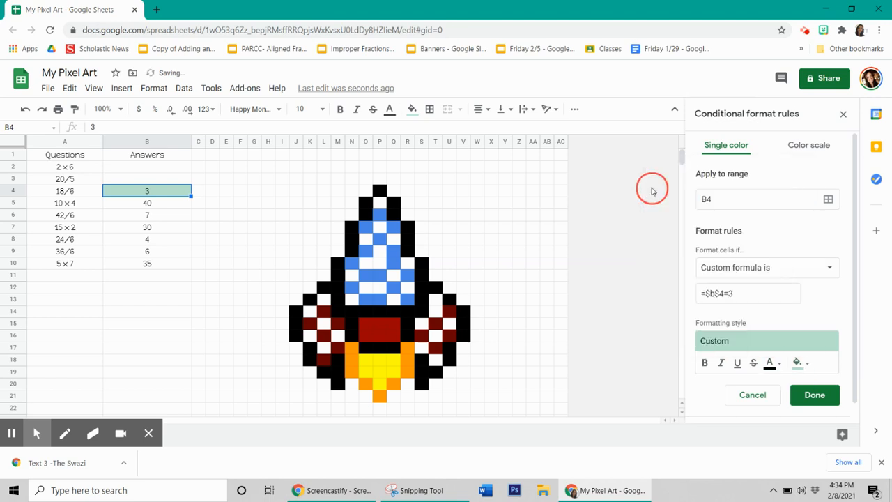
left_click(776, 366)
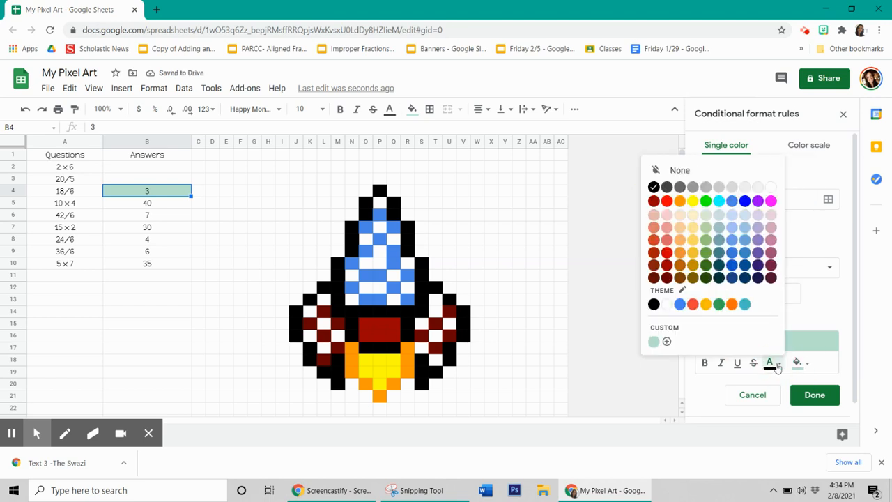
left_click(769, 188)
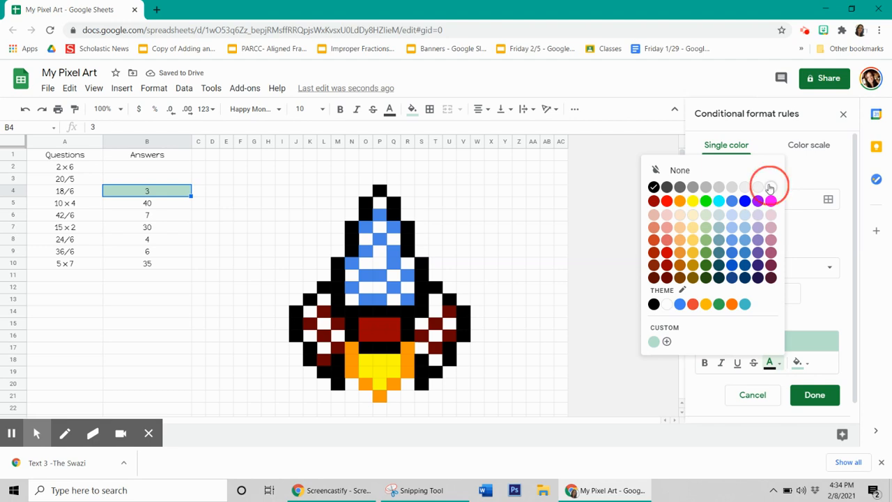
left_click(807, 368)
left_click(682, 190)
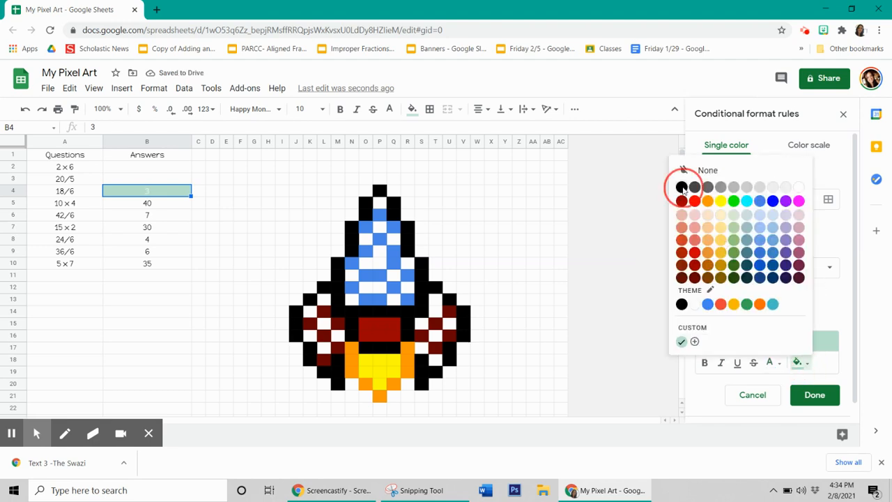
Add the rocket outline cells N7, N9, O5, P4, Q6, R8, S11, S13 and R14 to the B4 rule's data range
left_click(828, 199)
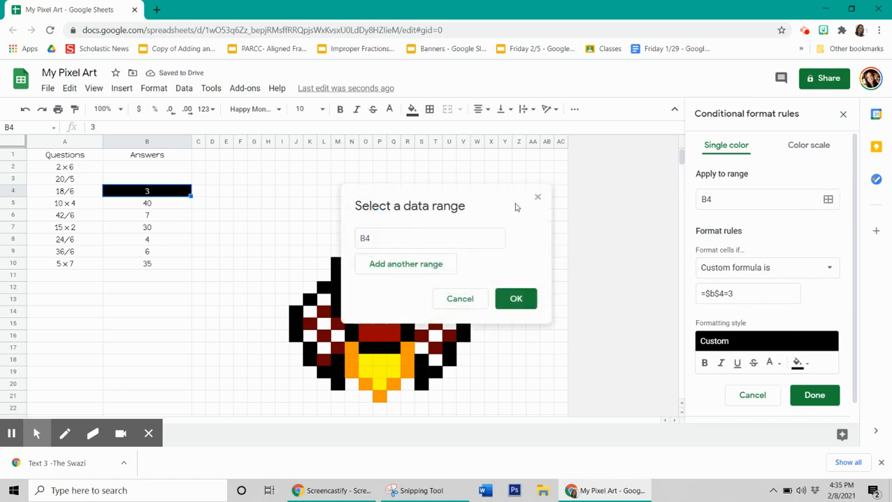
left_click_drag(499, 210, 185, 225)
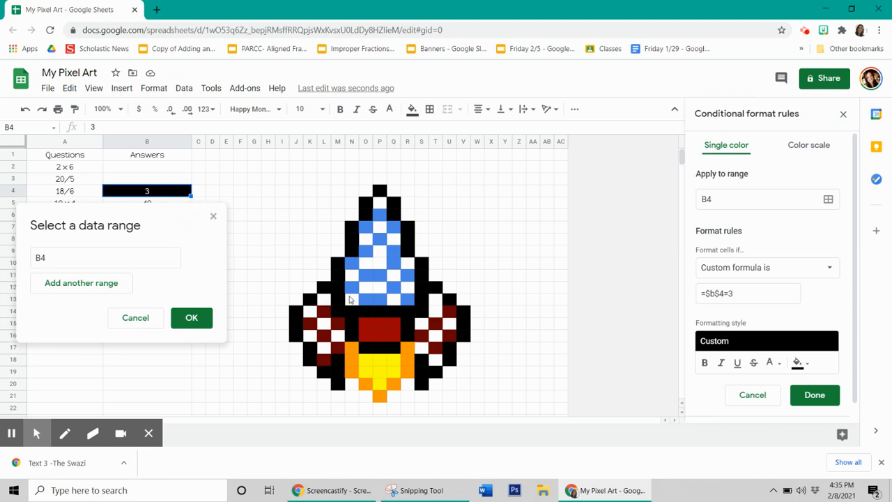
left_click(351, 226, "ctrl")
left_click(352, 250, "ctrl")
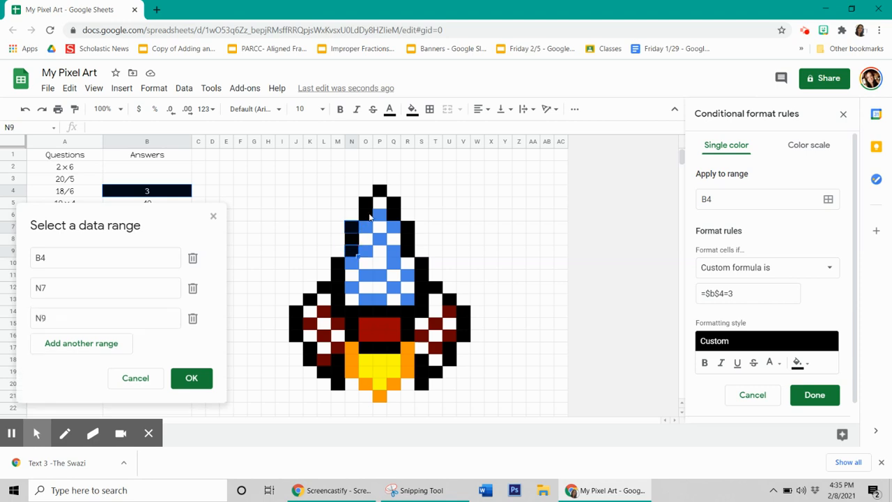
left_click(365, 203, "ctrl")
left_click(379, 191, "ctrl")
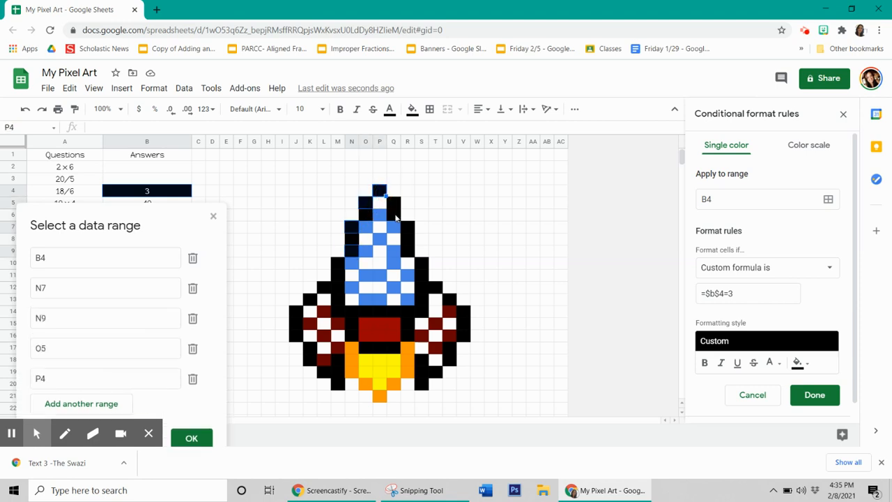
left_click(393, 215, "ctrl")
left_click(409, 239, "ctrl")
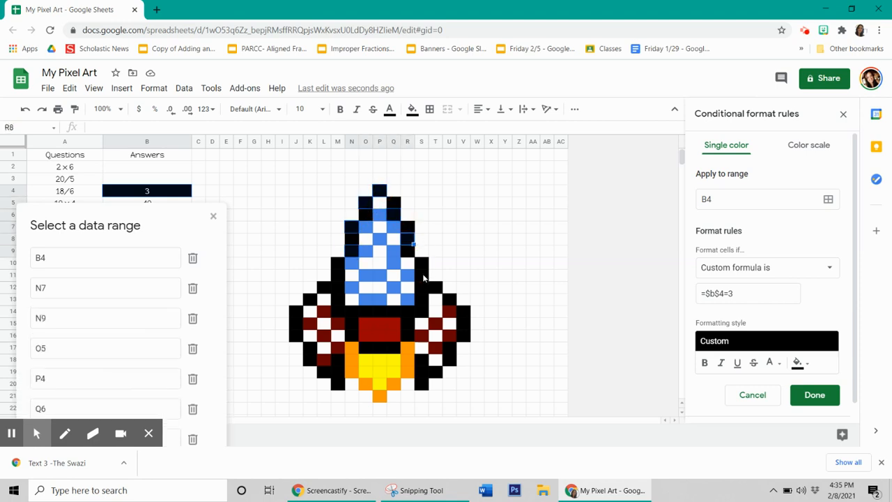
left_click(421, 277, "ctrl")
left_click(404, 312, "ctrl")
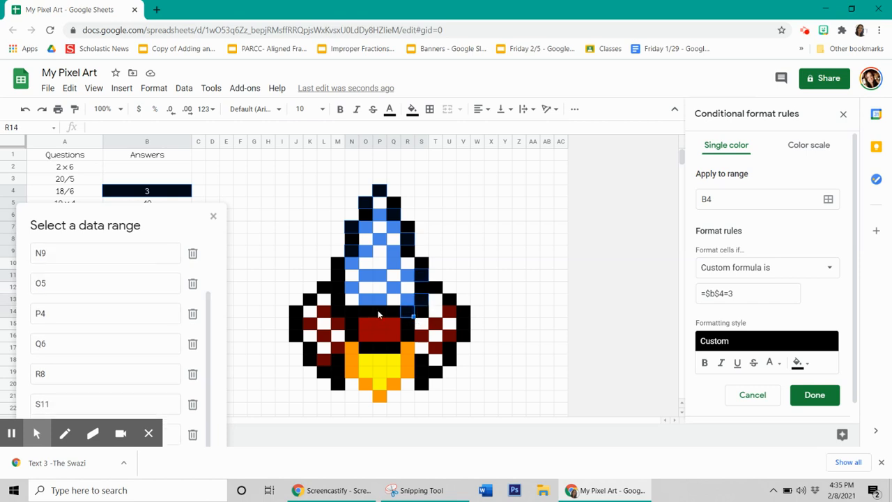
Add the outline cells P14, N14, M13, M11, L12, K13, J14, J16, K17 and L19 to the B4 rule's data range
left_click(379, 315, "ctrl")
left_click(337, 288, "ctrl")
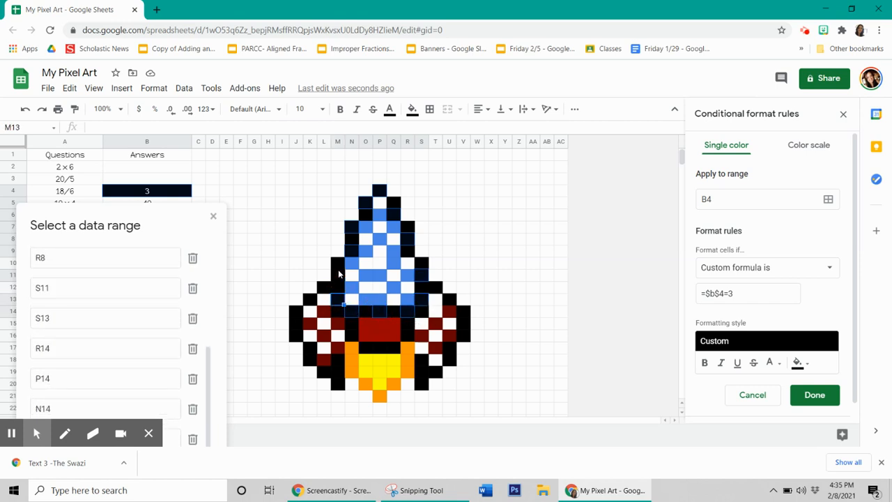
left_click(324, 288, "ctrl")
left_click(309, 299, "ctrl")
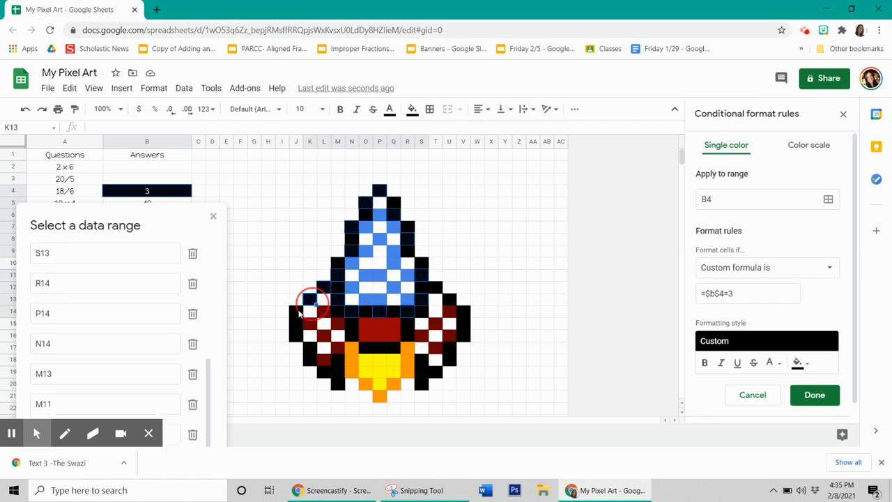
left_click(296, 311, "ctrl")
left_click(295, 337, "ctrl")
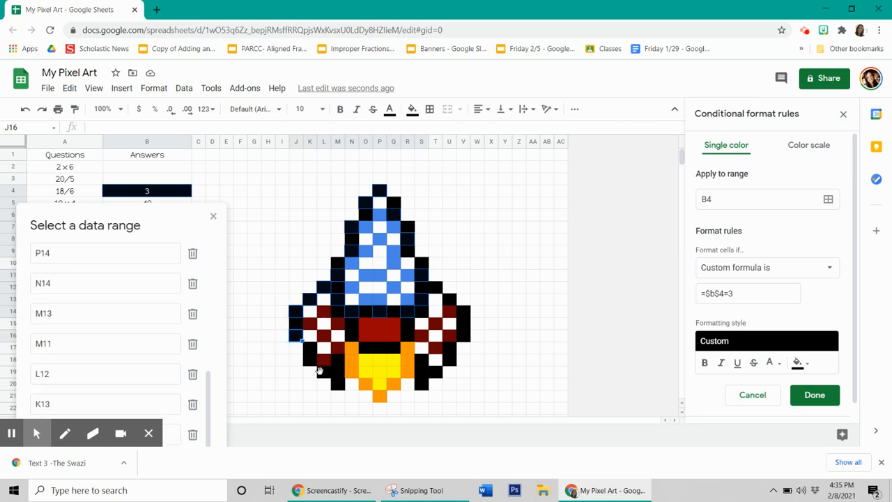
left_click(309, 350, "ctrl")
left_click(323, 373, "ctrl")
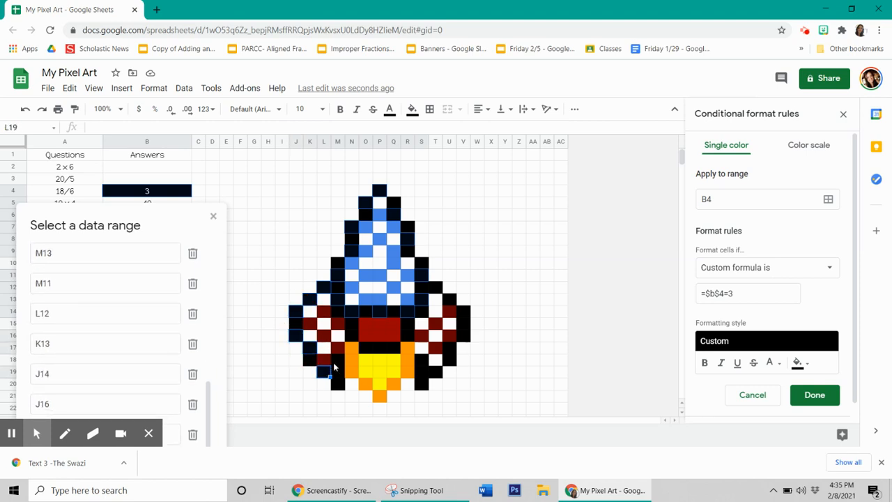
Add M18, S18, S20, T19, U17, V16, V14, U13, T12, Q17, O17, N16 and R14:R15 to the B4 rule's data range
left_click(421, 361, "ctrl")
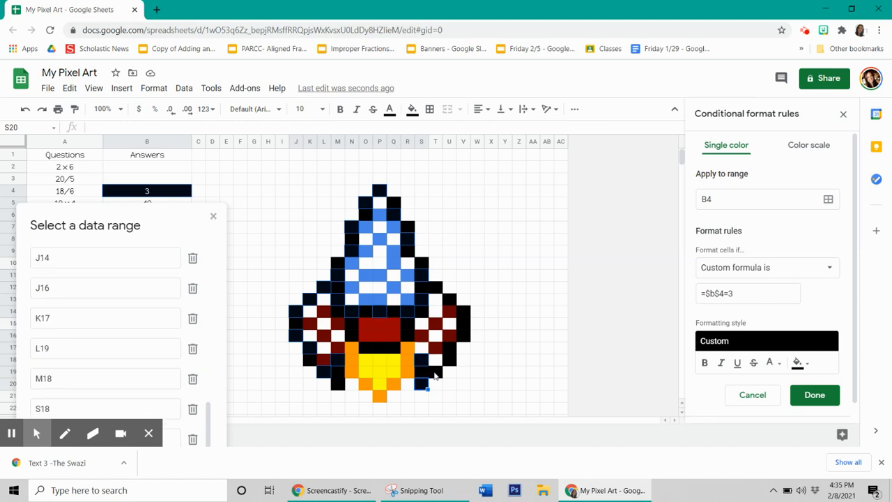
left_click(435, 374, "ctrl")
left_click(463, 335, "ctrl")
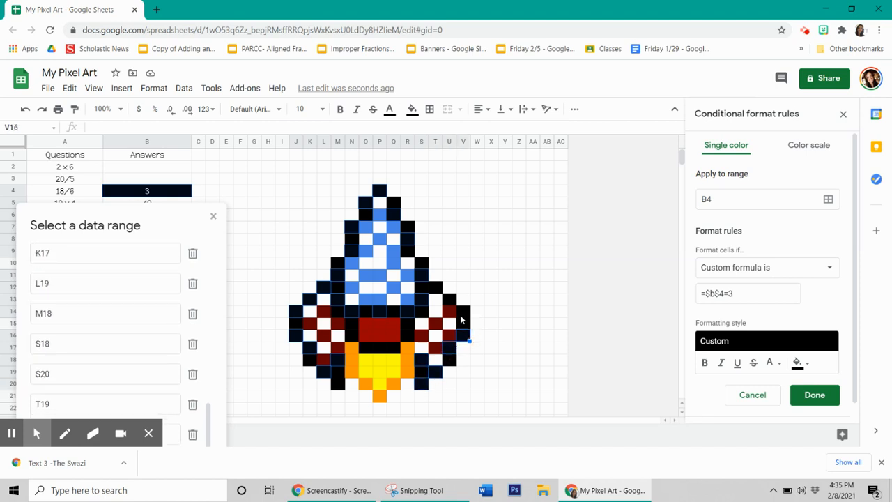
left_click(461, 313, "ctrl")
left_click(446, 299, "ctrl")
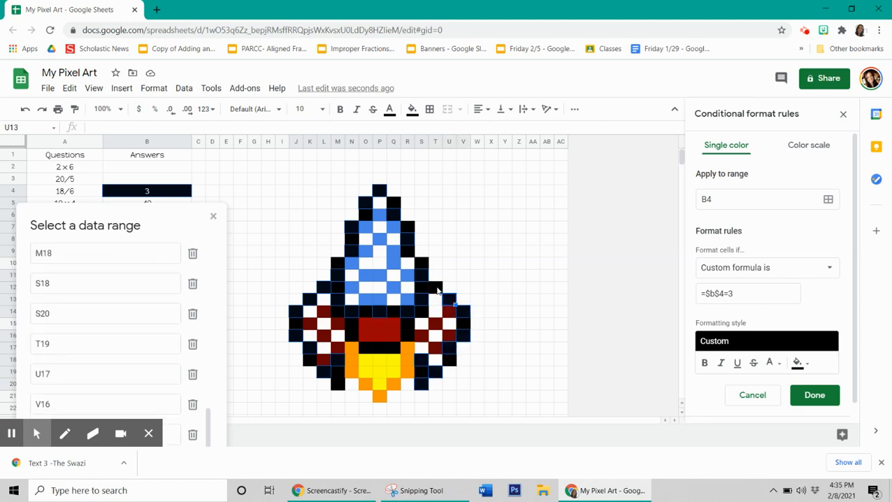
left_click(434, 288, "ctrl")
left_click(395, 347, "ctrl")
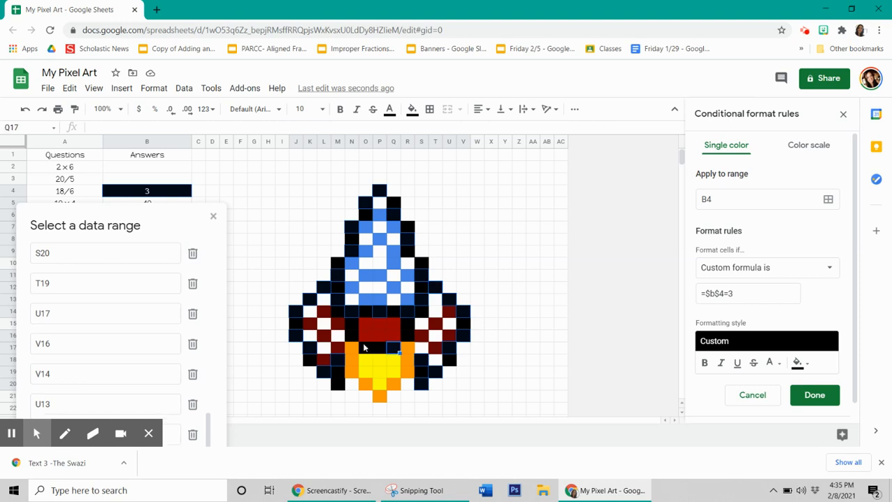
left_click(352, 335, "ctrl")
left_click_drag(405, 326, 407, 312)
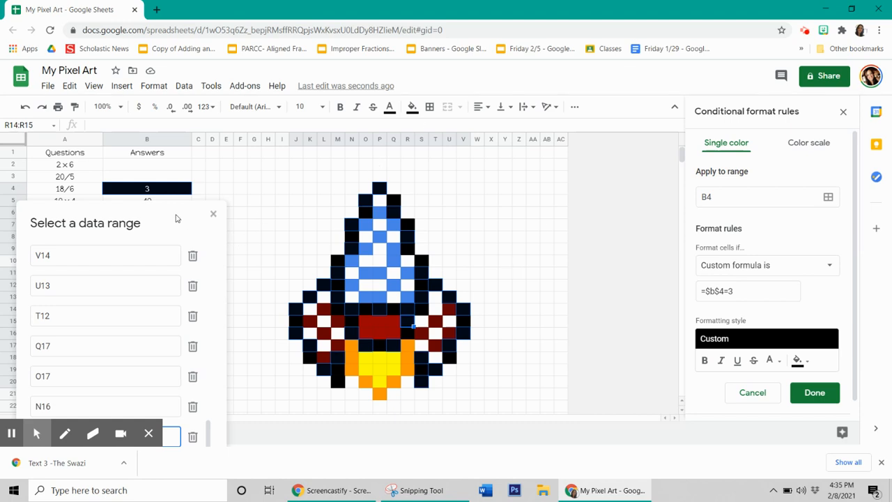
Apply the extended data range to the B4 rule and save the rule
left_click_drag(177, 218, 217, 142)
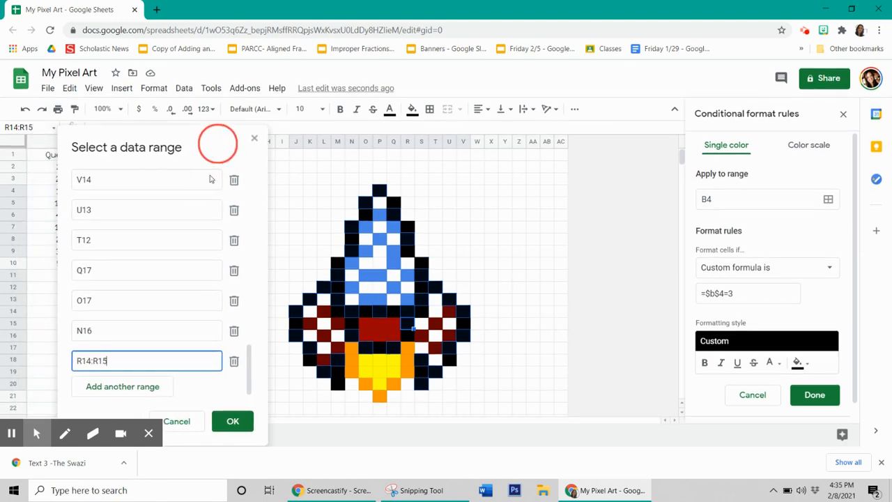
left_click(249, 424)
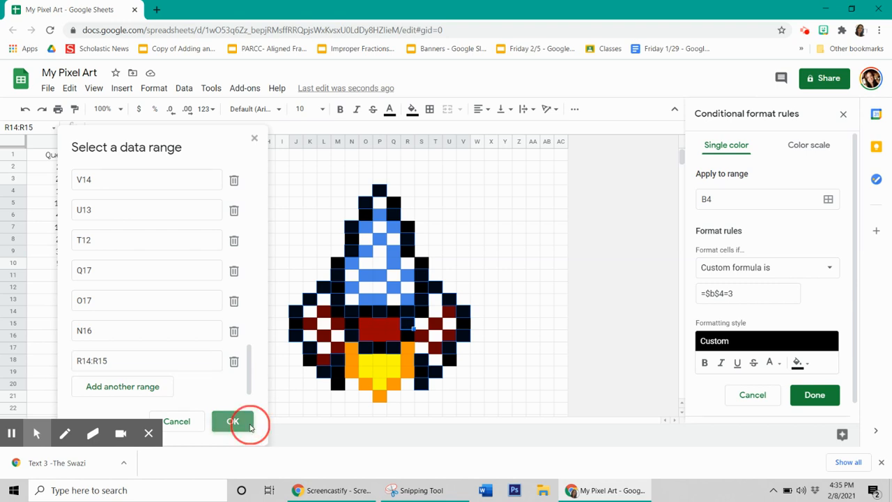
left_click(801, 395)
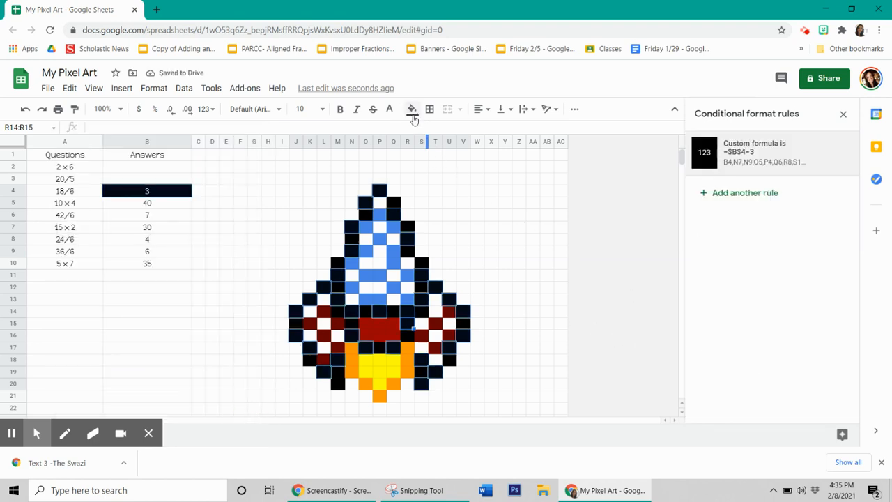
Remove the manual fill color from the selected outline cells and clear the answer in cell B4
left_click(412, 112)
left_click(428, 138)
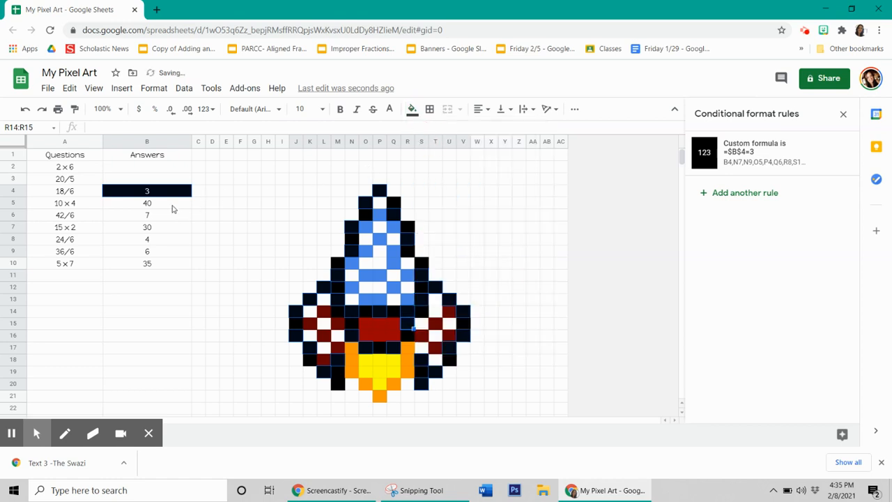
left_click_drag(166, 194, 166, 195)
key("Delete")
Test the three rules by entering the answers 12, 4 and 3 in cells B2, B3 and B4
left_click(173, 170)
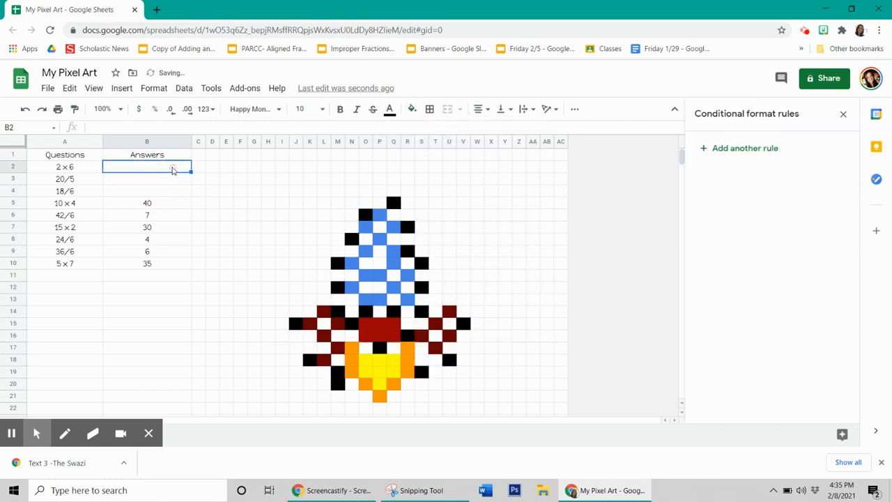
type("12")
key("Return")
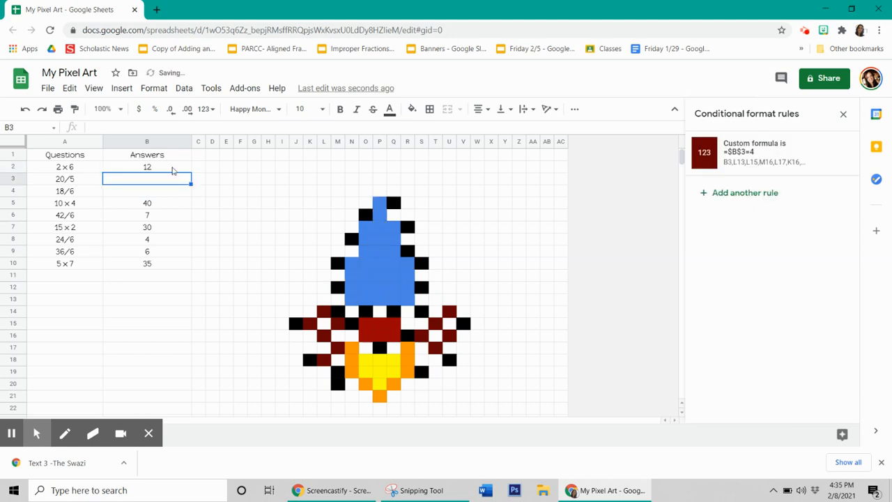
type("4")
key("Return")
type("3")
key("Return")
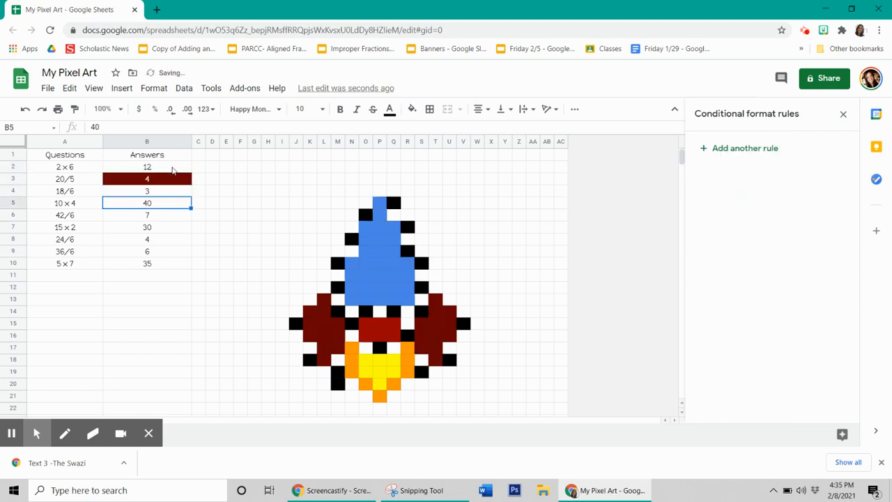
Clear the test answers from cells B2, B3 and B4
left_click(173, 169)
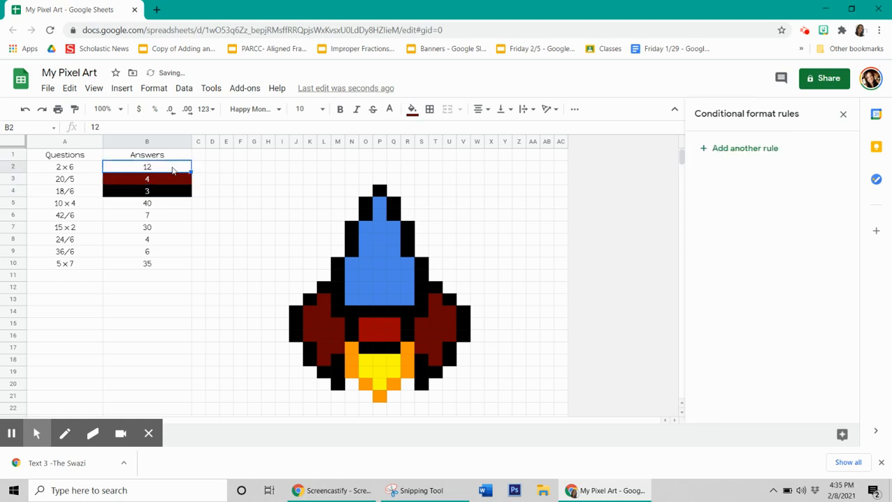
key("Down")
key("Delete")
key("Down")
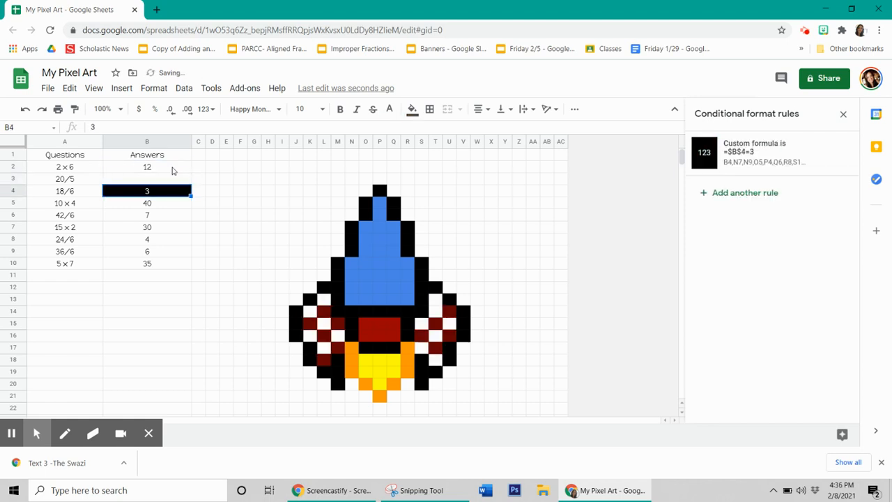
key("Delete")
key("Down")
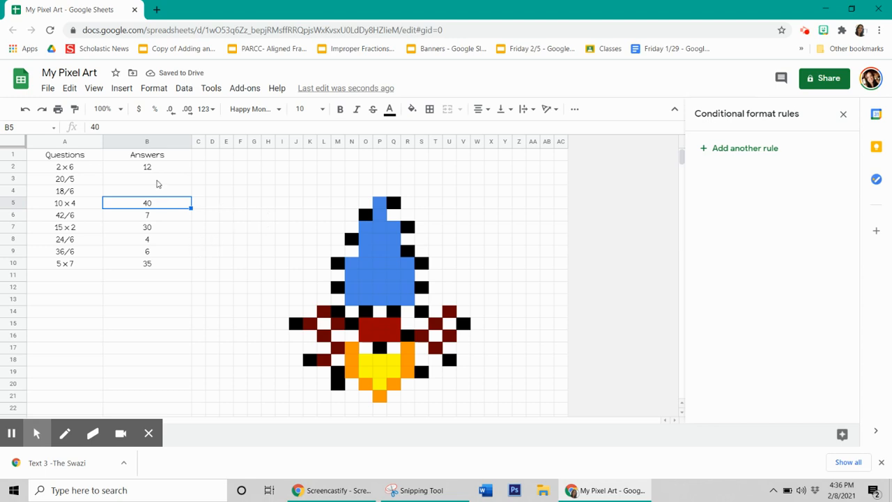
left_click(157, 169)
key("Delete")
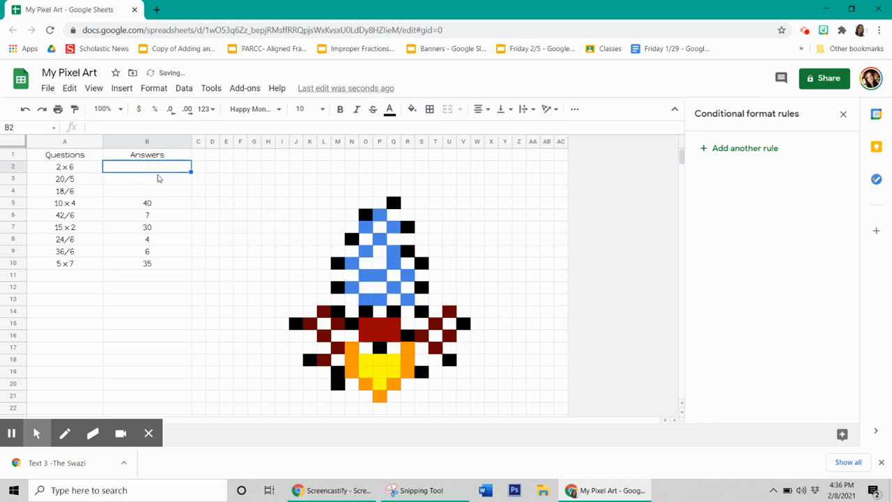
Start a conditional formatting rule for cell B5 with a yellow fill and black text
left_click(153, 208)
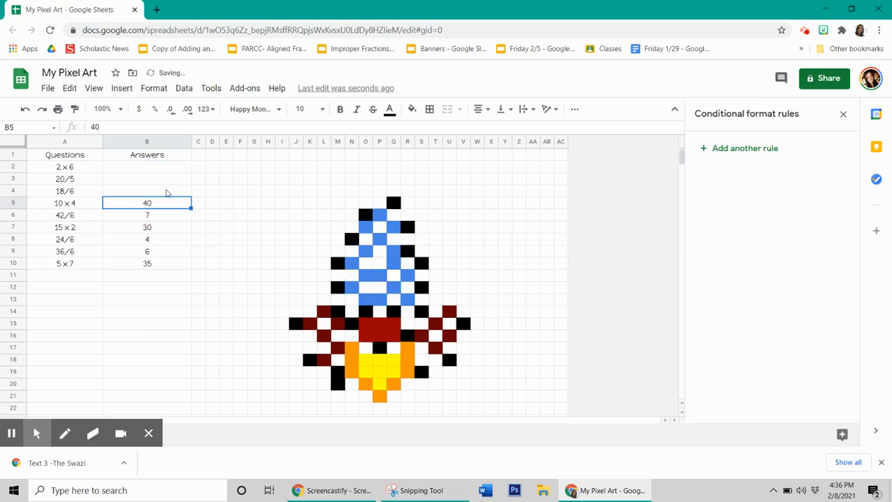
left_click(153, 89)
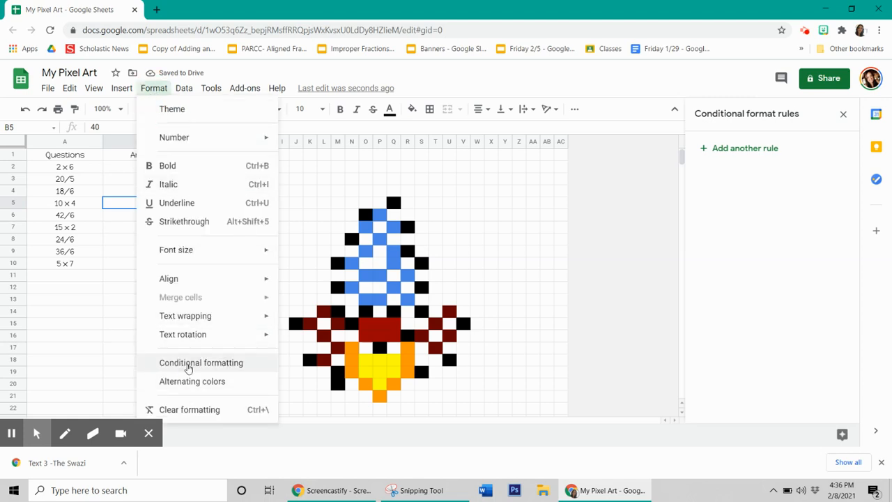
left_click(186, 363)
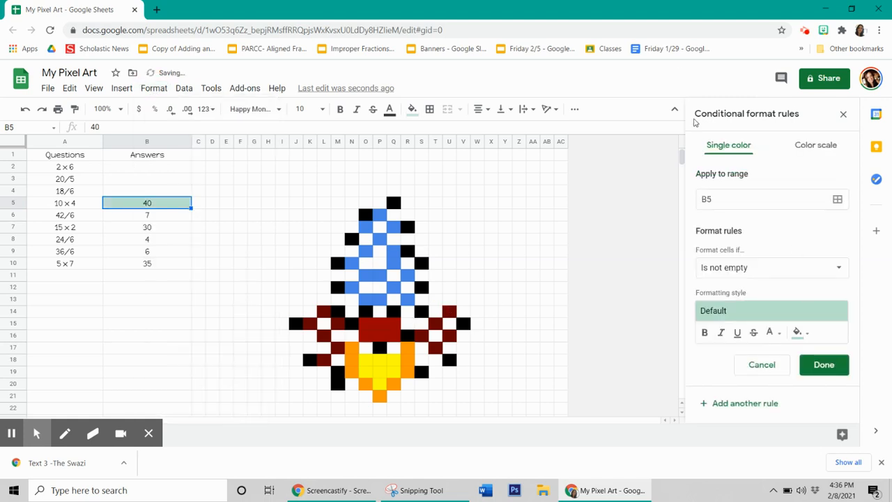
left_click(800, 333)
left_click(771, 333)
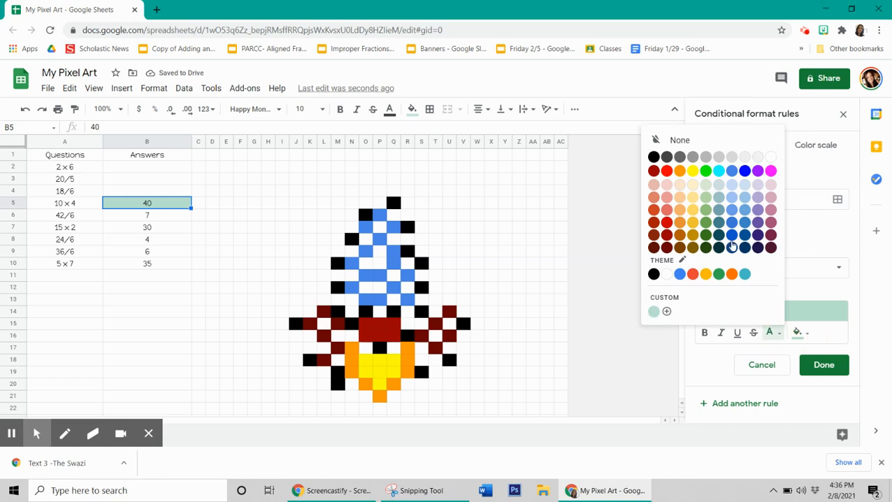
left_click(692, 171)
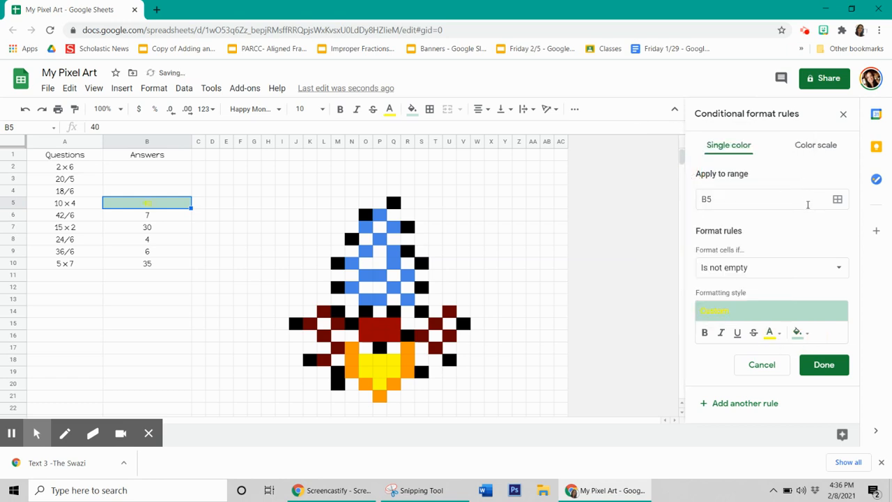
left_click(771, 332)
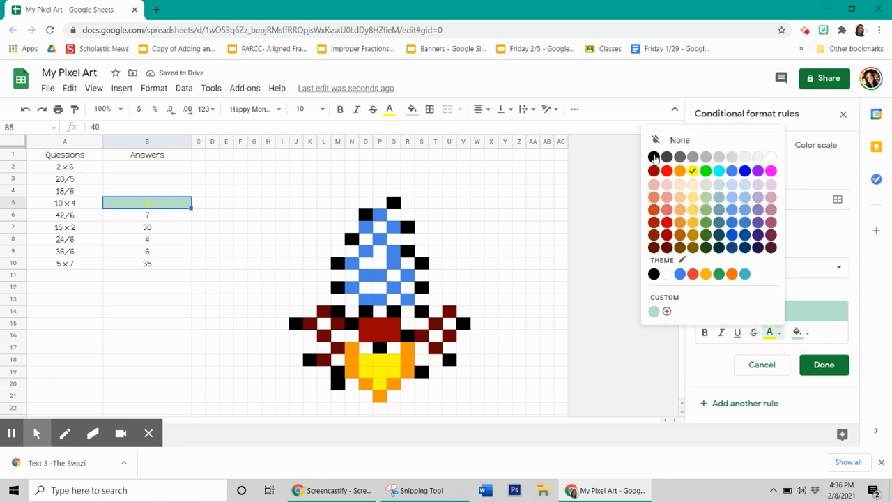
left_click(654, 157)
left_click(798, 332)
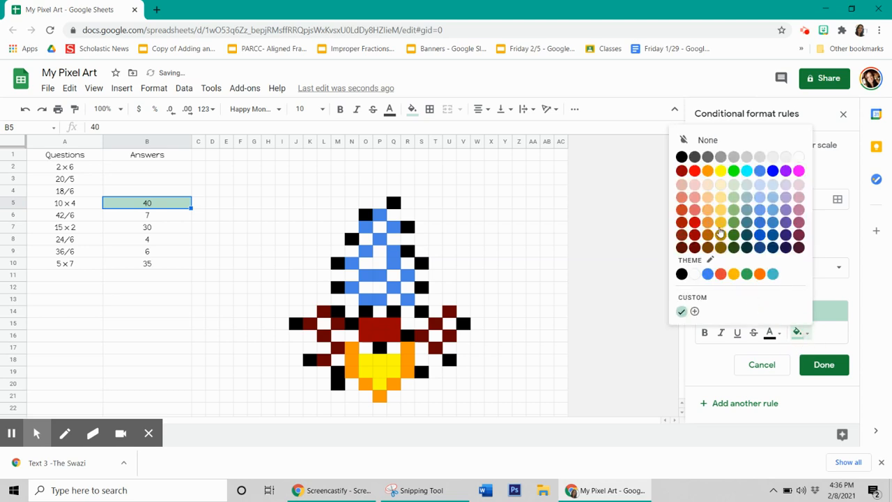
left_click(721, 170)
Set the B5 rule's condition to the custom formula =$b$5=40
left_click(755, 266)
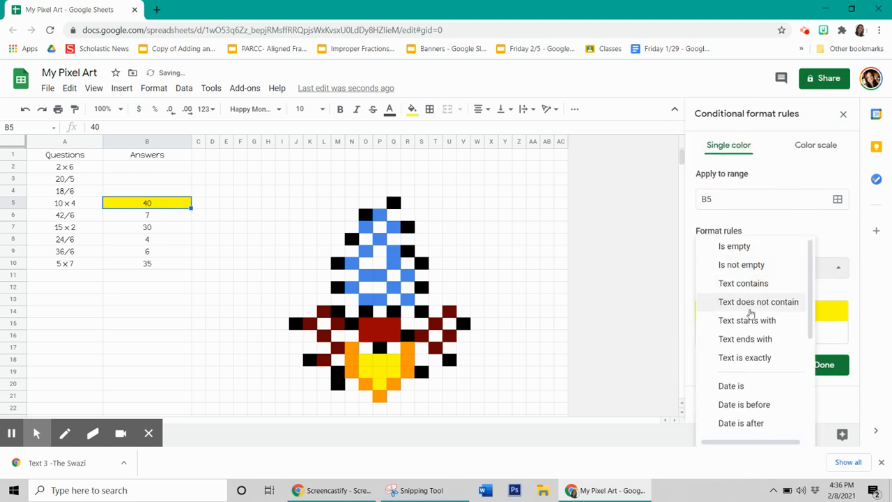
scroll(751, 314, "down", 5)
left_click(735, 426)
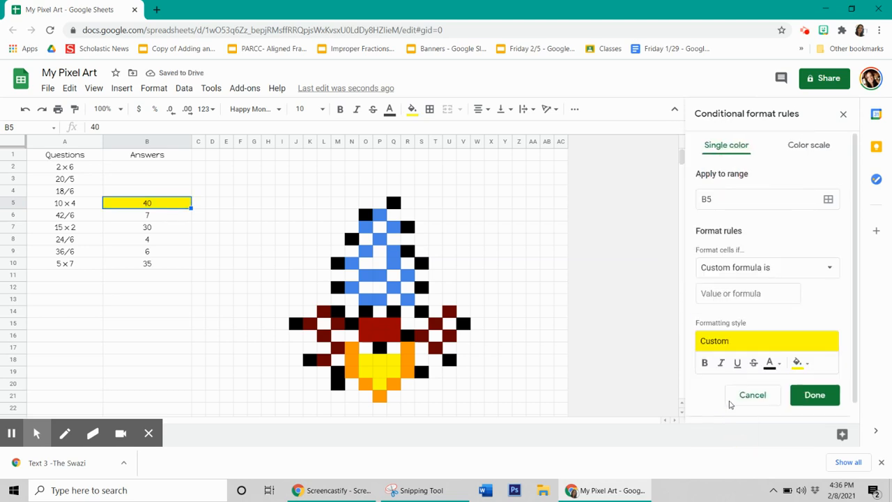
left_click(719, 292)
type("=$b$")
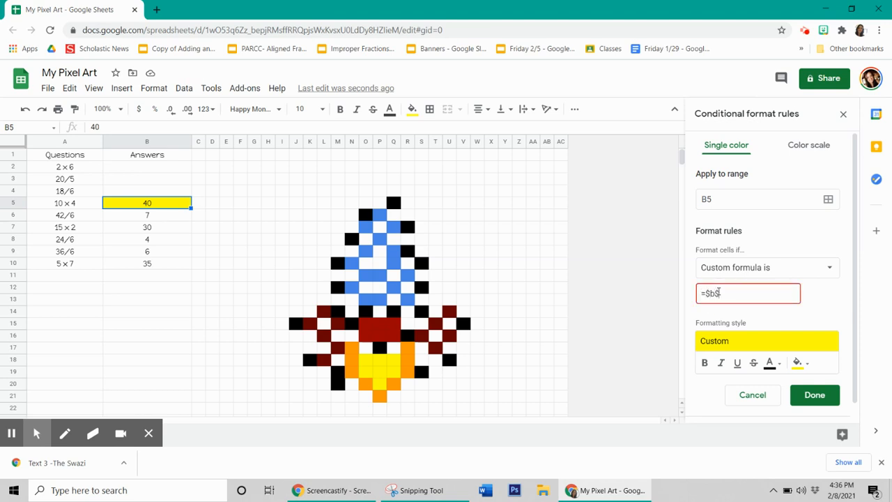
type("5=40")
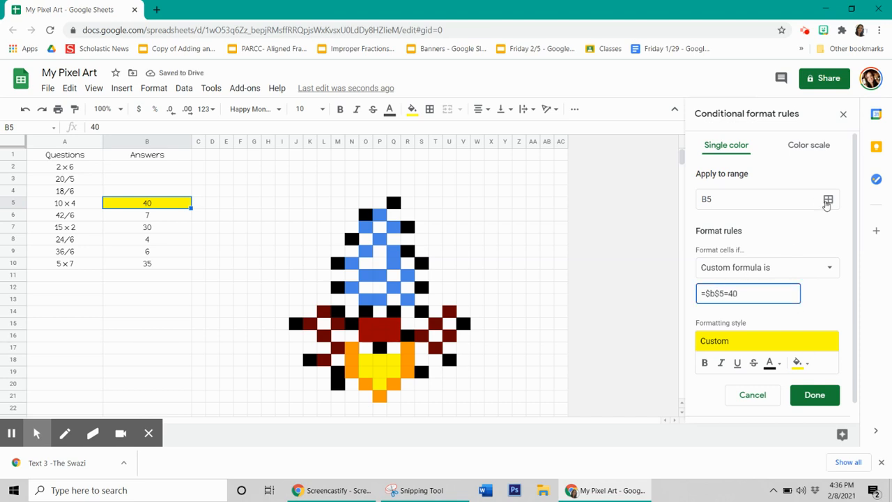
Add the yellow flame cells O18:Q19 and P20 to the B5 rule's data range
left_click(608, 239)
left_click_drag(441, 142, 127, 263)
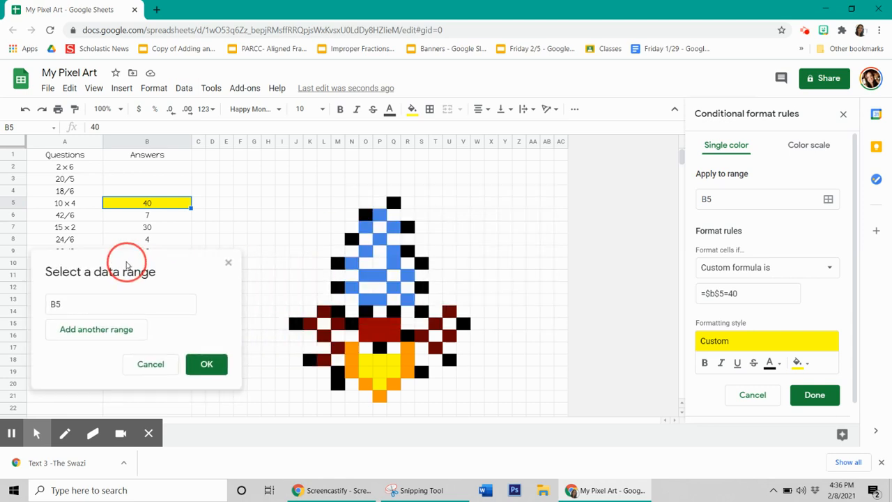
left_click_drag(364, 365, 392, 372)
left_click(381, 382, "ctrl")
left_click(205, 424)
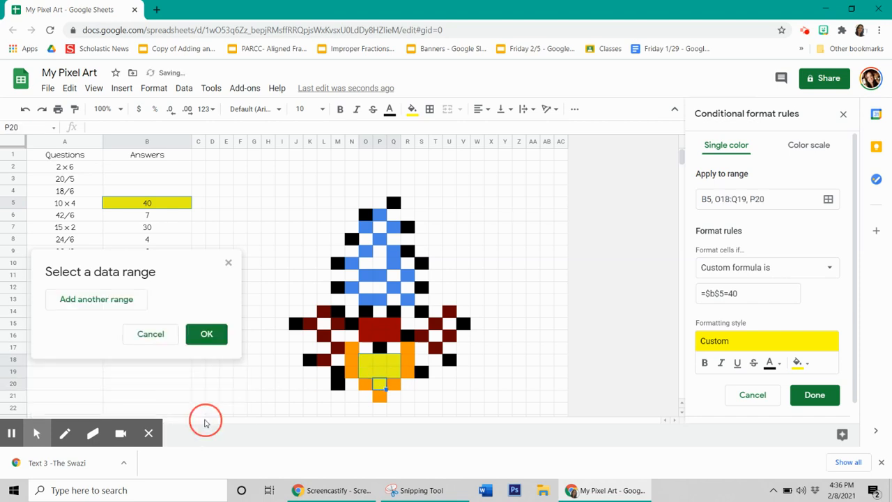
Save the B5 rule and remove the manual fill color from the selected flame cells
left_click(814, 394)
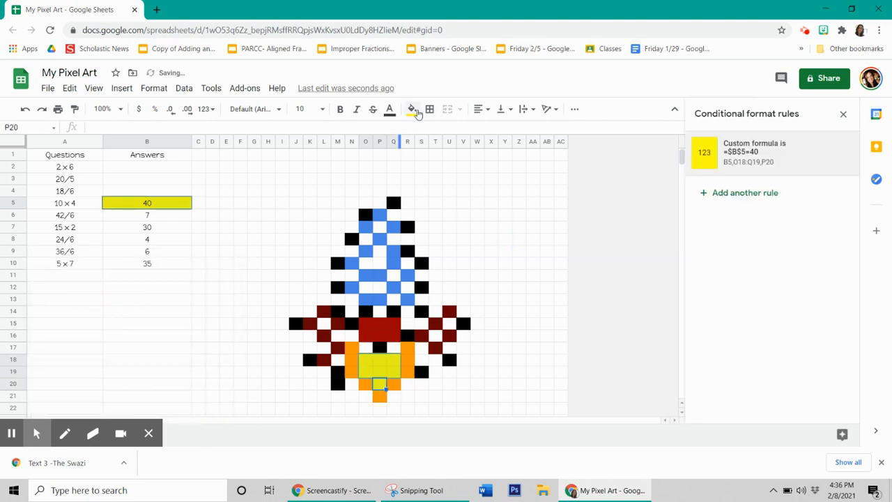
left_click(412, 110)
left_click(420, 132)
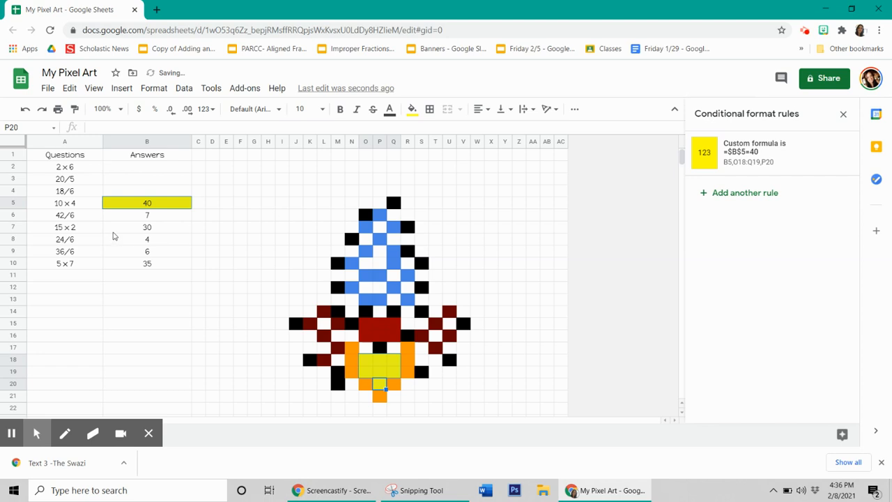
Test the B5 rule by clearing the answer, re-entering 40, and clearing the cell again
left_click(163, 219)
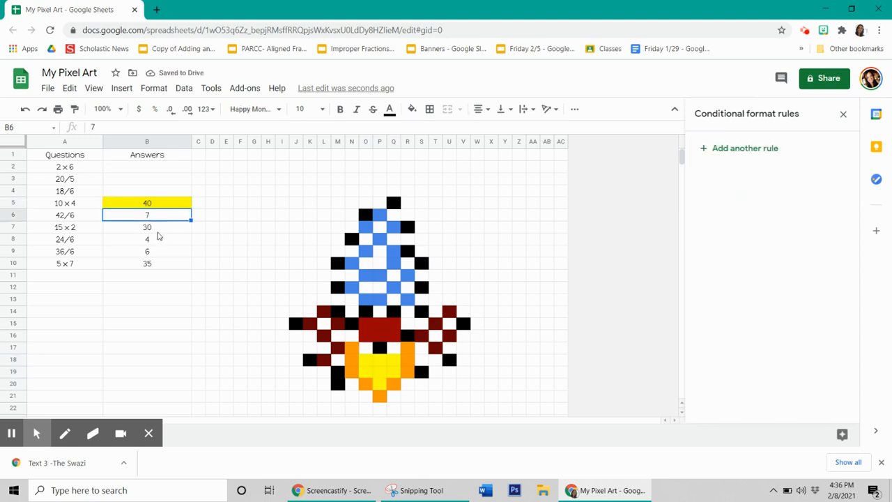
left_click(164, 209)
key("Delete")
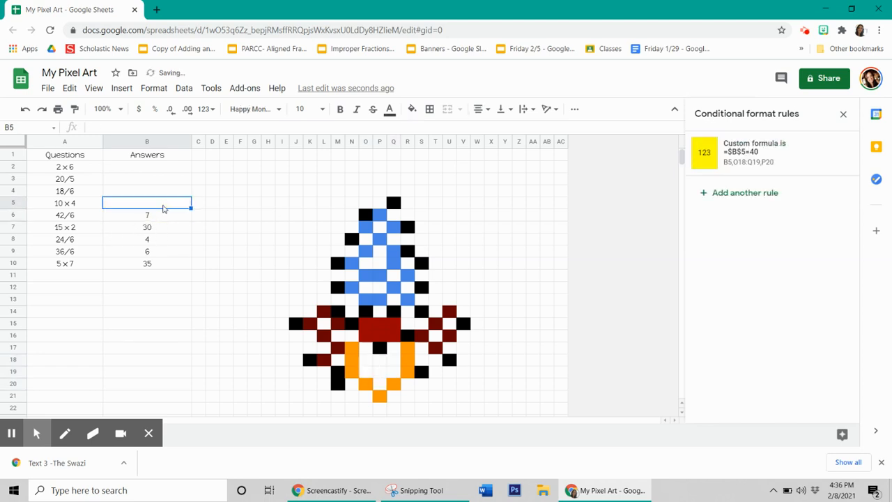
type("40")
key("Return")
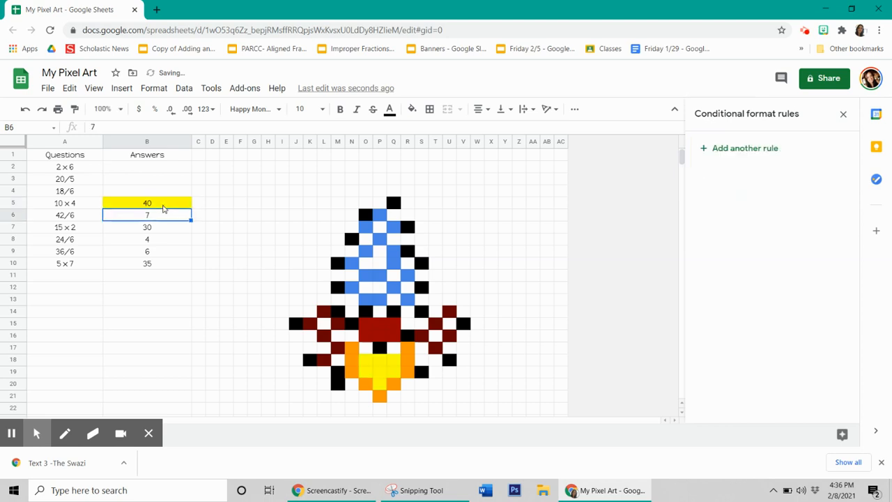
left_click(164, 203)
key("Delete")
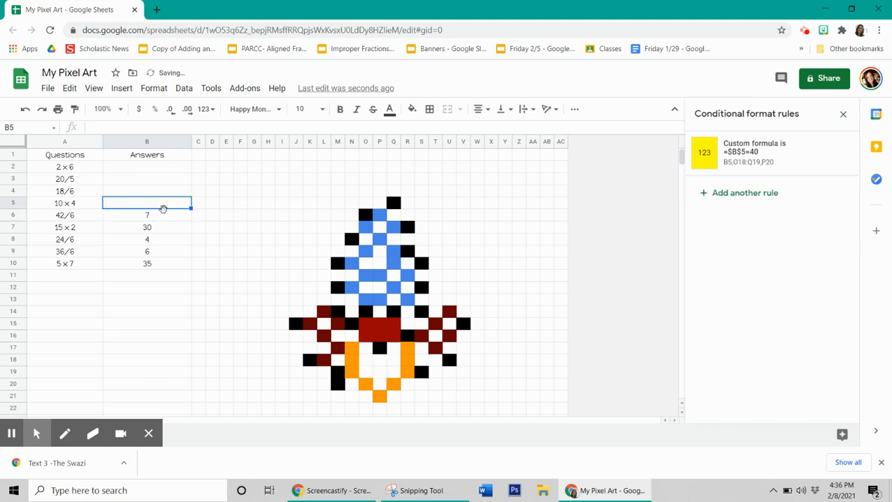
Set up a conditional formatting rule for cell B6 with the custom formula =$b$6=7 and an orange fill
left_click(164, 218)
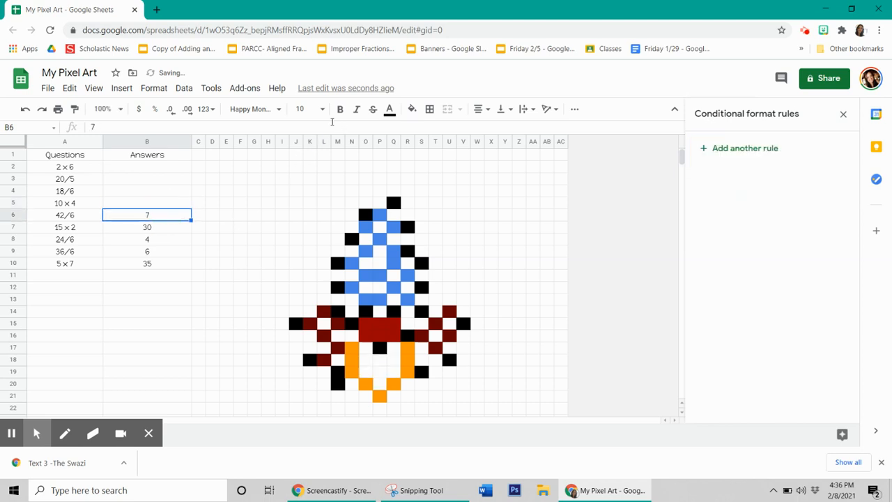
left_click(153, 90)
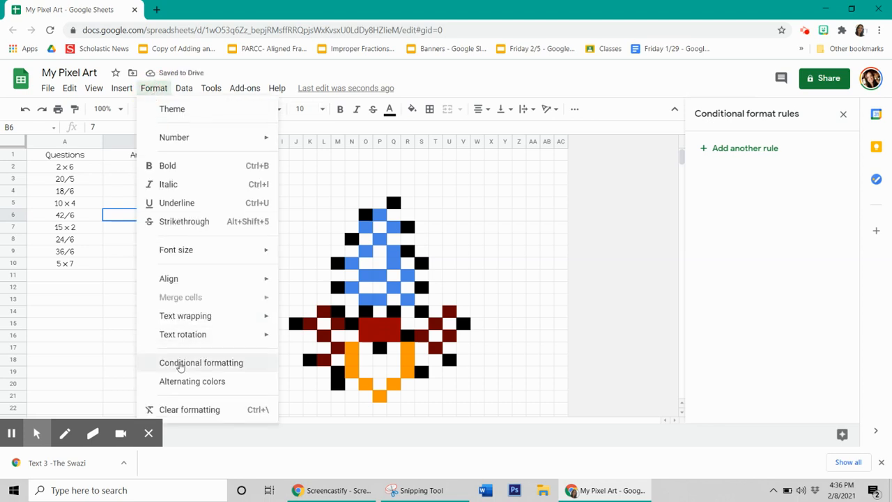
left_click(180, 363)
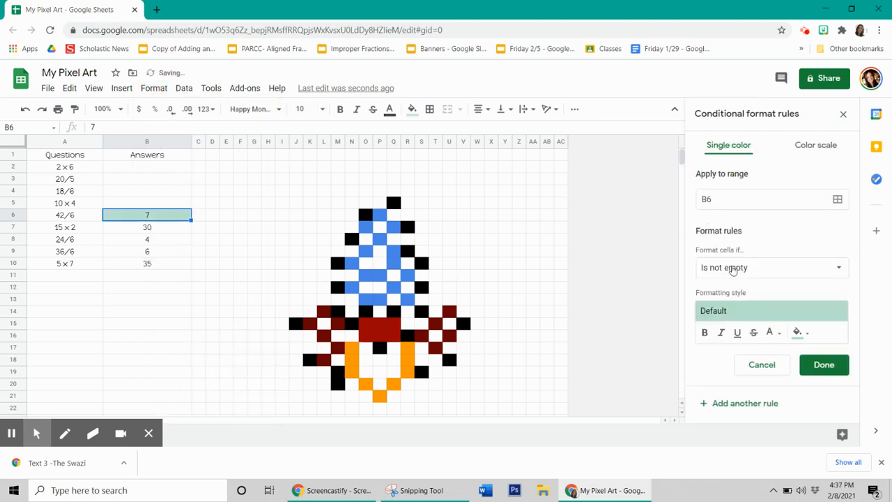
left_click(731, 272)
scroll(714, 354, "down", 3)
left_click(739, 427)
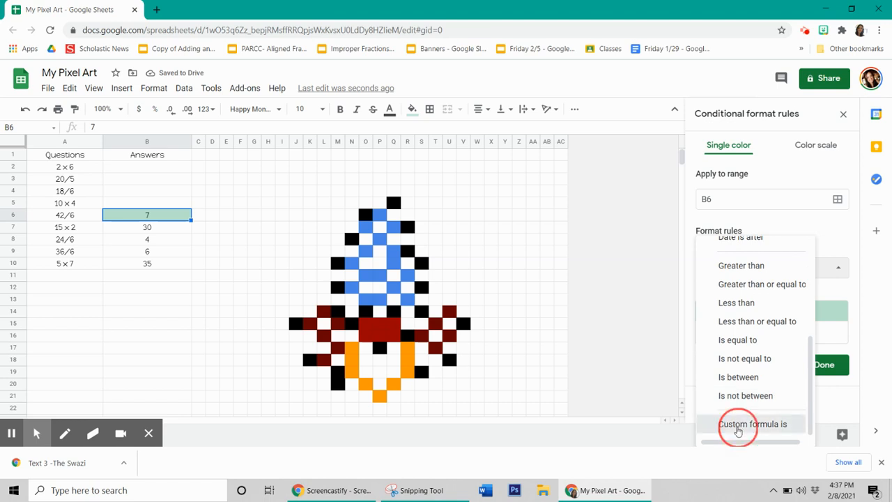
left_click(747, 295)
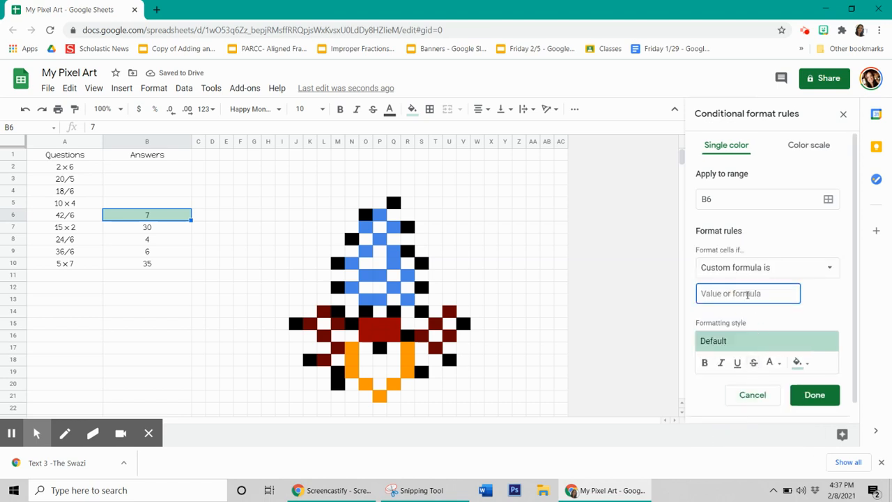
type("=$b$6=7")
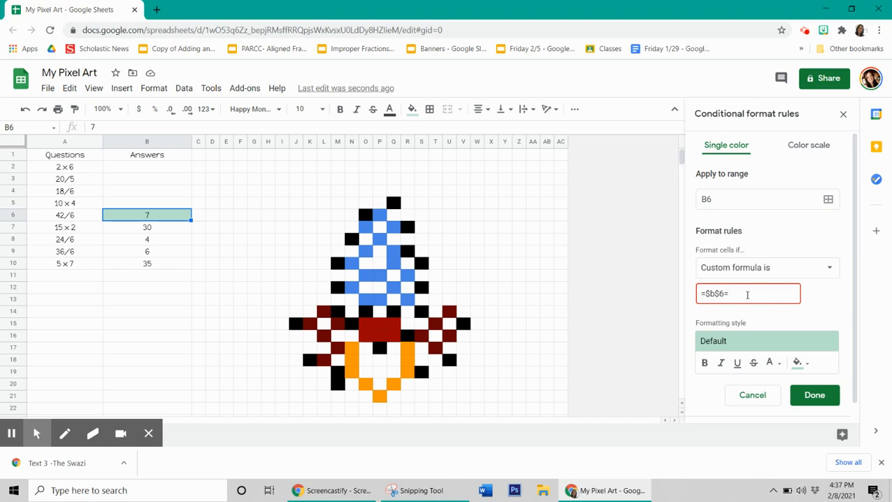
left_click(797, 363)
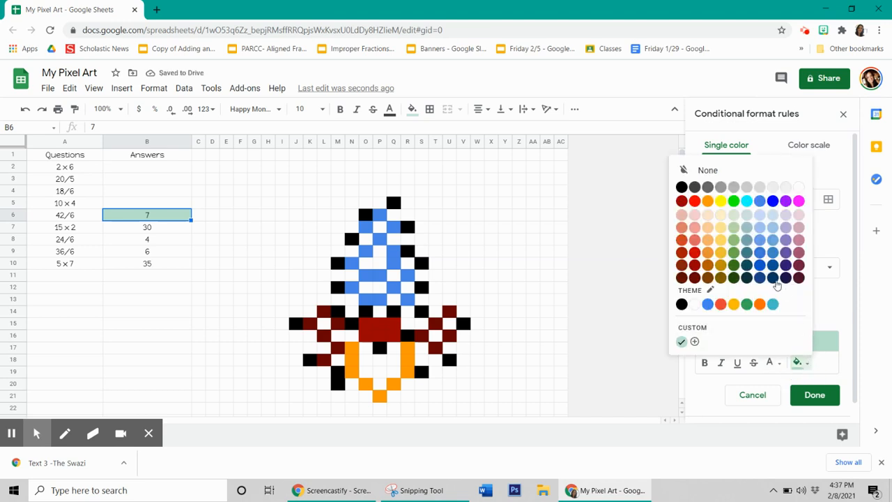
left_click(708, 201)
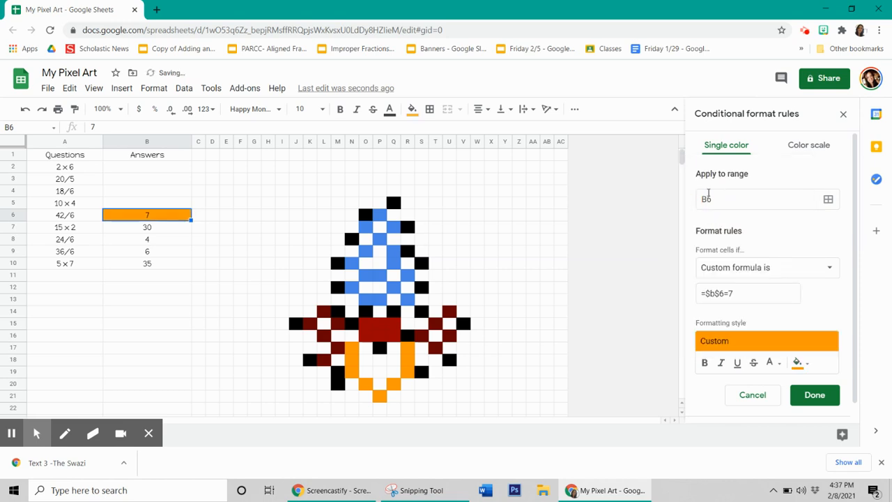
Add the orange flame cells N17:N19, O20, P21, Q20 and R17:R19 to the B6 rule's data range
left_click(827, 199)
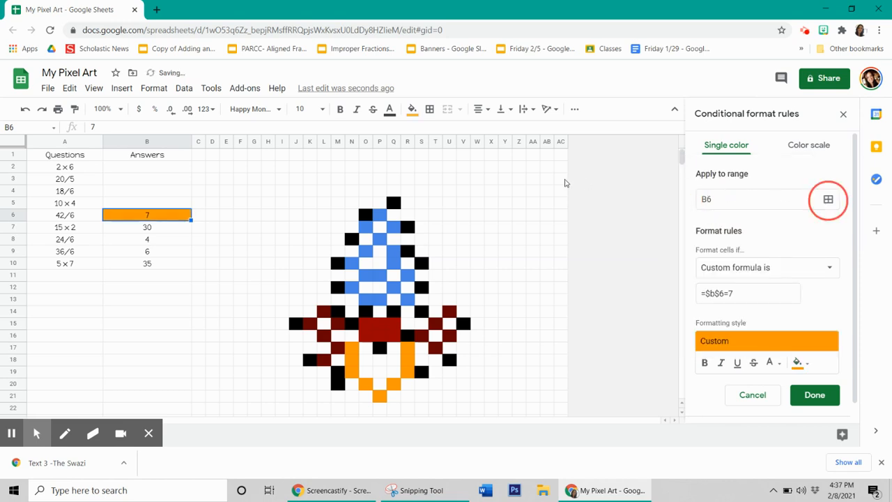
left_click_drag(395, 218, 183, 251)
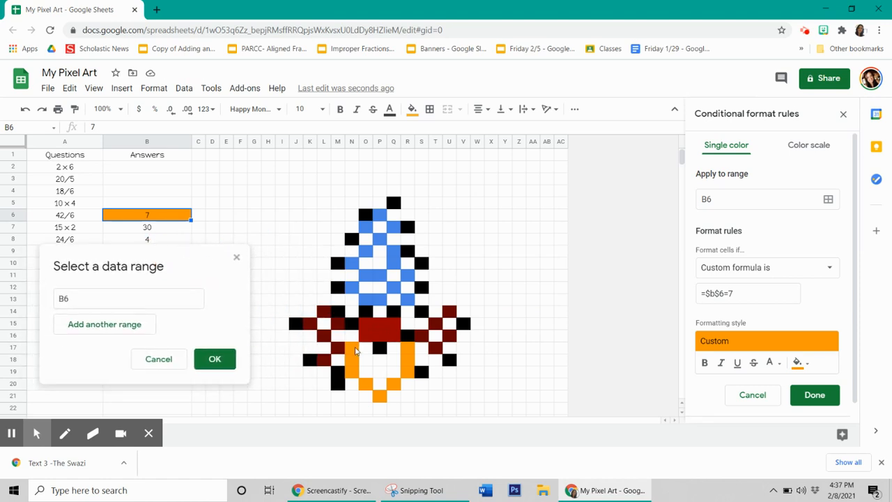
left_click_drag(353, 353, 354, 377)
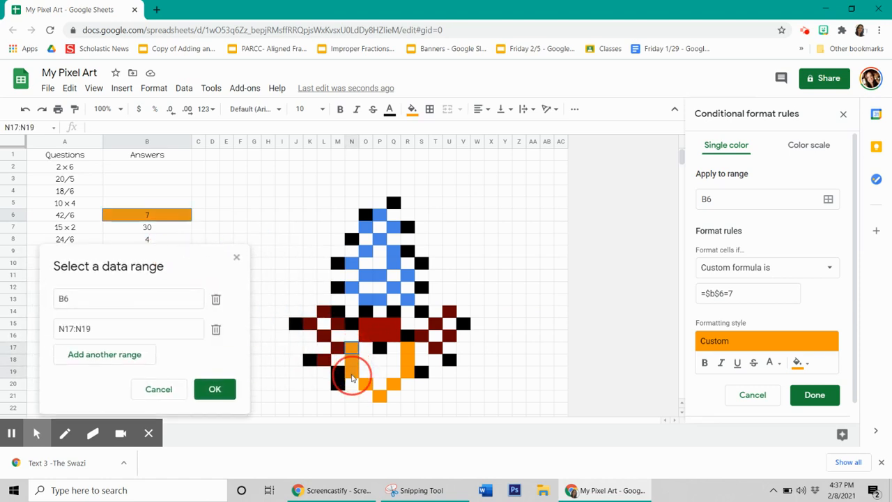
left_click(363, 385, "ctrl")
left_click(379, 395, "ctrl")
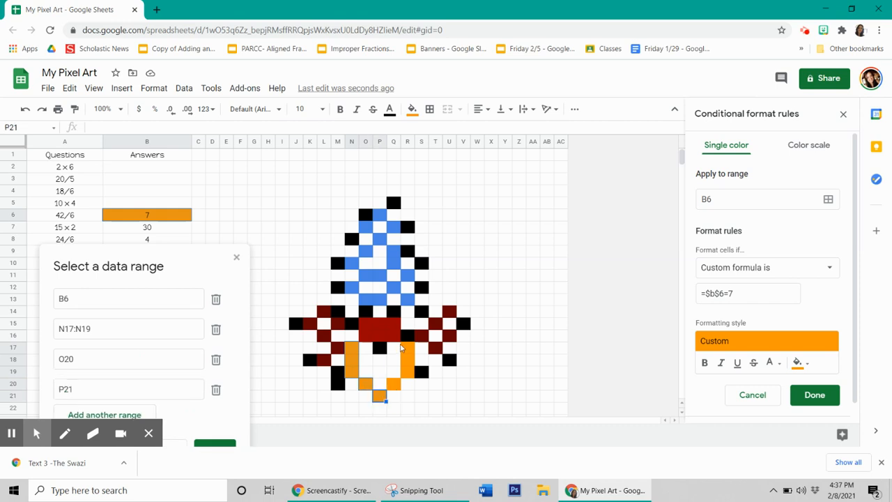
left_click_drag(402, 348, 408, 372)
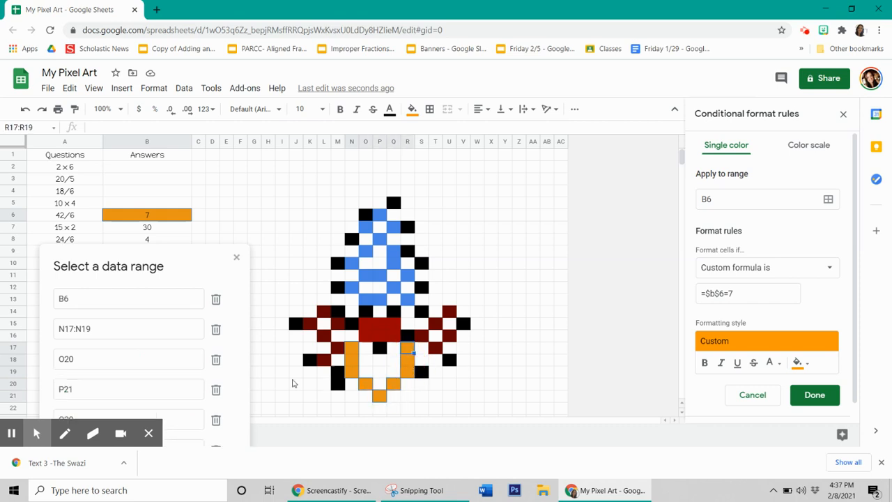
left_click_drag(195, 266, 241, 165)
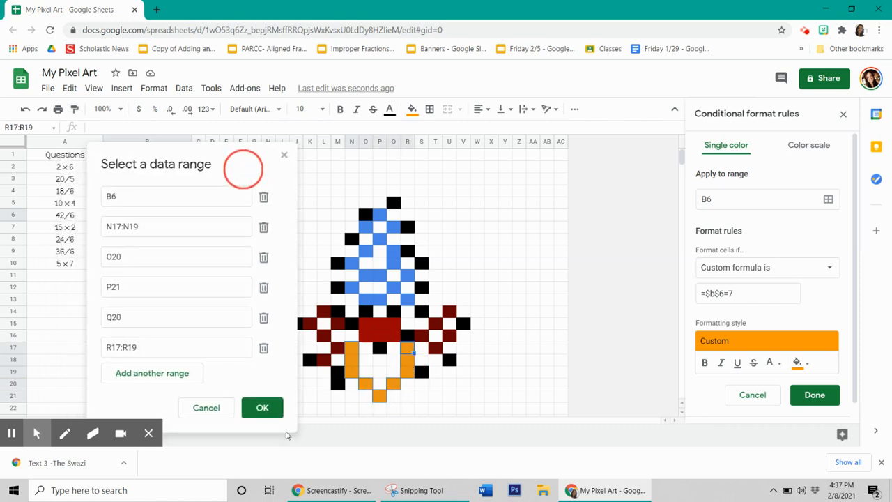
left_click(258, 411)
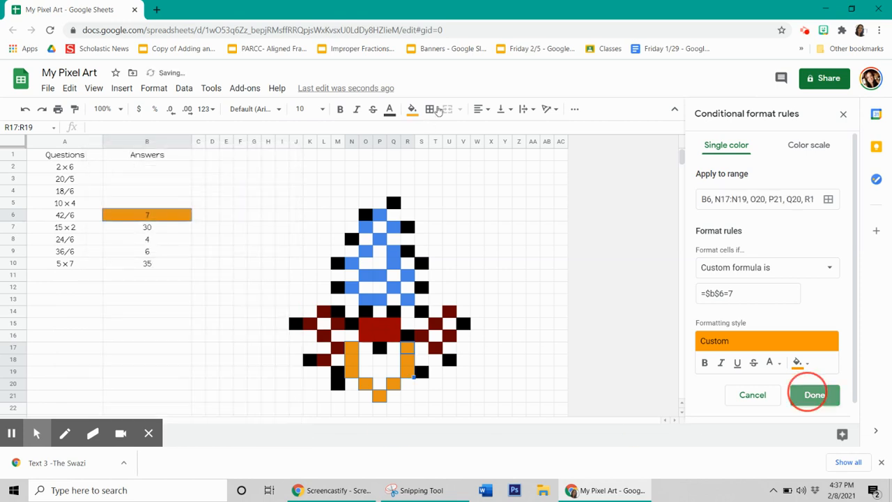
Save the B6 rule and remove the manual fill color from the selected orange flame cells
left_click(814, 395)
left_click(424, 112)
left_click(415, 113)
left_click(429, 134)
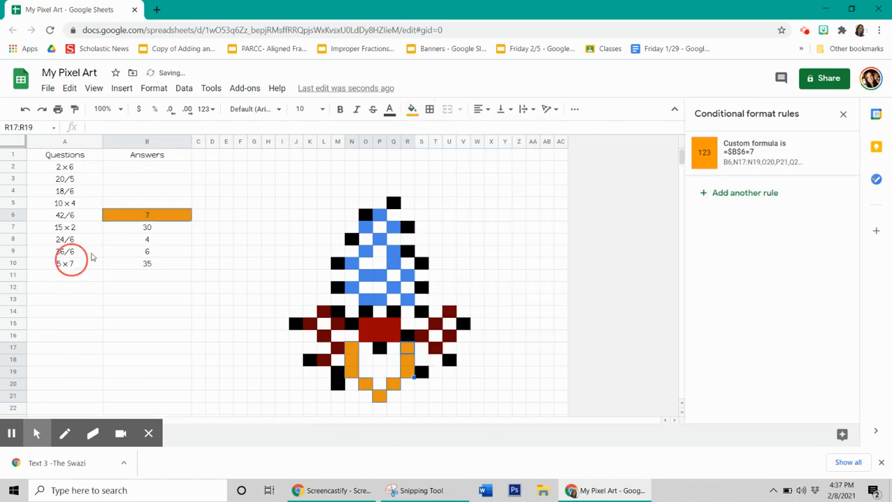
Test the B6 rule by clearing the answer, re-entering 7, and emptying the cell again
left_click(134, 228)
left_click(140, 219)
key("Delete")
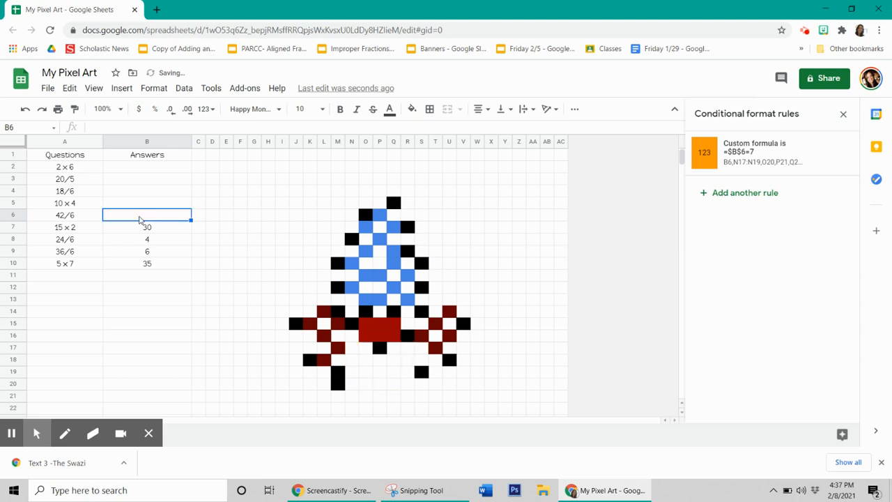
type("7")
key("Return")
left_click(143, 216)
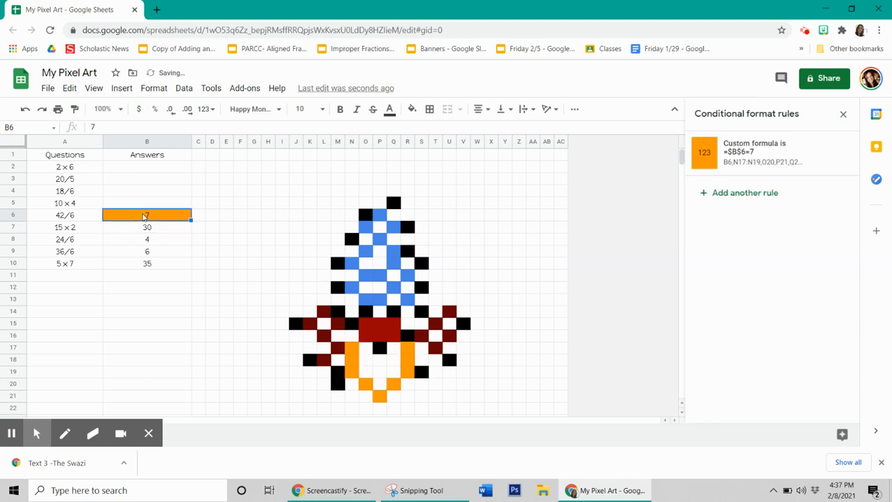
key("Delete")
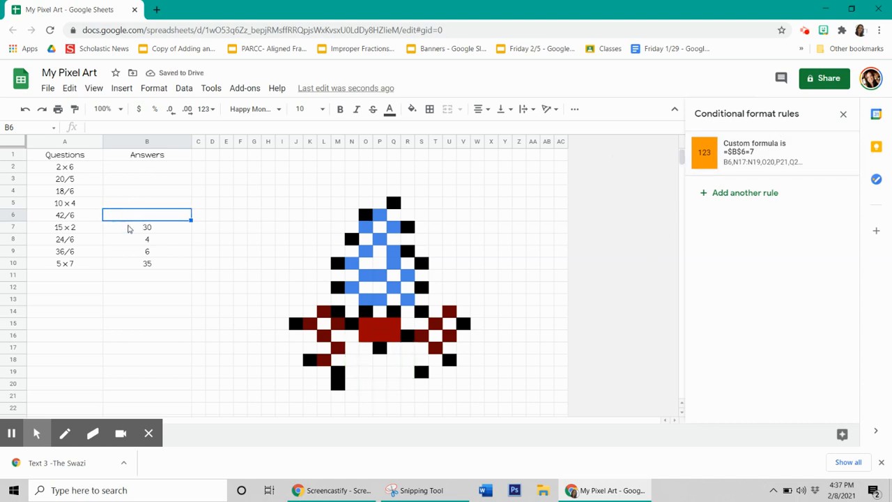
Set up a conditional formatting rule for cell B7 with the custom formula =$b$7=30 and a red-orange fill
left_click(129, 227)
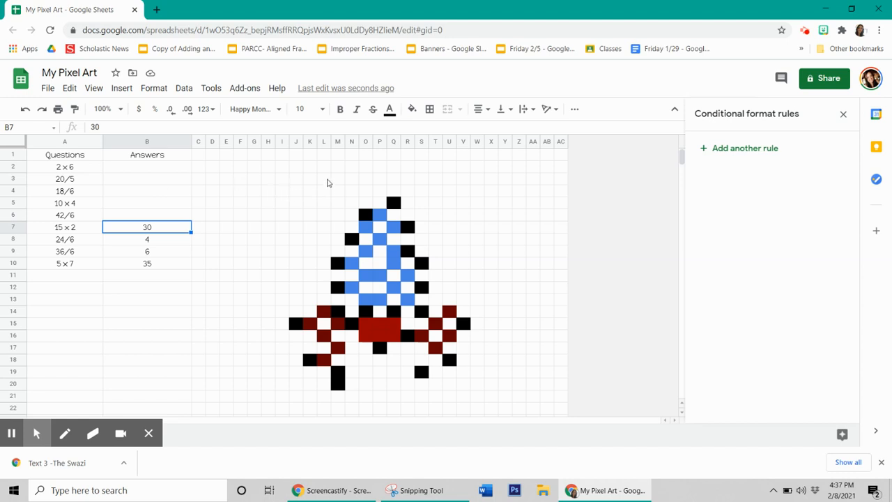
left_click(154, 88)
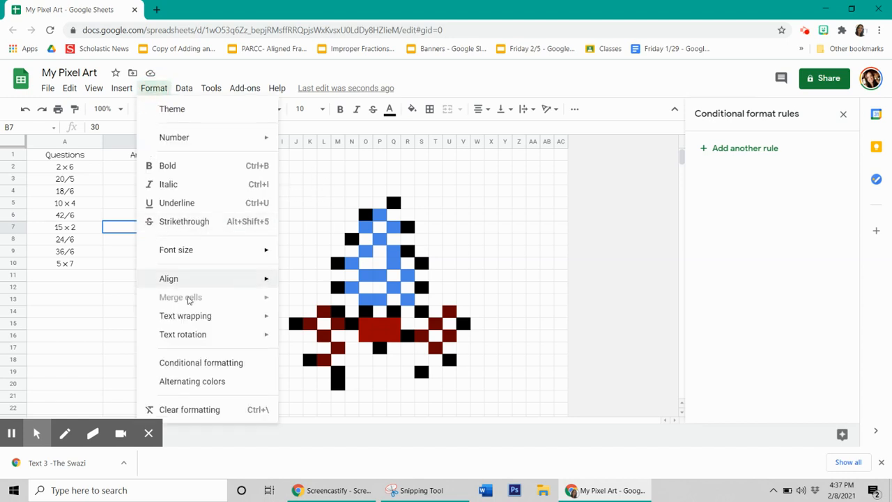
left_click(182, 360)
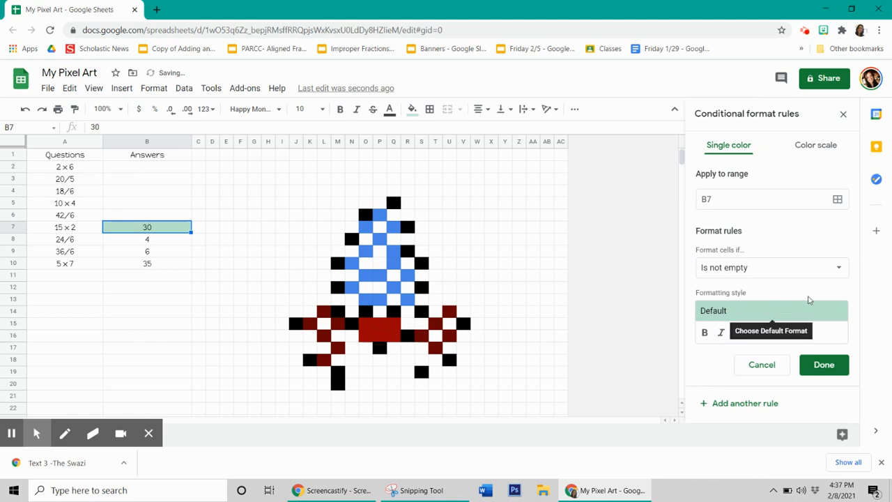
left_click(753, 274)
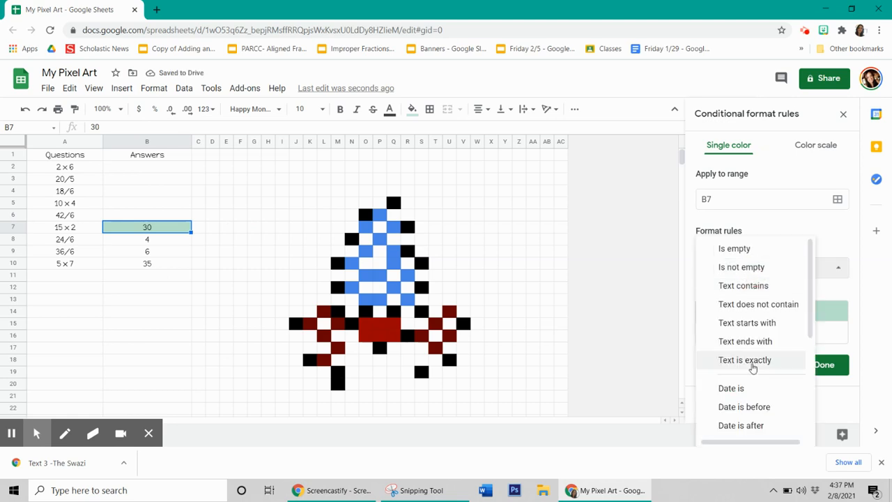
scroll(753, 361, "down", 5)
left_click(743, 424)
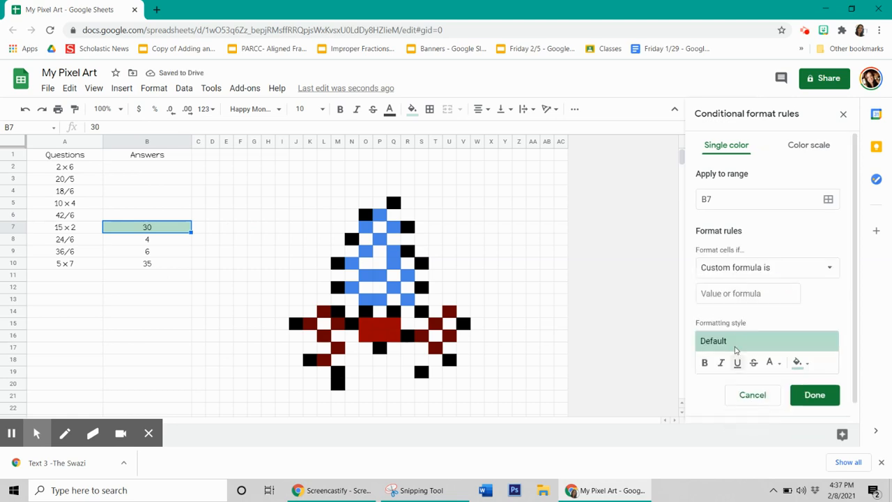
left_click(731, 296)
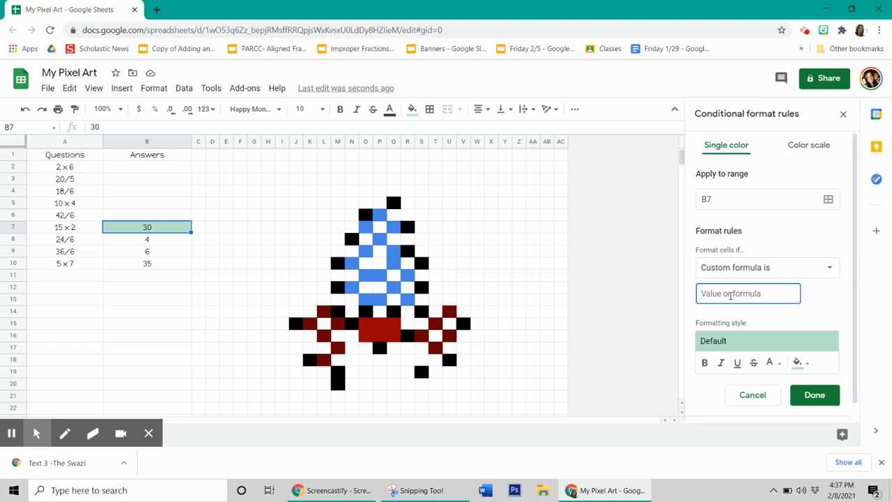
type("=$b$7")
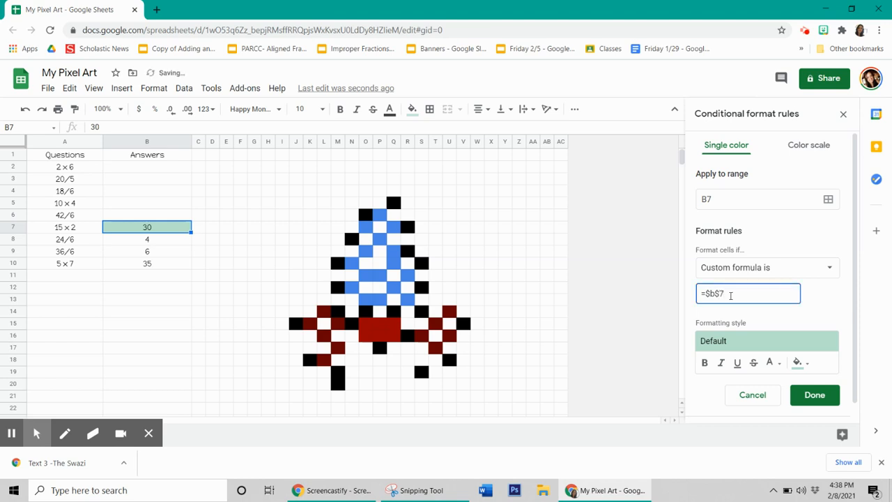
type("=30")
left_click(798, 363)
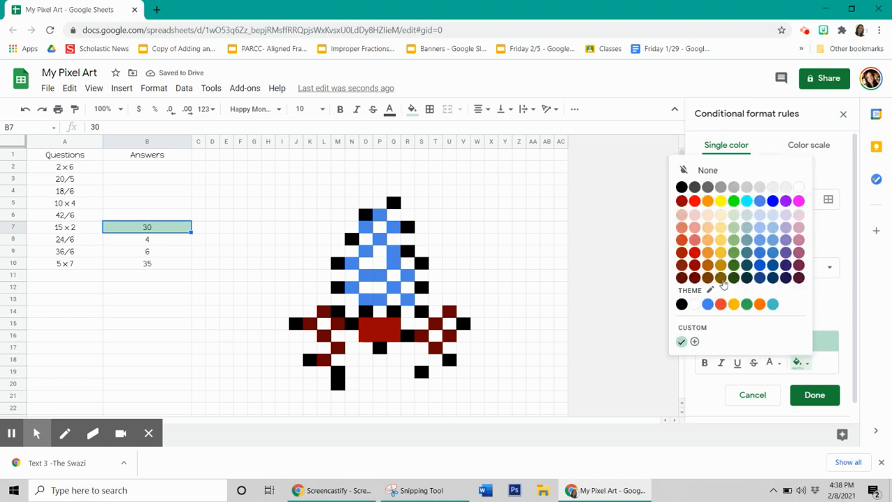
left_click(683, 251)
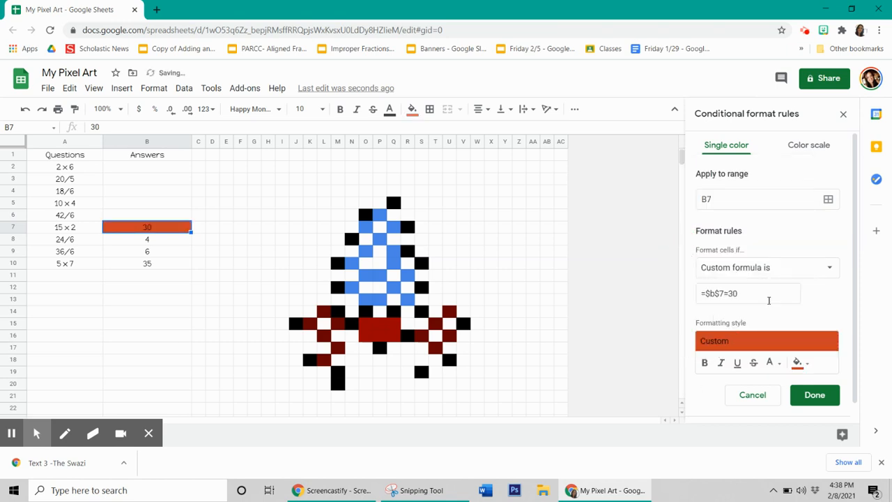
Add the rocket base cells O15:Q16 to the B7 rule's data range and save the rule
left_click(828, 200)
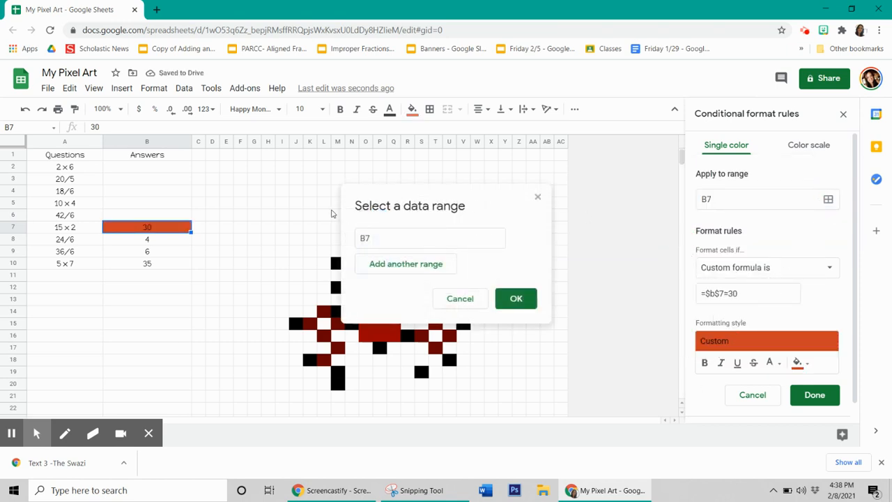
left_click_drag(486, 194, 230, 193)
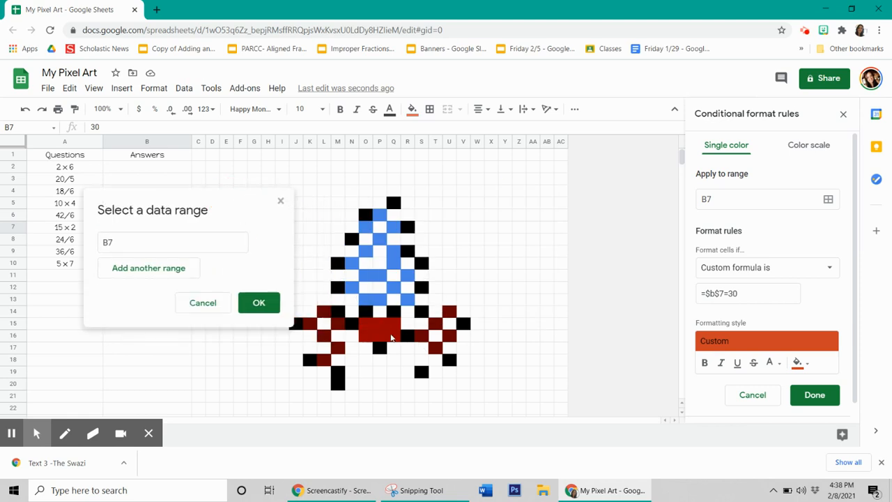
left_click_drag(362, 318, 387, 332)
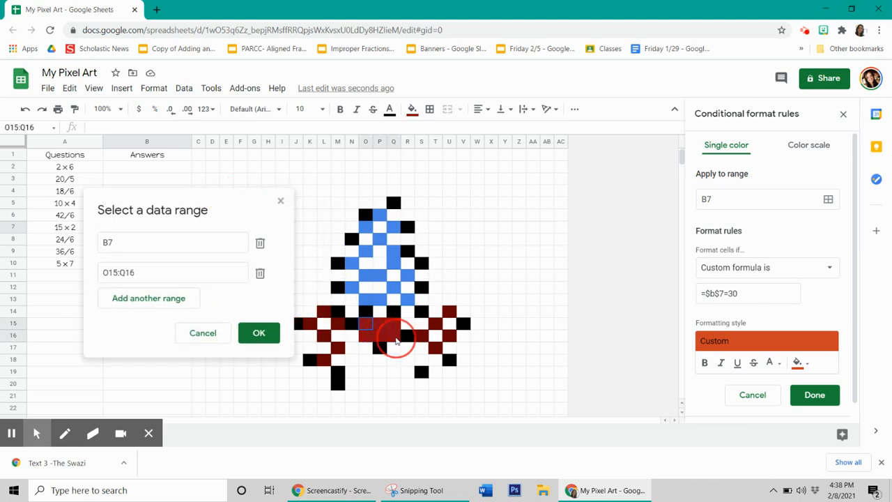
left_click(255, 332)
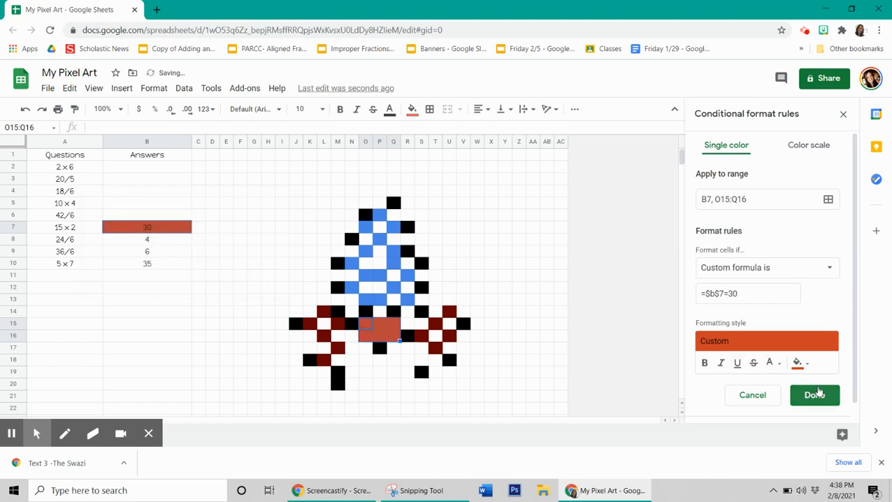
left_click(811, 394)
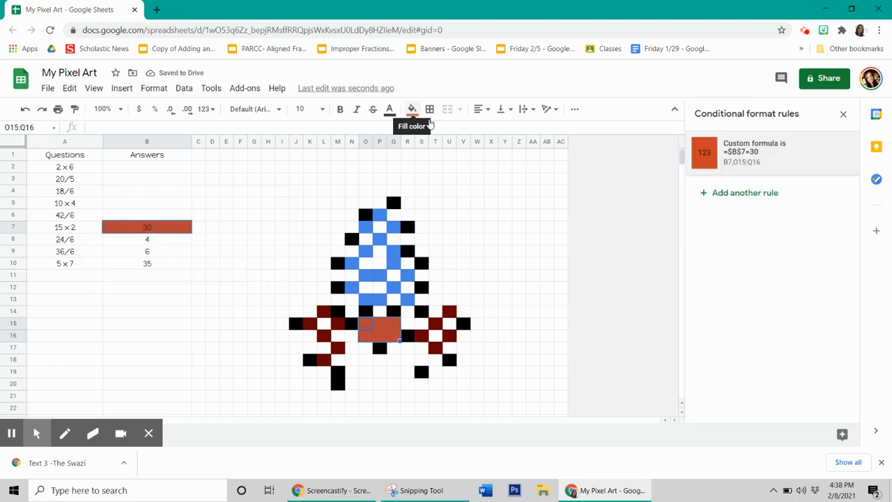
Remove the manual fill color from O15:Q16 and clear the answer in B7
left_click(412, 110)
left_click(441, 133)
left_click(134, 241)
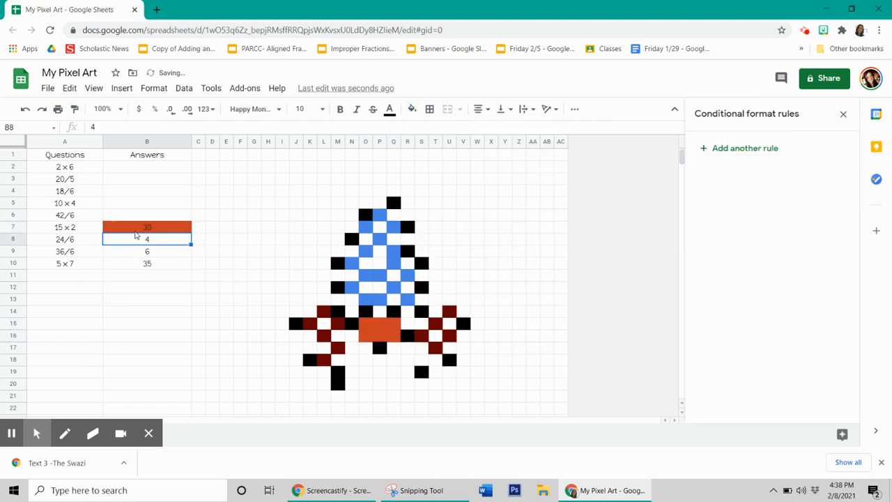
left_click(135, 230)
key("Delete")
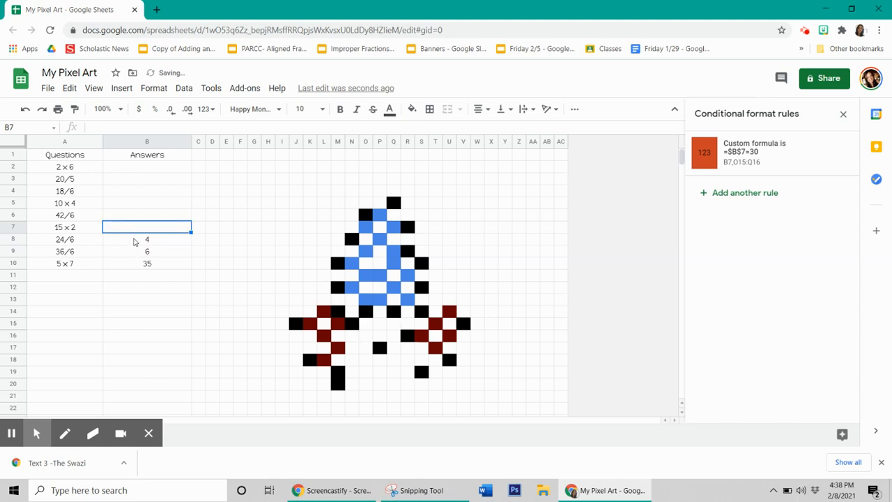
Create a conditional formatting rule for cell B8 with the custom formula =$b$8=4
left_click(134, 241)
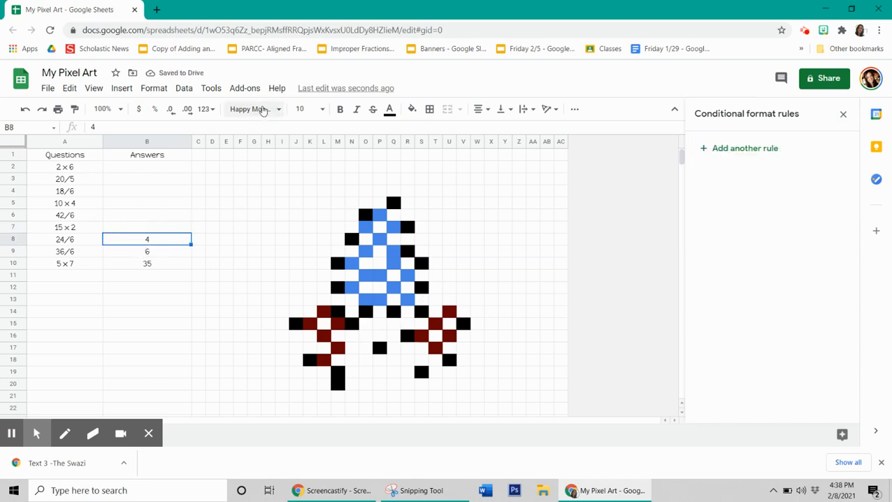
left_click(155, 89)
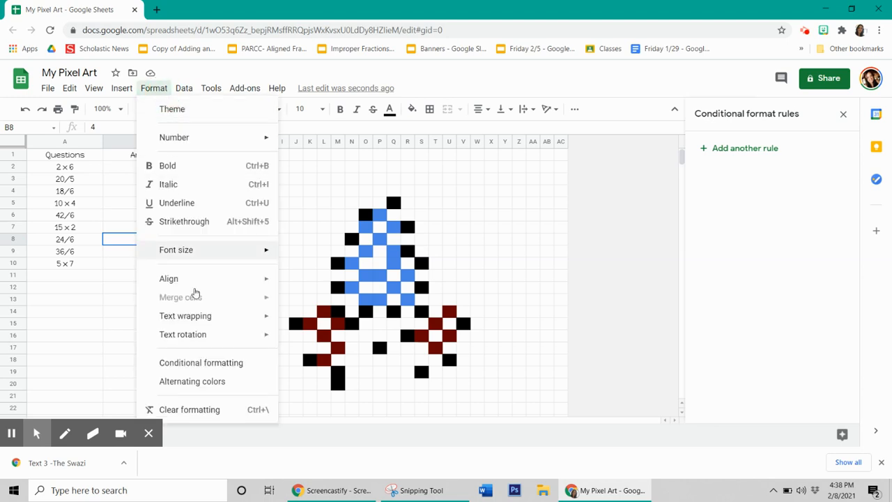
left_click(193, 367)
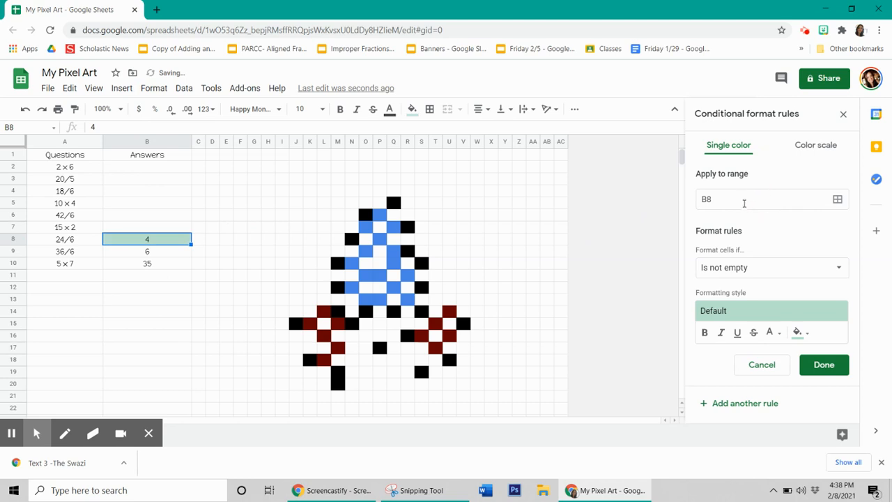
left_click(776, 266)
scroll(754, 327, "down", 5)
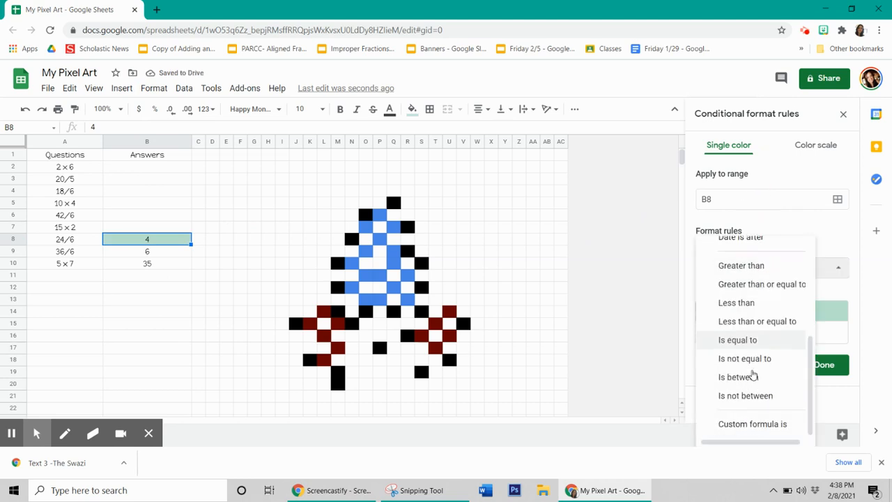
left_click(736, 423)
left_click(746, 295)
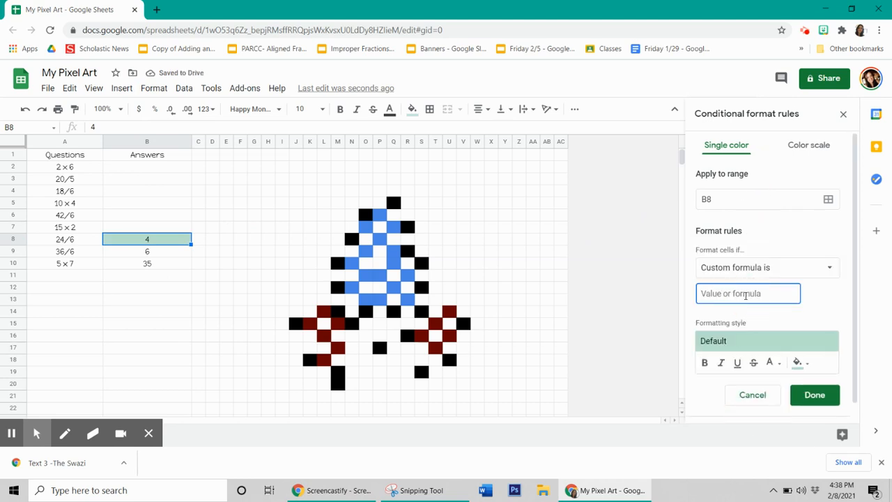
type("=$b$8=4")
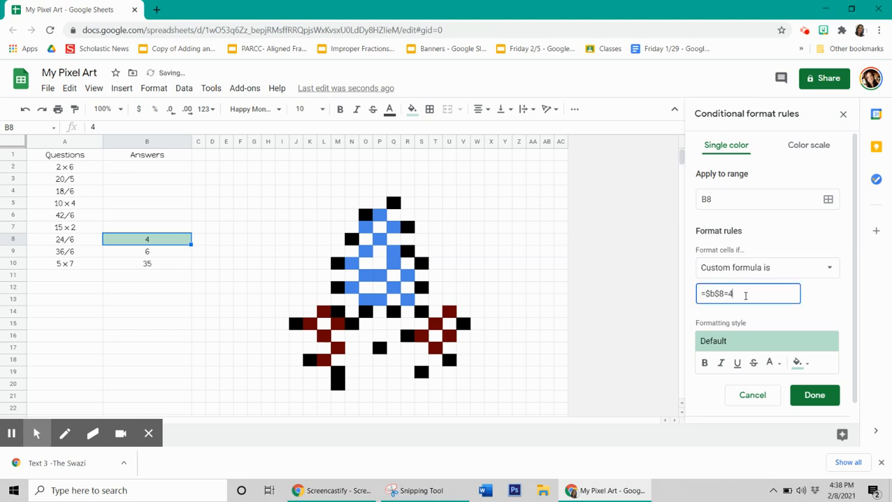
Format the B8 rule with a dark red fill and white text
left_click(802, 363)
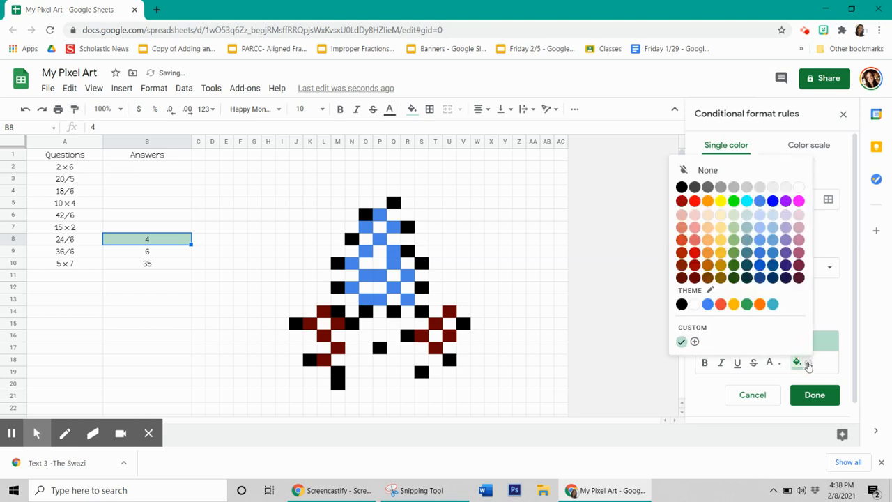
left_click(696, 278)
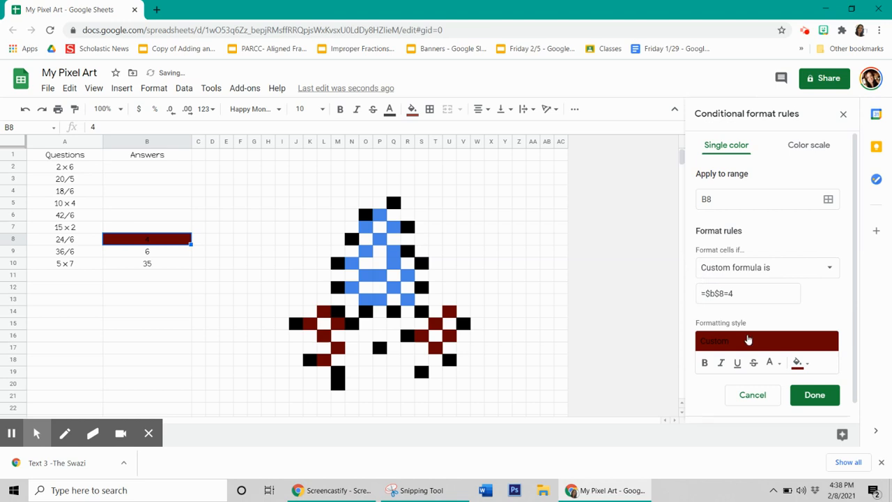
left_click(770, 362)
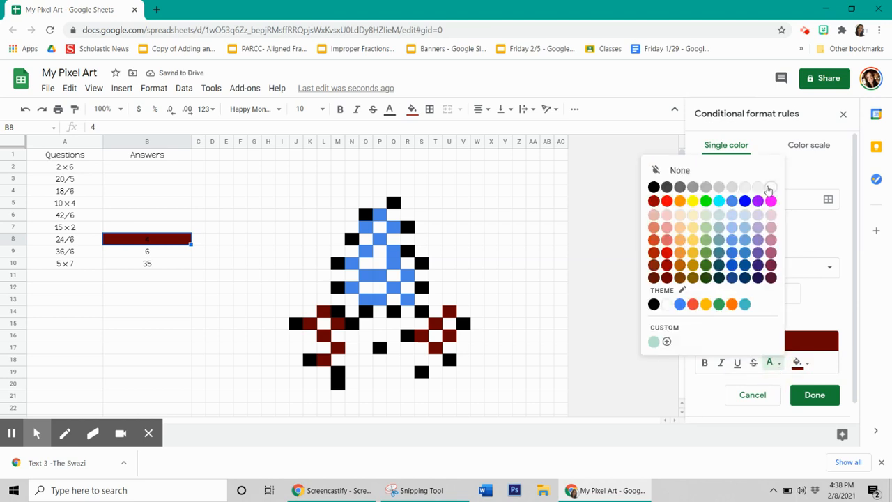
left_click(770, 186)
Add the left fin's dark red cells L14, K15, L16, M15, M17 and L18 to the B8 rule's data range
left_click(828, 201)
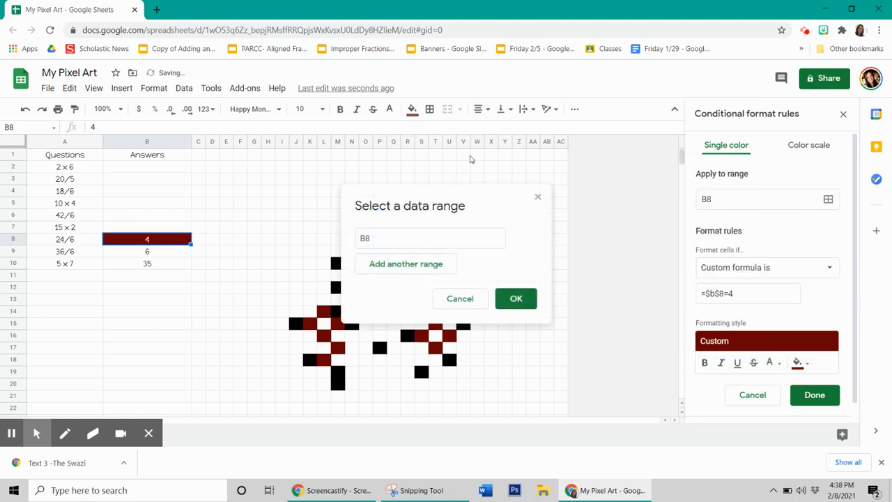
left_click_drag(479, 195, 209, 189)
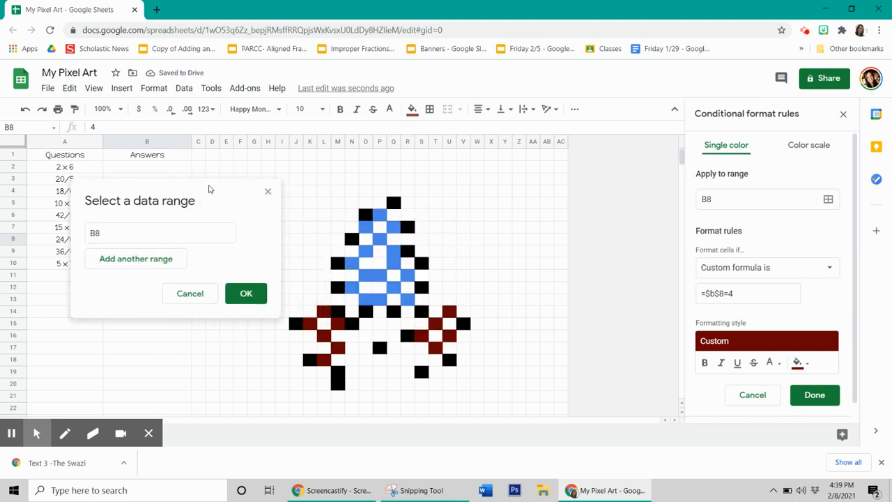
left_click(323, 311, "ctrl")
left_click(309, 323, "ctrl")
left_click(324, 335, "ctrl")
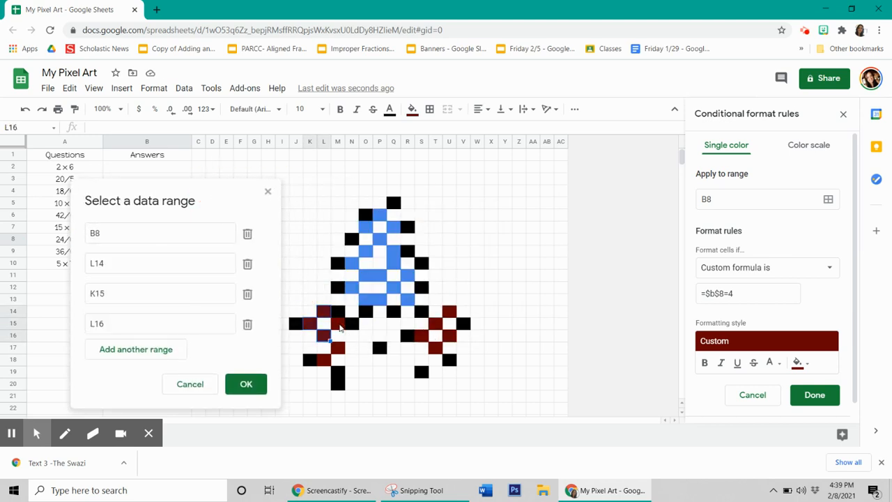
left_click(337, 322, "ctrl")
left_click(337, 347, "ctrl")
left_click(324, 359, "ctrl")
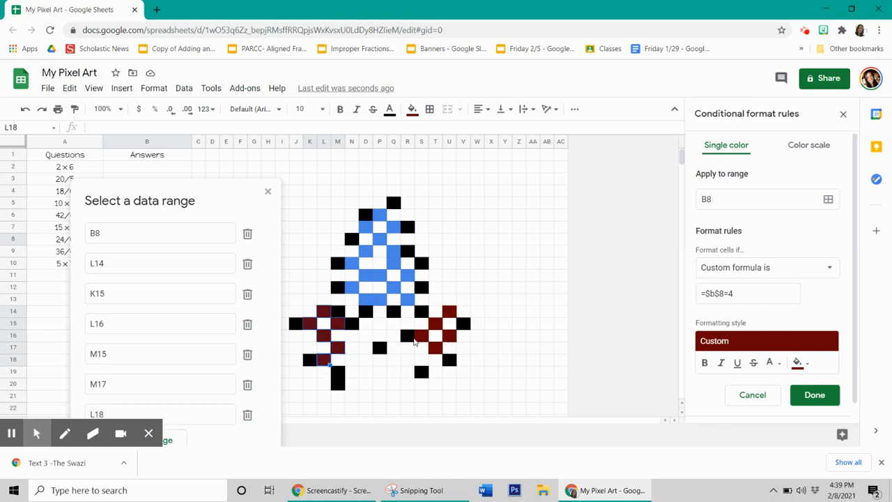
Add the right fin's dark red cells S16, T17, U16, T15 and U14 to the B8 rule's data range
left_click(423, 337, "ctrl")
left_click(435, 347, "ctrl")
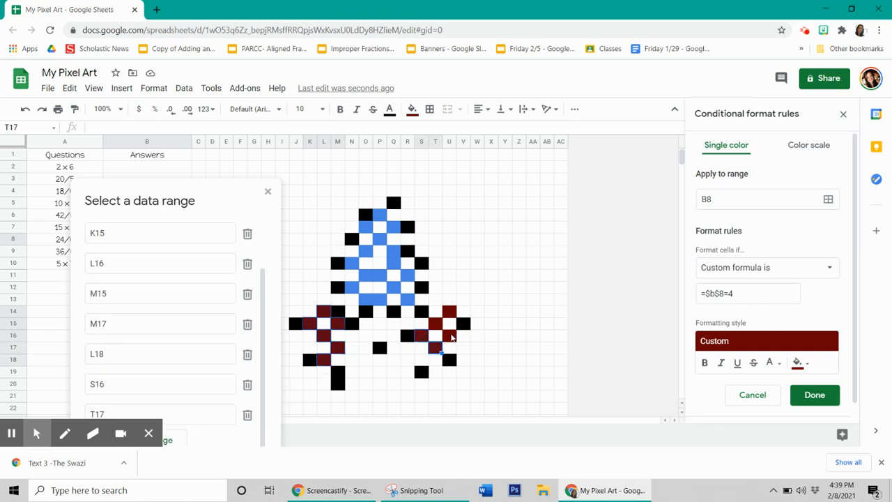
left_click(449, 336, "ctrl")
left_click(439, 320, "ctrl")
left_click(449, 313)
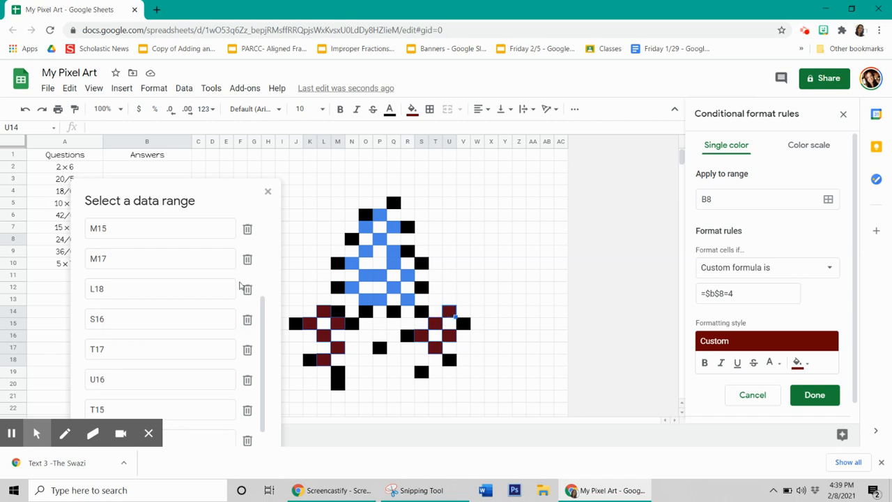
scroll(223, 306, "down", 1)
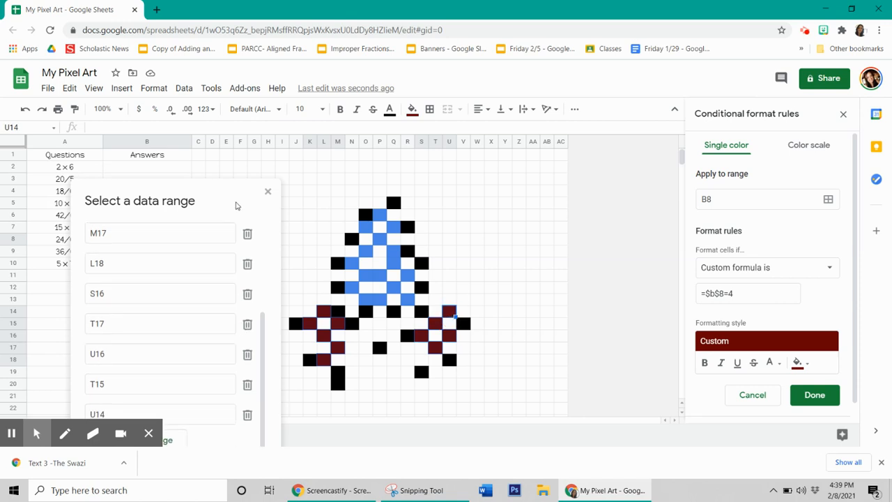
left_click(265, 420)
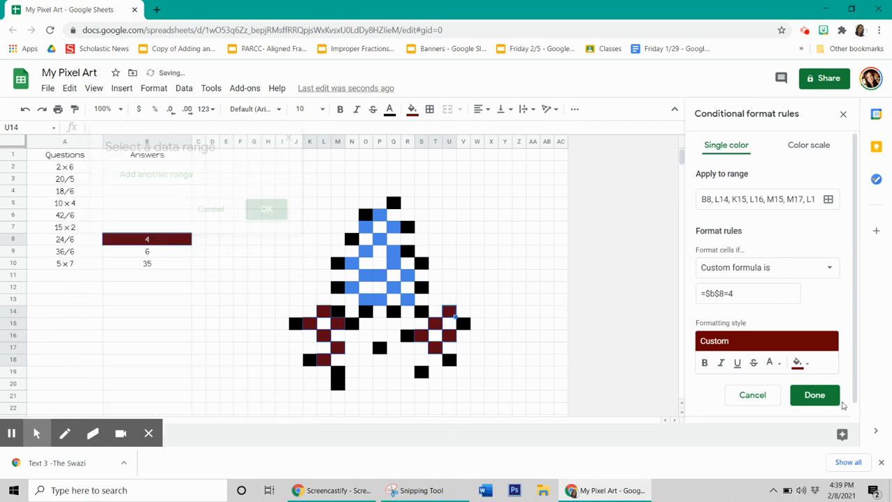
Save the B8 rule, reset the manual fill of the selected fin cells, and clear the answer in B8
left_click(814, 395)
left_click(411, 109)
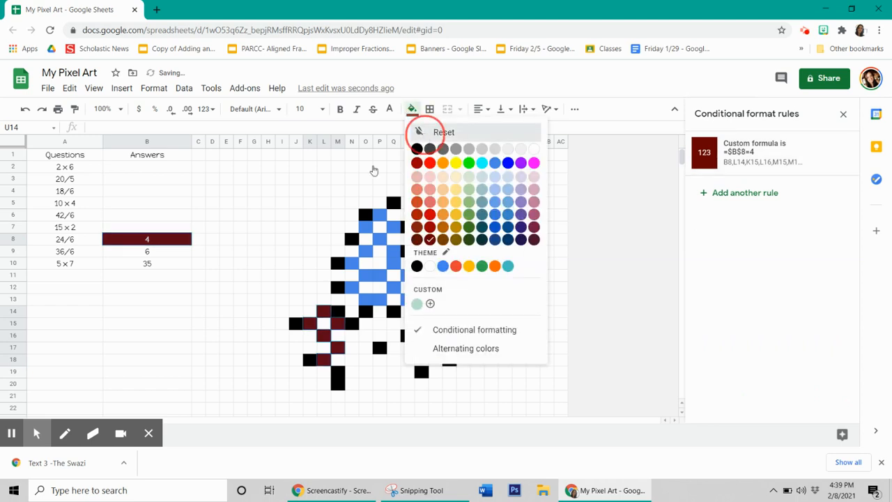
key("Escape")
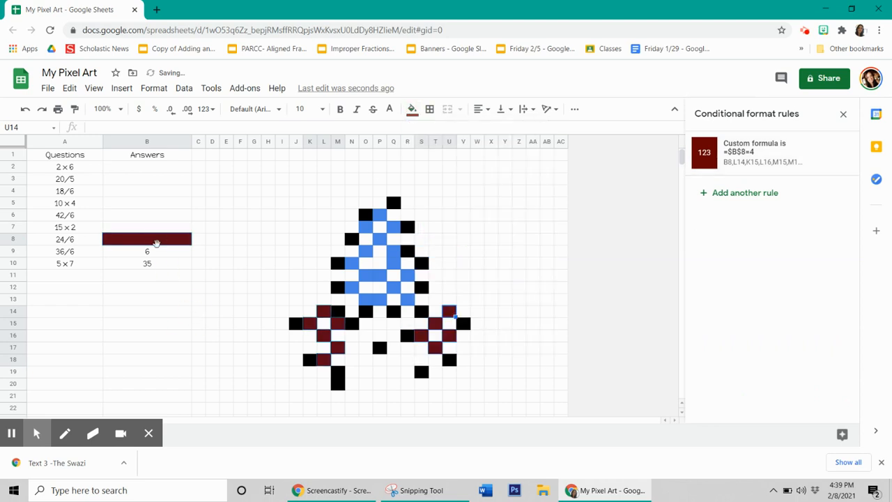
type("4")
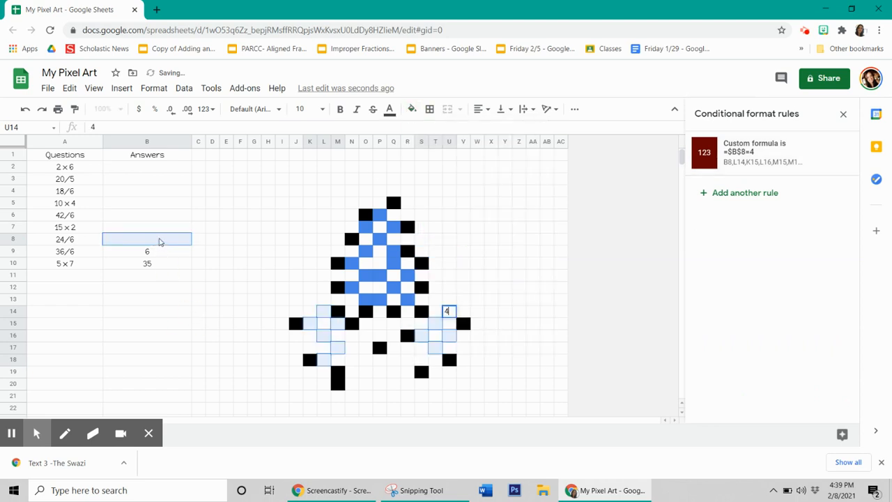
key("Return")
left_click(159, 239)
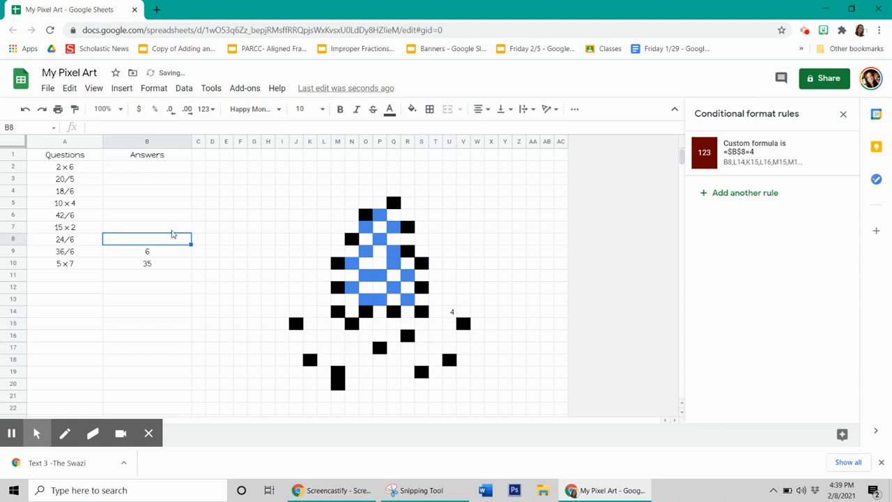
left_click(168, 238)
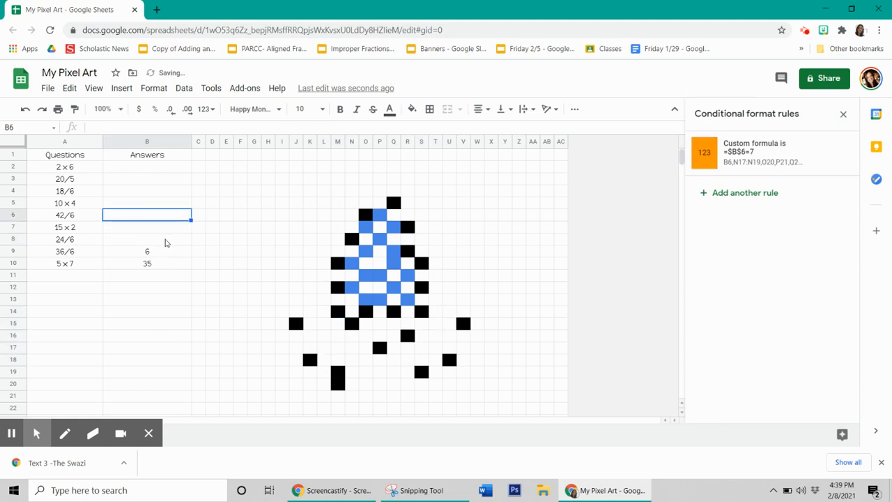
Test the B8 rule by entering 4 in the cell and emptying it again
type("4")
key("Return")
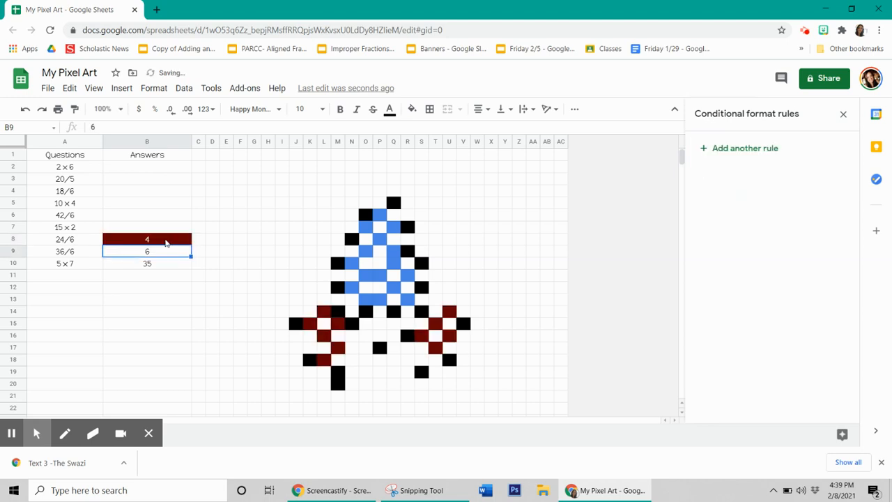
left_click(167, 242)
key("Delete")
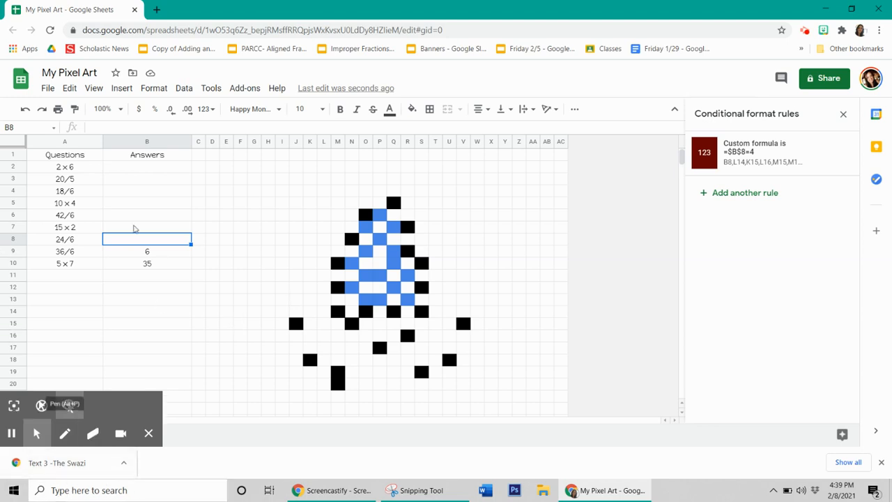
Start a new conditional formatting rule for answer cell B9
left_click(122, 251)
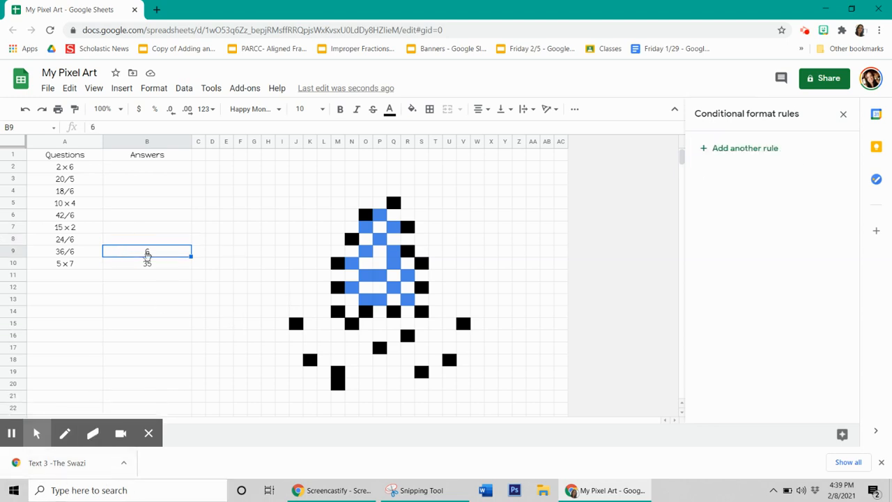
left_click(125, 256)
left_click(141, 276)
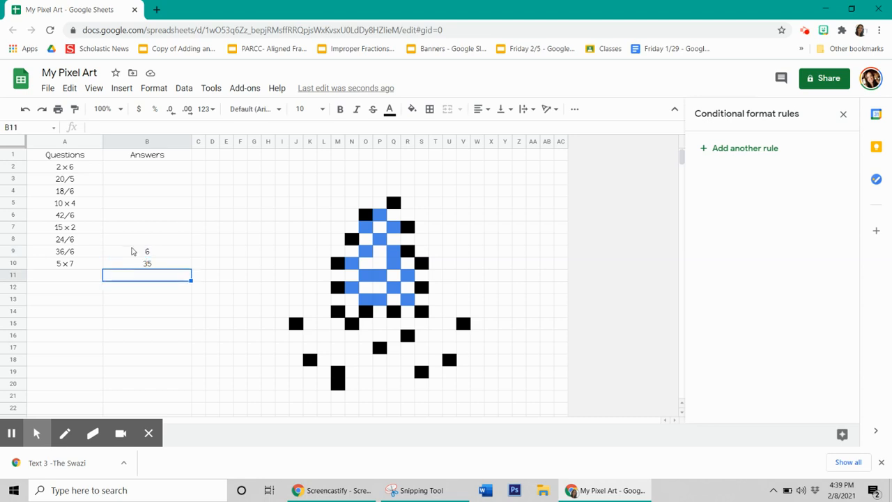
left_click(133, 251)
left_click(154, 88)
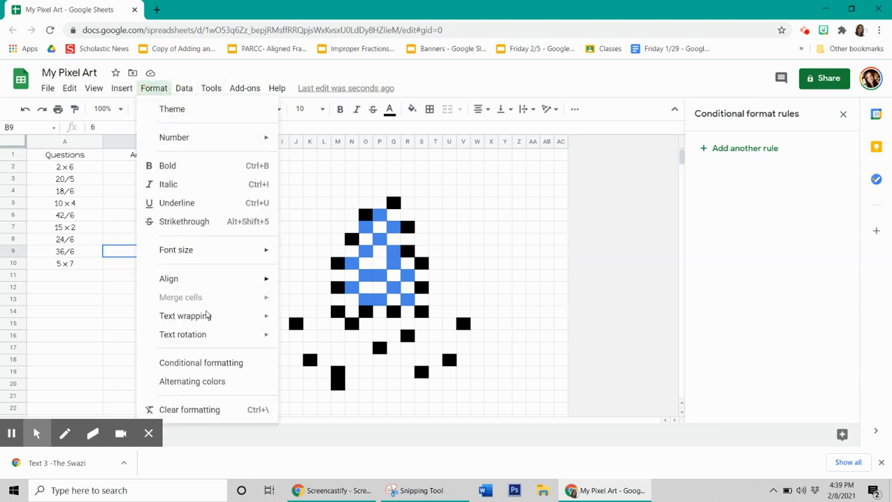
left_click(177, 362)
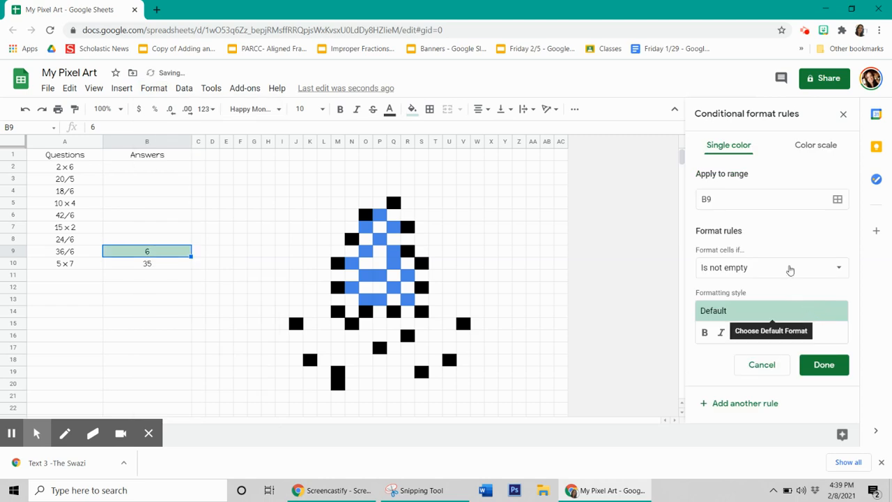
Give the B9 rule the custom formula =$b$9=6 and a cornflower blue fill
left_click(778, 267)
scroll(742, 355, "down", 5)
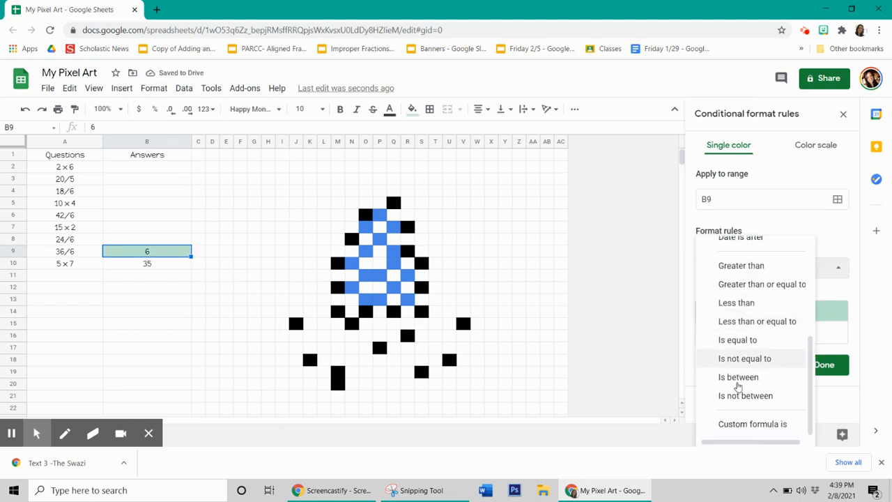
left_click(726, 424)
left_click(728, 291)
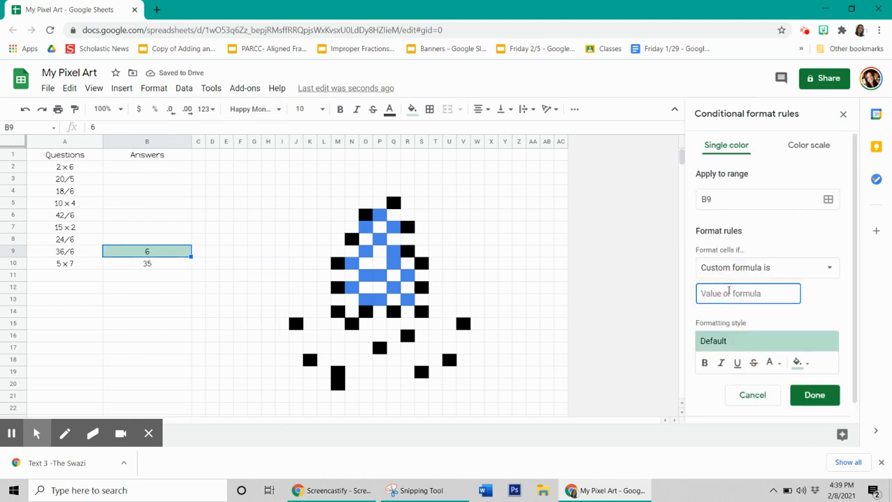
type("=$b$9=6")
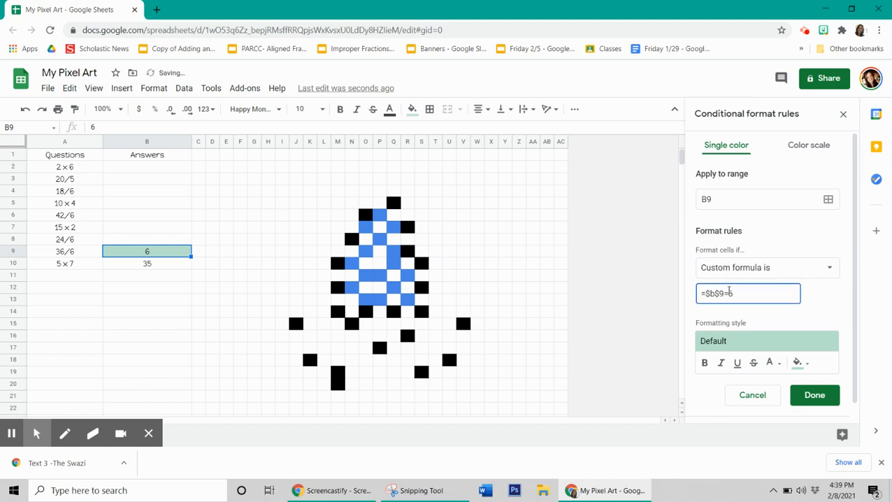
left_click(800, 363)
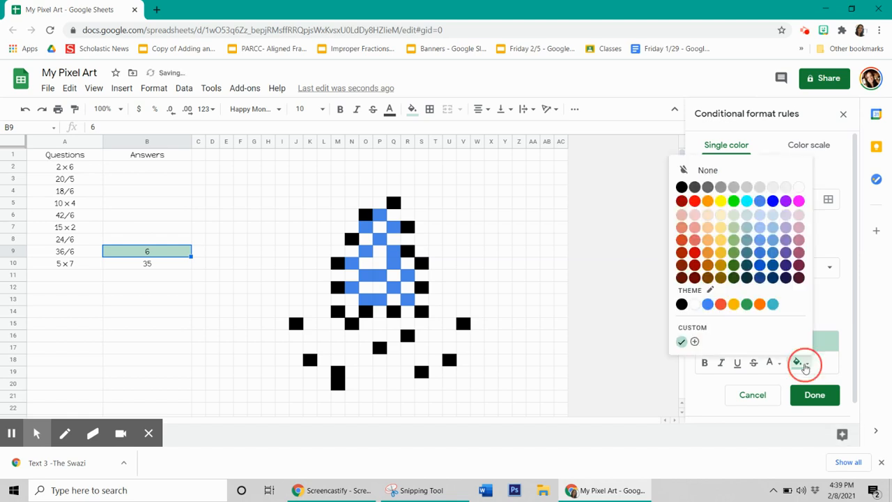
left_click(760, 202)
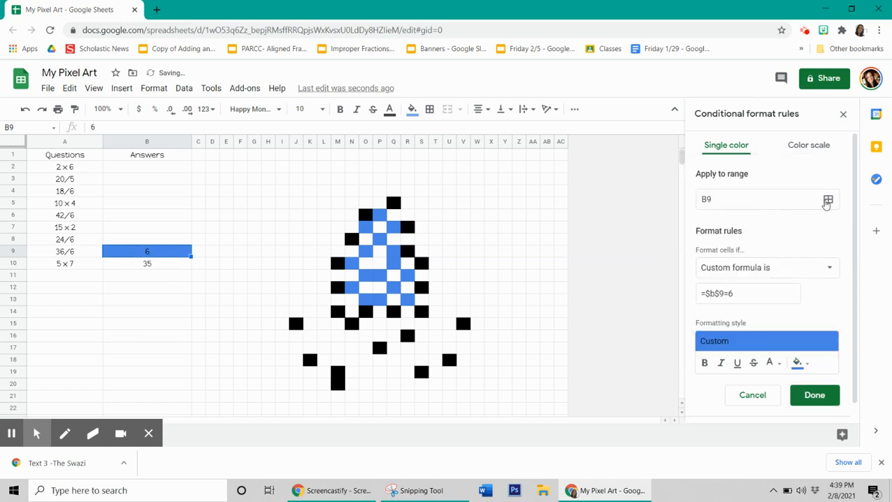
Add the rocket body's blue cells N10, N12, O13:P13, O11:P11 and O9 to the B9 rule's data range
left_click(828, 199)
left_click_drag(510, 200, 216, 202)
left_click(354, 265, "ctrl")
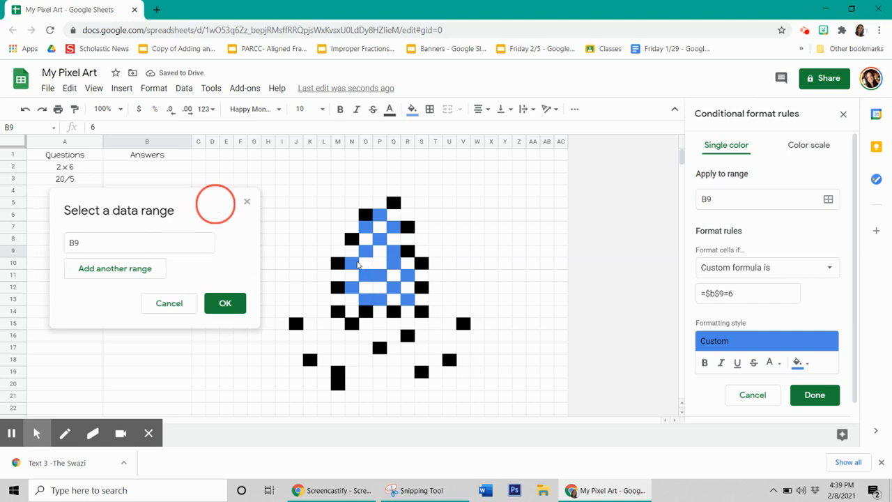
left_click(351, 288, "ctrl")
left_click_drag(365, 299, 379, 301)
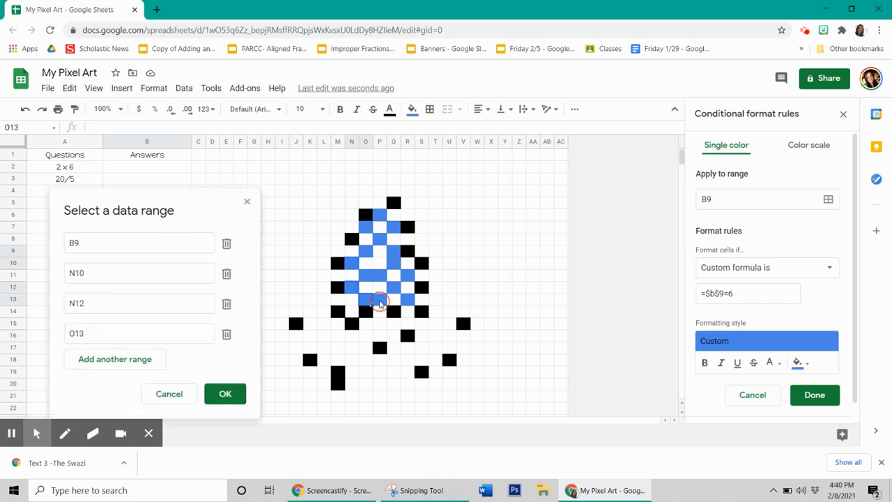
left_click(379, 279, "ctrl")
left_click(370, 254, "ctrl")
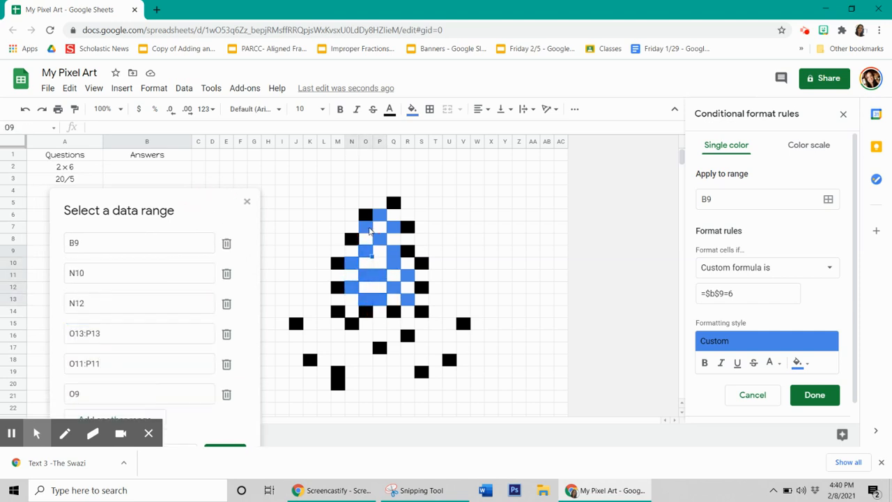
Add the remaining blue cells O7, P6, P8, Q7, Q9:Q10, R11, Q12 and R13 to the B9 rule's data range
left_click(371, 228, "ctrl")
left_click(381, 218, "ctrl")
left_click(382, 240, "ctrl")
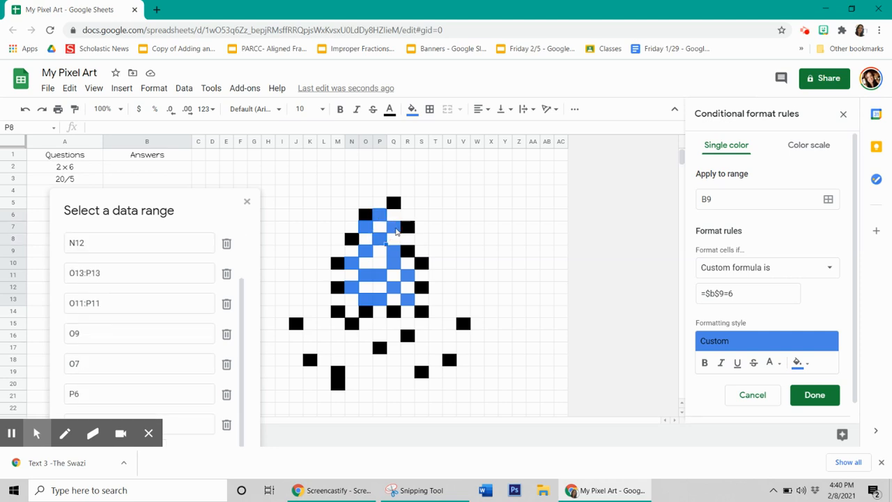
left_click(395, 231, "ctrl")
left_click(394, 253, "ctrl")
left_click_drag(394, 265, 396, 267)
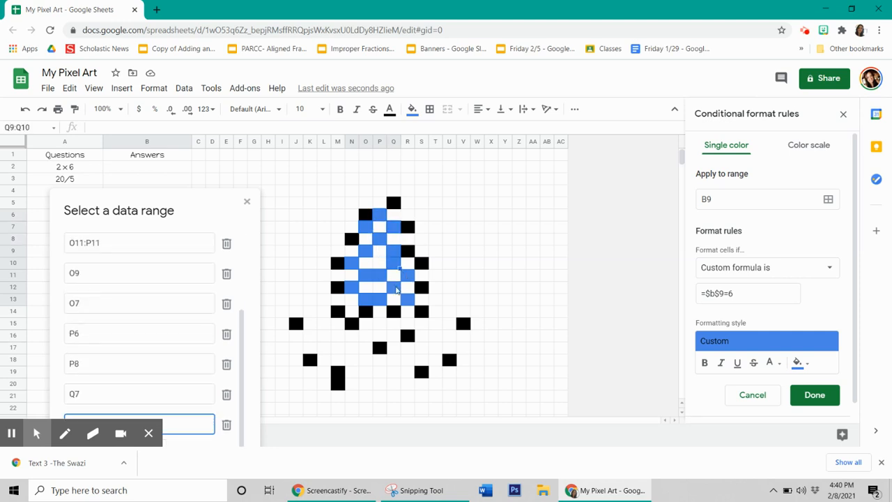
left_click(406, 278, "ctrl")
left_click(395, 289, "ctrl")
left_click(407, 302, "ctrl")
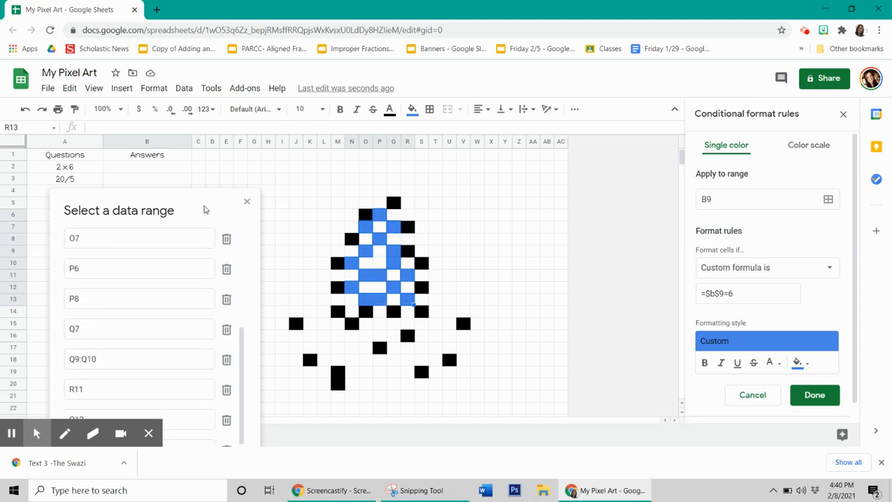
Save the B9 rule with its extended range and reset the manual fill of the selected blue cells
left_click_drag(205, 209, 225, 114)
left_click(262, 390)
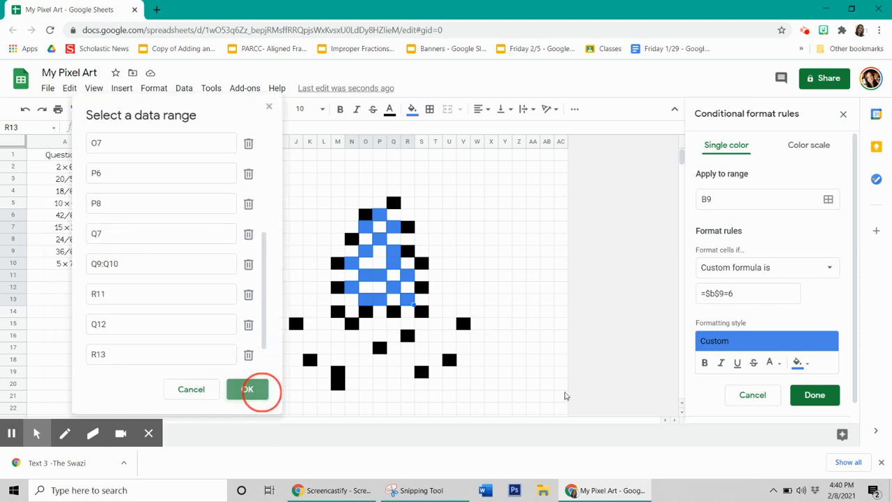
left_click(814, 394)
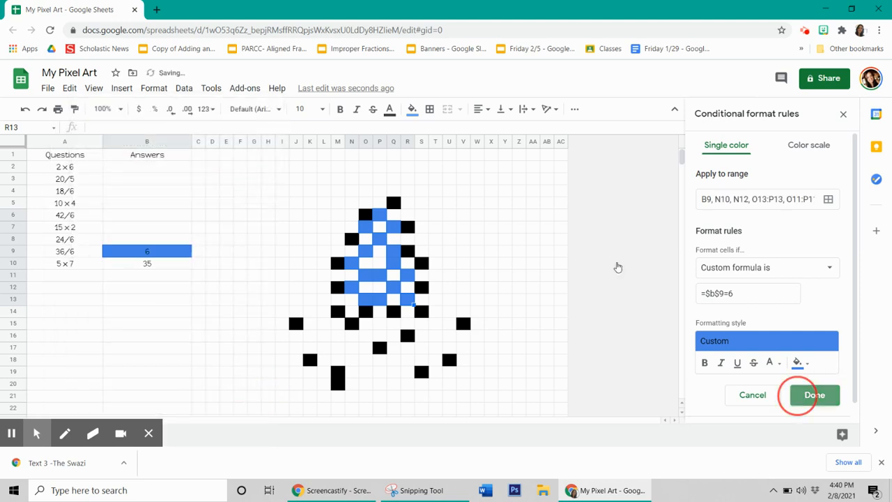
left_click(413, 111)
left_click(429, 132)
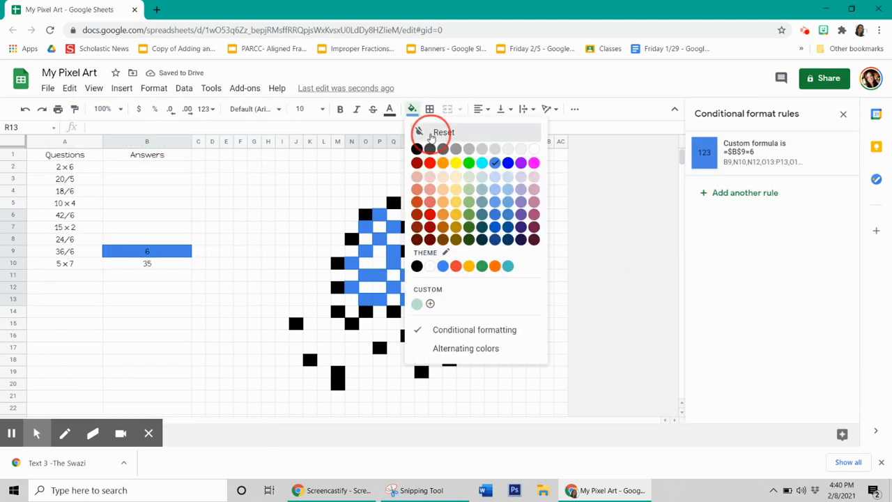
Clear the answer in B9
left_click(171, 238)
left_click(167, 254)
key("Delete")
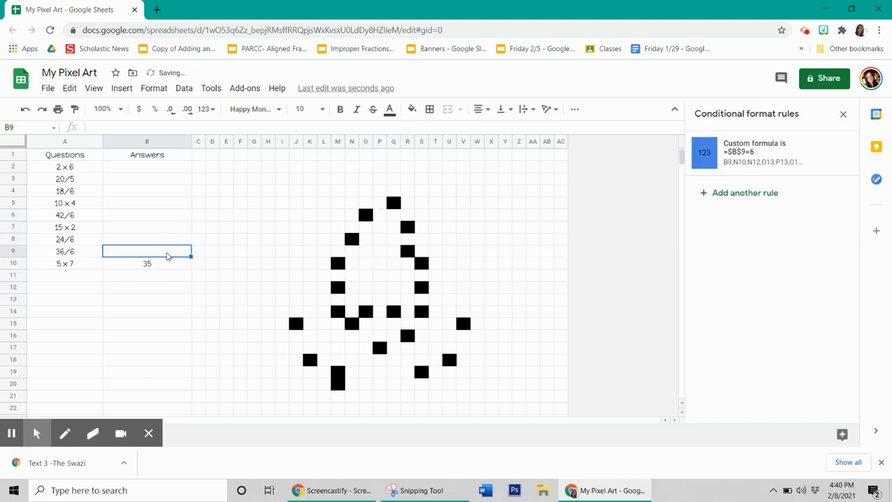
Test the B9 rule by entering 6 in the cell and emptying it again
key("Down")
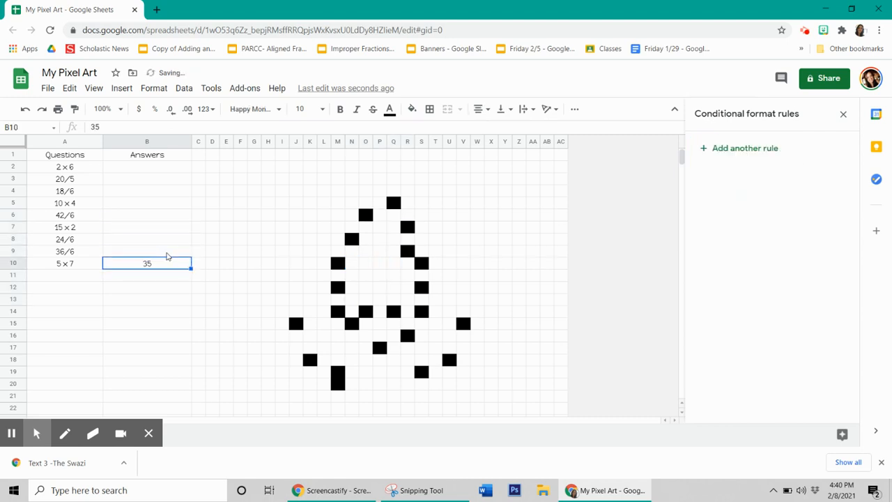
left_click(166, 253)
type("6")
key("Return")
left_click(167, 254)
key("BackSpace")
key("Return")
Start a conditional formatting rule for answer cell B10 with the custom formula =$b$10=35
left_click(152, 89)
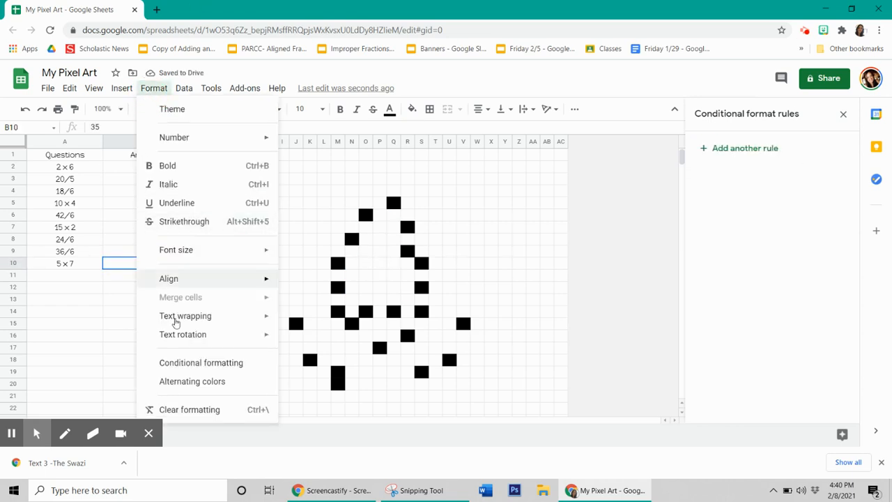
left_click(171, 363)
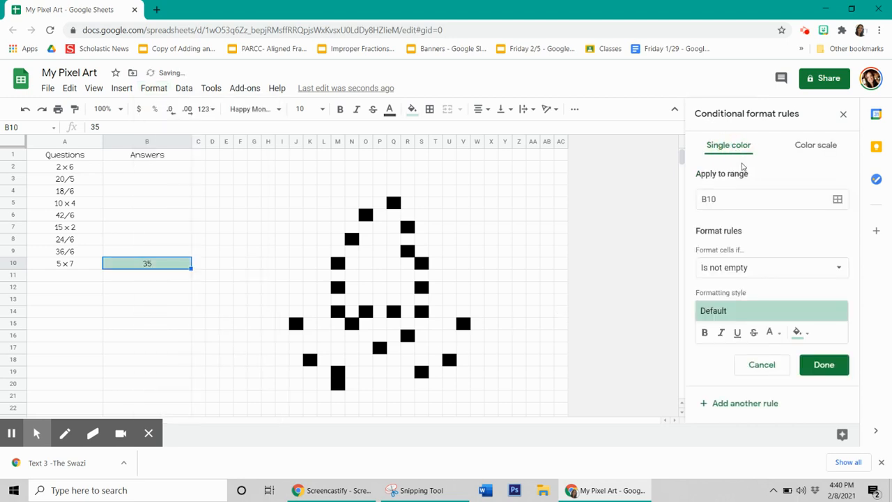
left_click(791, 275)
scroll(786, 338, "down", 3)
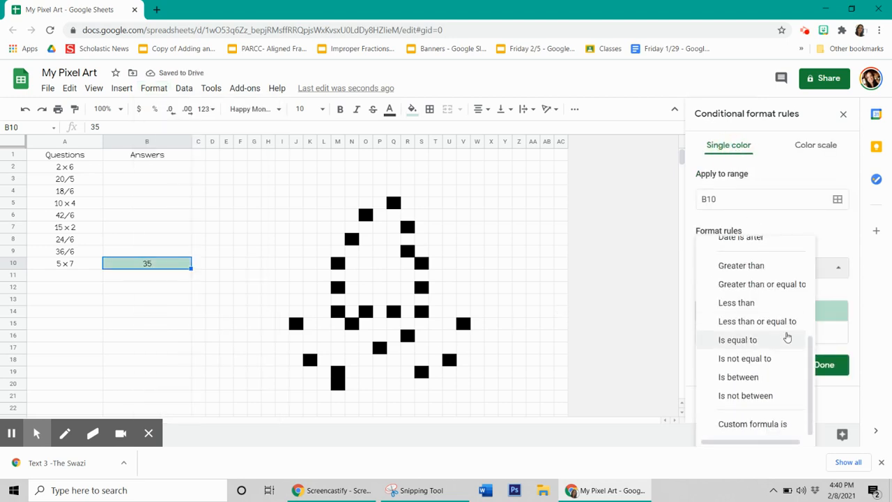
left_click(735, 424)
left_click(719, 293)
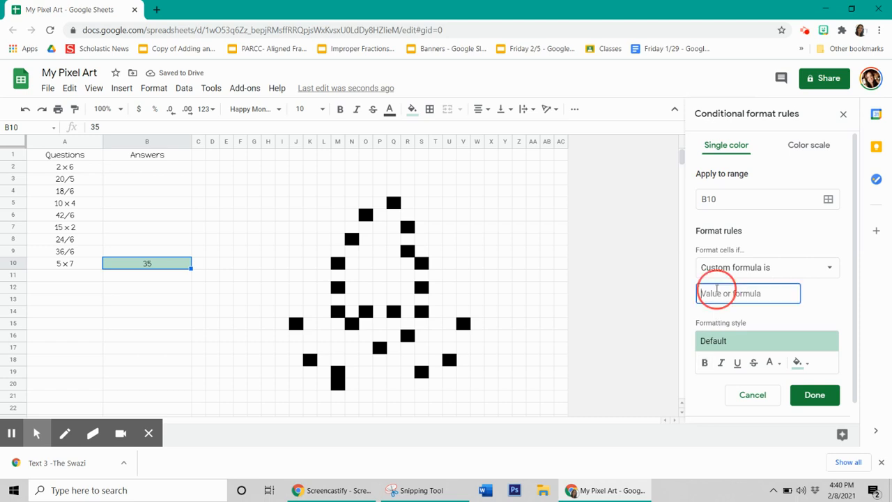
type("=$b$10=35")
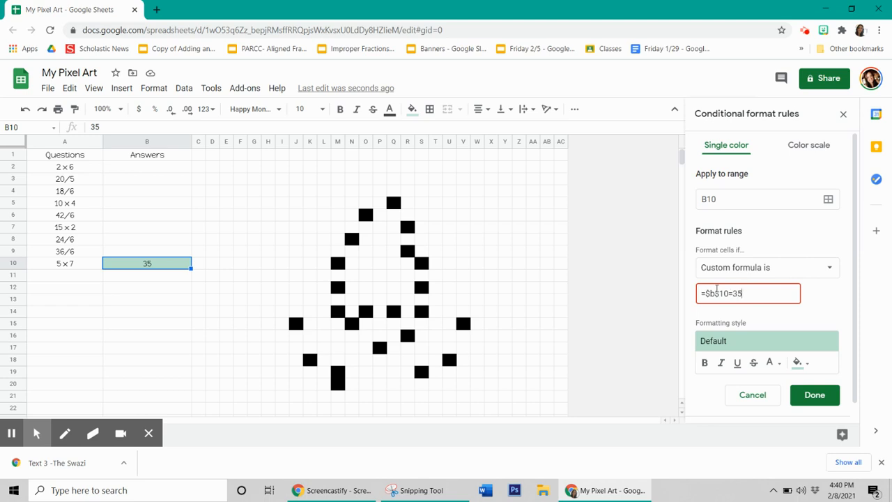
Format the B10 rule with a black fill and white text
left_click(802, 365)
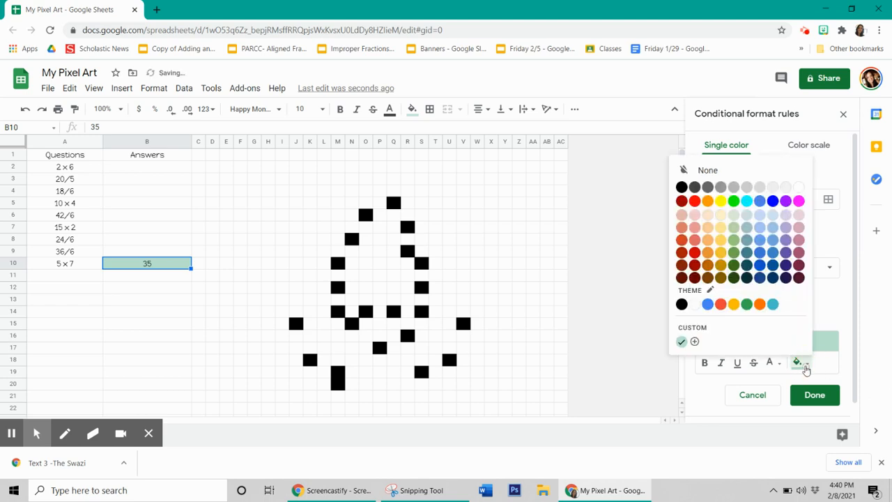
left_click(681, 303)
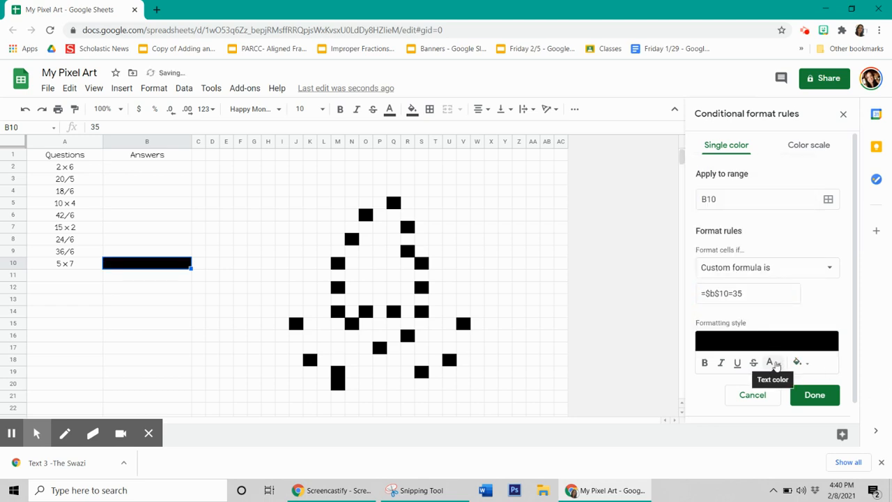
left_click(769, 363)
left_click(771, 186)
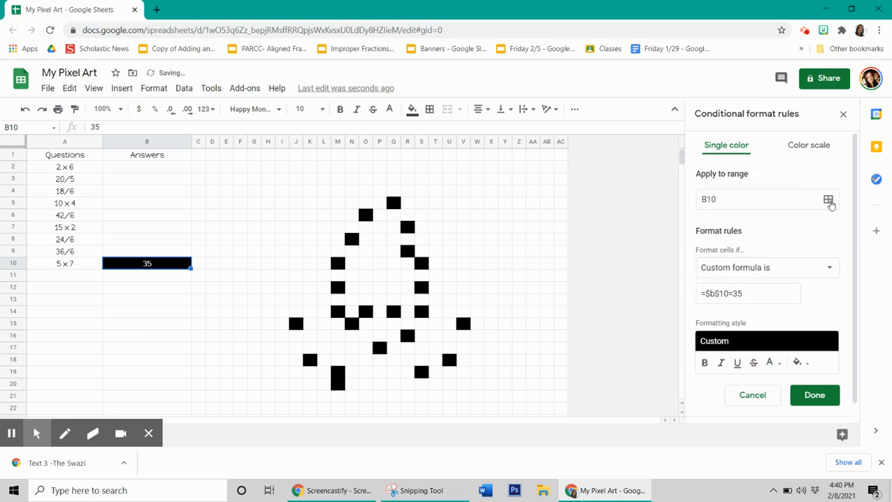
Add the black outline cells R9, S10, S12 and S14 to the B10 rule's data range
left_click(828, 199)
left_click_drag(463, 207, 196, 150)
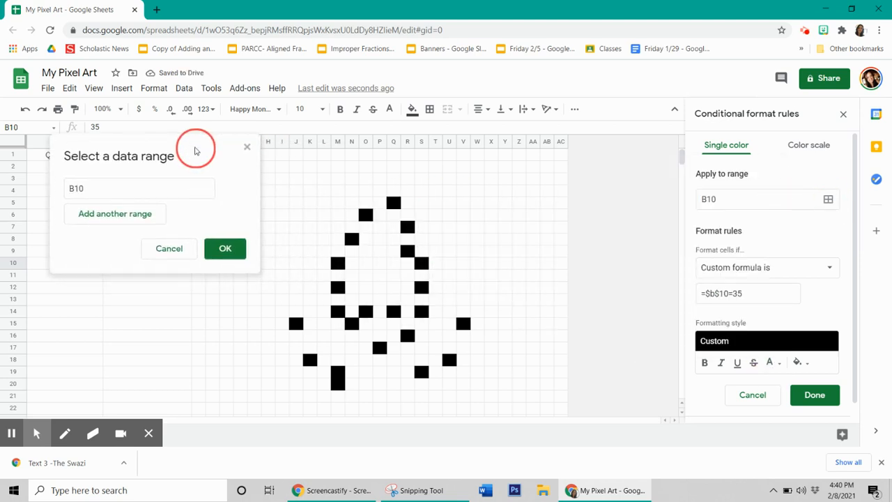
left_click(406, 252, "ctrl")
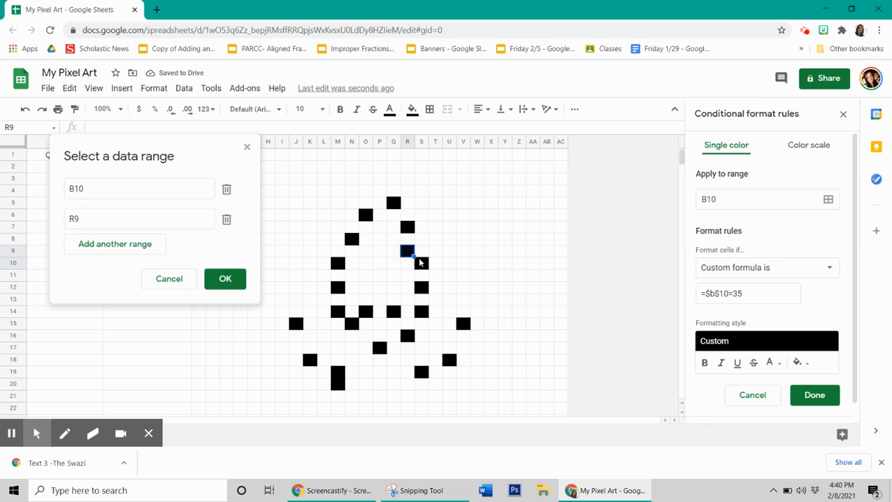
left_click(419, 262, "ctrl")
left_click(420, 287, "ctrl")
left_click(421, 310, "ctrl")
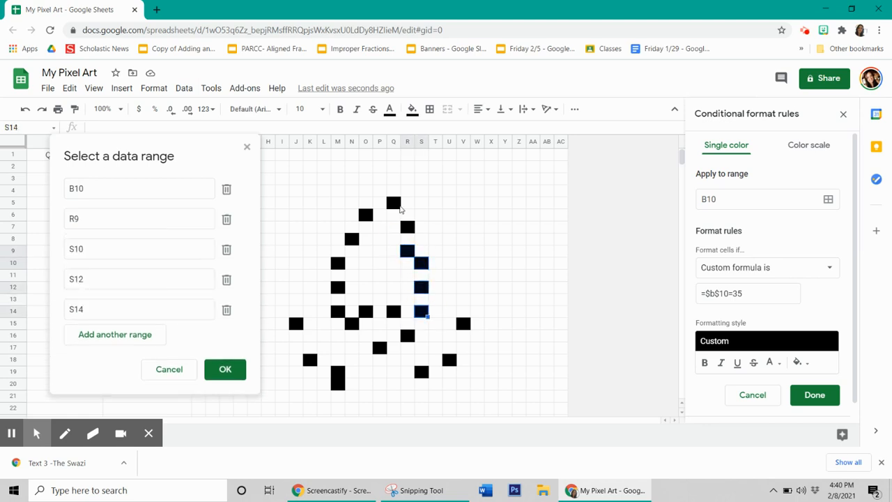
Add the black nose and left outline cells R7, Q5, O6, N8, M10, M12 and M14 to the B10 rule's data range
left_click(407, 226, "ctrl")
left_click(393, 202, "ctrl")
left_click(363, 214, "ctrl")
left_click(352, 239, "ctrl")
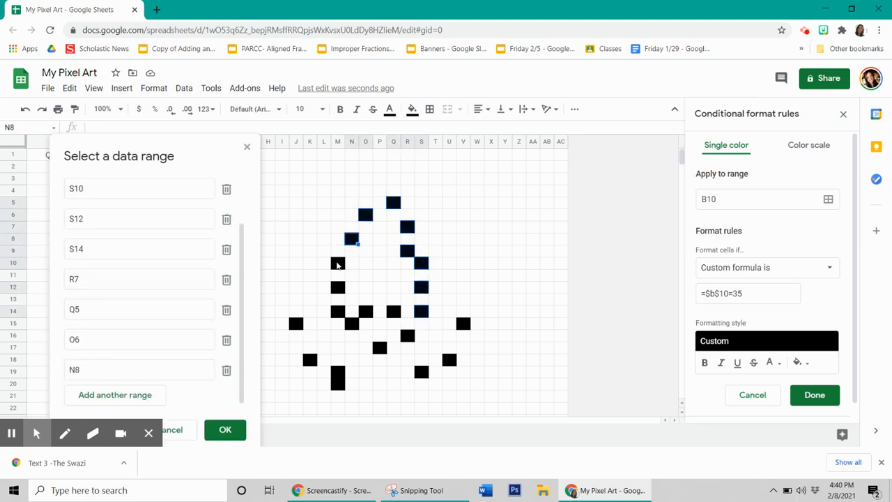
left_click(338, 262, "ctrl")
left_click(339, 286, "ctrl")
left_click(339, 312, "ctrl")
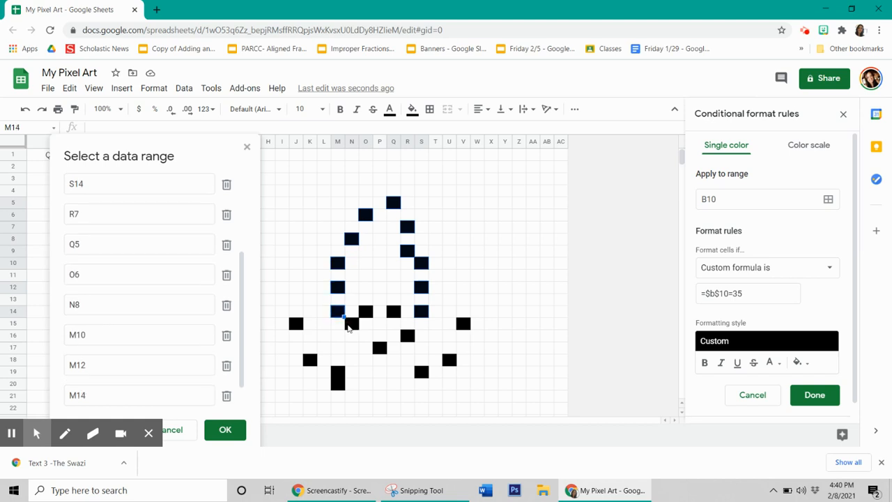
Add the black outline cells N15, O14, Q14, R16, V15, U18 and S19 to the B10 rule's data range
left_click(351, 323, "ctrl")
left_click(365, 311, "ctrl")
left_click(393, 312, "ctrl")
left_click(408, 336, "ctrl")
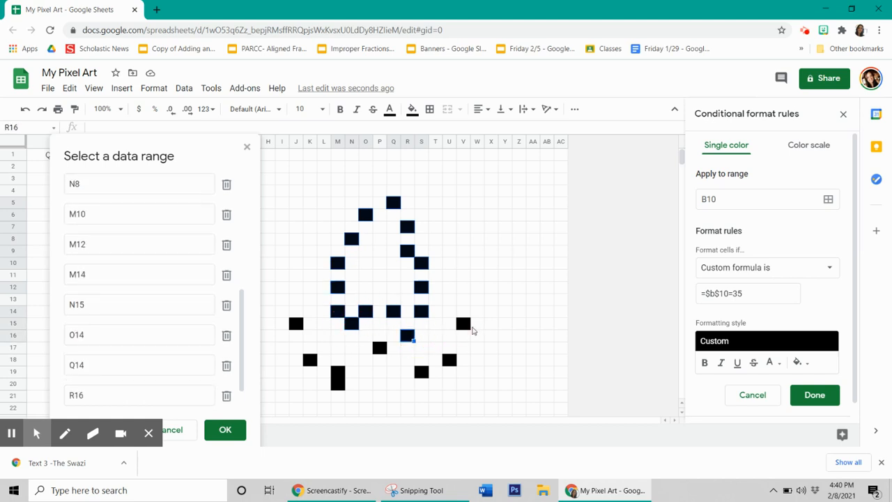
left_click(463, 323, "ctrl")
left_click(449, 360, "ctrl")
left_click(420, 371, "ctrl")
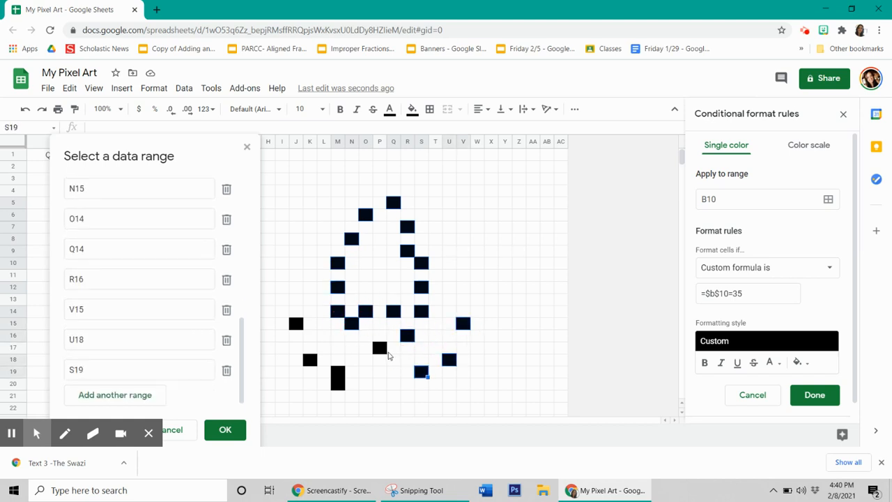
Add the black cells P17, M19:M20, K18 and J15 to the B10 rule's data range and save the rule
left_click(376, 348, "ctrl")
left_click_drag(337, 374, 337, 385)
left_click(310, 360, "ctrl")
left_click(295, 323, "ctrl")
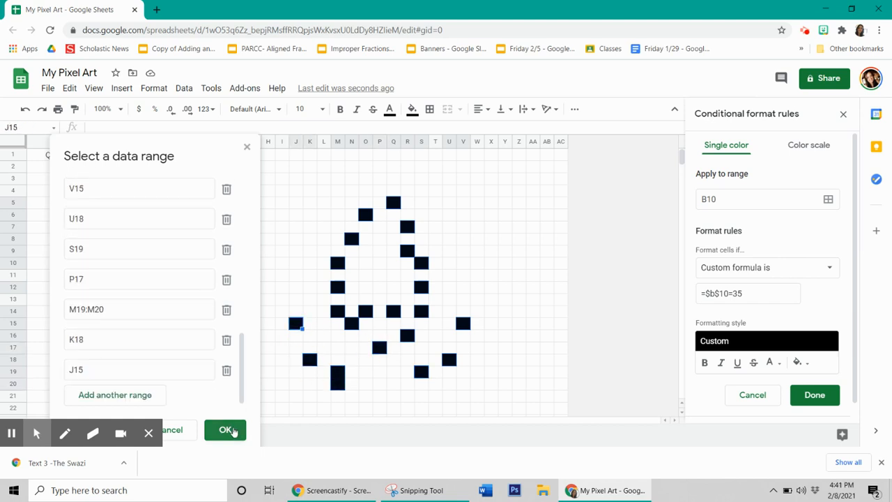
left_click(230, 429)
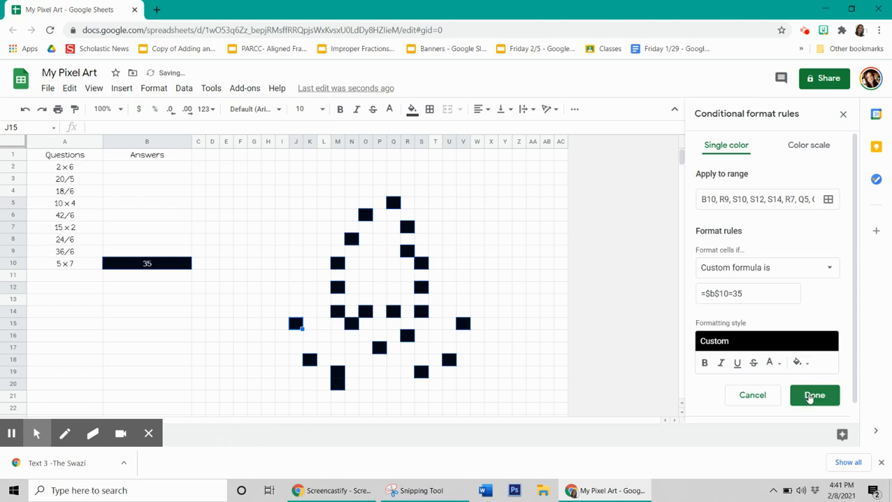
left_click(814, 395)
Reset the manual fill color of the selected black outline cells
left_click(412, 110)
left_click(434, 132)
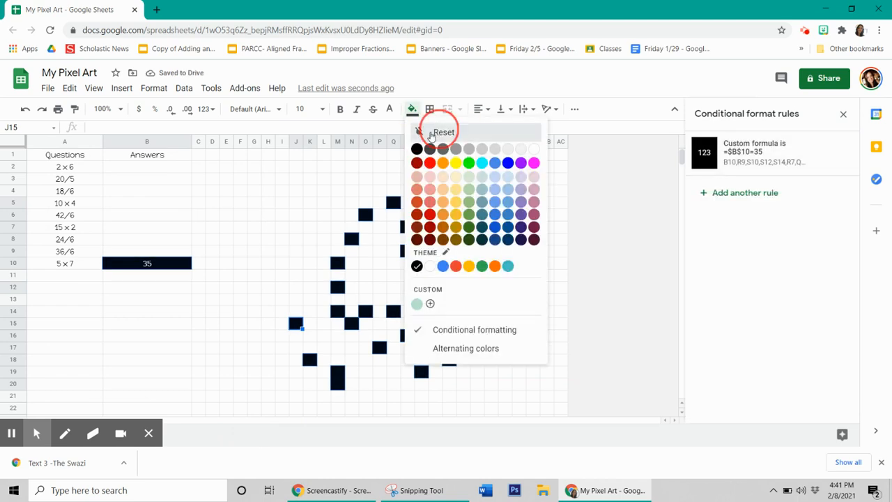
left_click(182, 288)
Test the B10 rule by clearing and re-entering 35 in B10, and empty the cell again
left_click(174, 264)
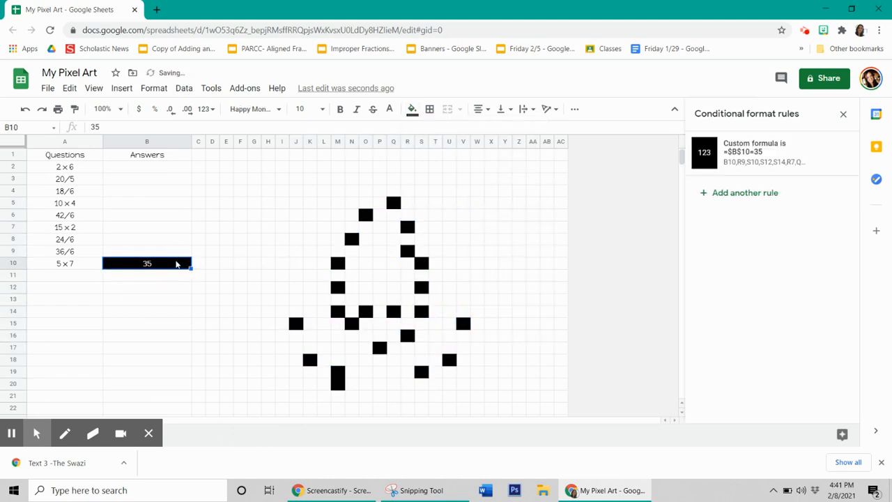
key("Delete")
type("35")
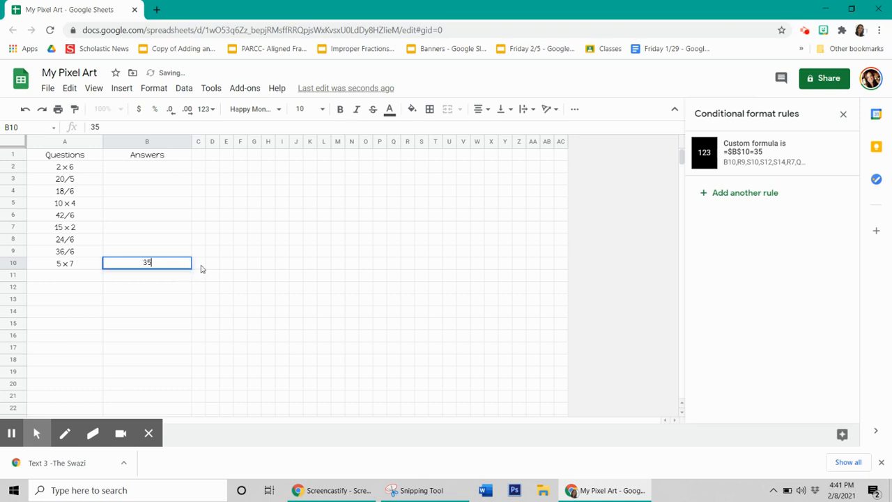
key("Return")
left_click(165, 270)
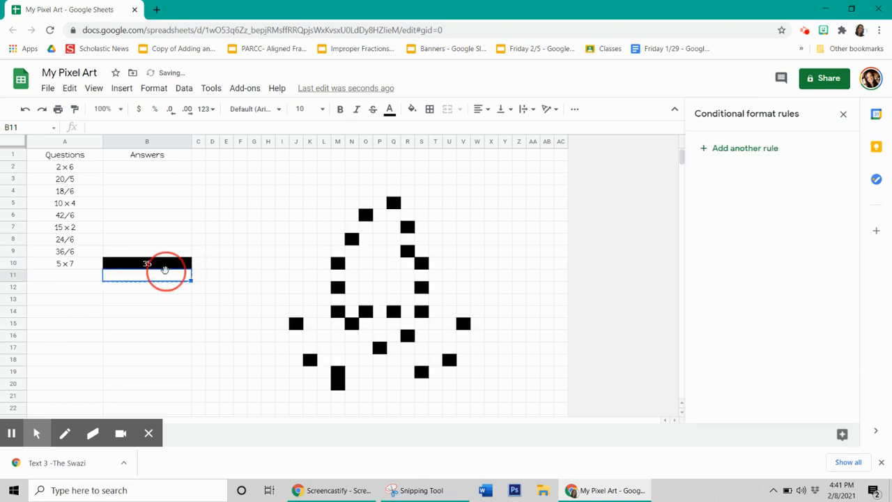
left_click(166, 264)
key("Delete")
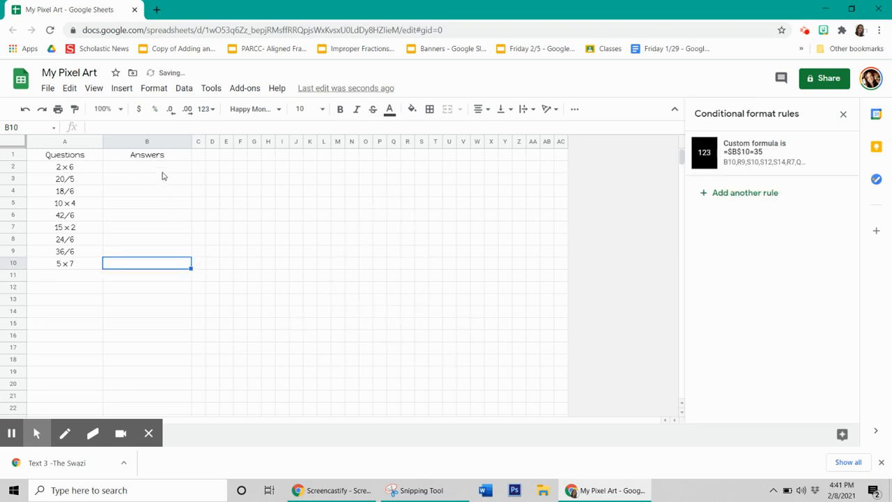
Enter the answers 12, 4, 3 and 40 in cells B2 to B5
left_click(162, 174)
type("12")
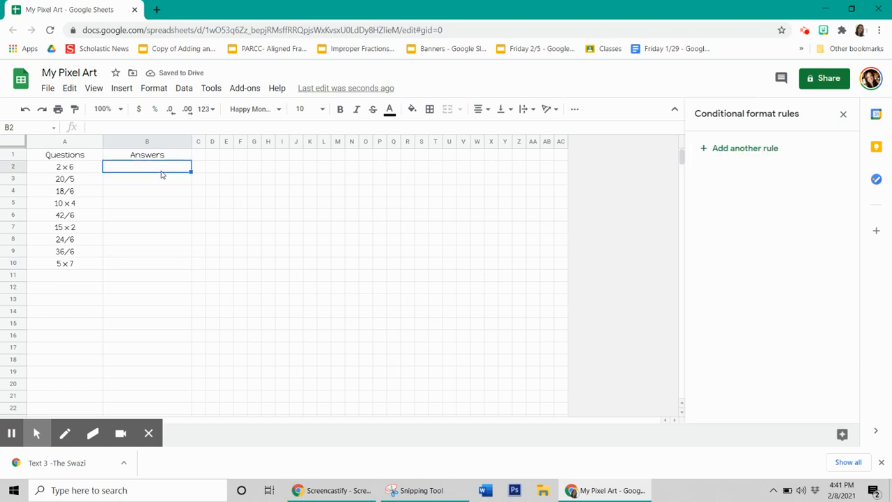
key("Return")
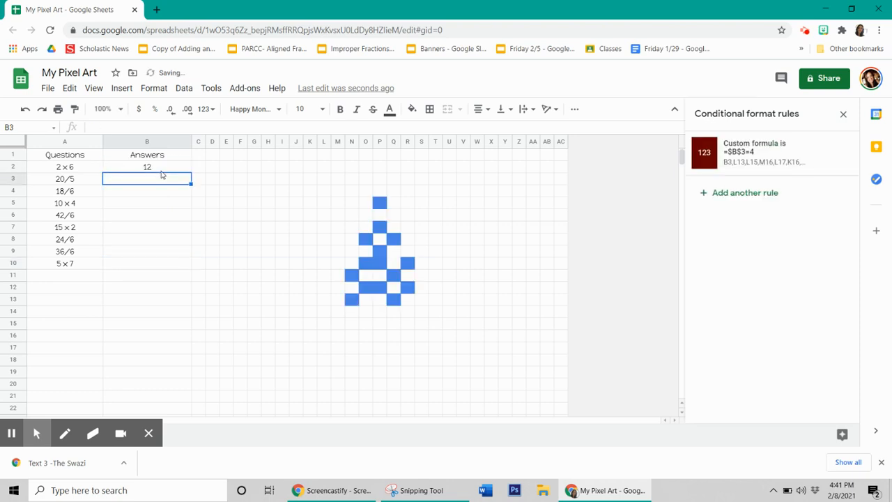
type("4")
key("Return")
type("3")
key("Return")
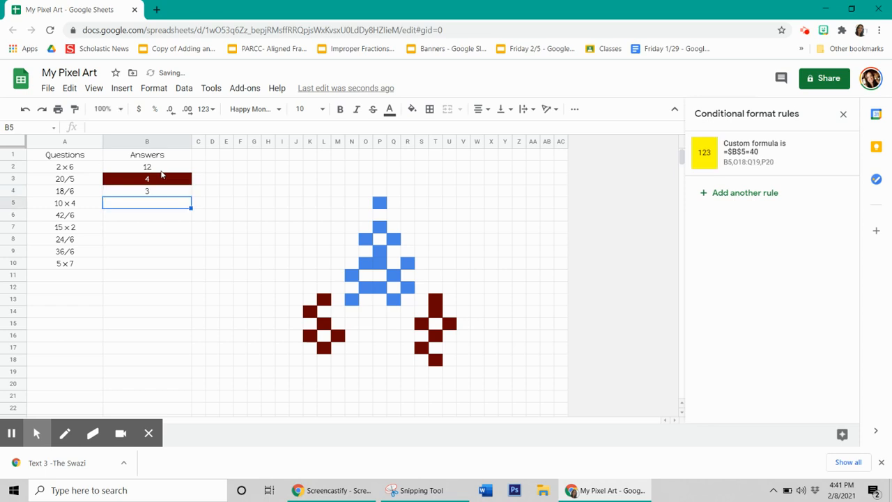
type("40")
key("Return")
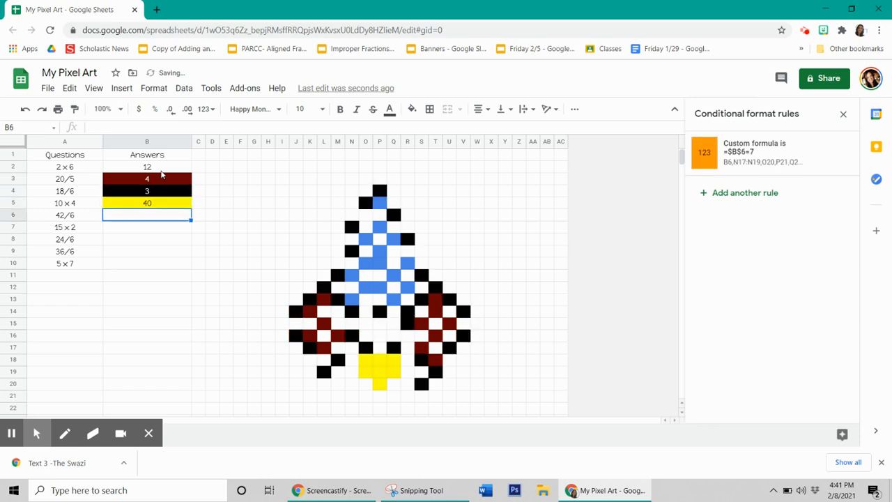
Enter the answers 7, 30, 4, 6 and 35 in cells B6 to B10
type("7")
key("Return")
type("3")
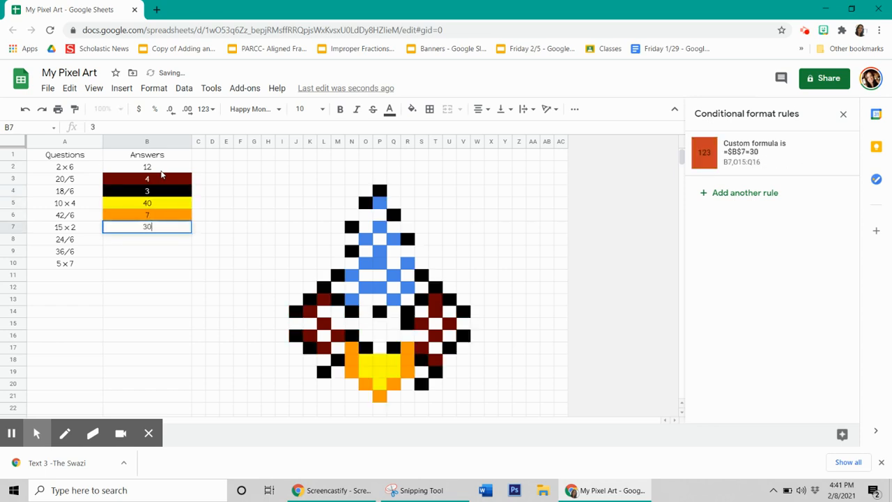
type("0")
key("Return")
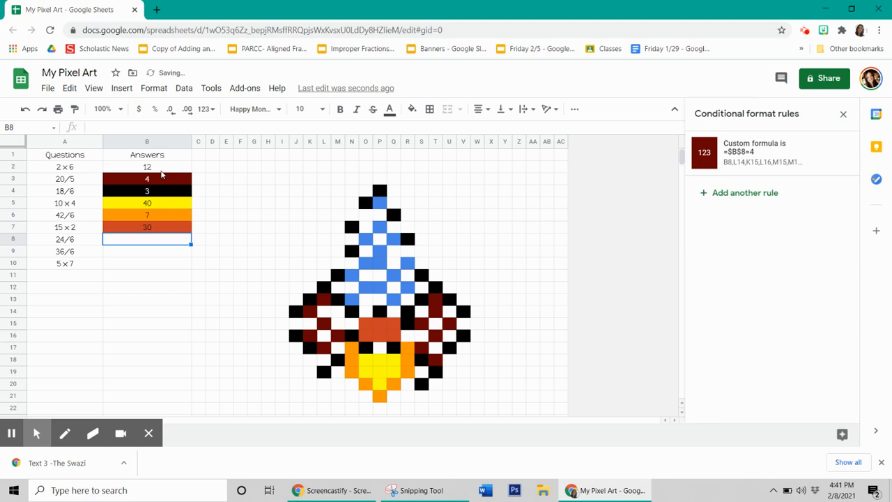
type("4")
key("Return")
type("6")
key("Return")
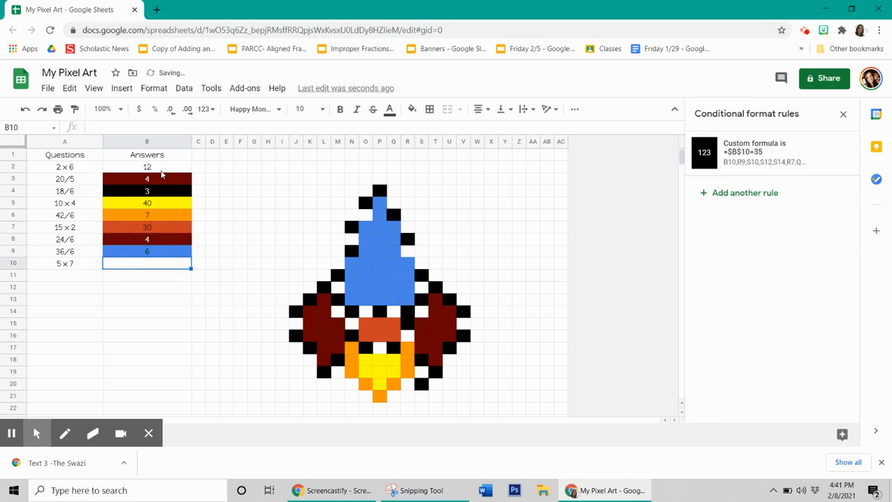
type("35")
key("Return")
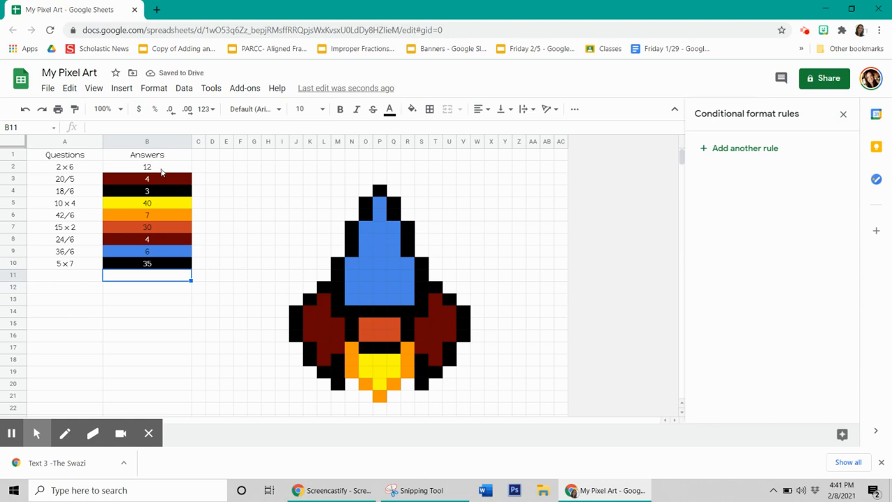
Examine which conditional formatting rules apply to answer cell B2 and to the rocket's blue body cells
left_click(161, 172)
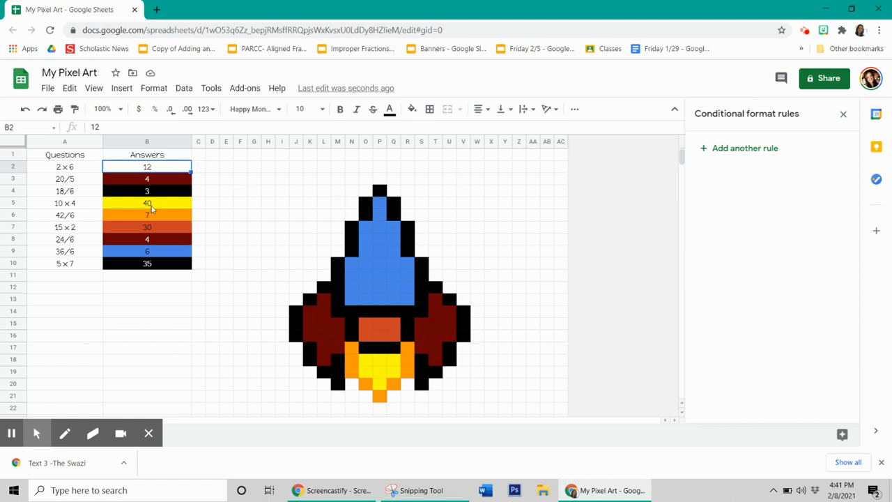
left_click(168, 167)
left_click(166, 180)
left_click(167, 171)
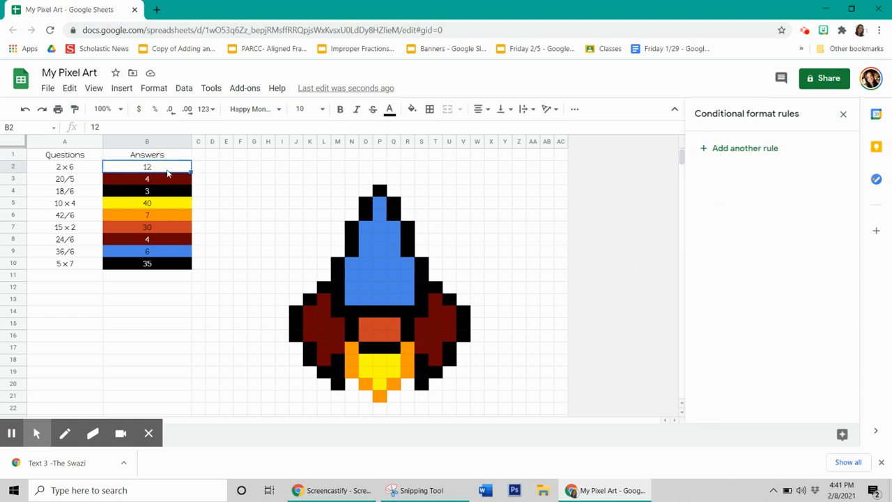
left_click(384, 275)
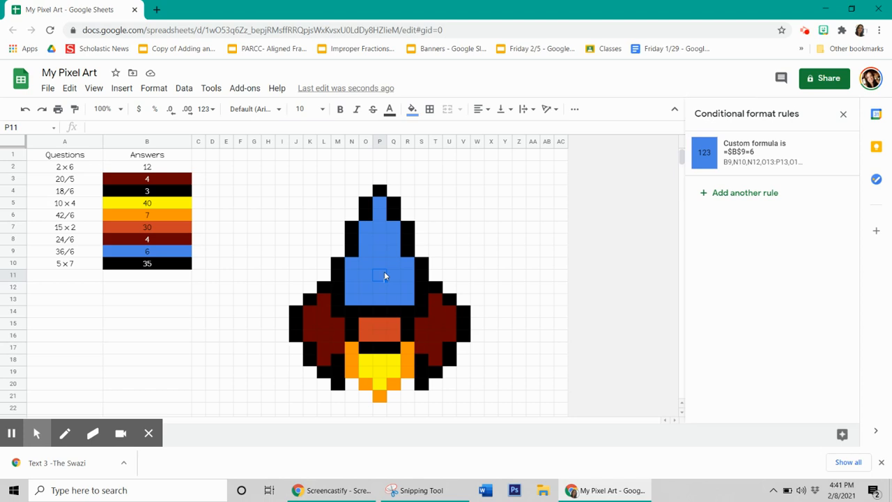
left_click(132, 159)
left_click(128, 170)
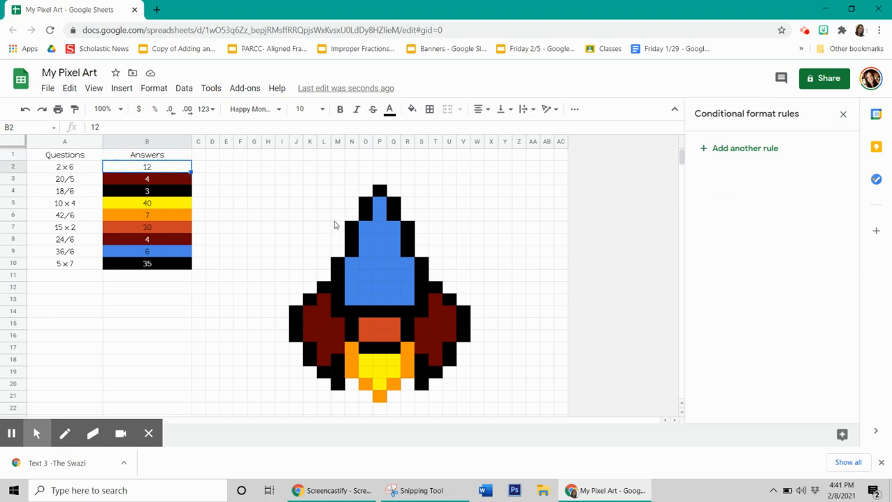
left_click(365, 228)
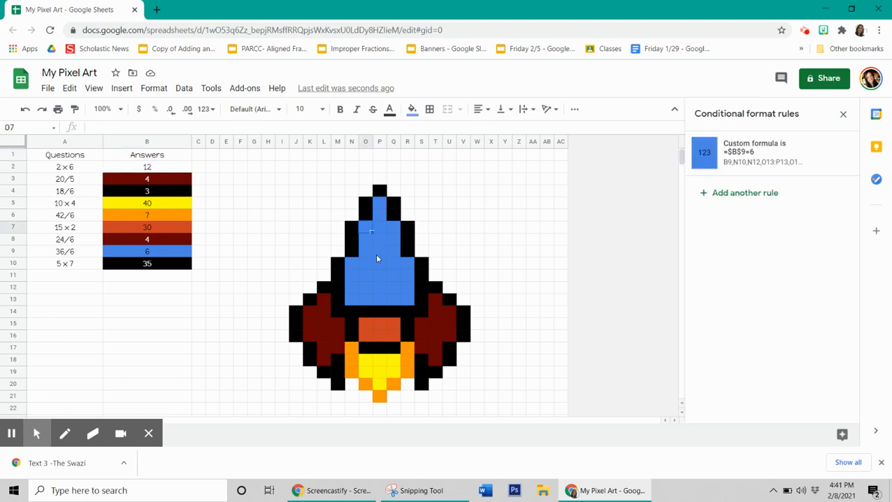
left_click(366, 252)
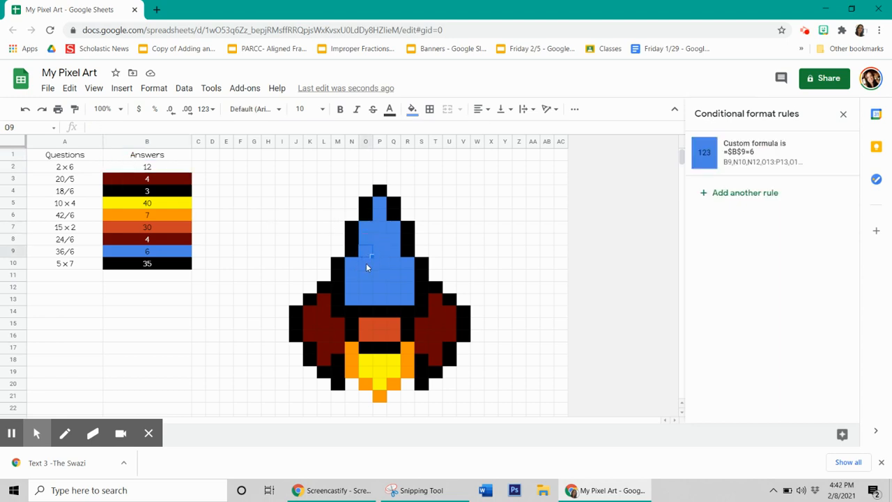
left_click(367, 267)
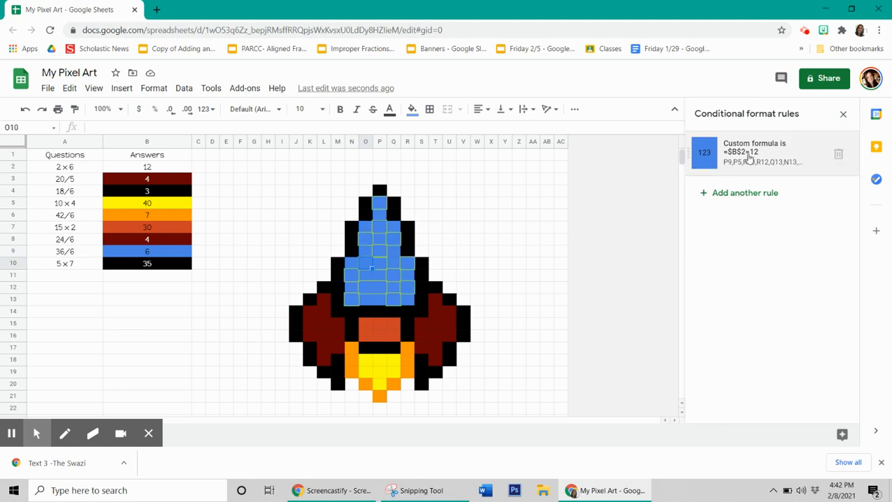
Add answer cell B2 to the data range of the blue =$B$2=12 rule and save it
left_click(747, 158)
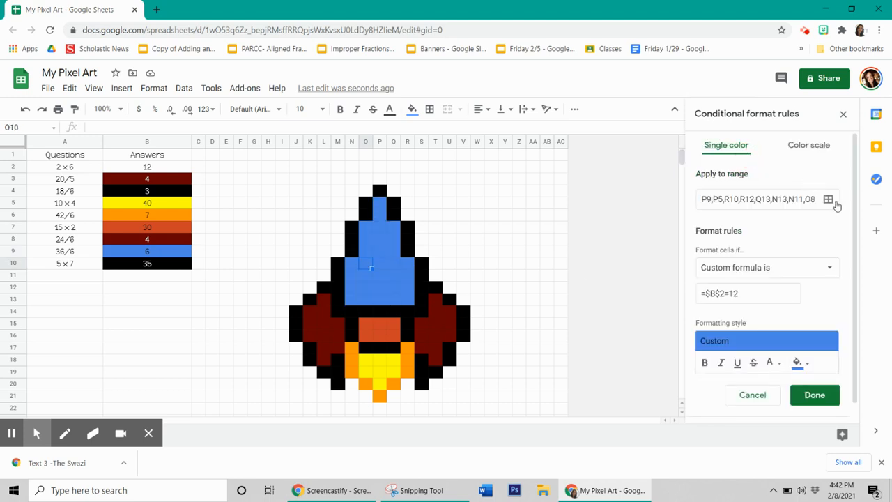
left_click(828, 199)
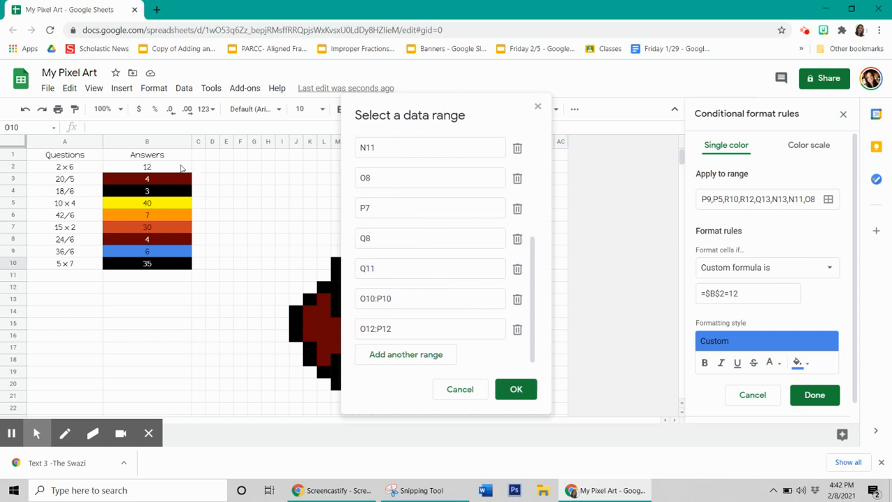
left_click(181, 168)
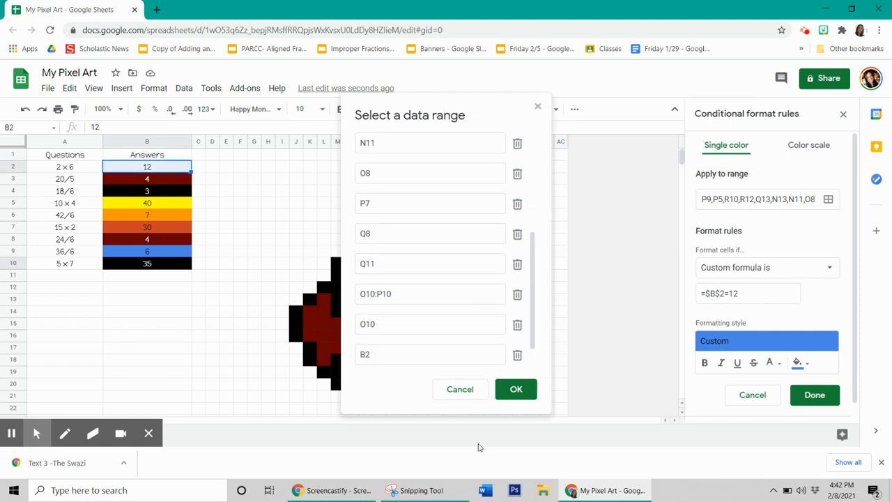
left_click(508, 391)
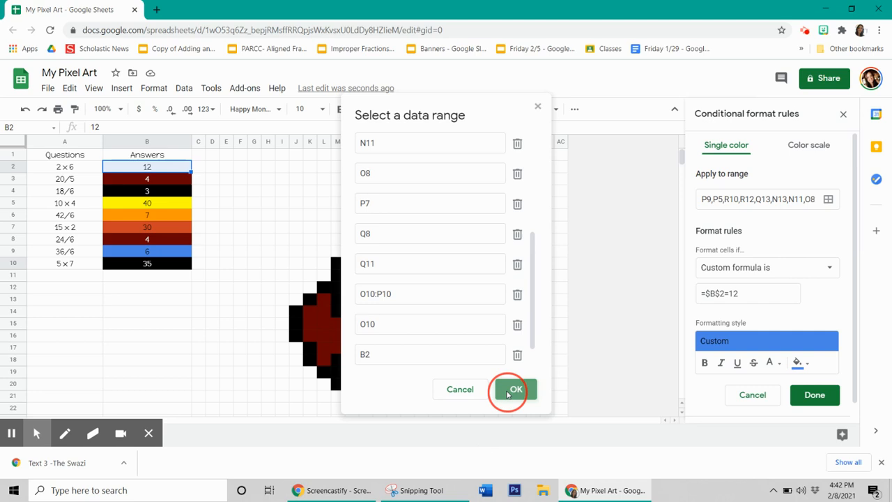
left_click(817, 395)
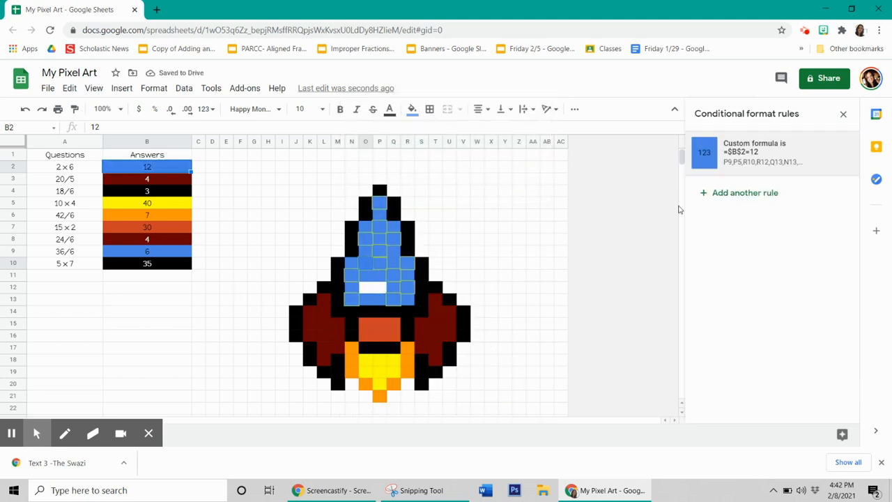
Restore the body cells O12:P12 to the data range of the blue =$B$2=12 rule and save it
left_click(741, 160)
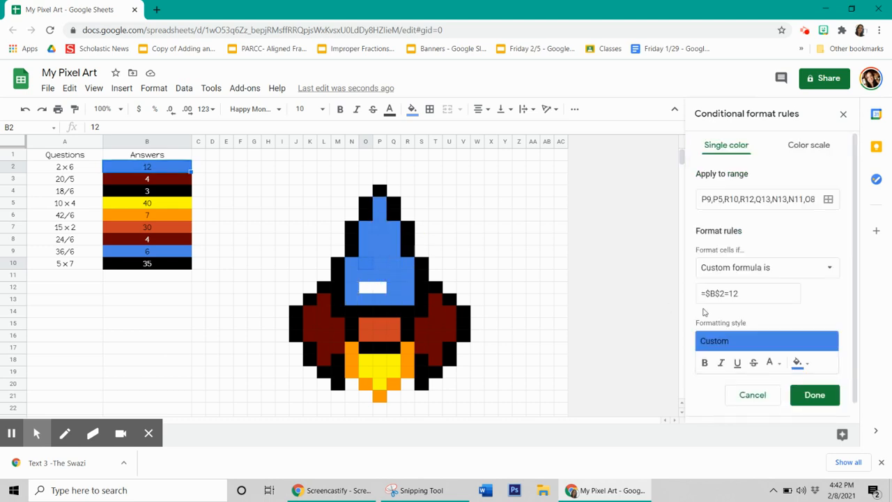
left_click(827, 199)
left_click_drag(424, 110, 126, 137)
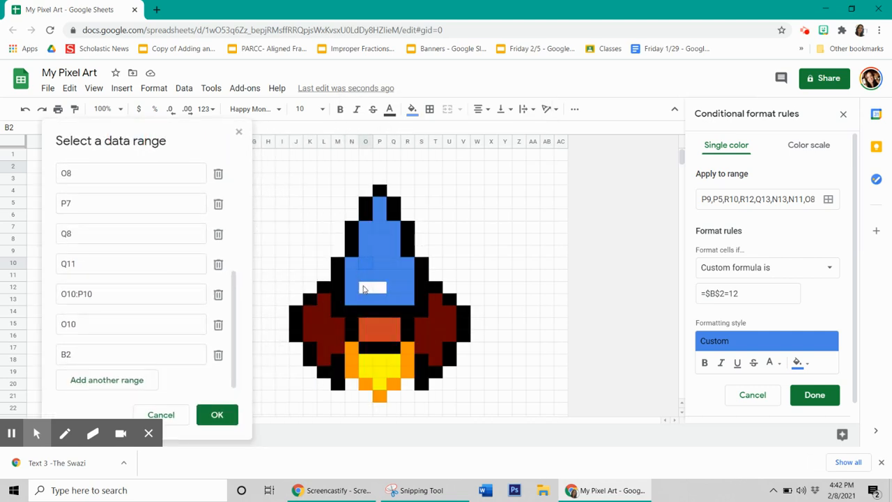
left_click(363, 289, "ctrl")
left_click_drag(373, 288, 382, 288)
left_click(209, 414)
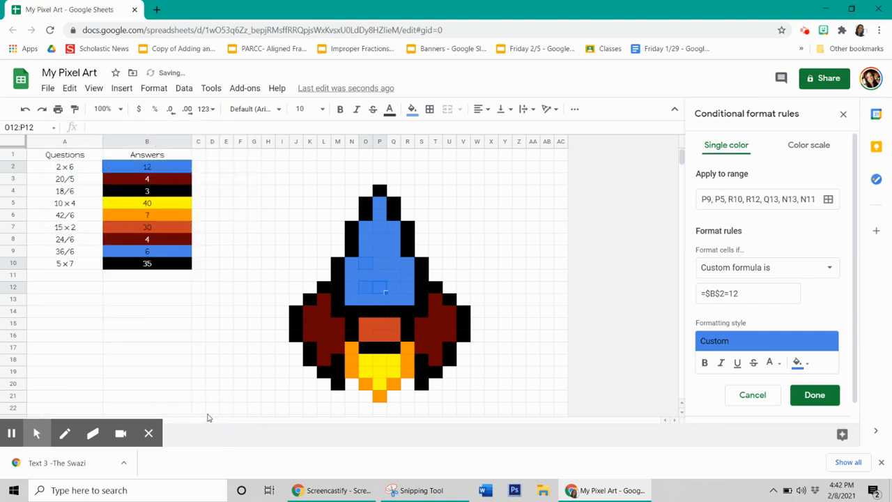
left_click(812, 394)
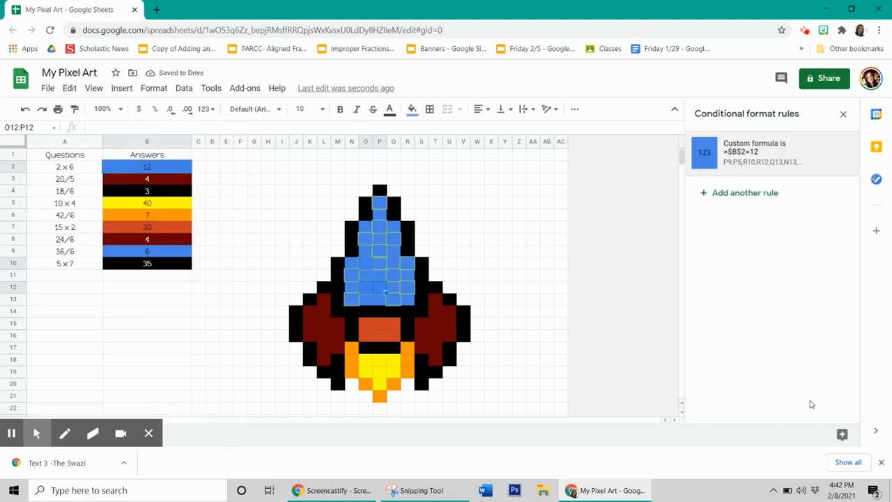
left_click(254, 337)
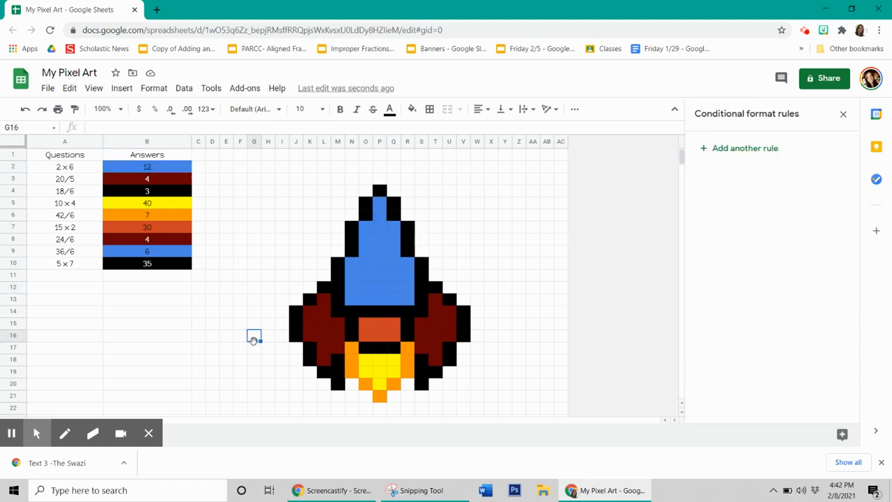
Open the black =$B$4=3 rule of answer cell B4 for editing and change the question in A4 to 18/2
left_click(171, 169)
left_click(165, 197)
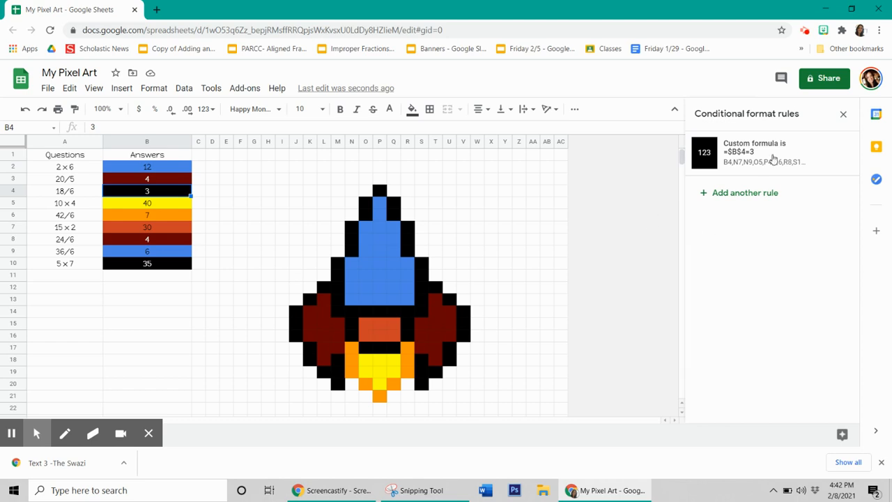
left_click(775, 152)
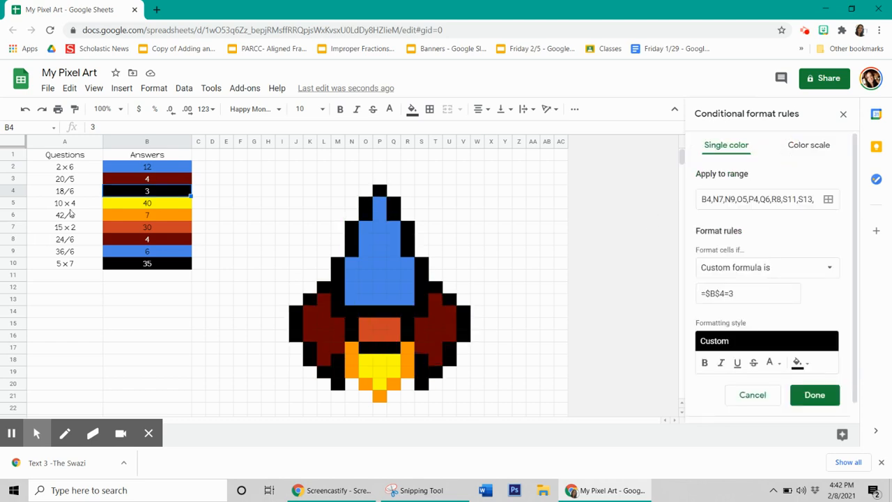
left_click(81, 190)
left_click(110, 127)
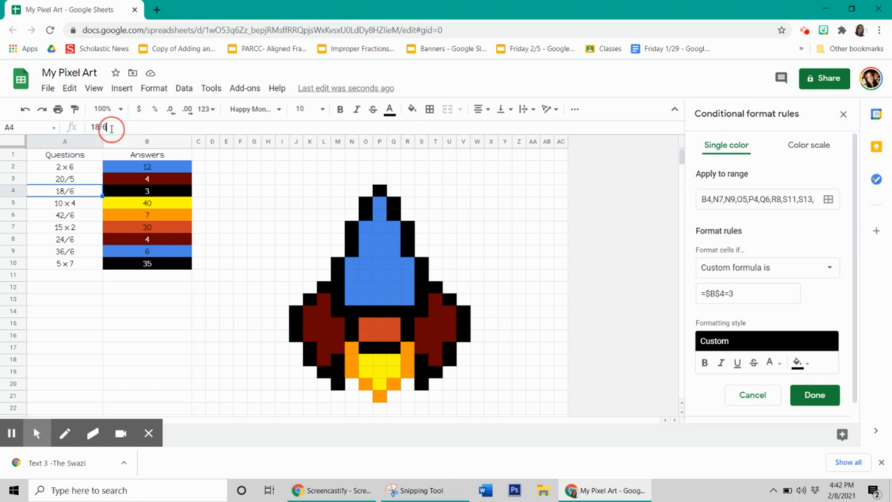
key("BackSpace")
type("2")
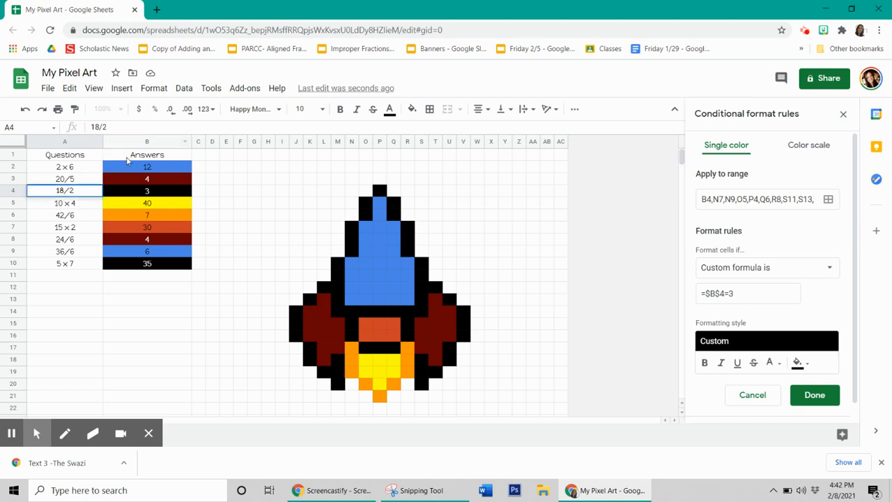
key("Tab")
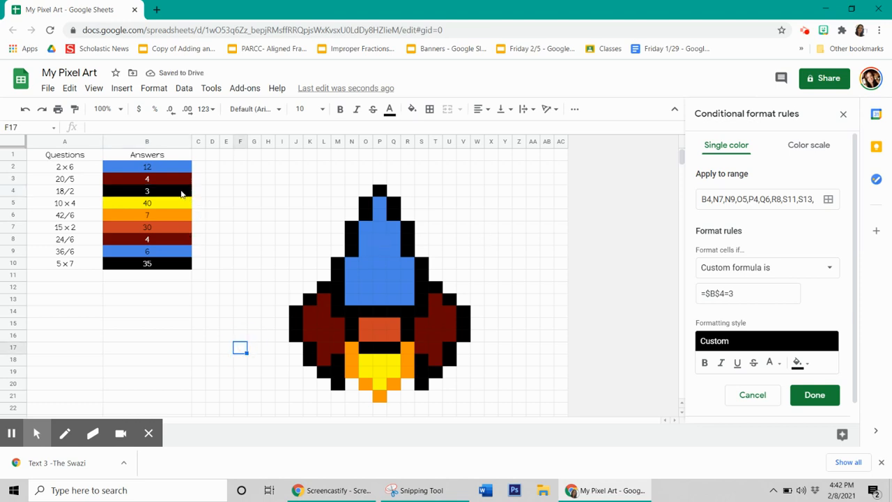
Change the black rule's formula to =$B$4=9, enter 9 in answer cell B4, save the rule and close the rules
left_click(750, 292)
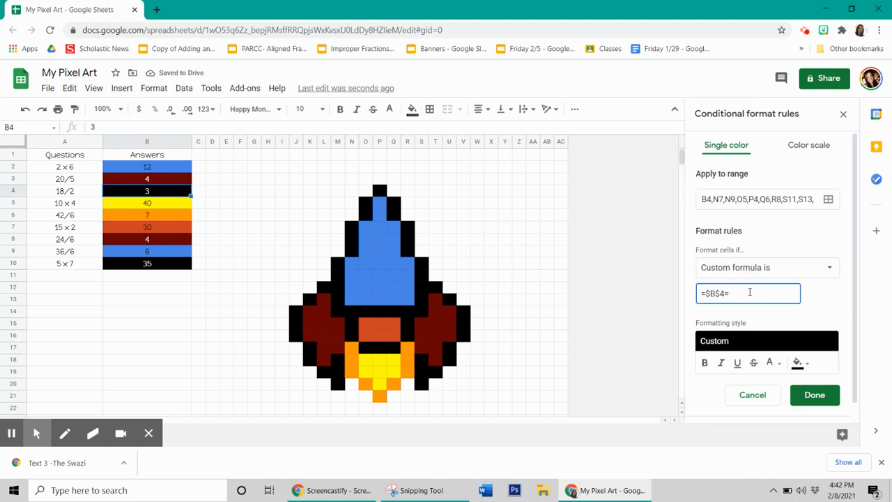
type("9")
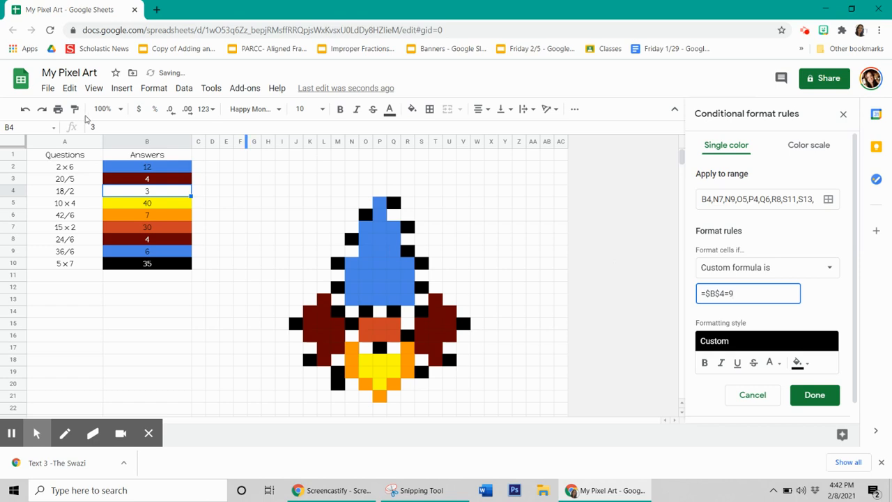
left_click(100, 126)
key("BackSpace")
type("9")
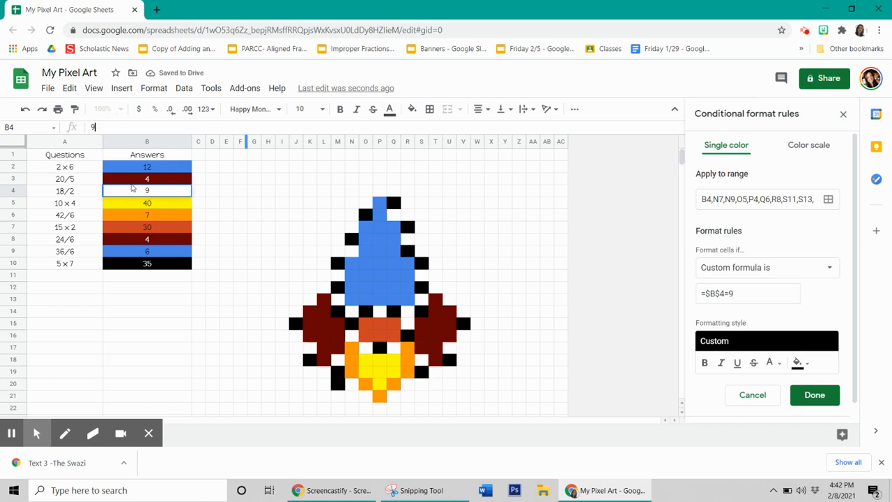
left_click(181, 316)
left_click(801, 397)
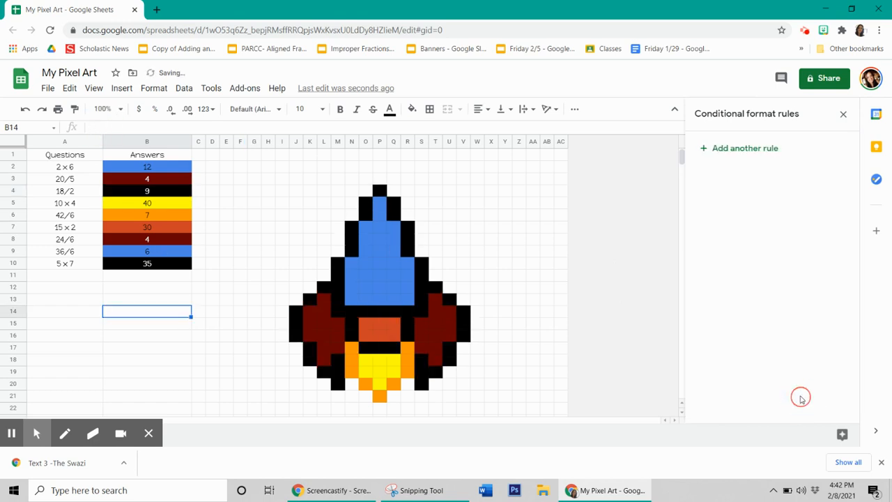
left_click(843, 114)
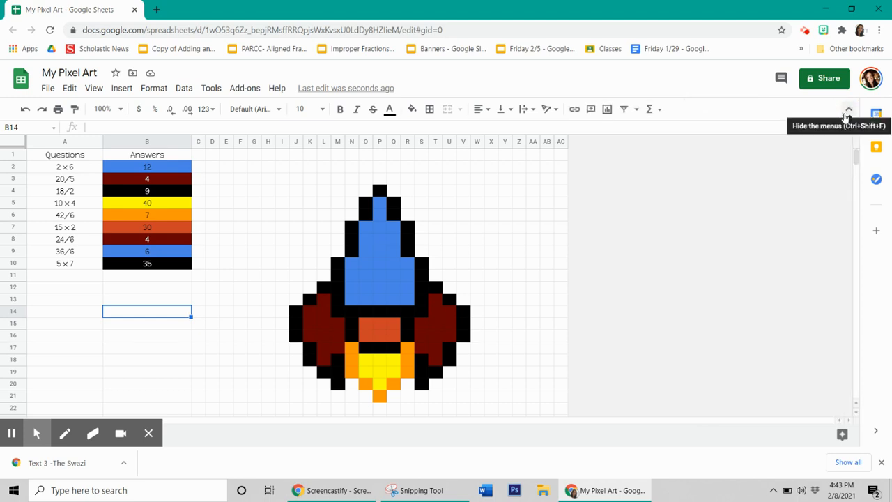
Review the custom formula of the blue conditional formatting rule on answer cell B2 without changing it
left_click(168, 167)
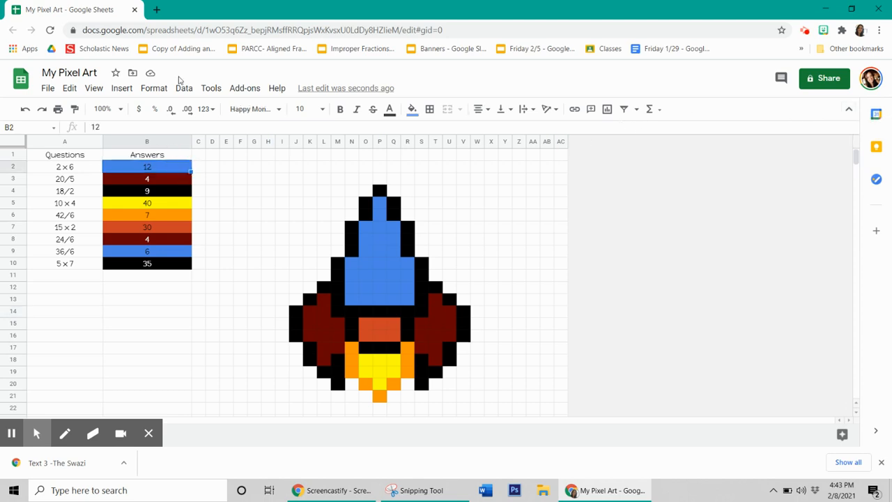
left_click(155, 88)
left_click(172, 361)
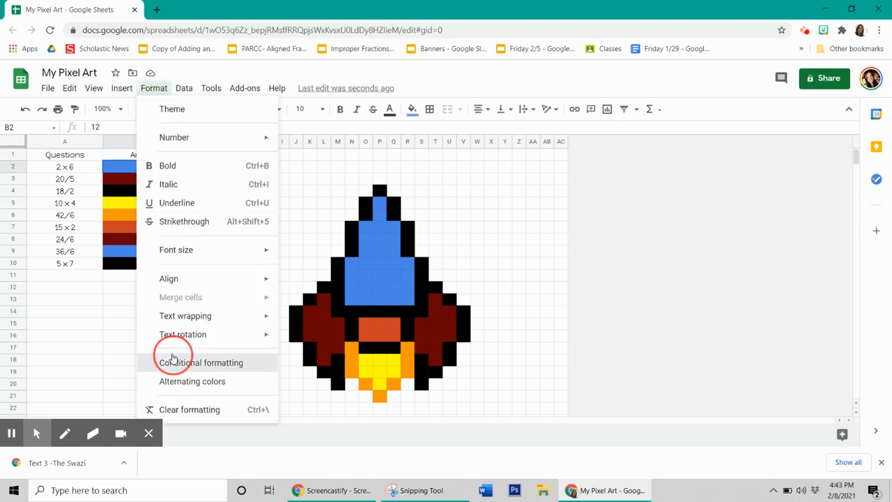
left_click(770, 147)
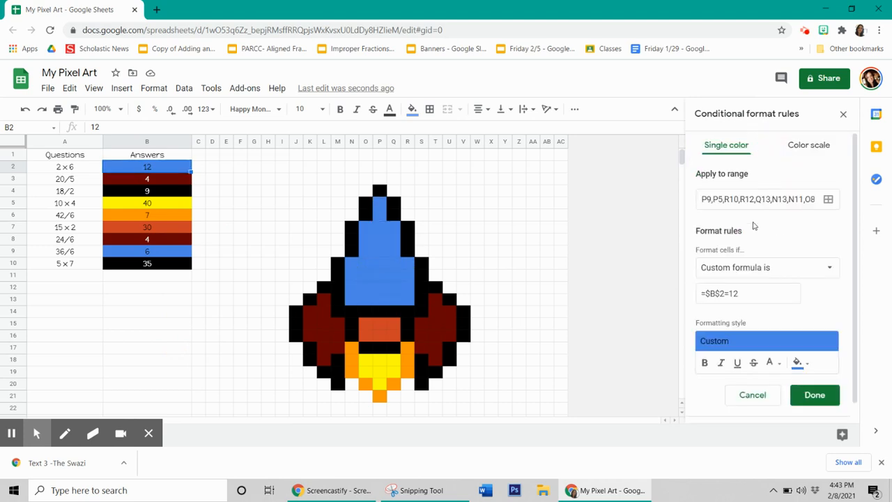
left_click(740, 293)
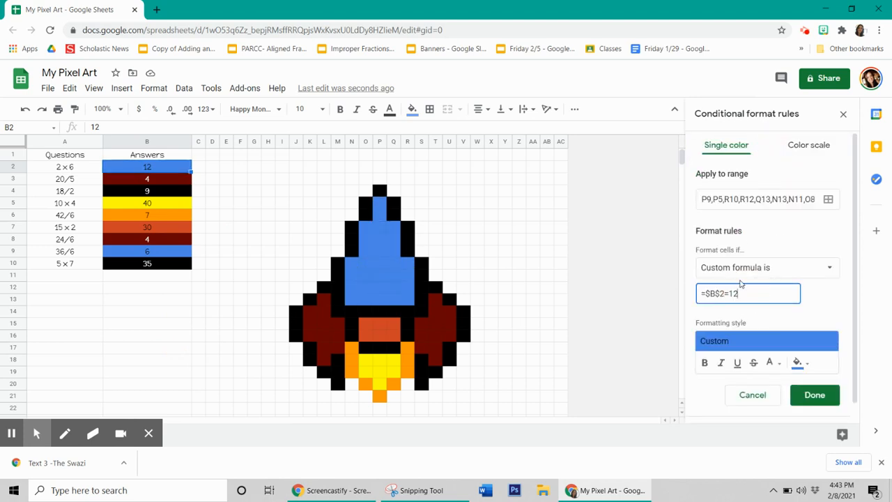
left_click(745, 396)
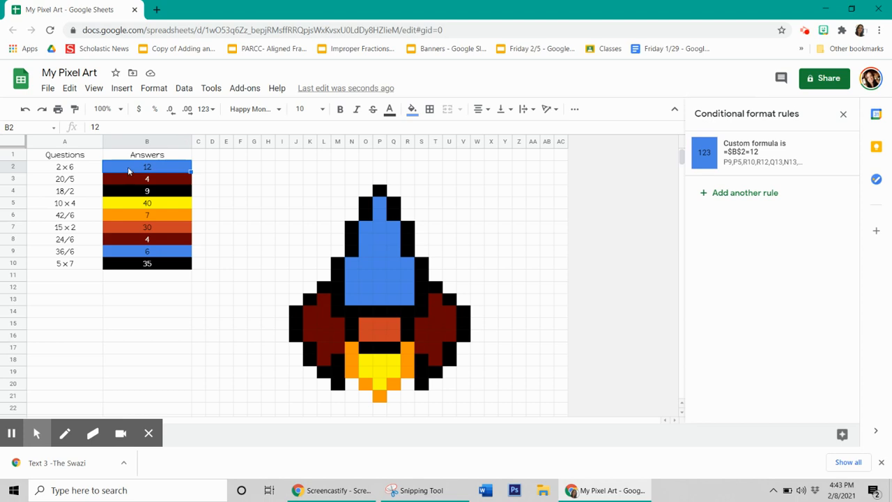
Replace the number in answer cell B2 with the word twelve
double_click(85, 130)
type("twelve")
left_click(168, 322)
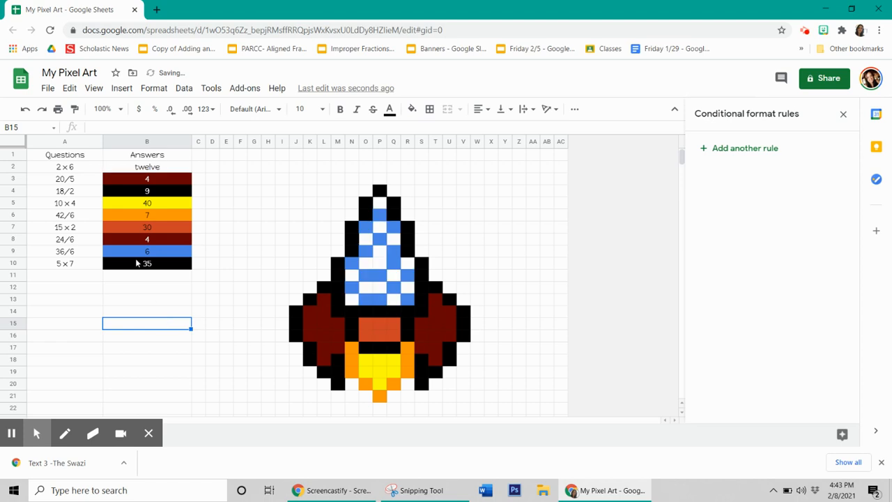
Change the blue rule's custom formula to =$B$2="twelve", with the word in quotation marks, and save it
left_click(135, 169)
left_click(738, 152)
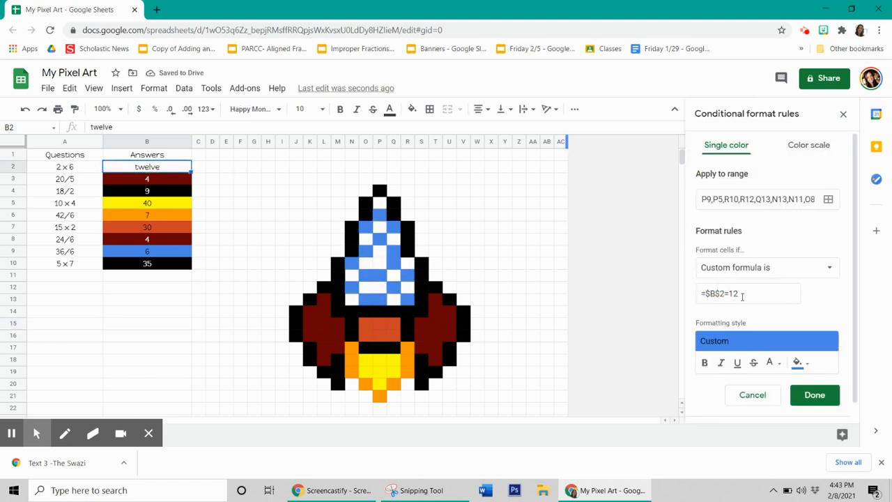
left_click(742, 296)
type("twelve")
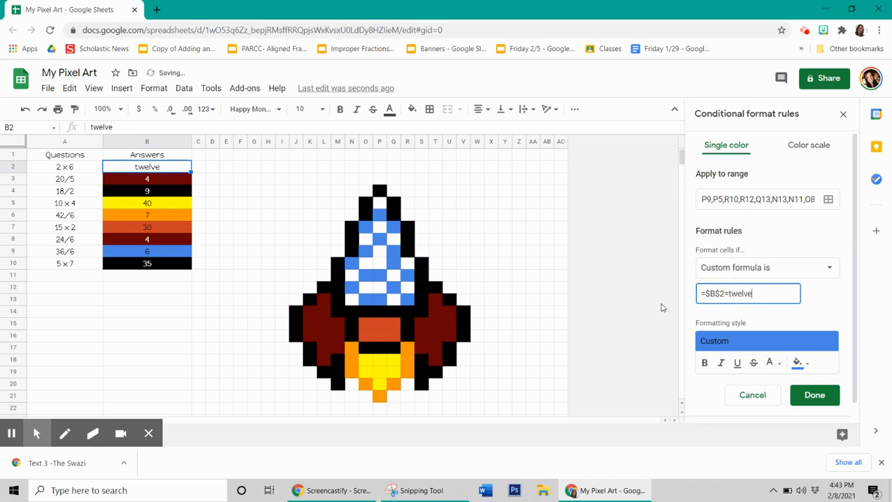
left_click(729, 296)
type("\"")
key("BackSpace")
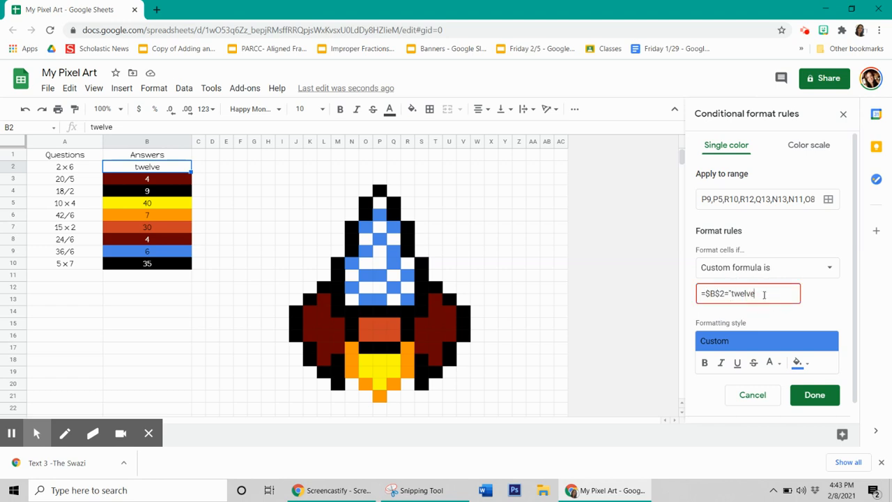
left_click(811, 393)
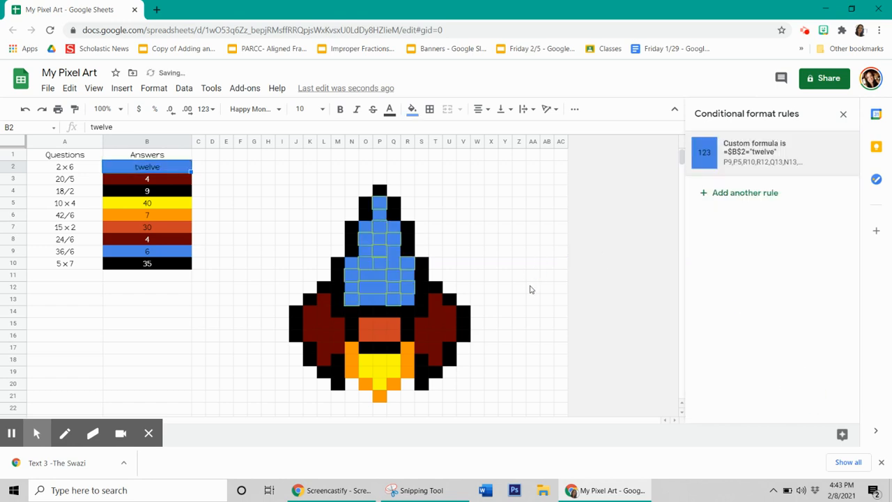
Restore the blue rule's formula to =$B$2=12, save it, and enter 12 in answer cell B2
left_click(704, 154)
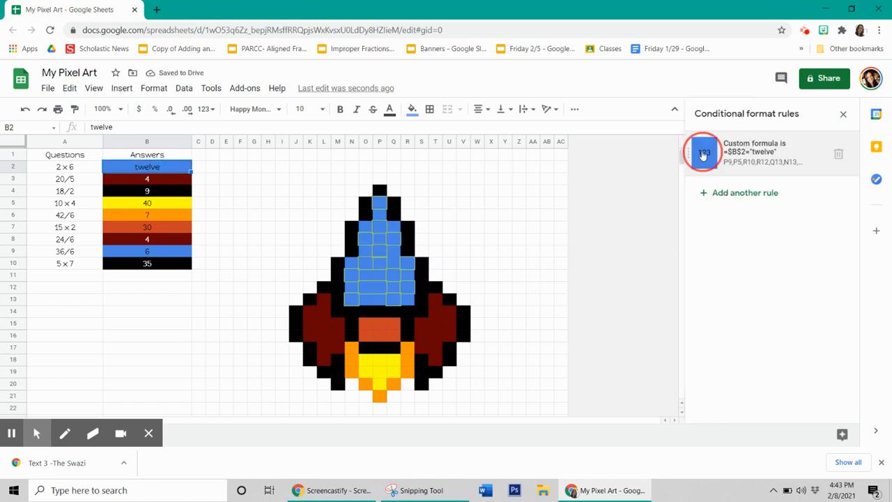
left_click_drag(766, 294, 729, 293)
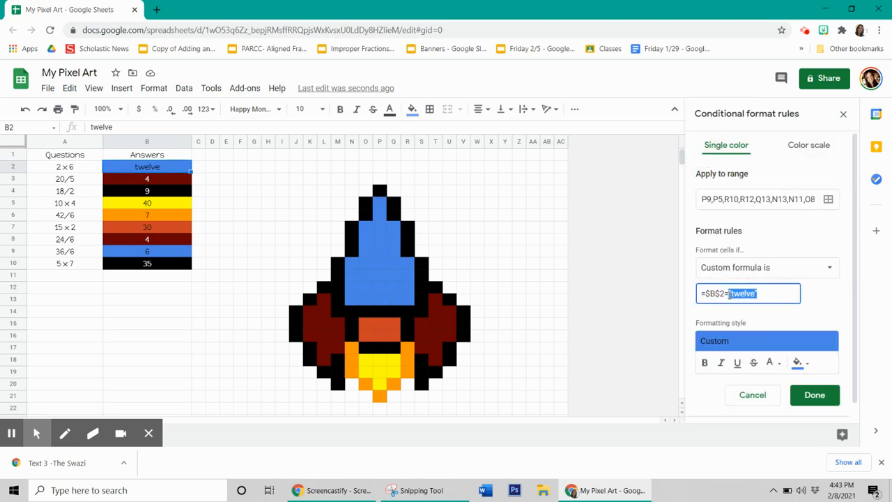
type("12")
left_click(814, 394)
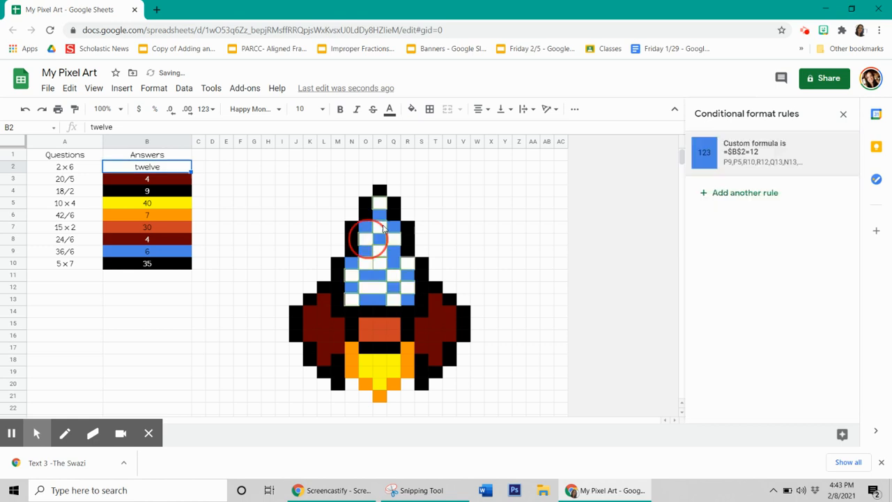
left_click_drag(130, 127, 21, 121)
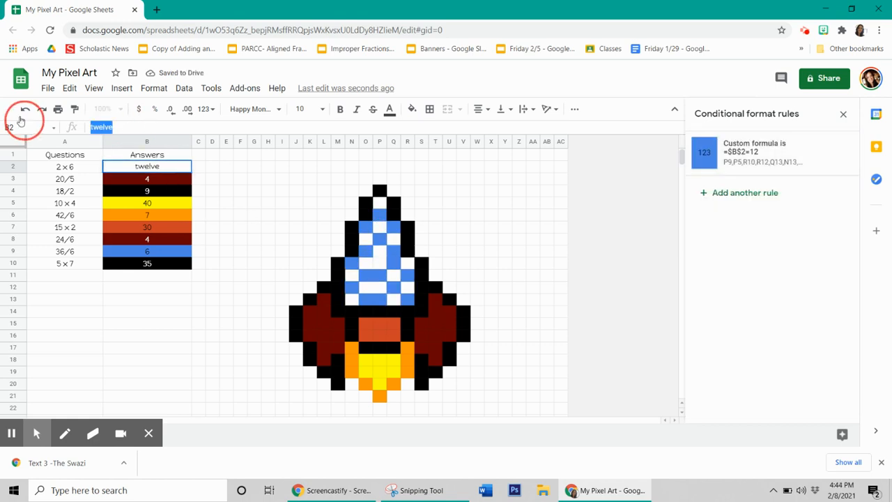
type("12")
left_click(129, 190)
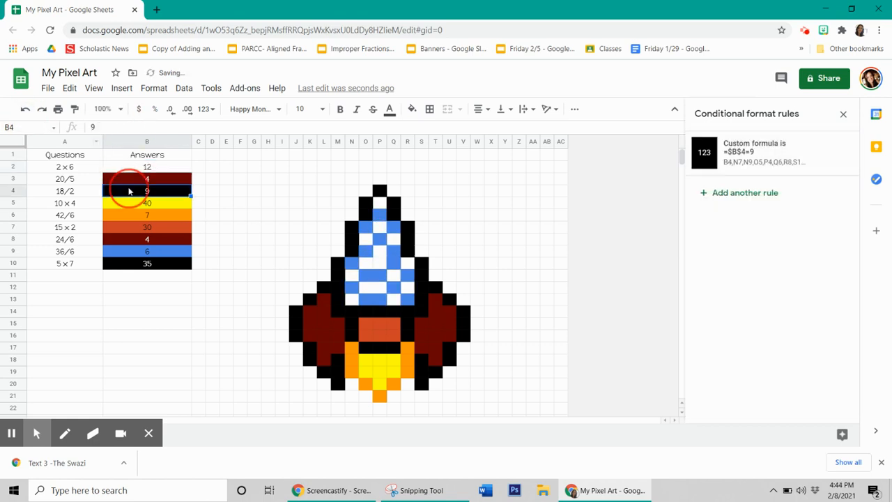